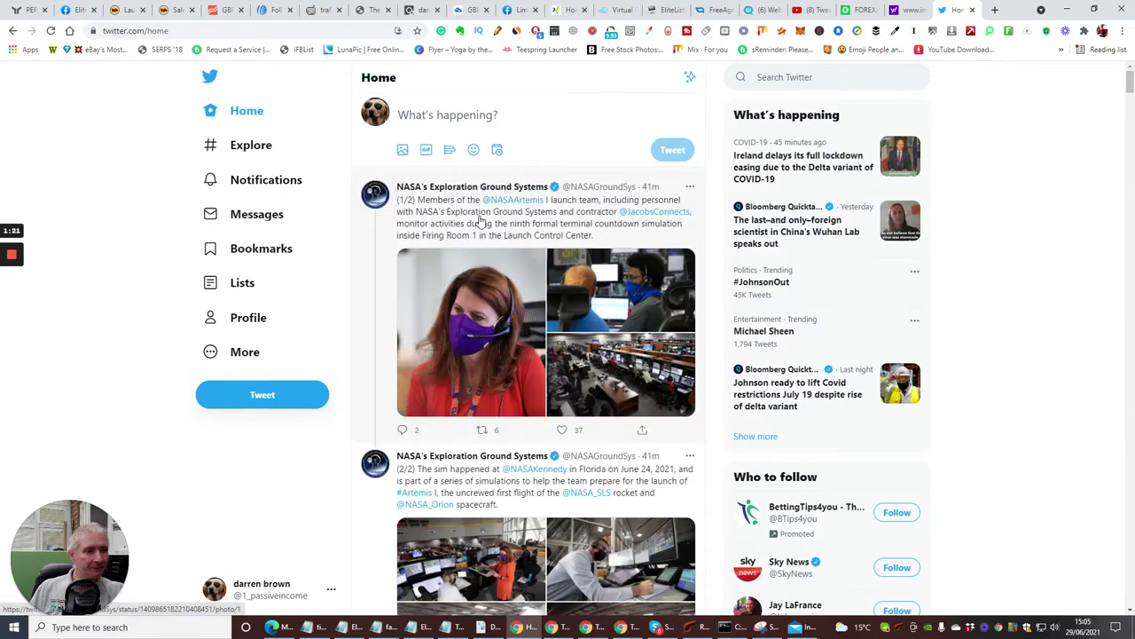
Scroll through the current page before starting the Twitter search
scroll(554, 280, down, 9)
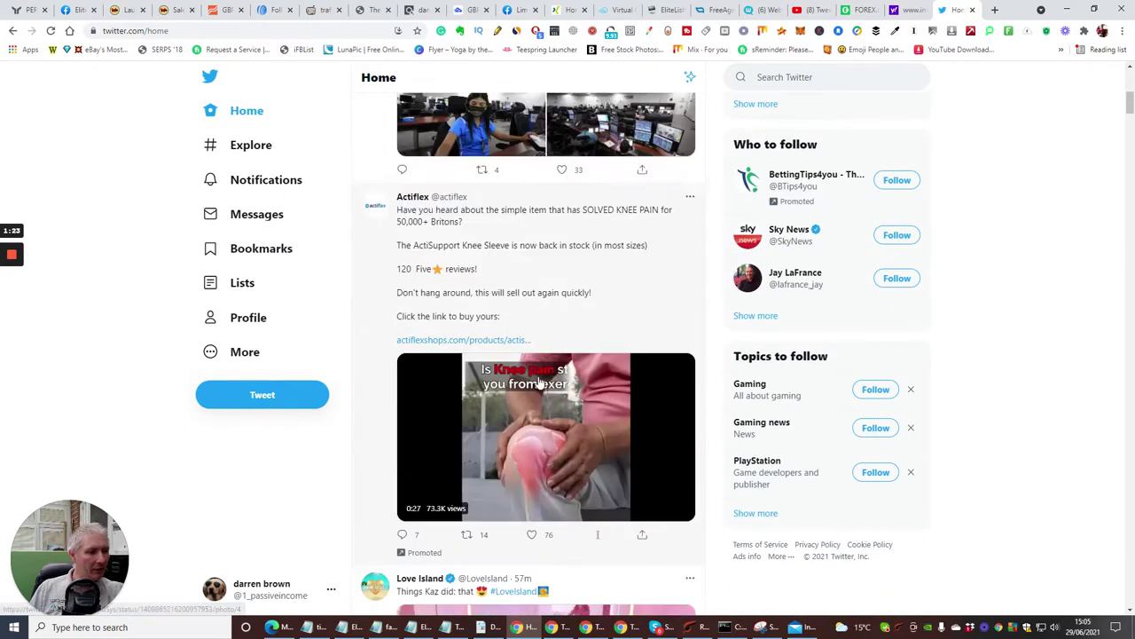
scroll(530, 354, down, 5)
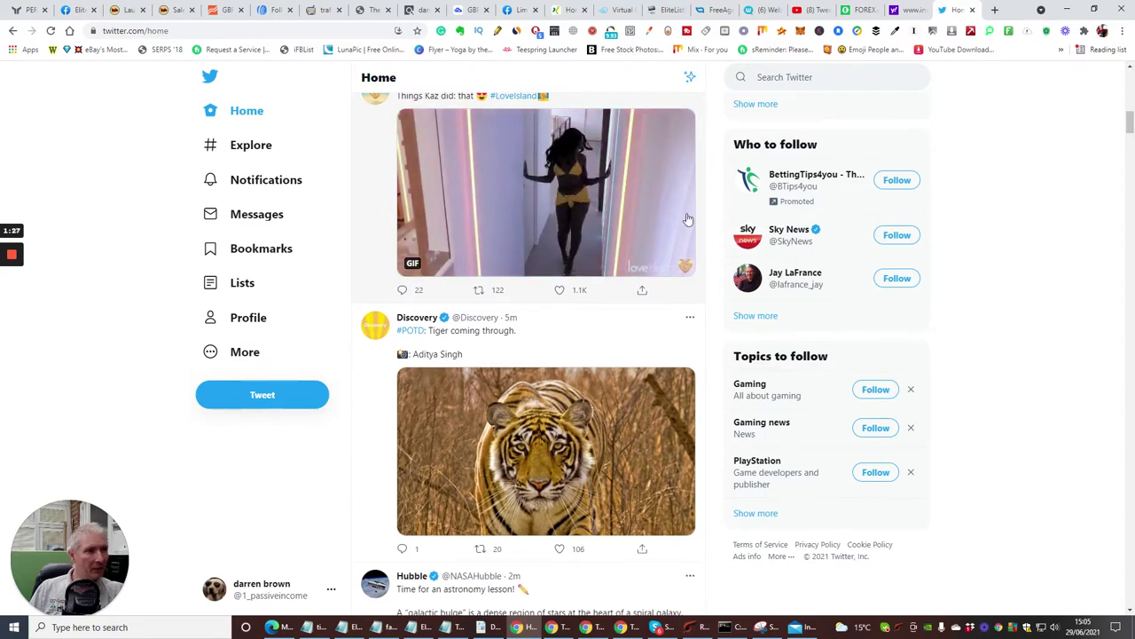
scroll(588, 214, down, 3)
scroll(553, 214, down, 4)
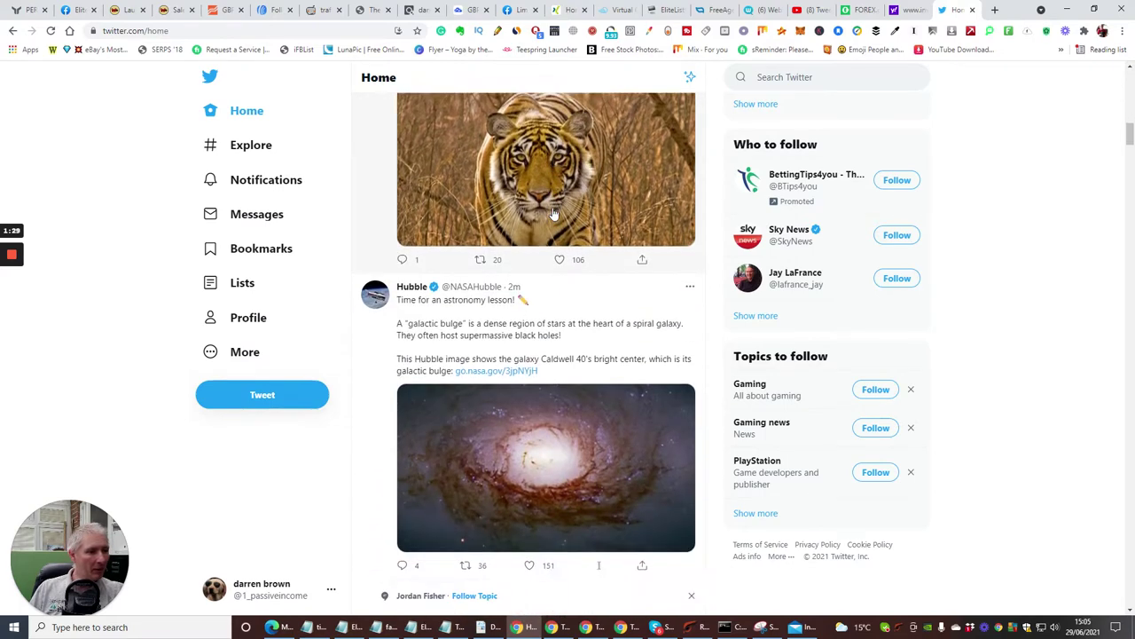
scroll(553, 214, down, 5)
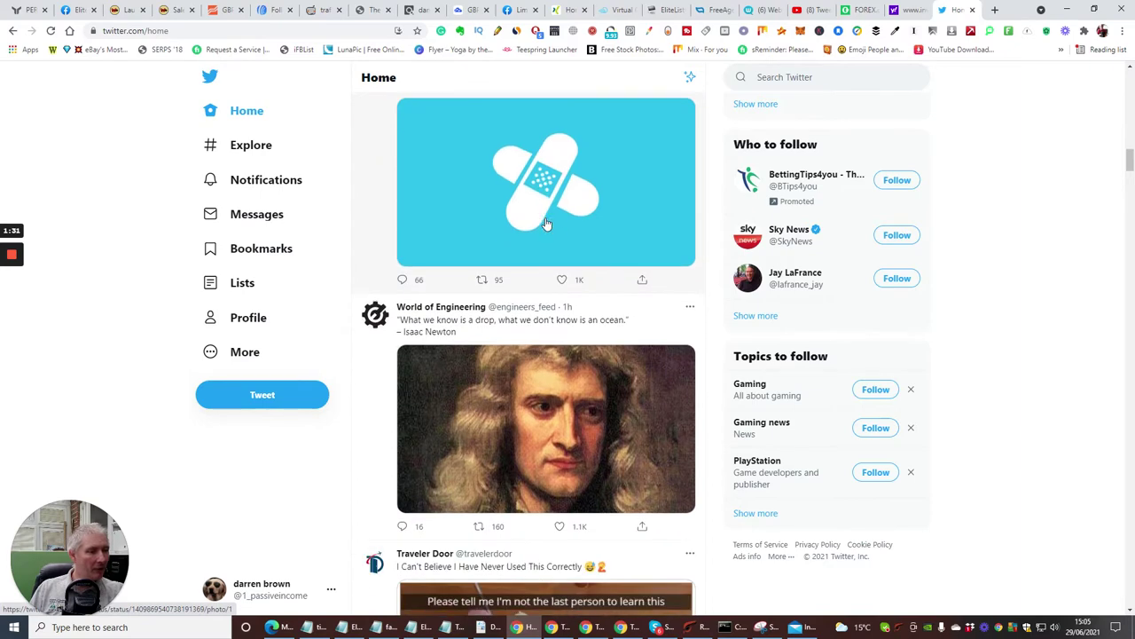
scroll(537, 315, down, 6)
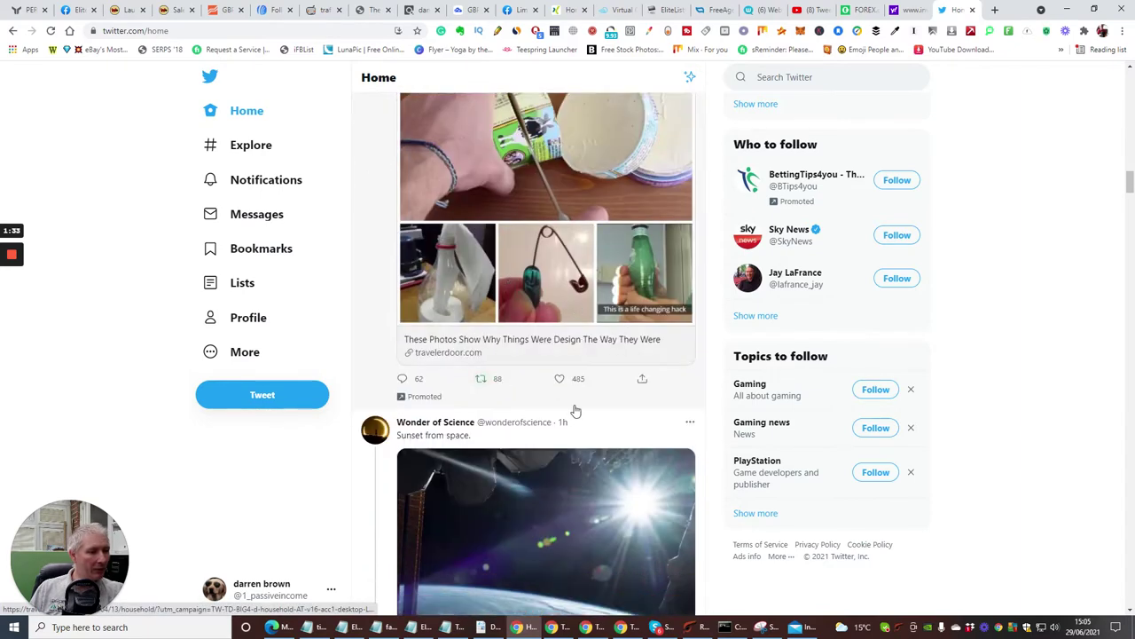
scroll(499, 232, down, 4)
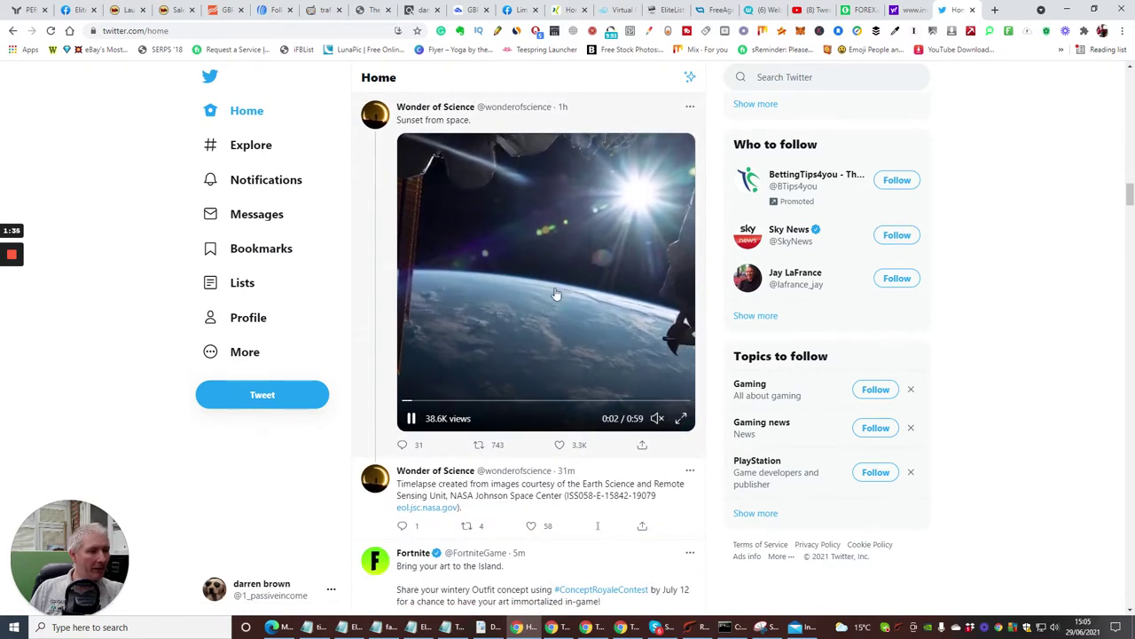
scroll(545, 268, down, 3)
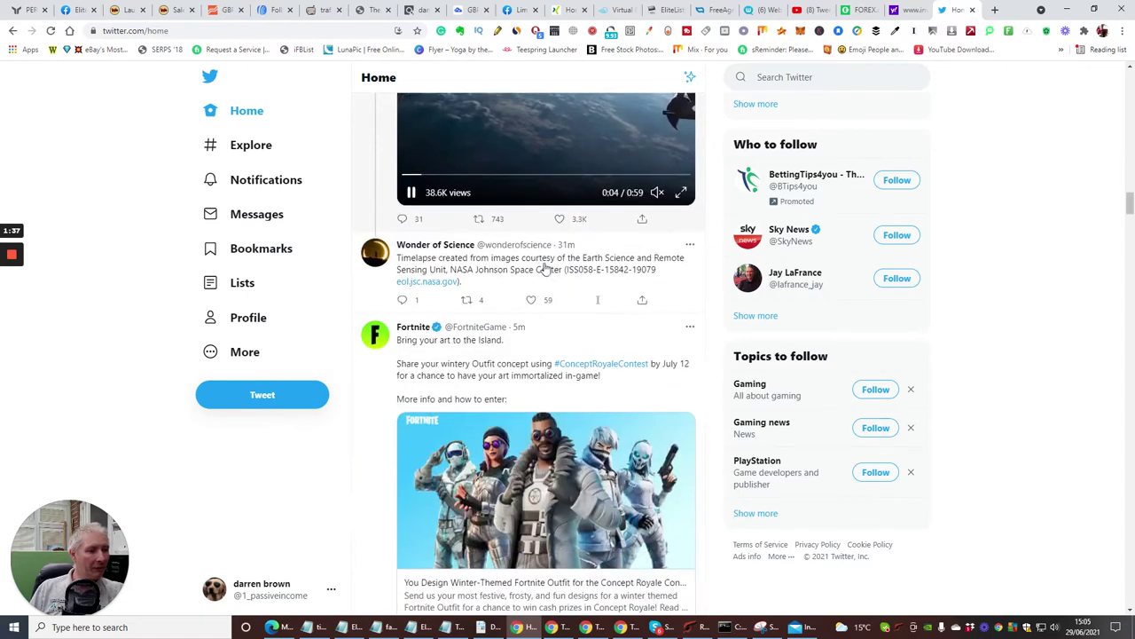
scroll(545, 268, down, 2)
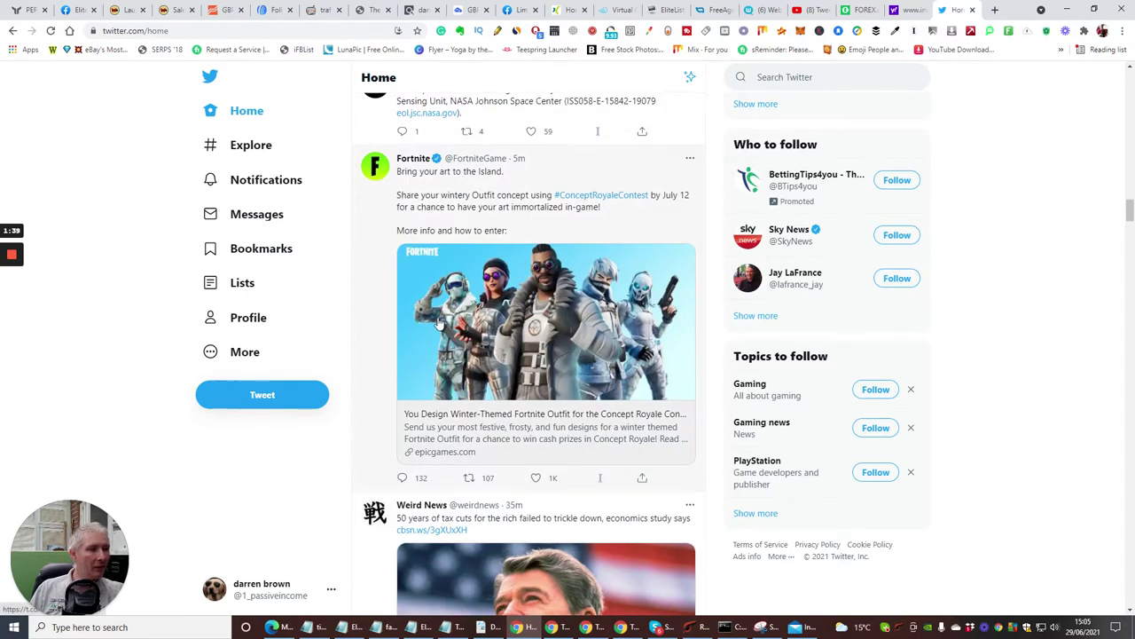
scroll(435, 293, down, 5)
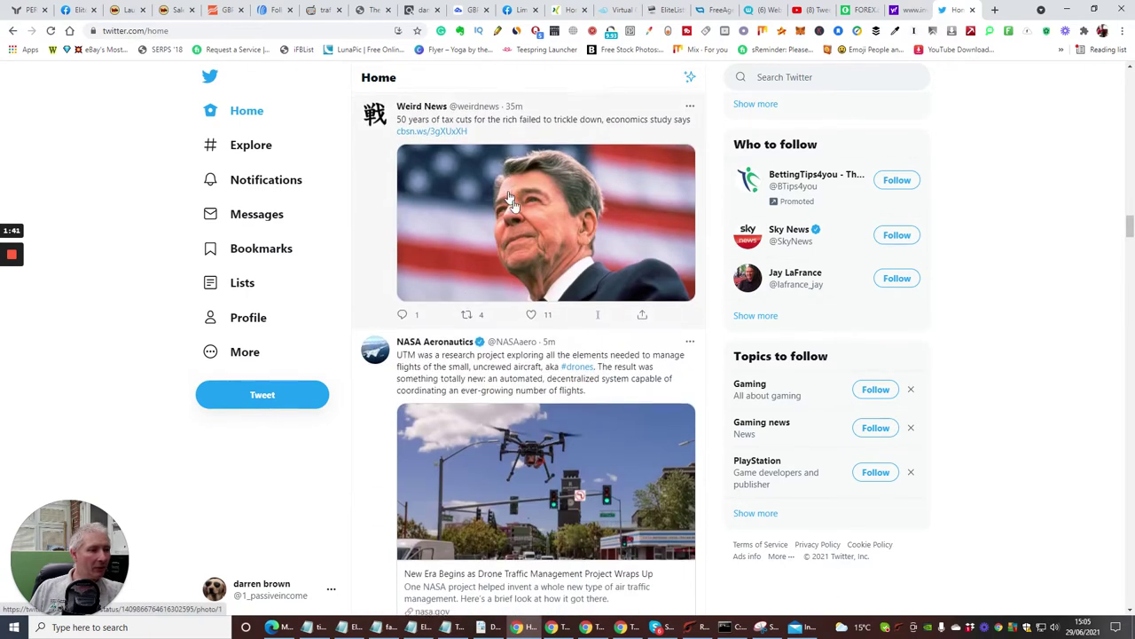
scroll(499, 305, down, 3)
scroll(525, 277, down, 8)
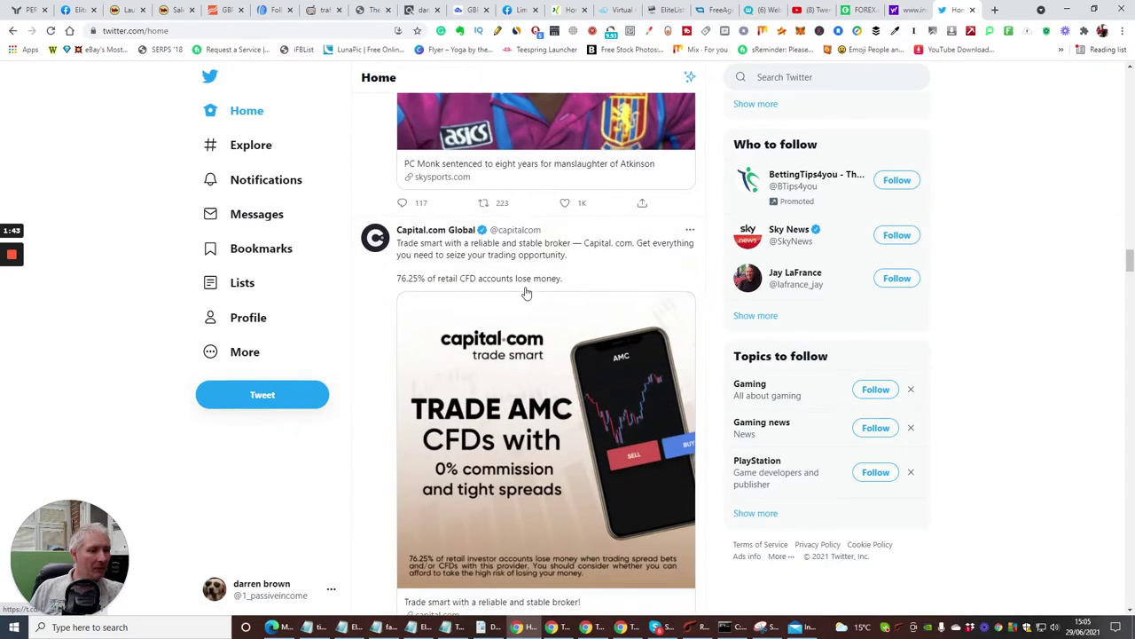
scroll(525, 292, down, 4)
scroll(528, 303, down, 3)
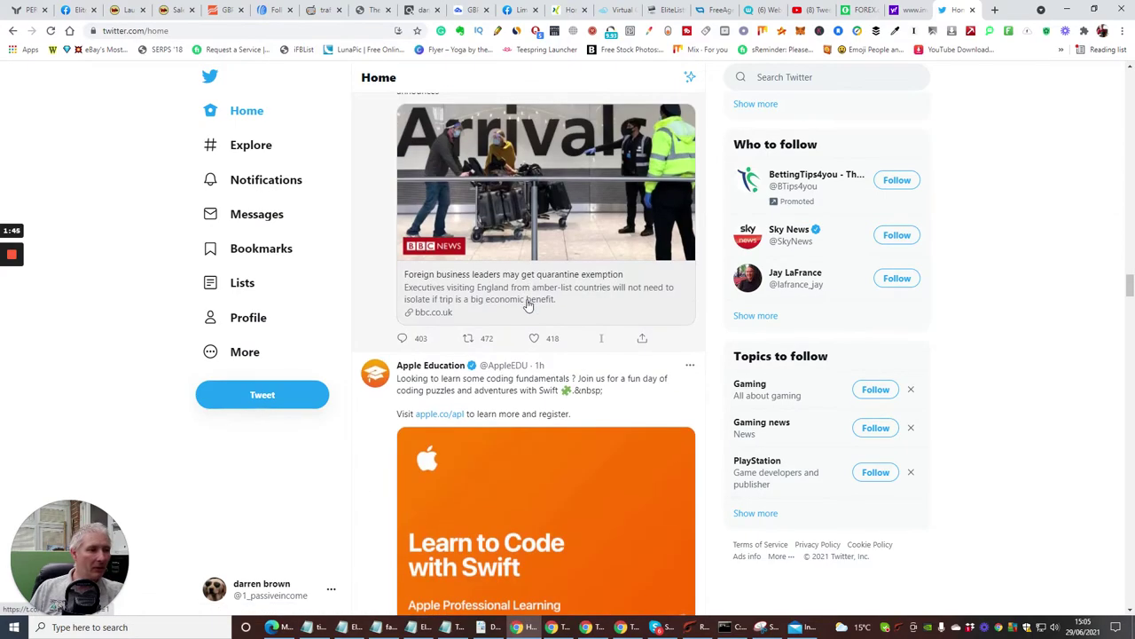
scroll(527, 303, up, 3)
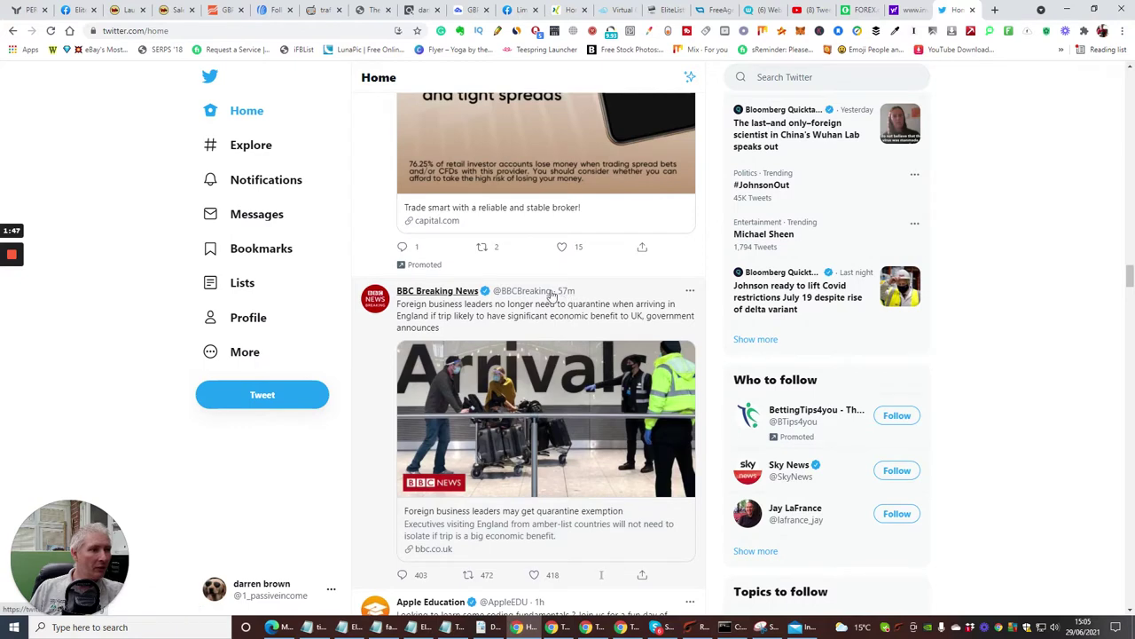
scroll(550, 297, down, 10)
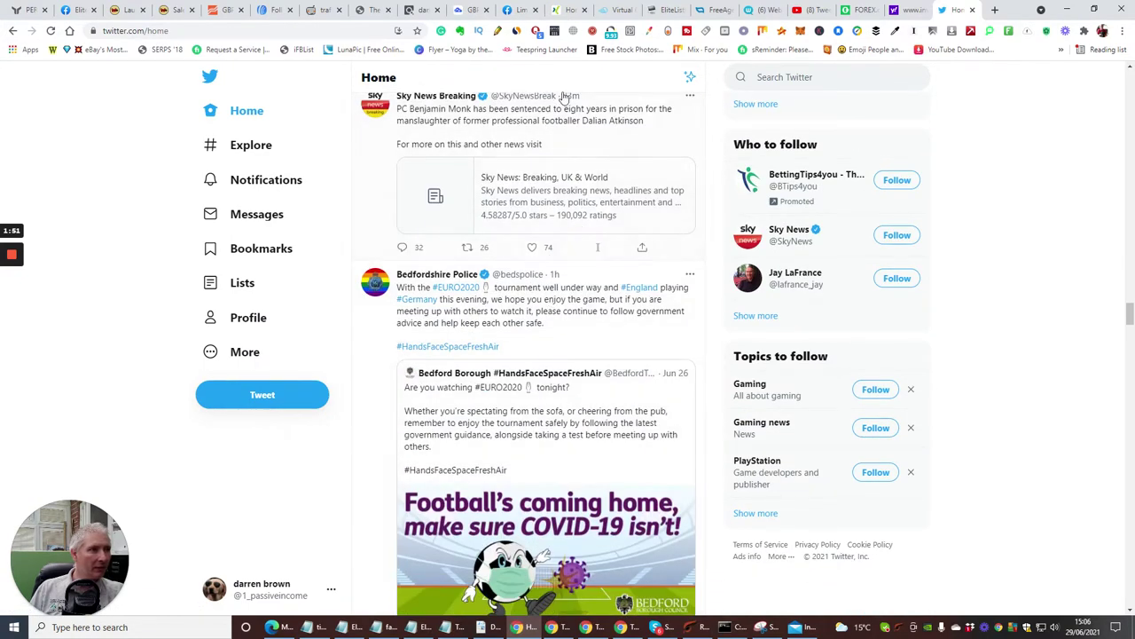
scroll(569, 265, down, 9)
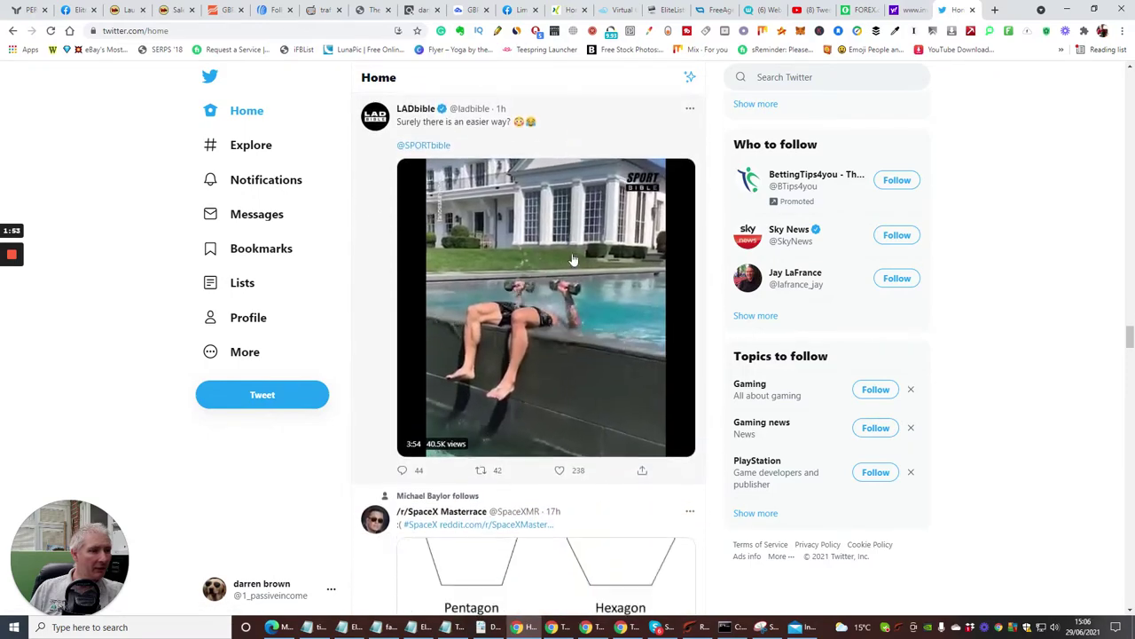
scroll(569, 264, down, 10)
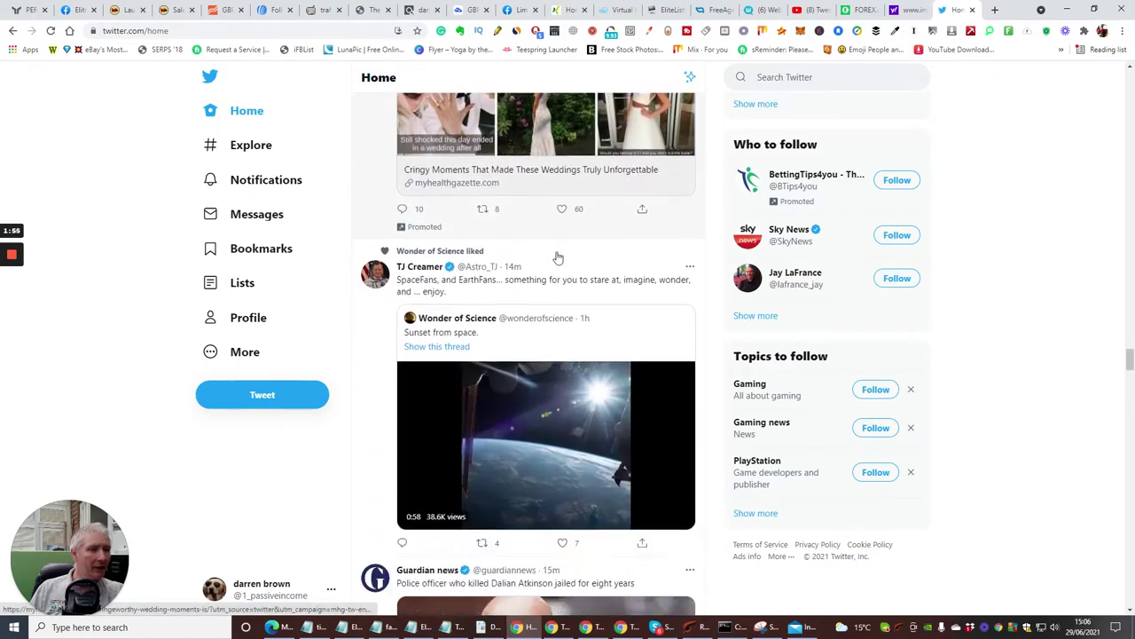
scroll(557, 259, up, 15)
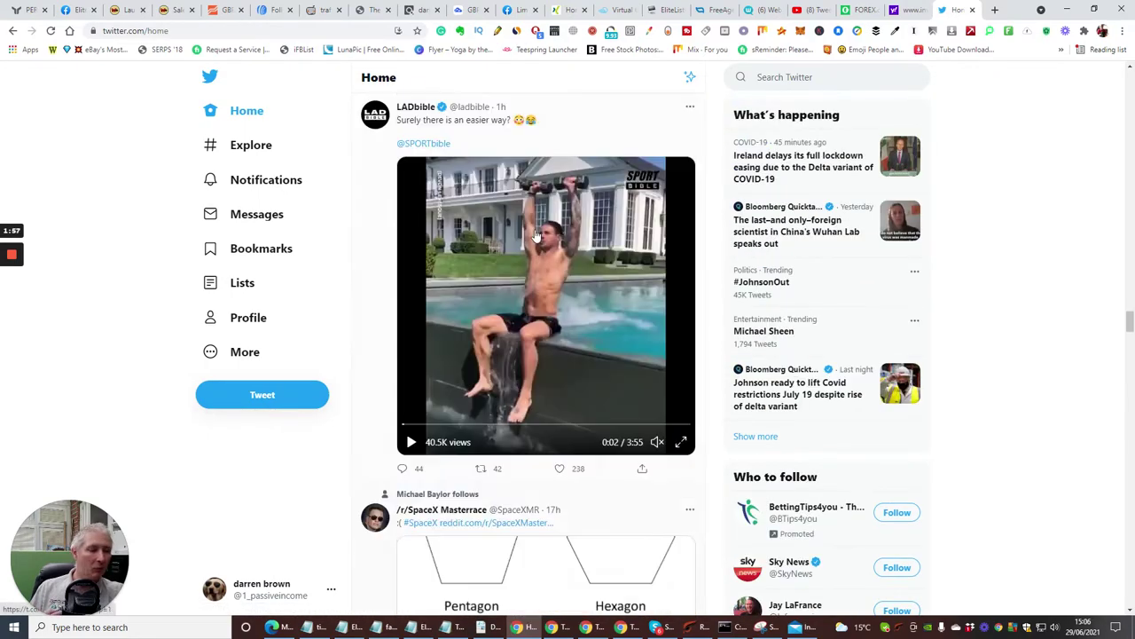
scroll(524, 213, down, 15)
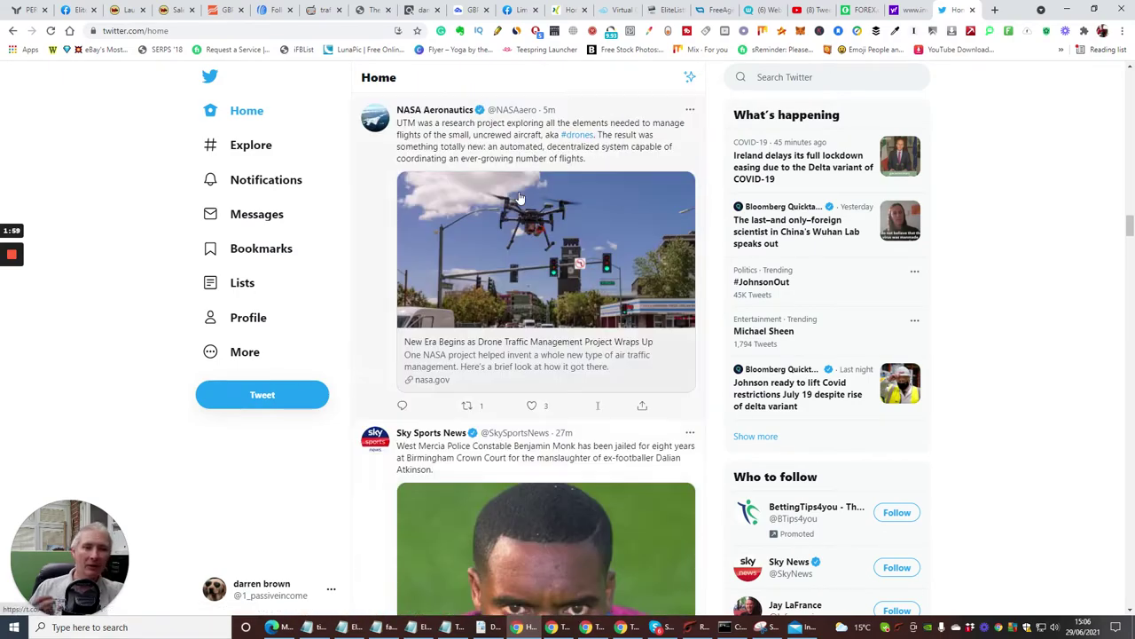
scroll(521, 197, up, 3)
scroll(521, 197, down, 20)
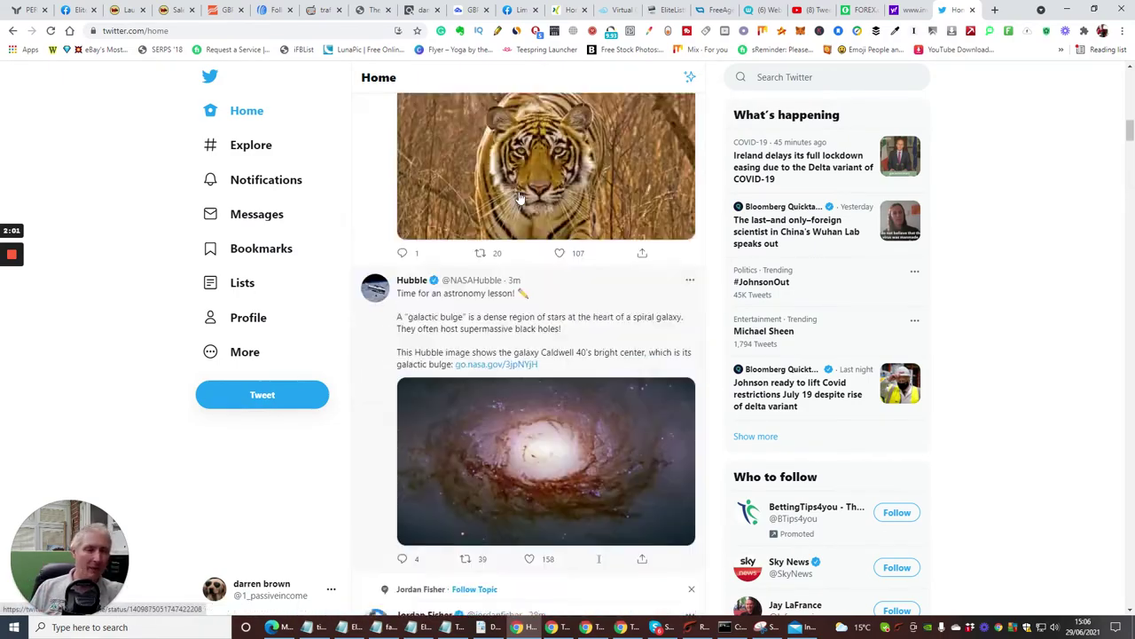
scroll(521, 197, up, 5)
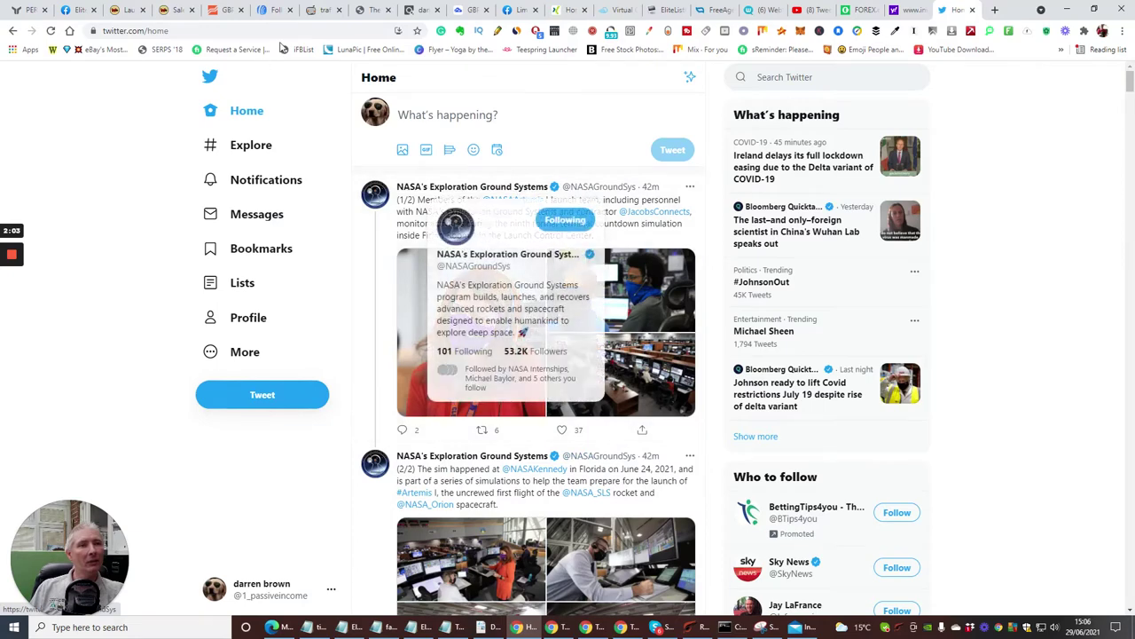
In a new tab, search Yahoo for 'twitter search' and open the Twitter result
click(995, 11)
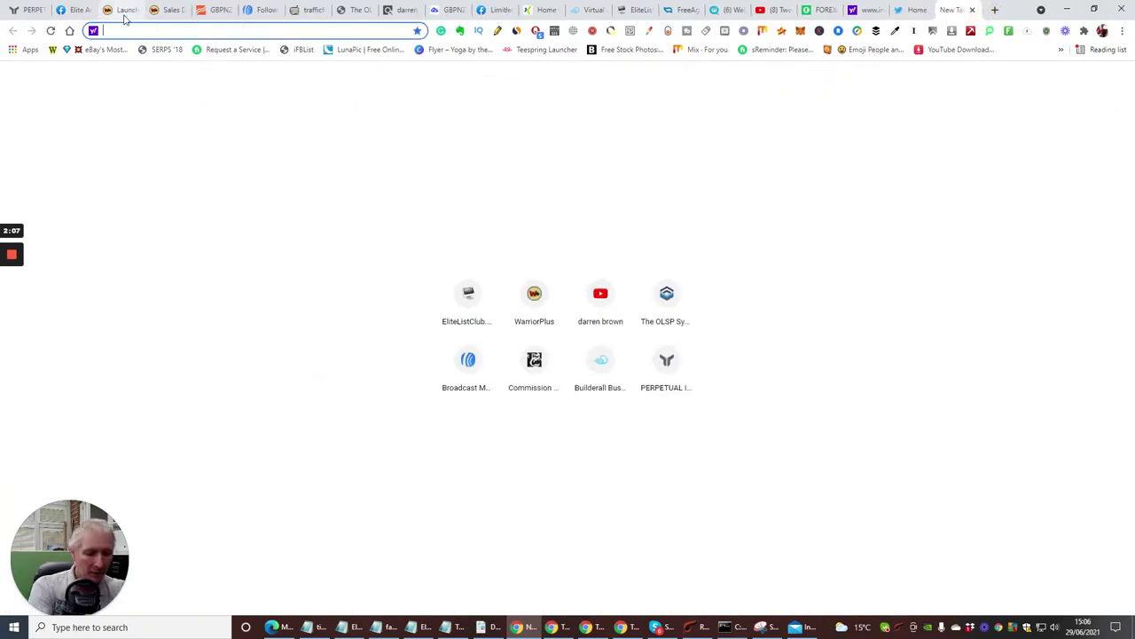
text(twitter)
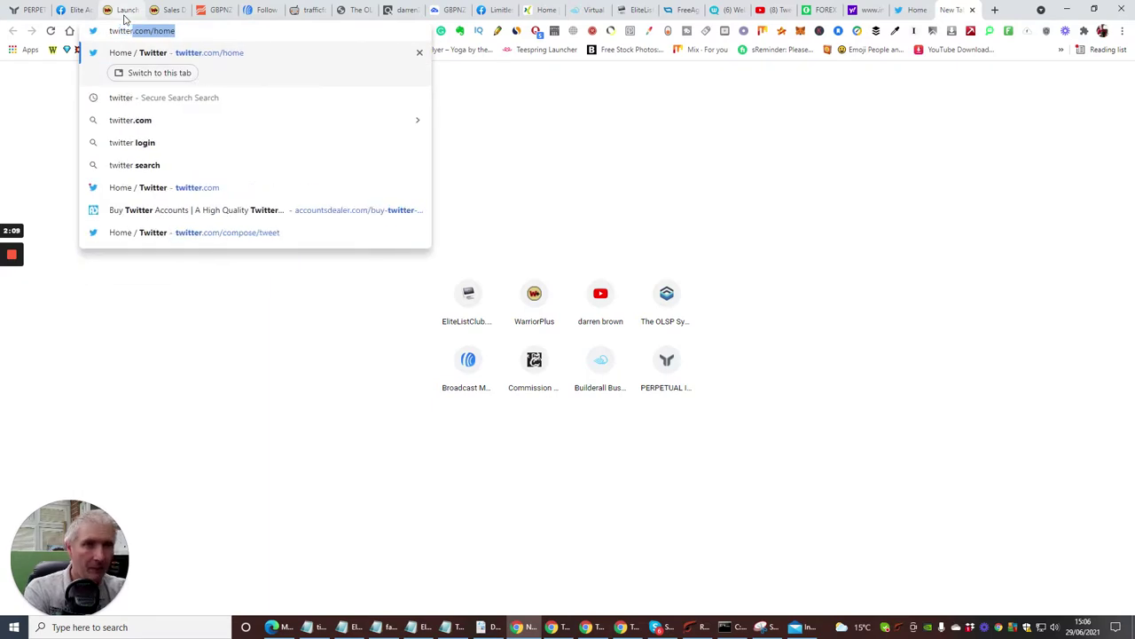
text( search)
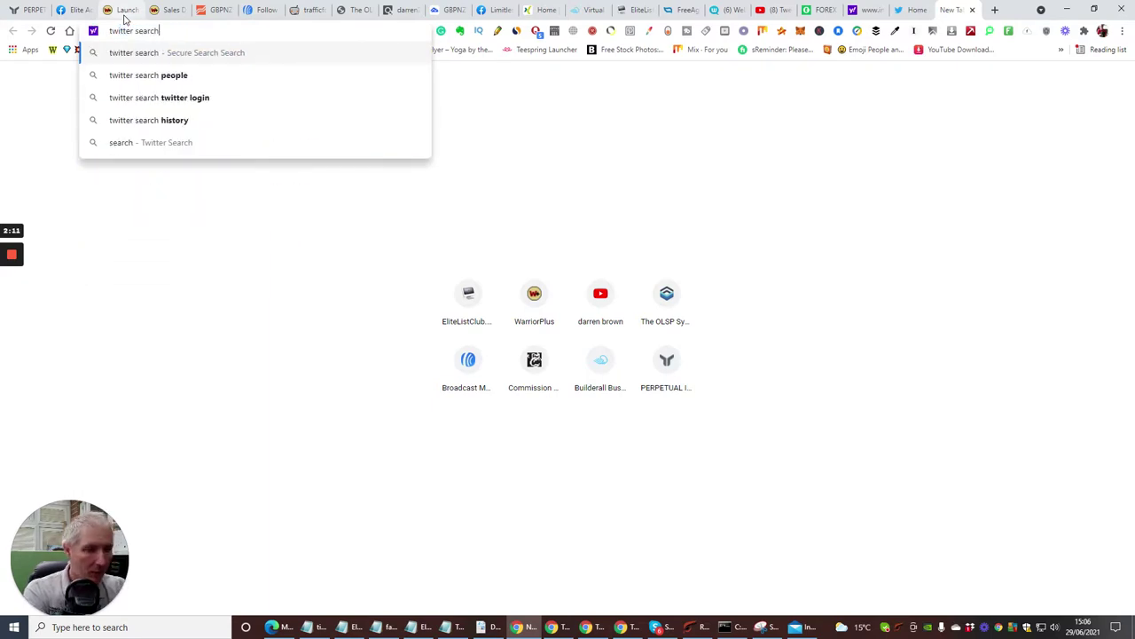
key(Return)
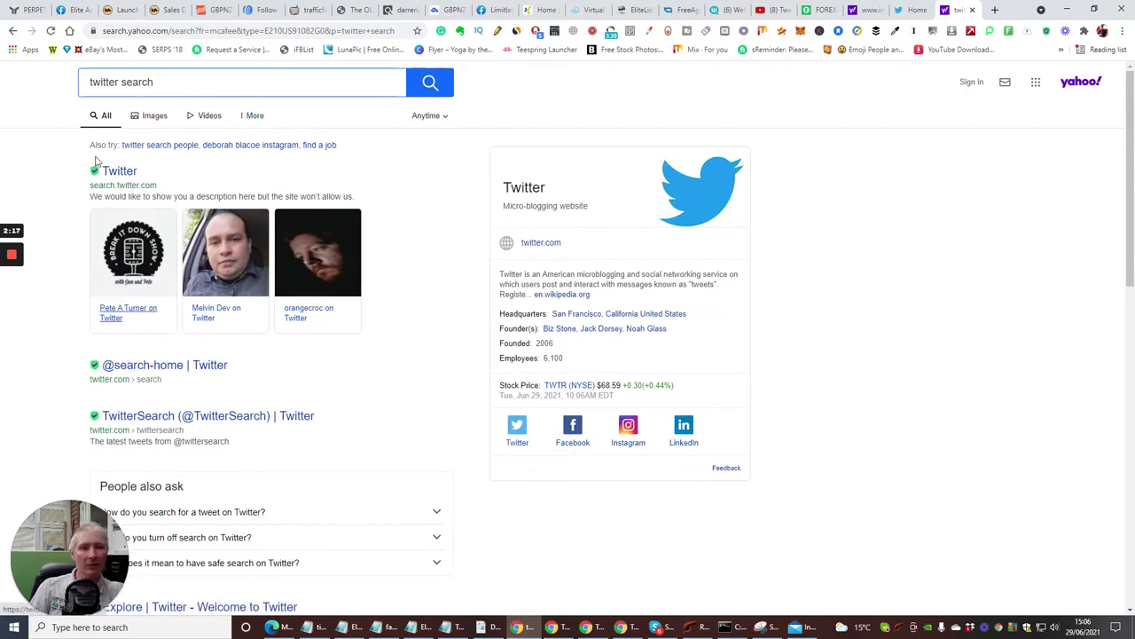
click(122, 174)
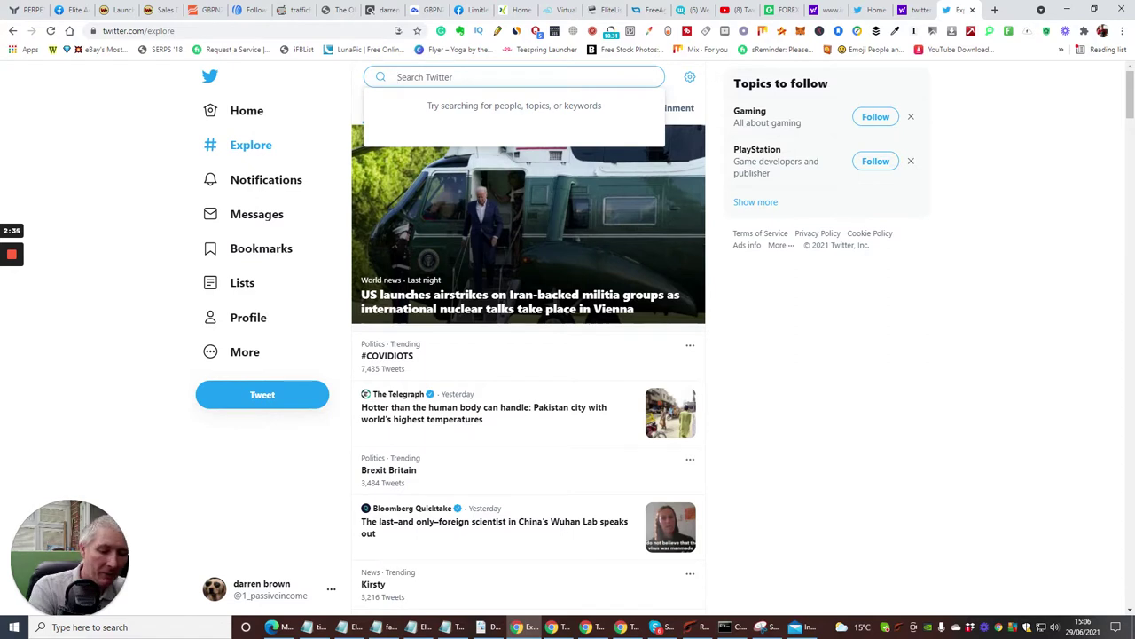
Search Twitter for 'weightloss' and scroll the results
text(weig)
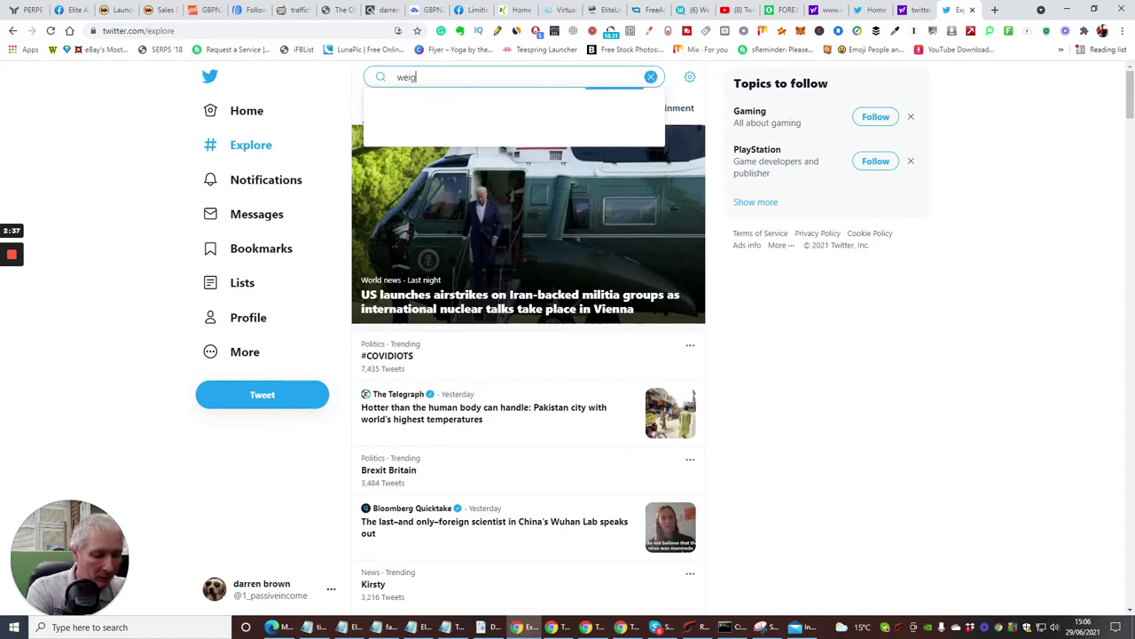
text(htloss)
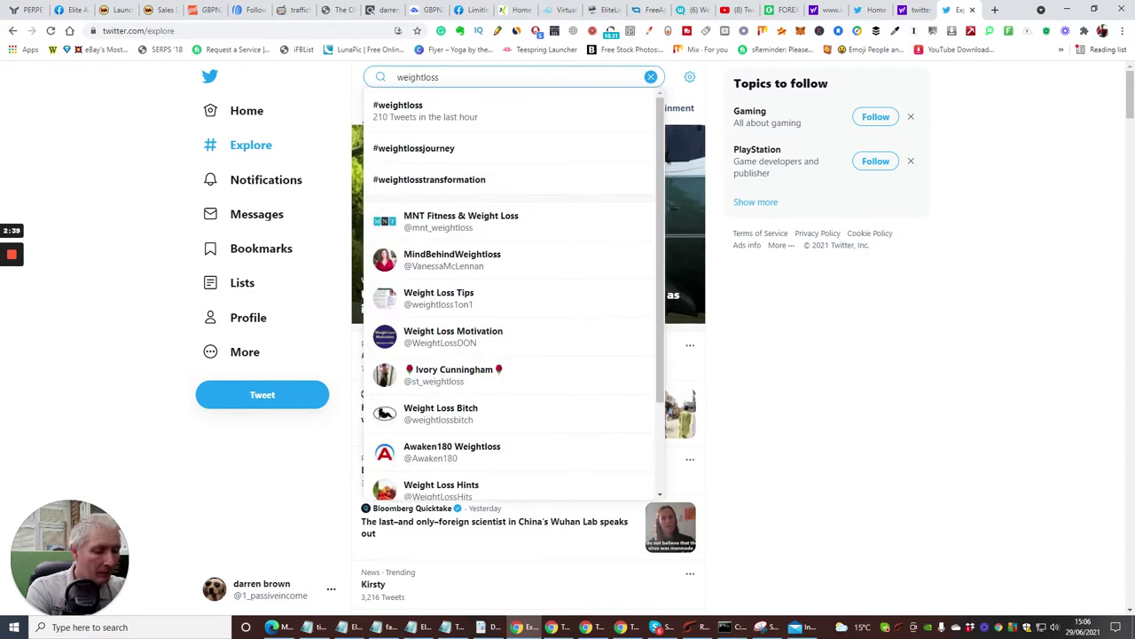
key(Return)
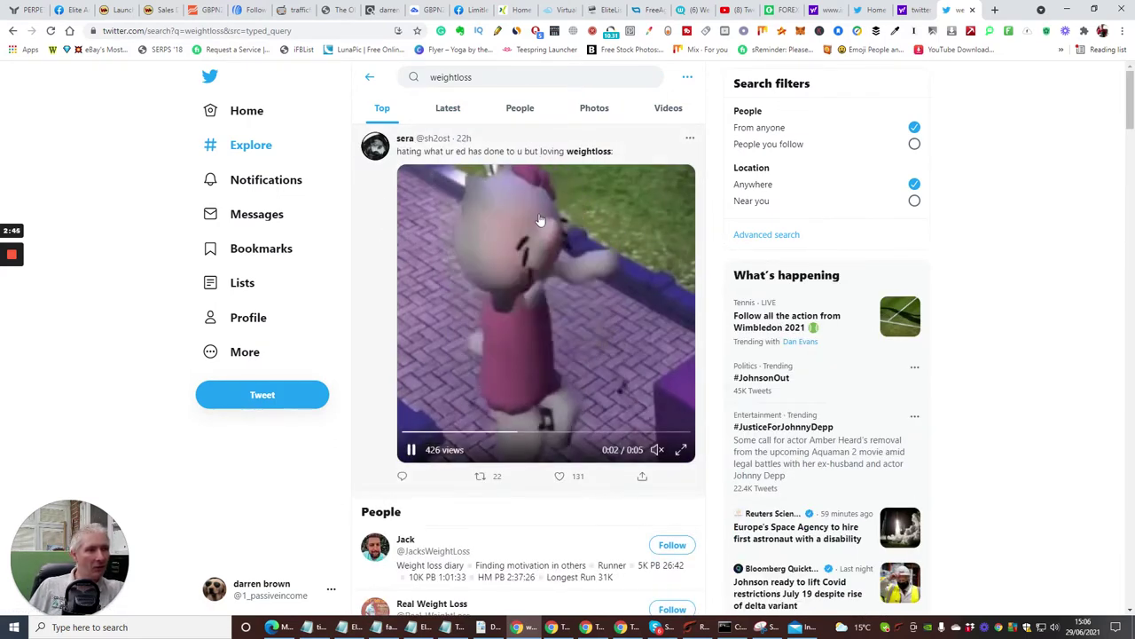
scroll(539, 224, down, 2)
scroll(539, 223, down, 2)
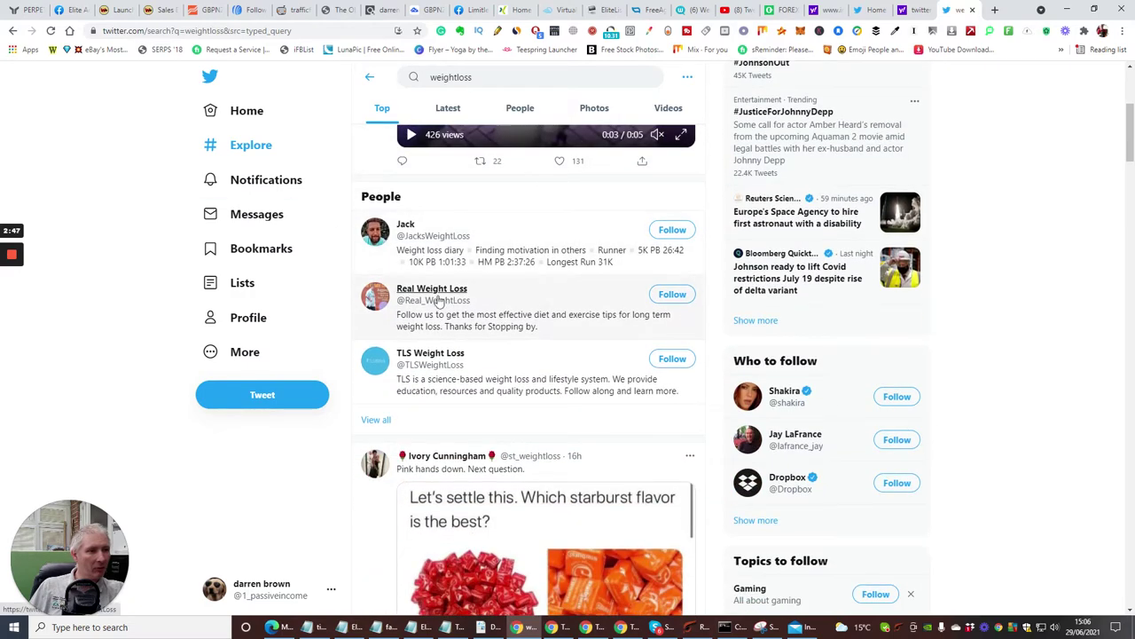
Follow the Real Weight Loss and TLS Weight Loss accounts from their hover cards
mouse_move(415, 299)
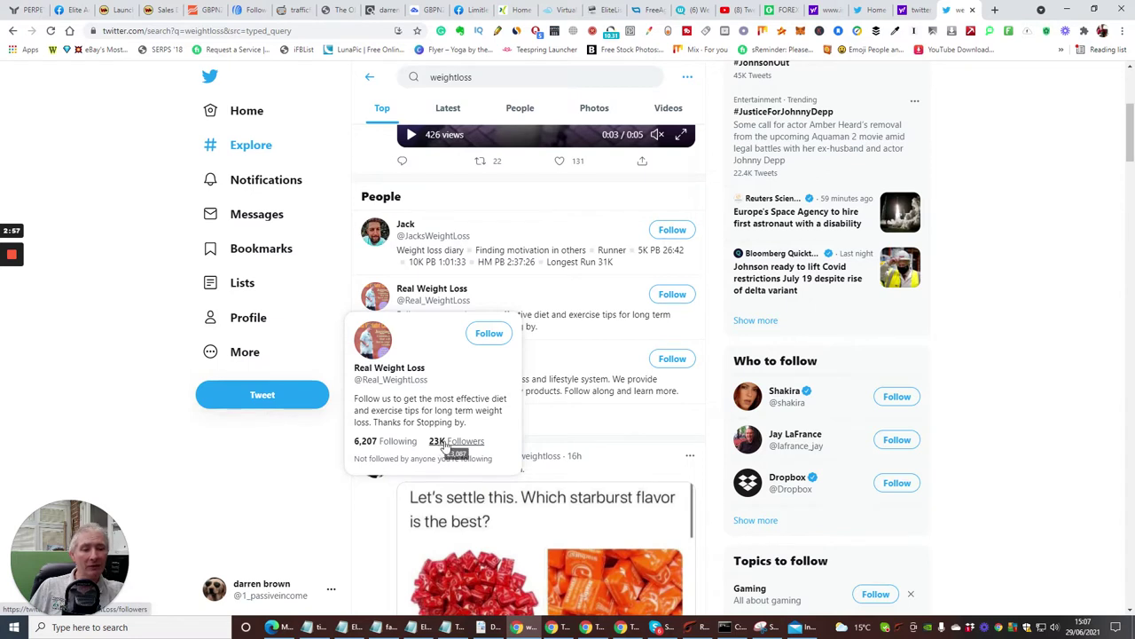
click(488, 335)
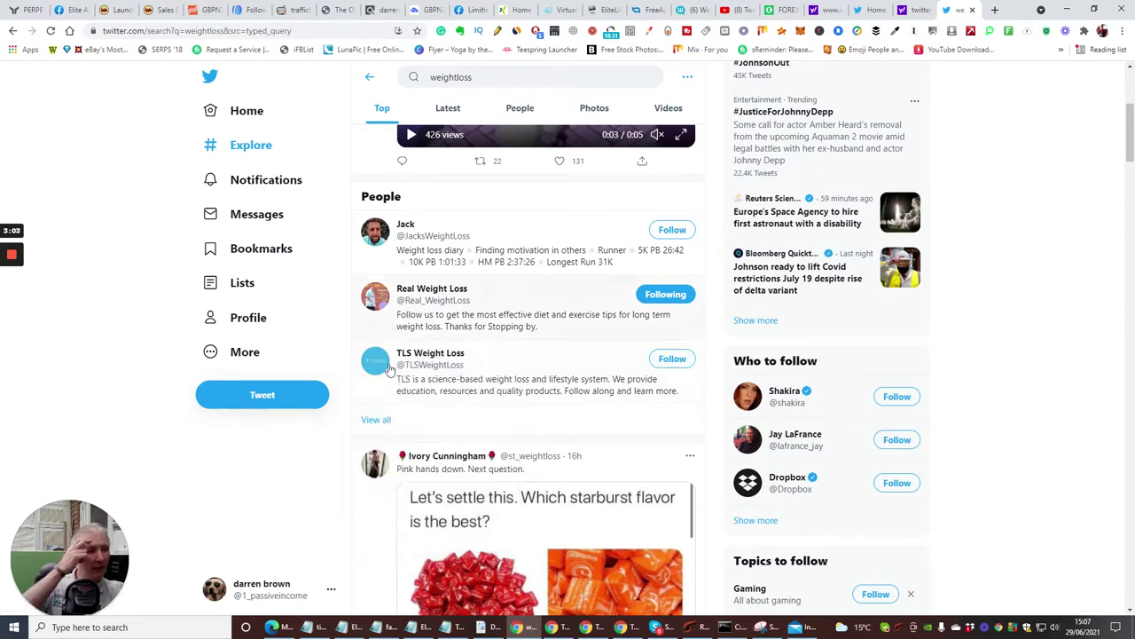
mouse_move(443, 356)
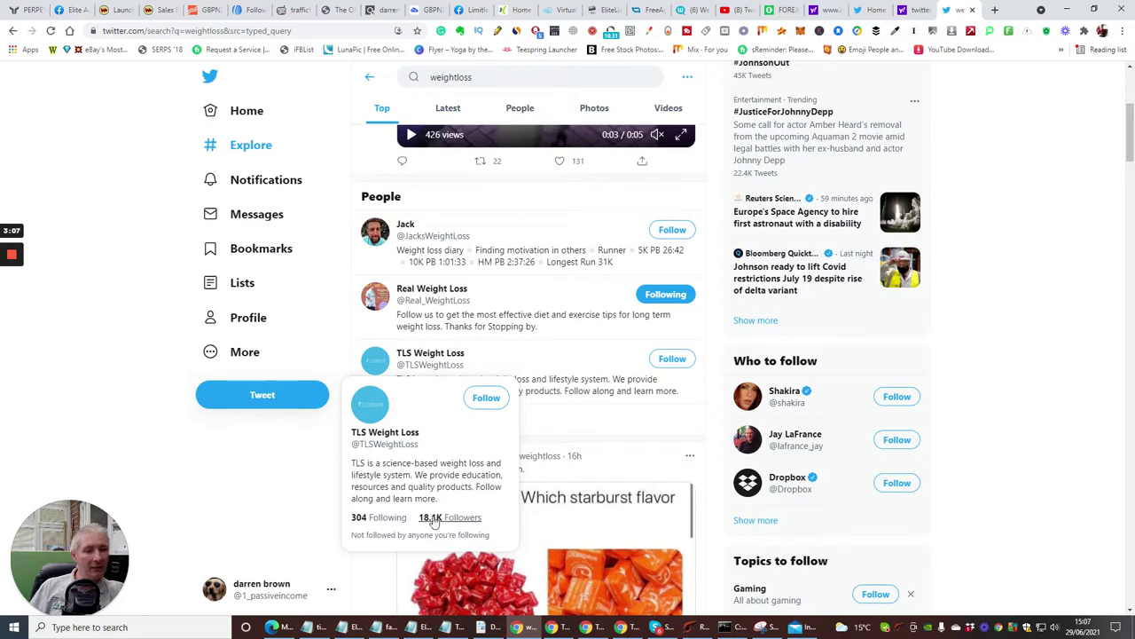
click(483, 398)
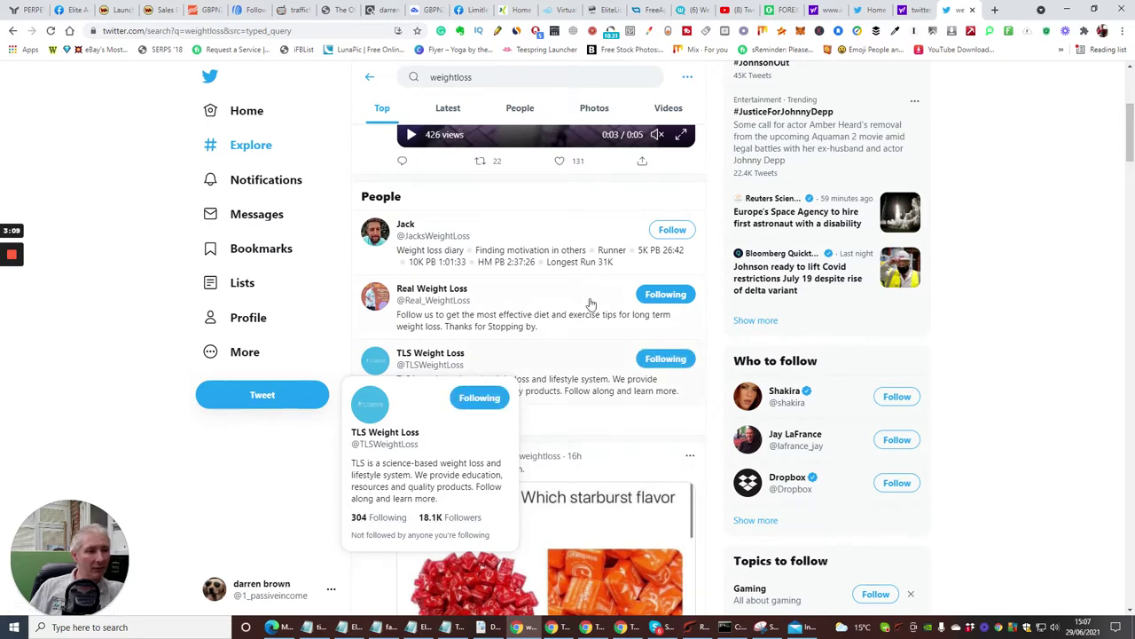
Scroll through the weightloss search results and People section
scroll(591, 304, down, 5)
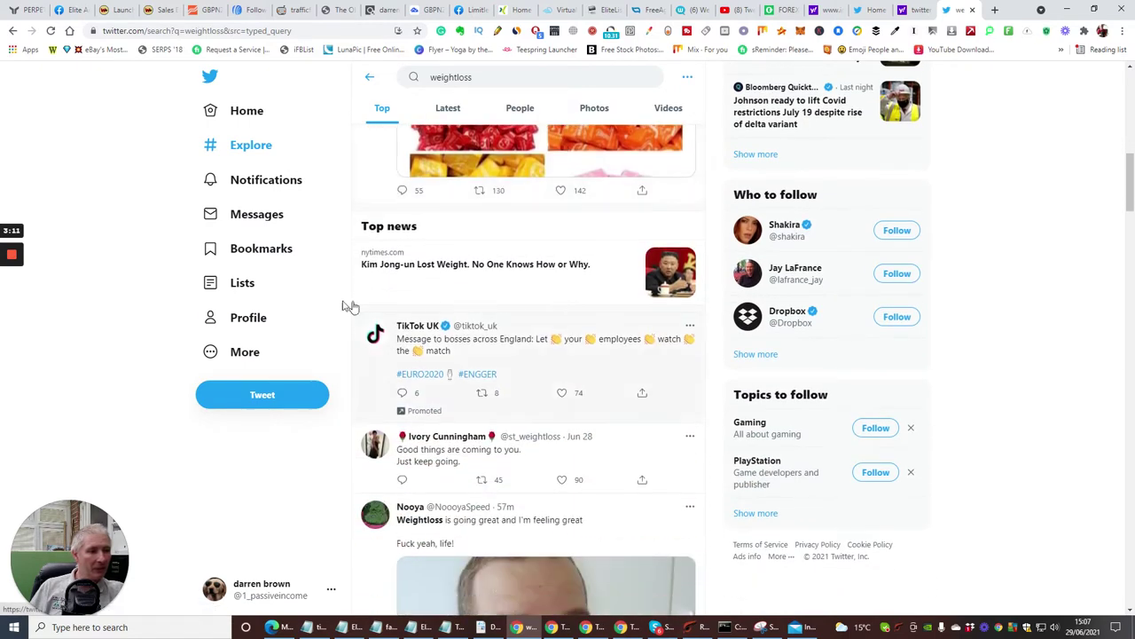
scroll(434, 331, down, 5)
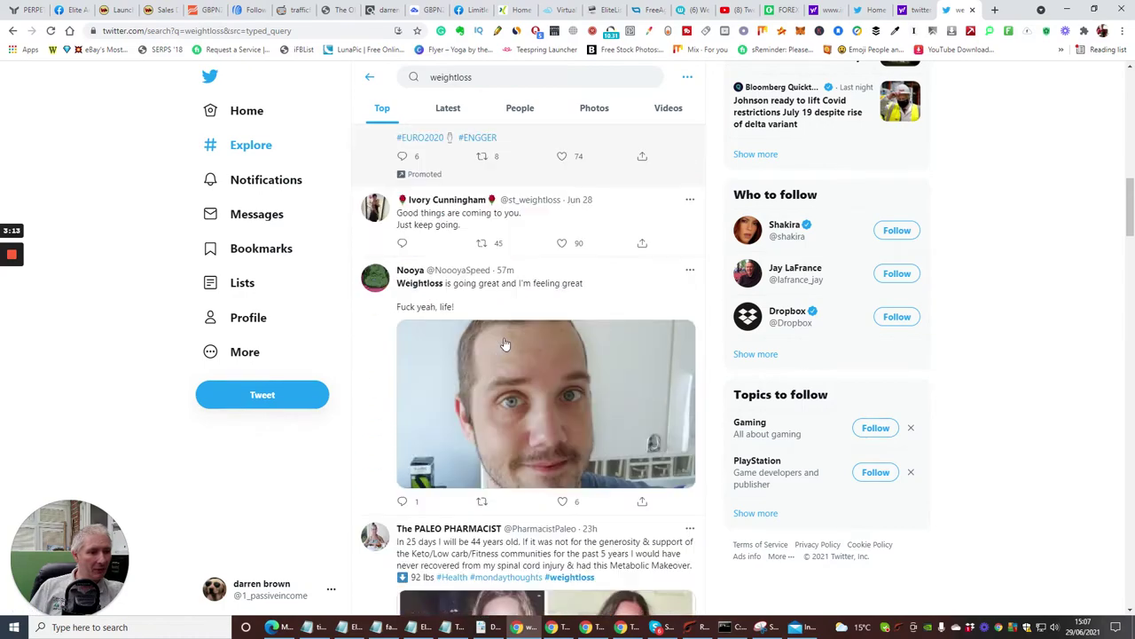
scroll(502, 342, down, 3)
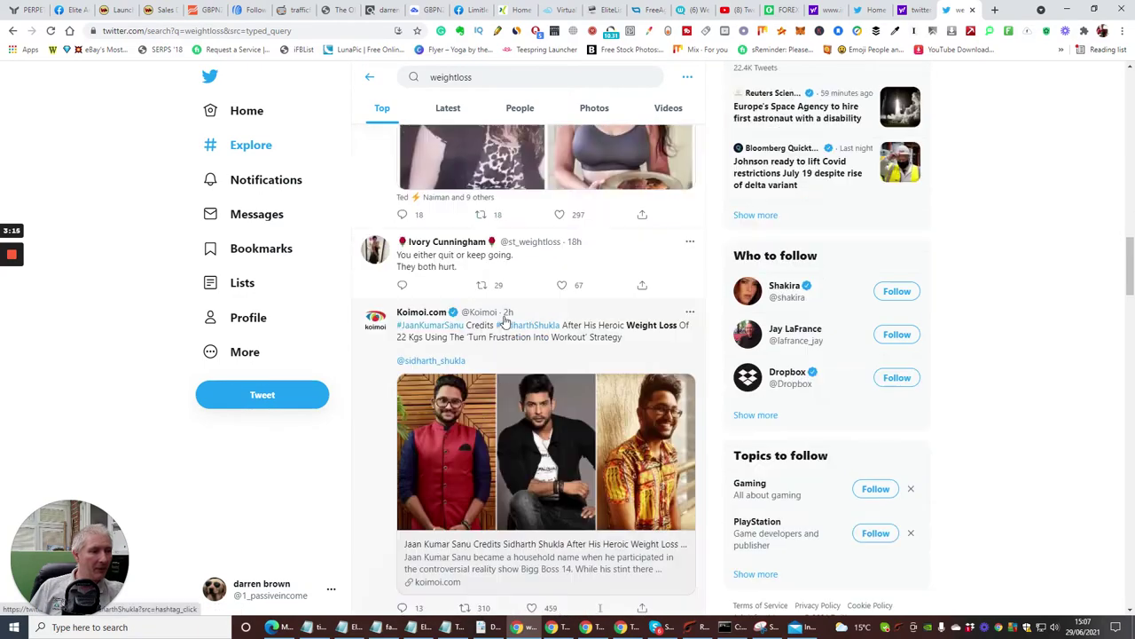
scroll(502, 322, up, 8)
scroll(502, 319, down, 4)
scroll(502, 315, down, 2)
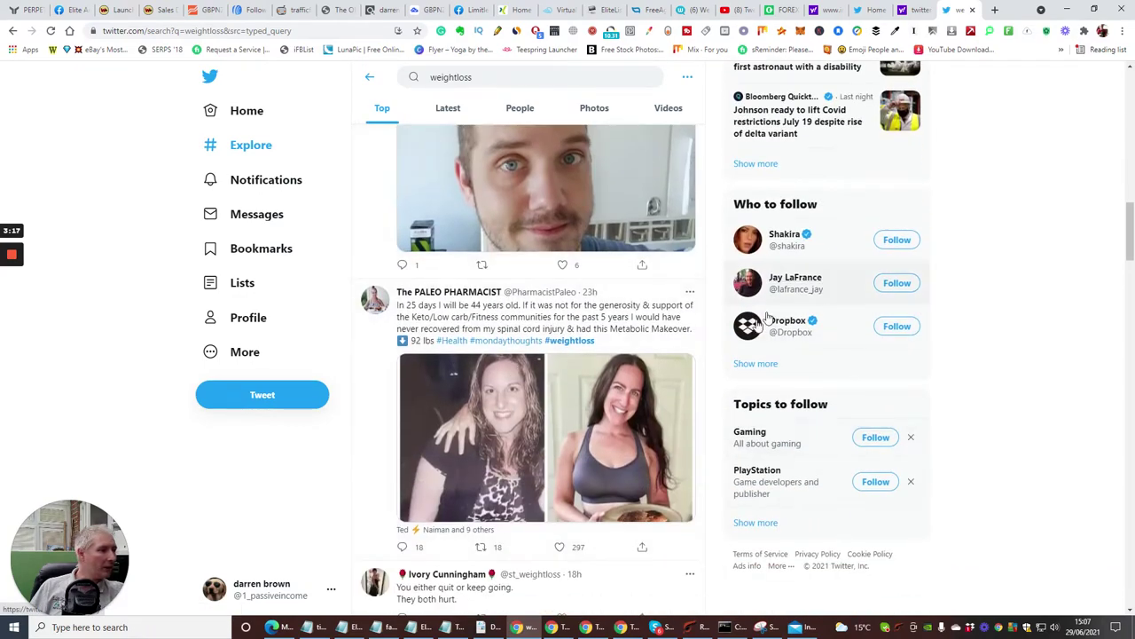
scroll(522, 282, up, 10)
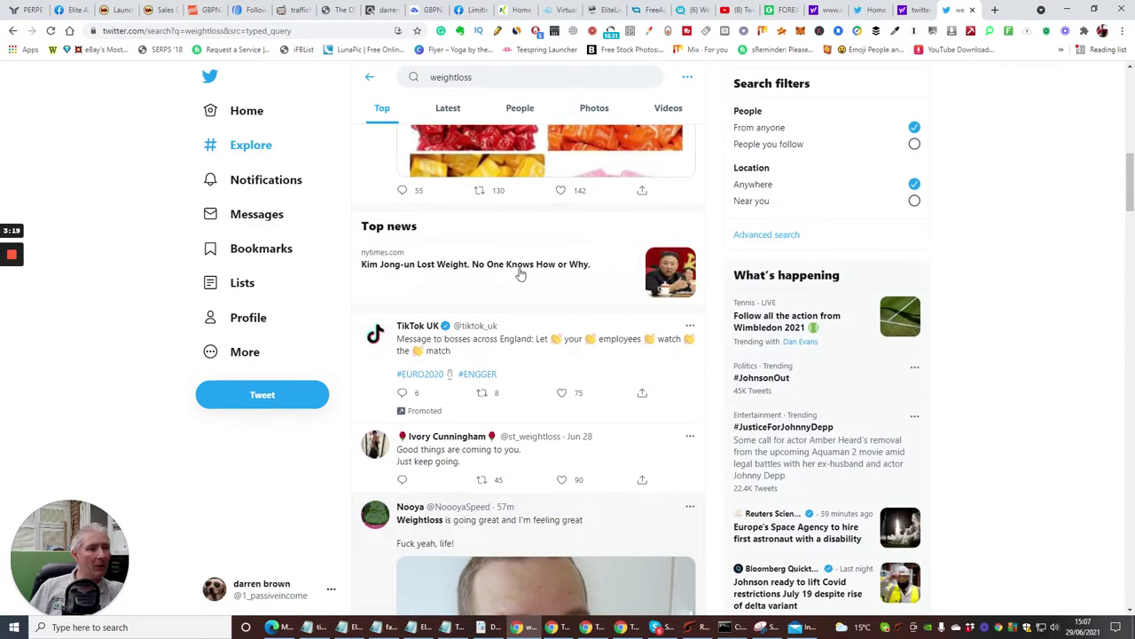
scroll(521, 282, up, 4)
scroll(524, 281, down, 2)
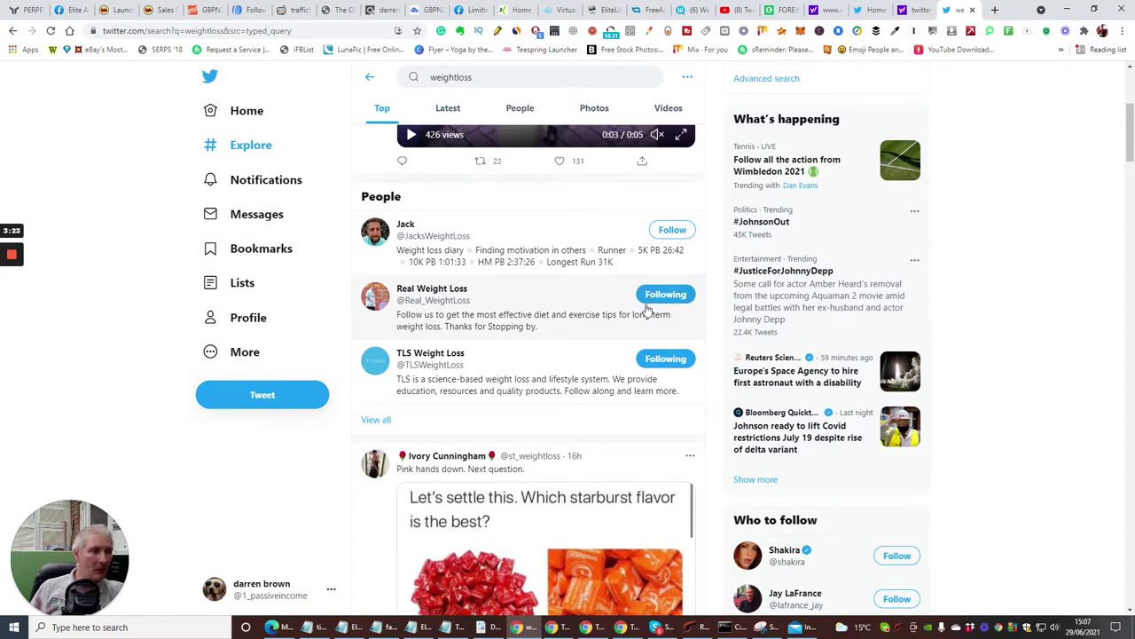
scroll(514, 253, up, 3)
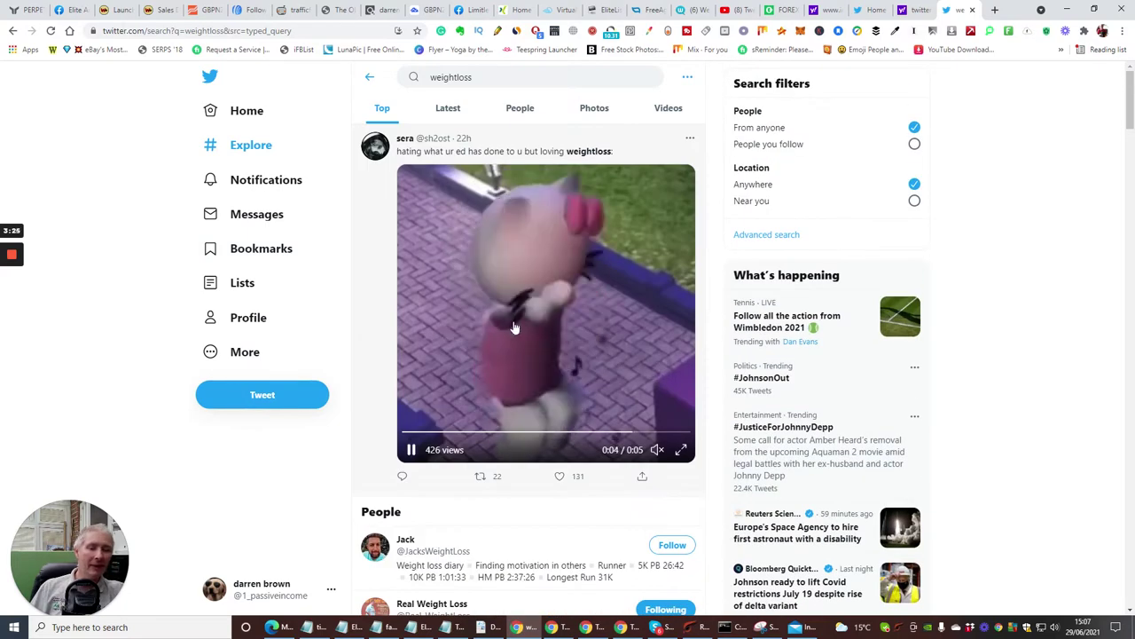
Switch to the Builderall dashboard tab, then open a new blank tab
click(561, 11)
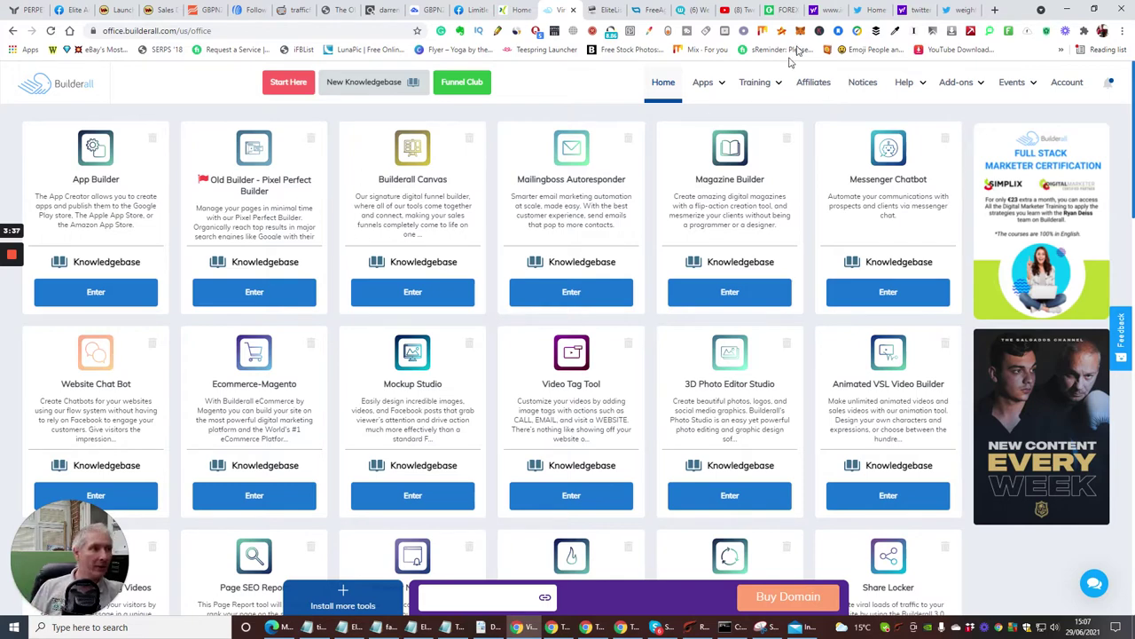
click(996, 10)
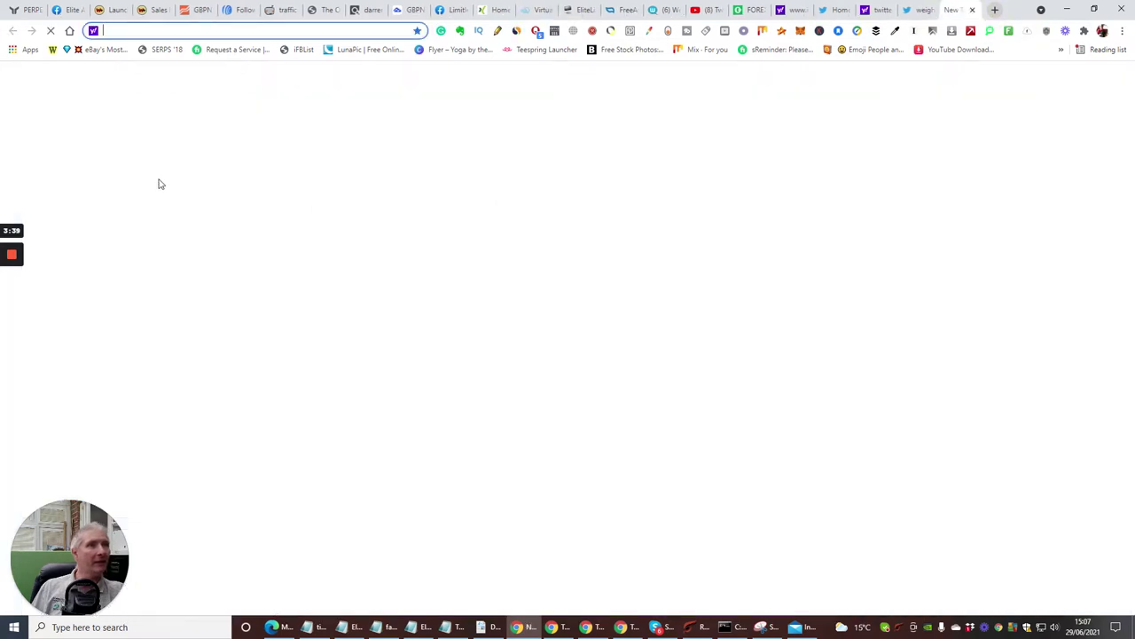
Browse the Health & Fitness category of the ClickBank marketplace
click(367, 12)
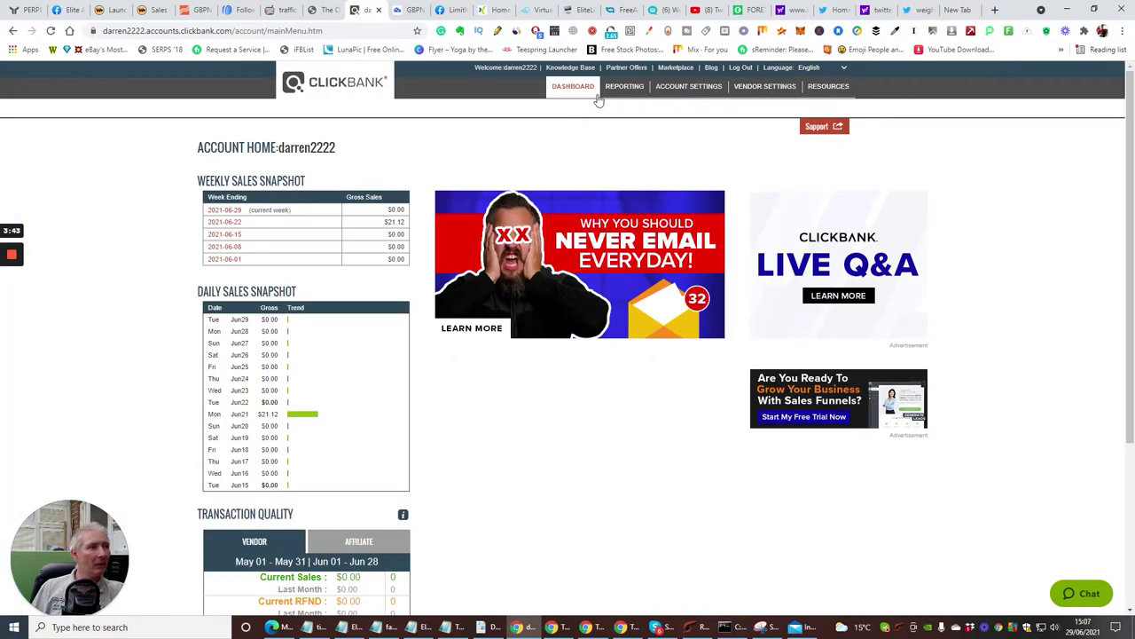
click(667, 69)
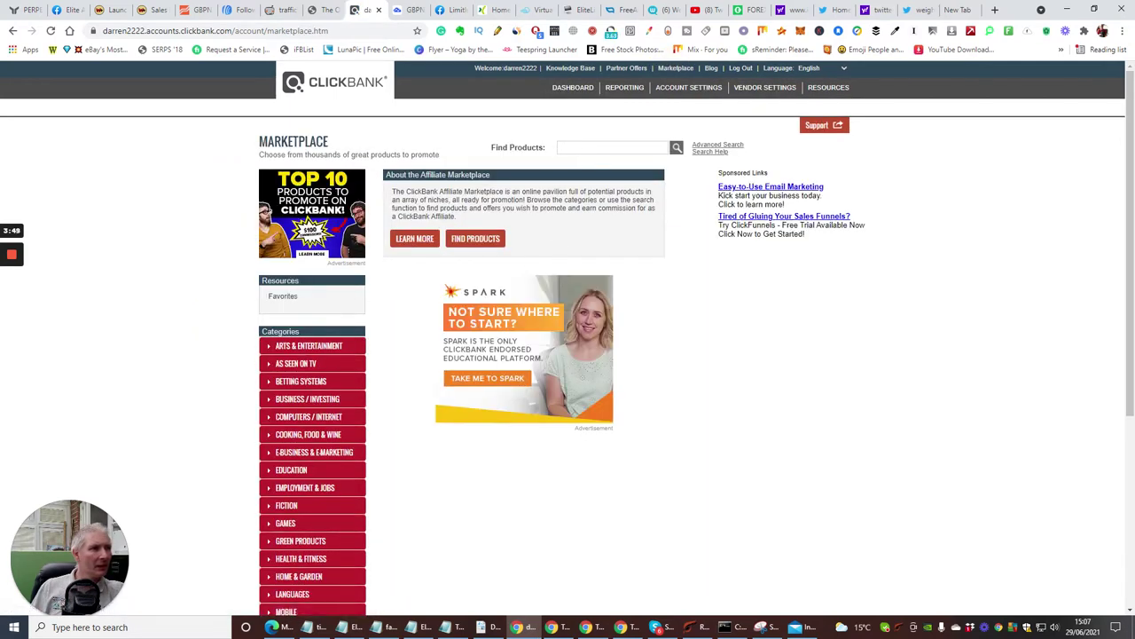
click(572, 147)
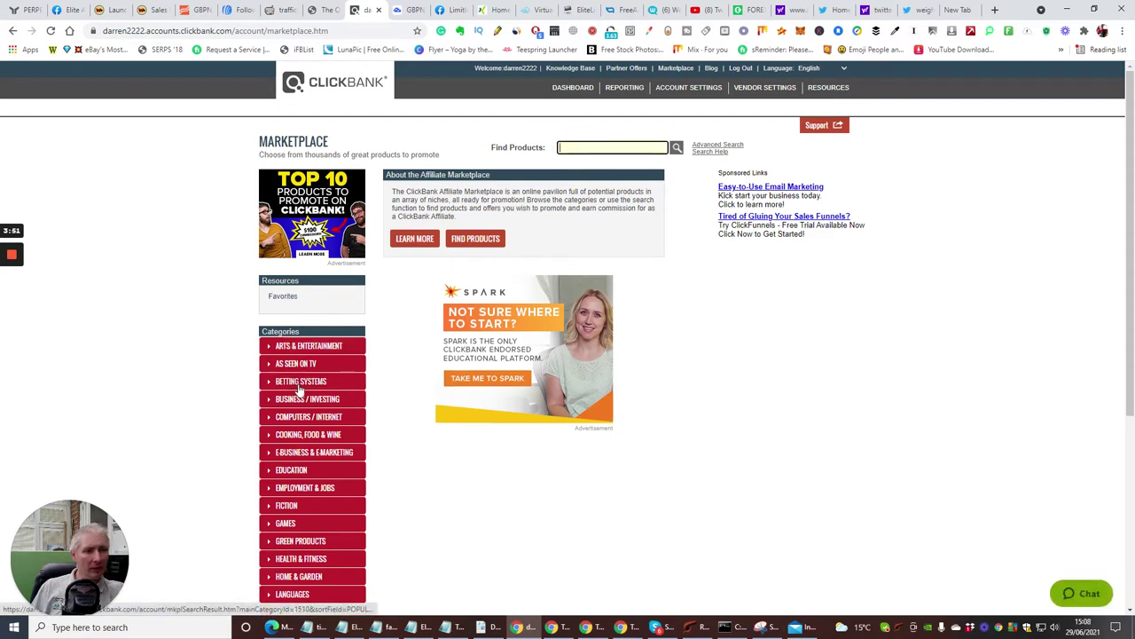
scroll(296, 428, down, 1)
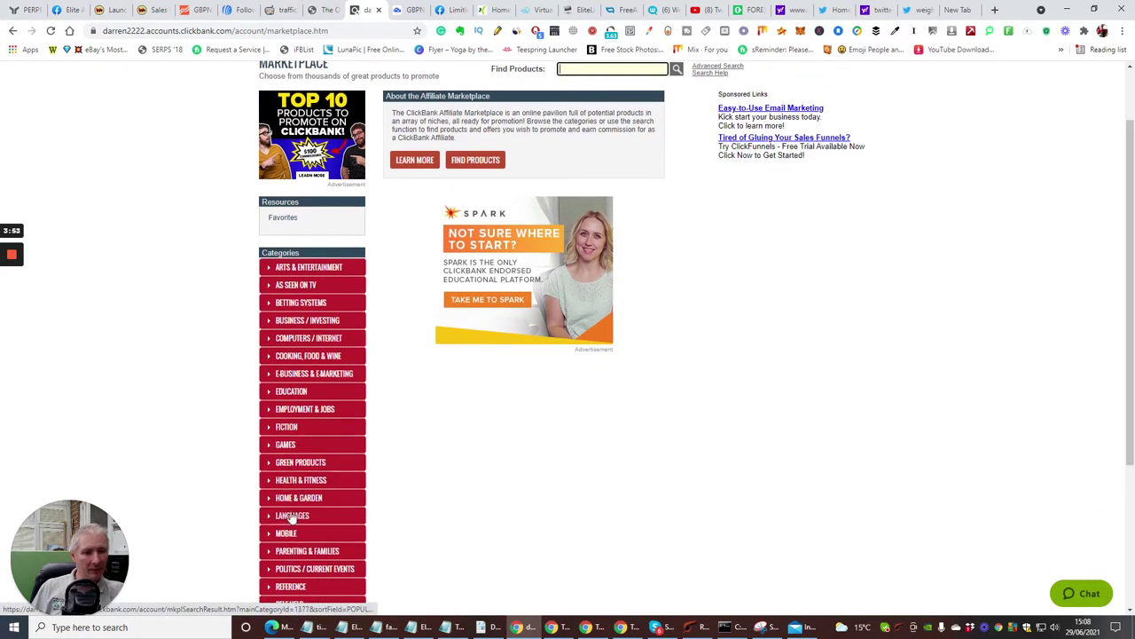
click(305, 483)
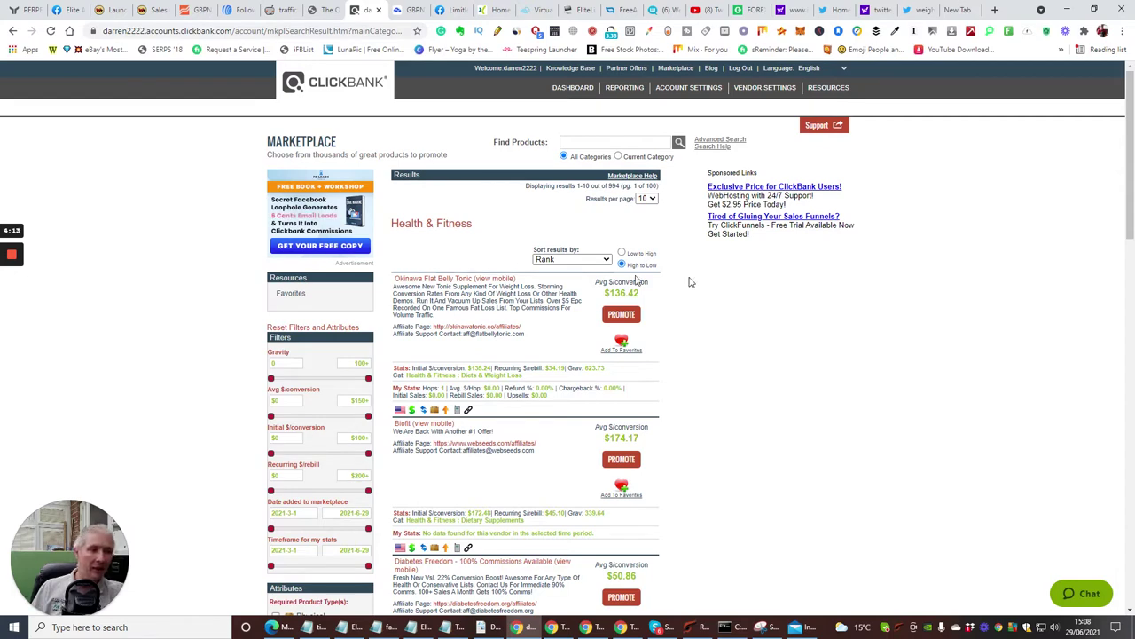
Generate and copy the affiliate HopLink for Okinawa Flat Belly Tonic
click(621, 314)
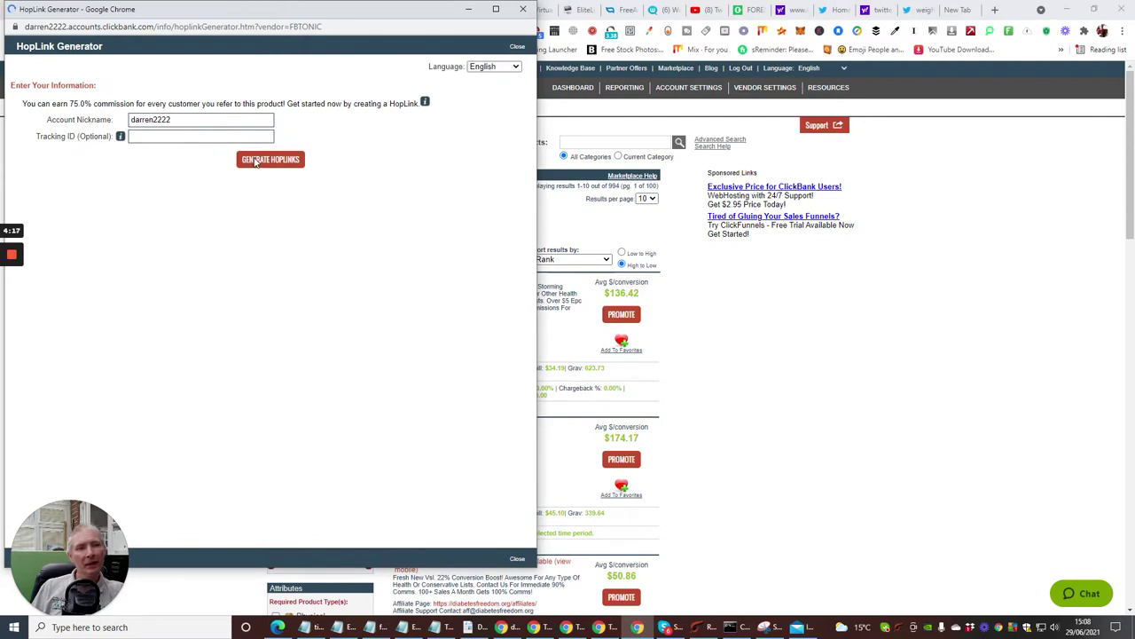
click(256, 161)
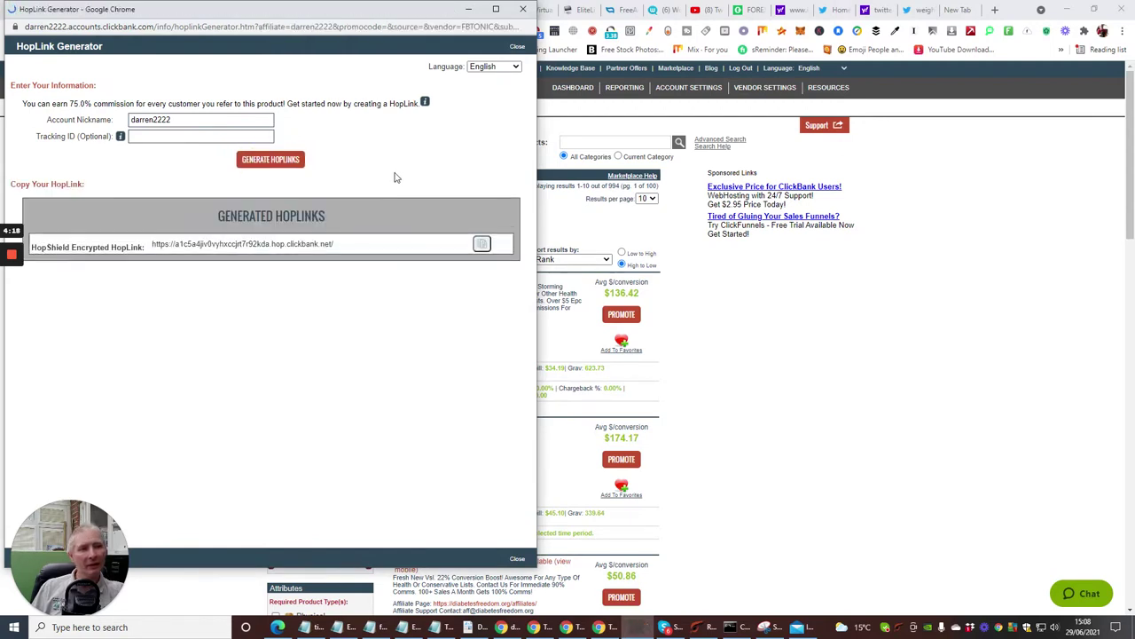
click(481, 243)
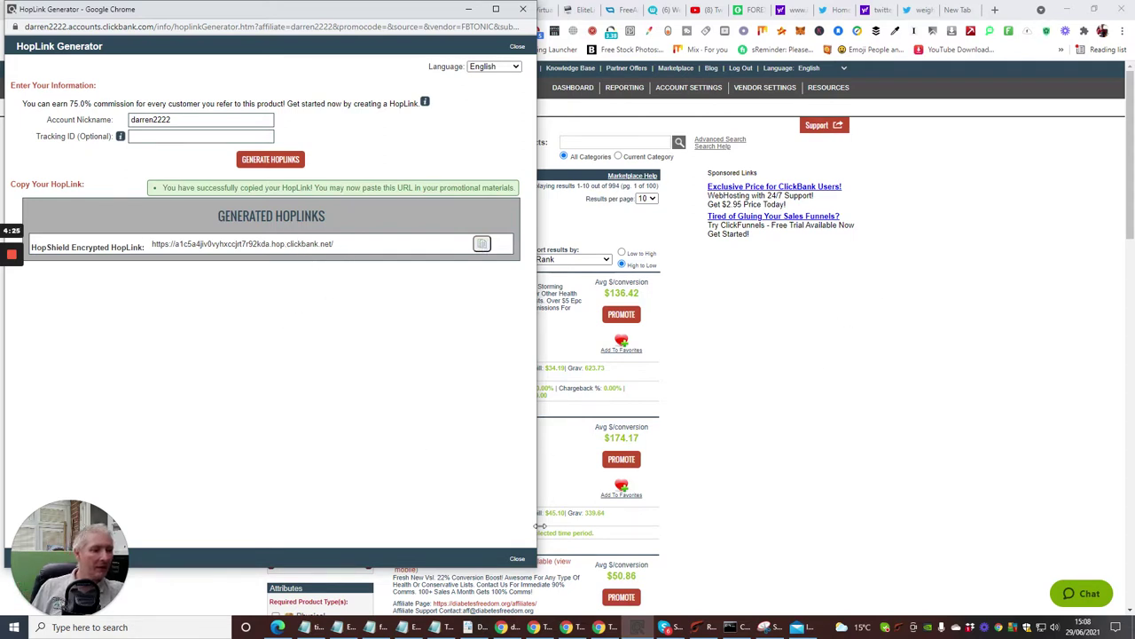
click(473, 628)
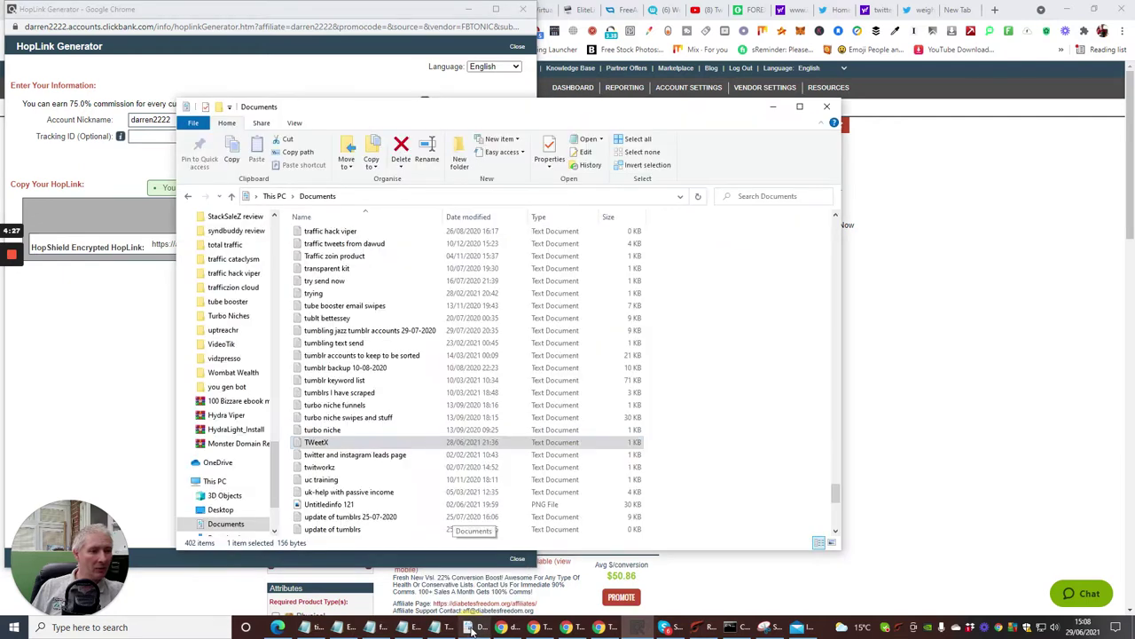
Create a new text document named 'flat belly' in Documents and open it in Notepad
right_click(709, 312)
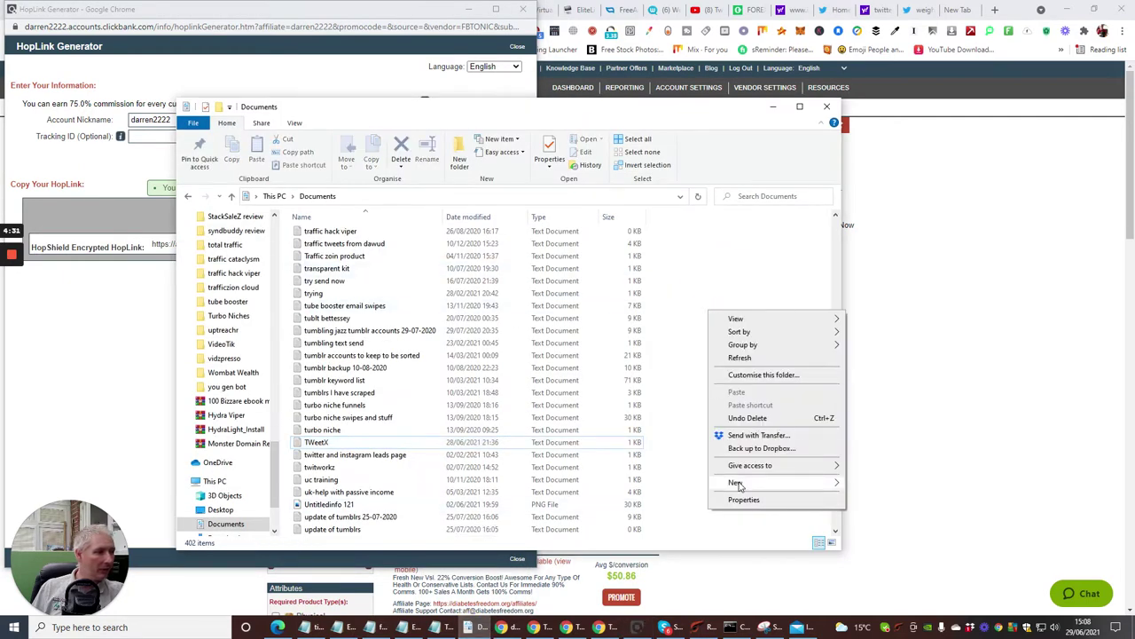
mouse_move(736, 485)
click(890, 459)
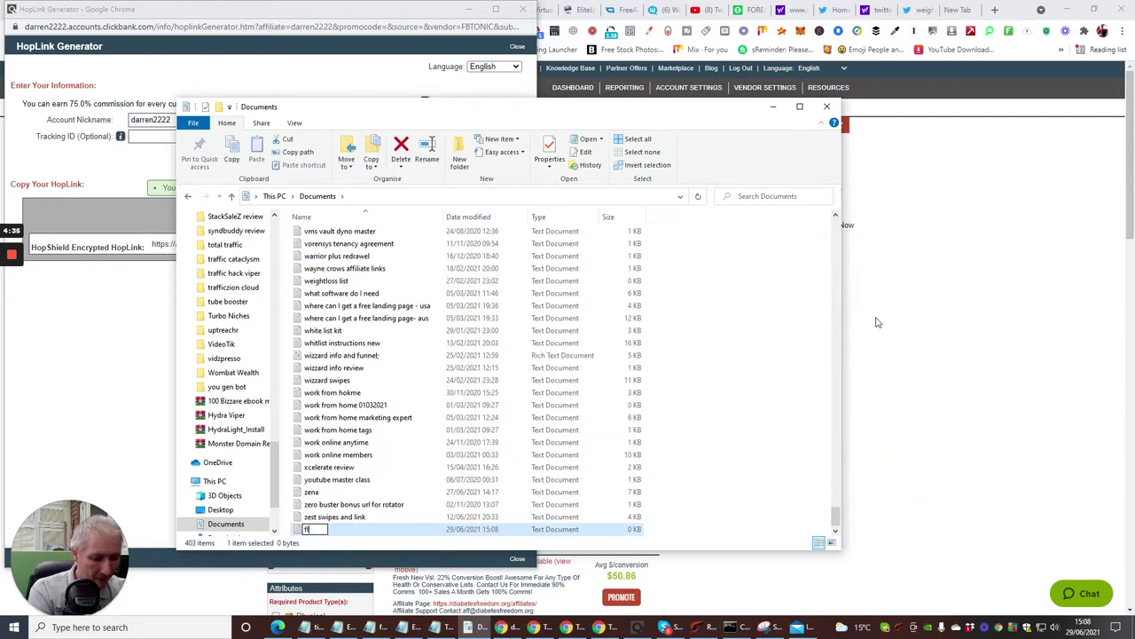
text(lat belly)
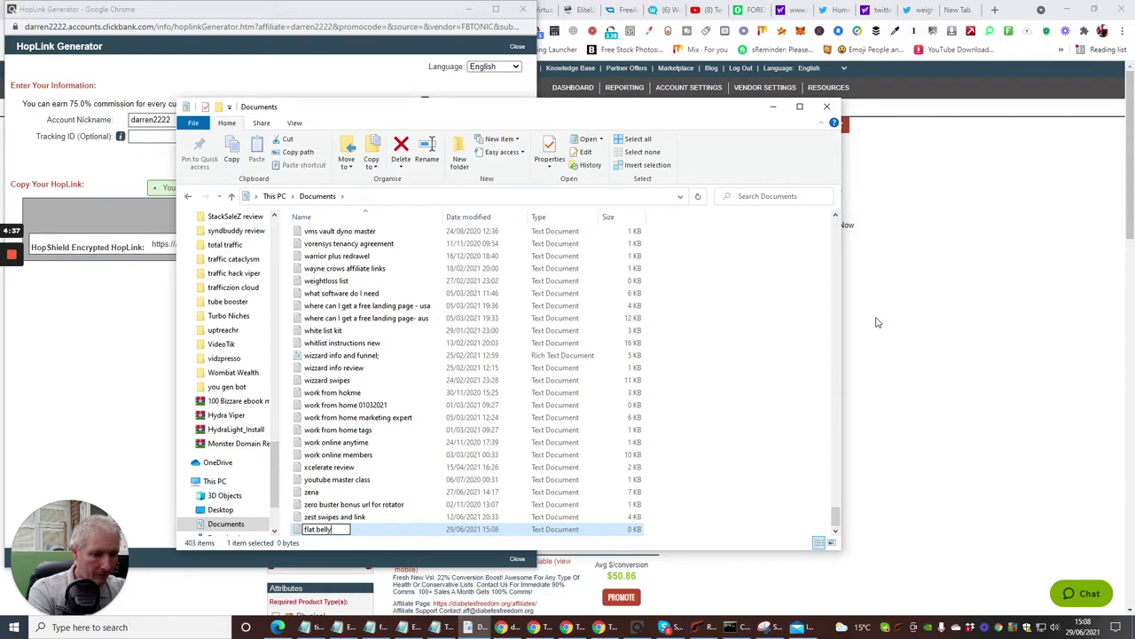
key(Return)
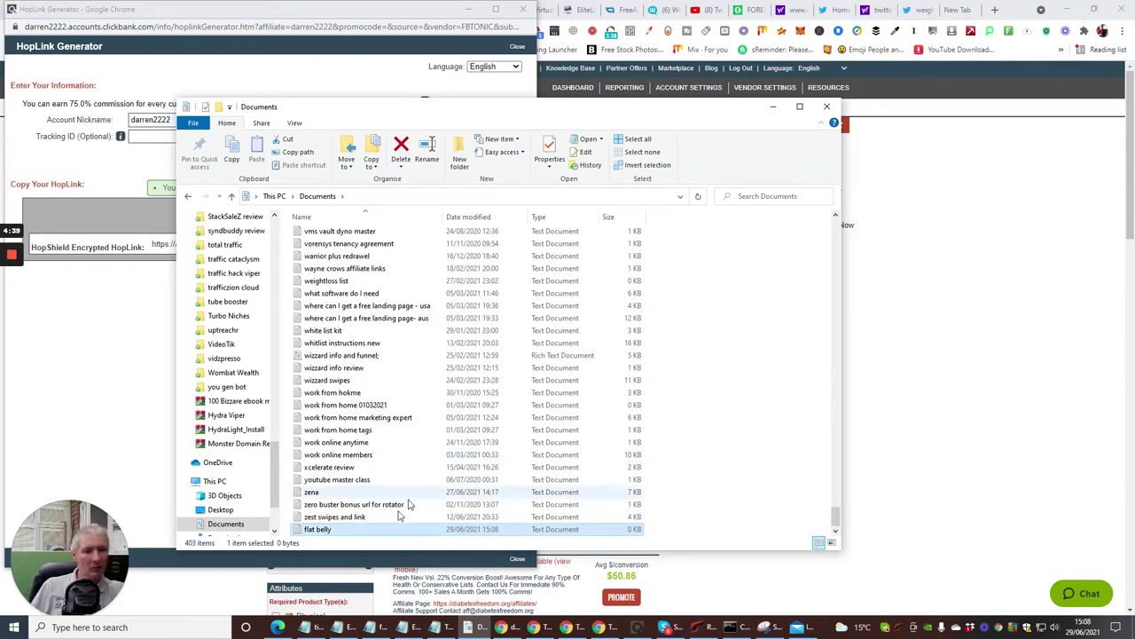
click(353, 532)
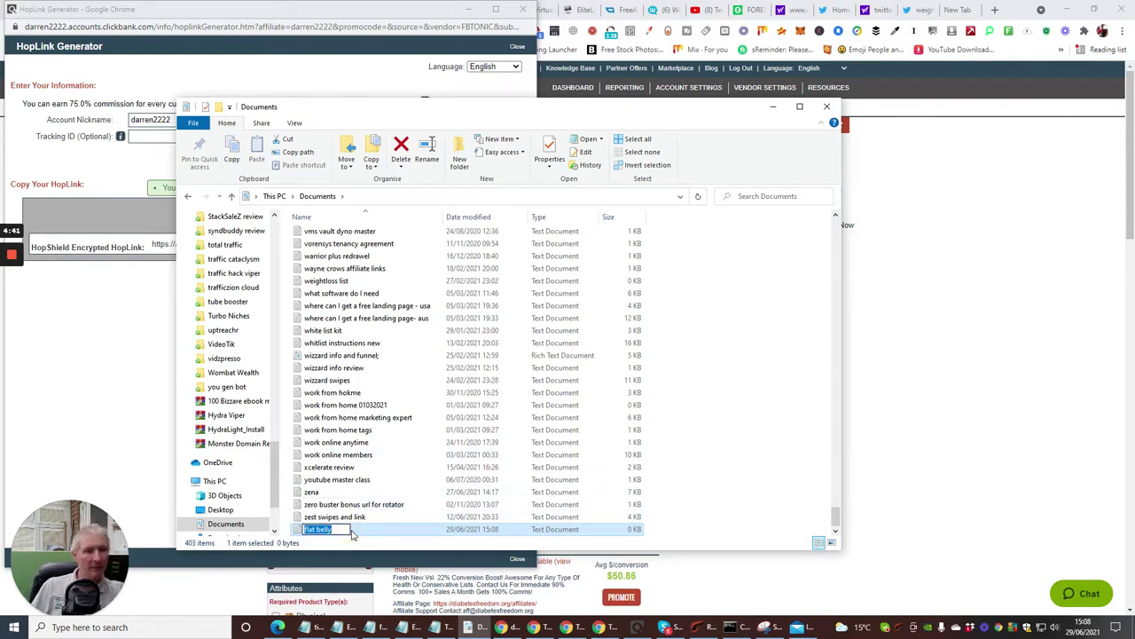
double_click(298, 530)
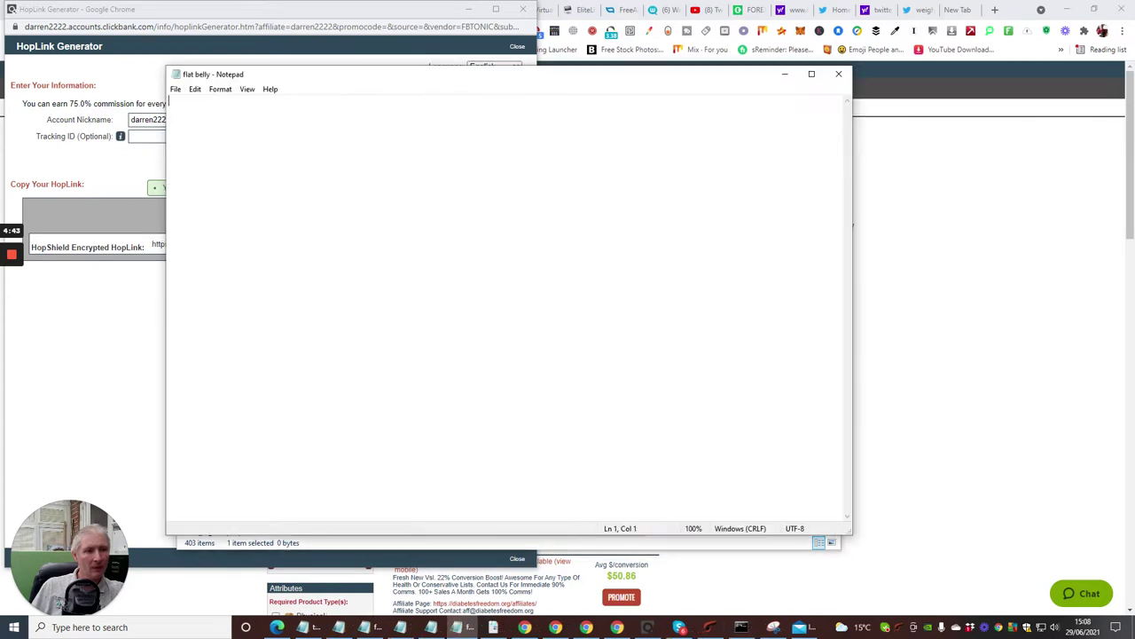
Paste the HopLink into the flat belly note, save it, and return to Chrome
right_click(299, 150)
click(310, 195)
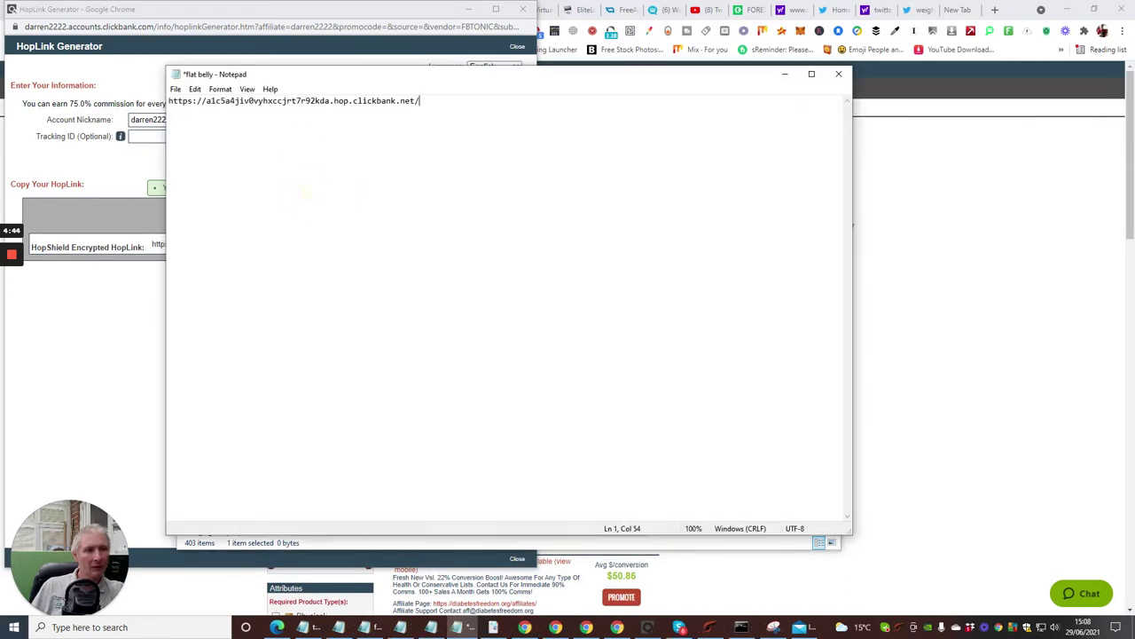
click(176, 89)
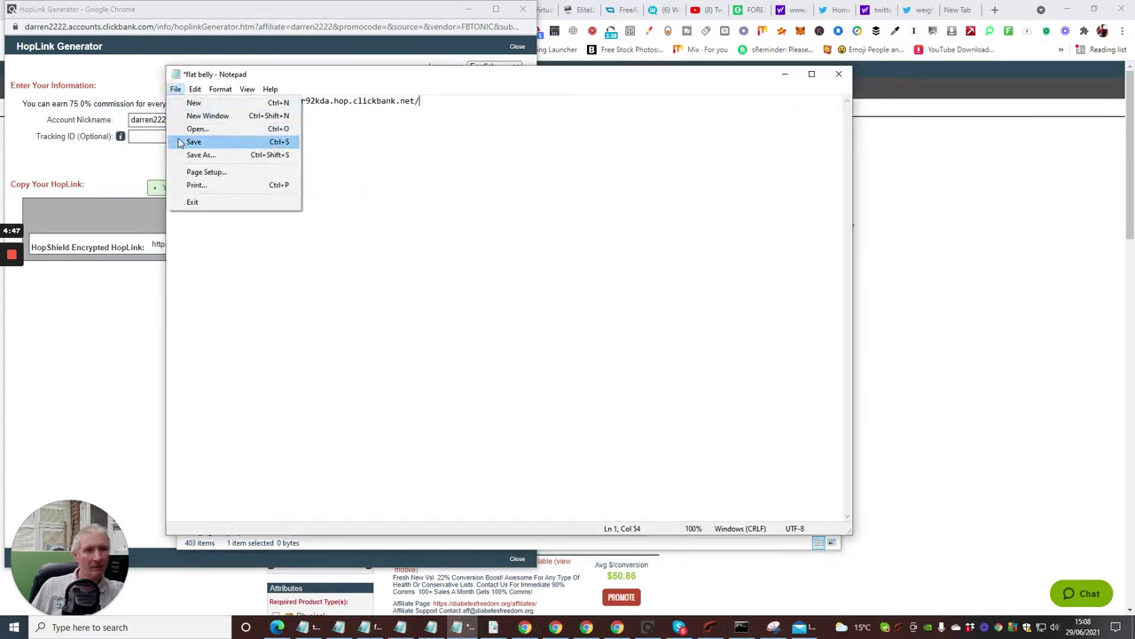
click(179, 141)
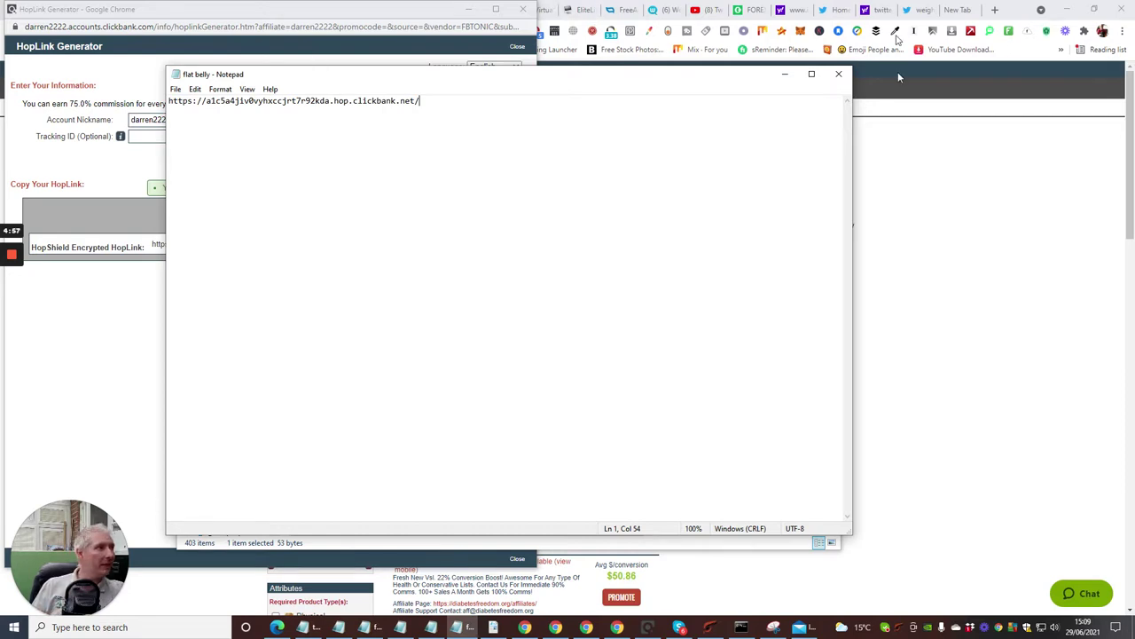
click(923, 173)
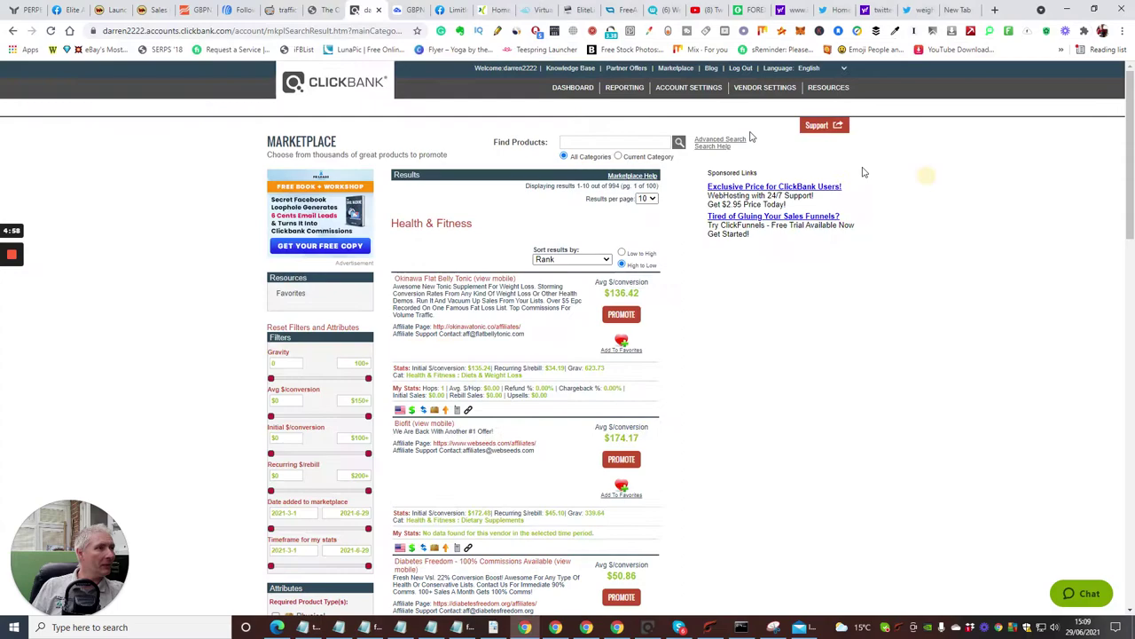
Open Builderall's Affiliates dashboard showing $62.91 in available earnings
click(527, 10)
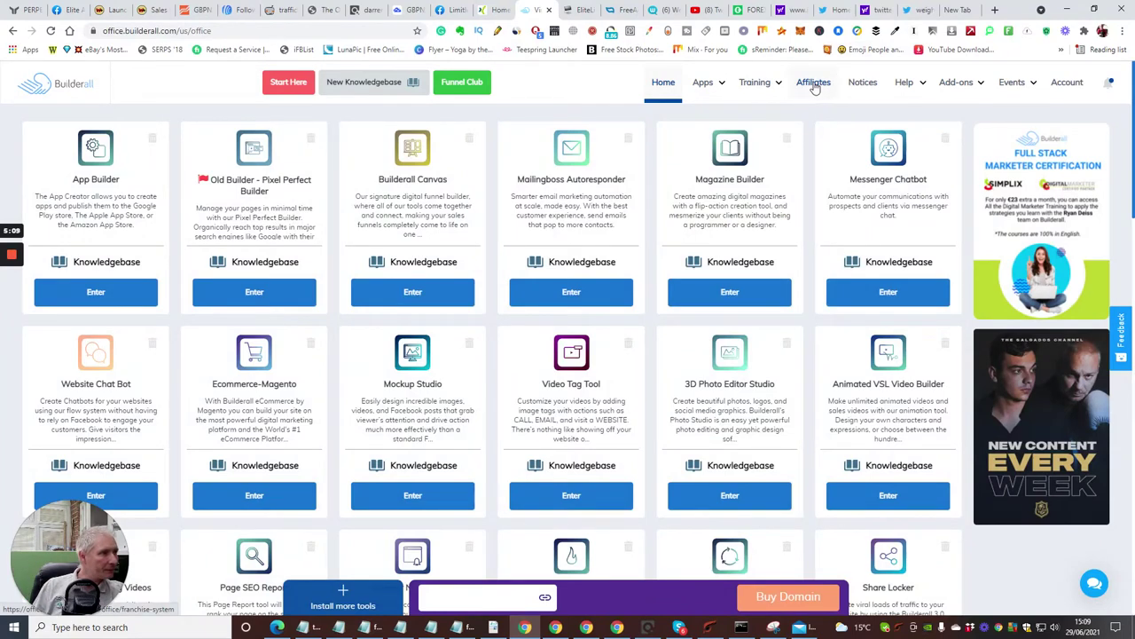
click(814, 85)
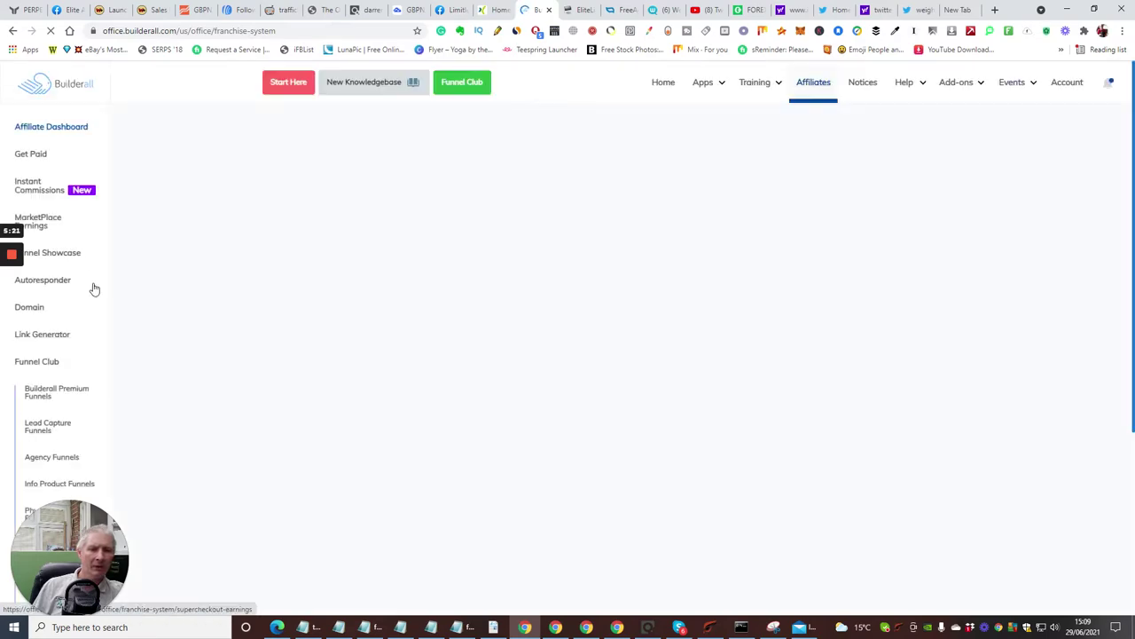
scroll(88, 298, down, 10)
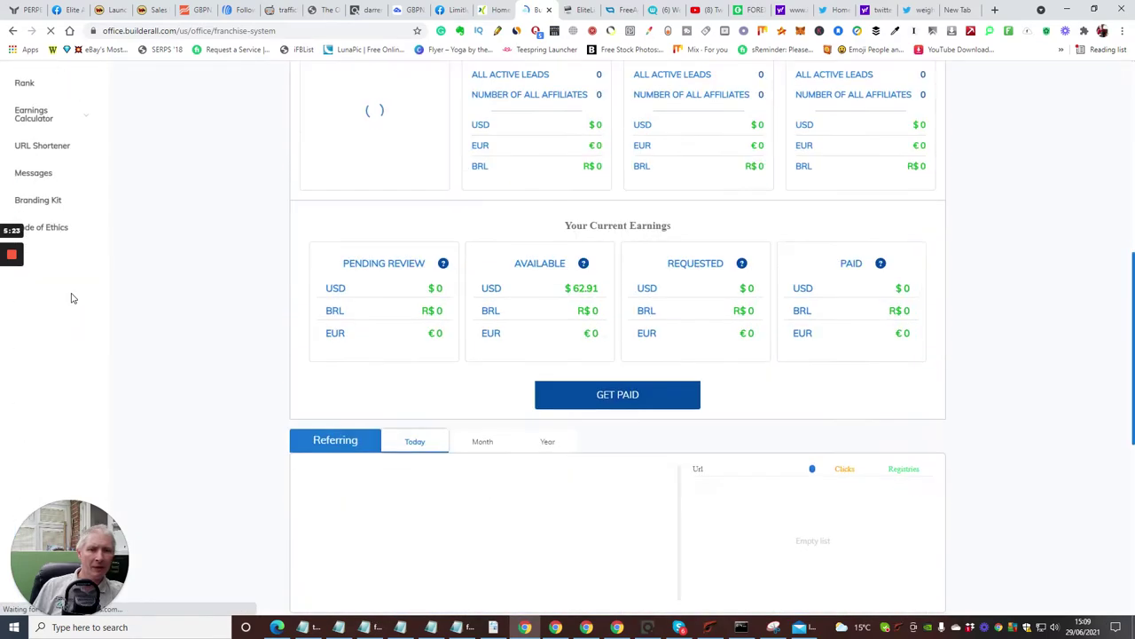
scroll(72, 298, up, 2)
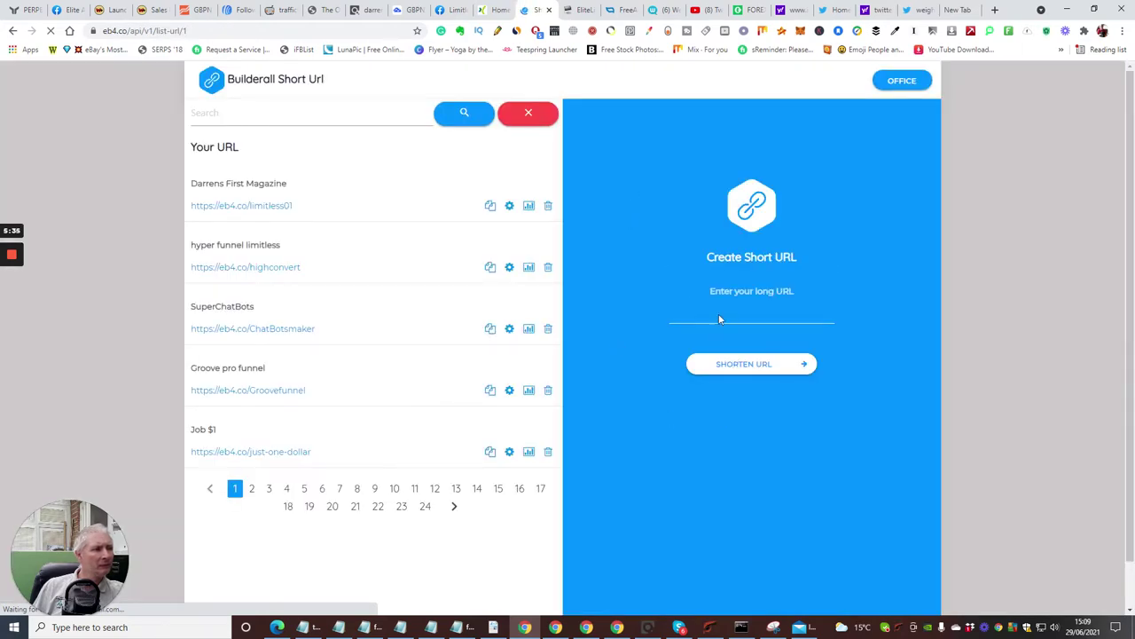
click(753, 310)
right_click(721, 315)
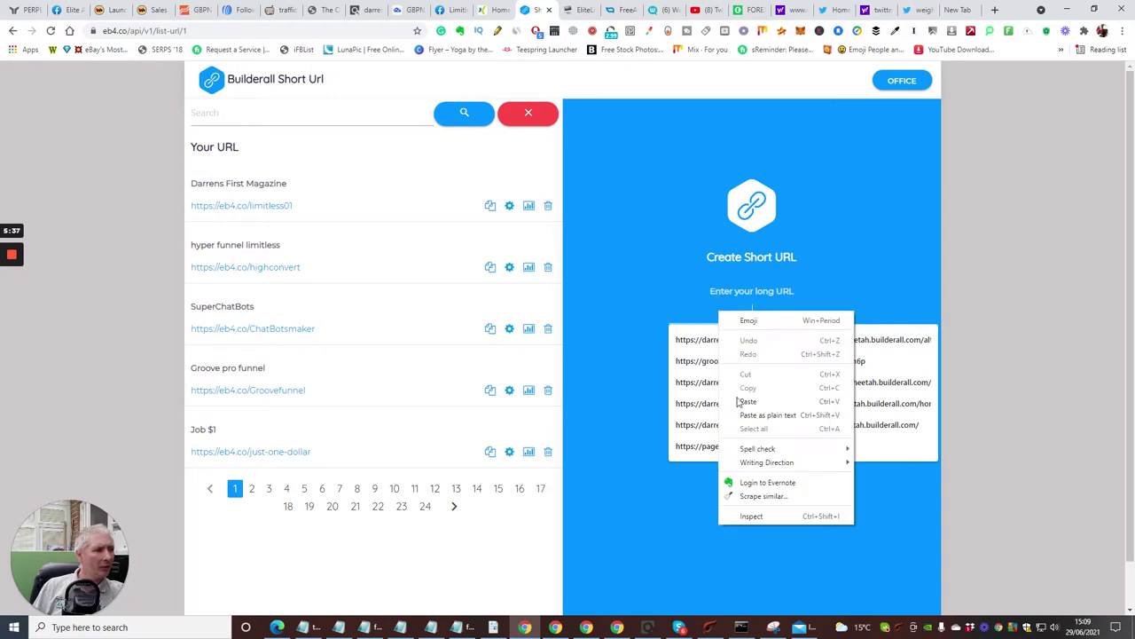
click(737, 402)
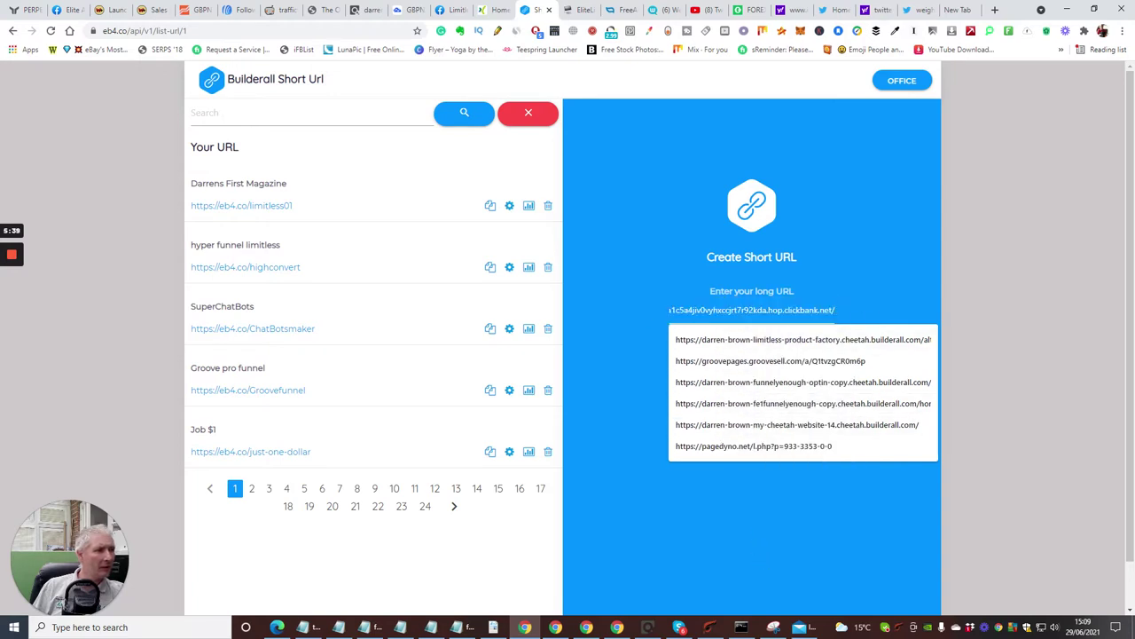
click(838, 576)
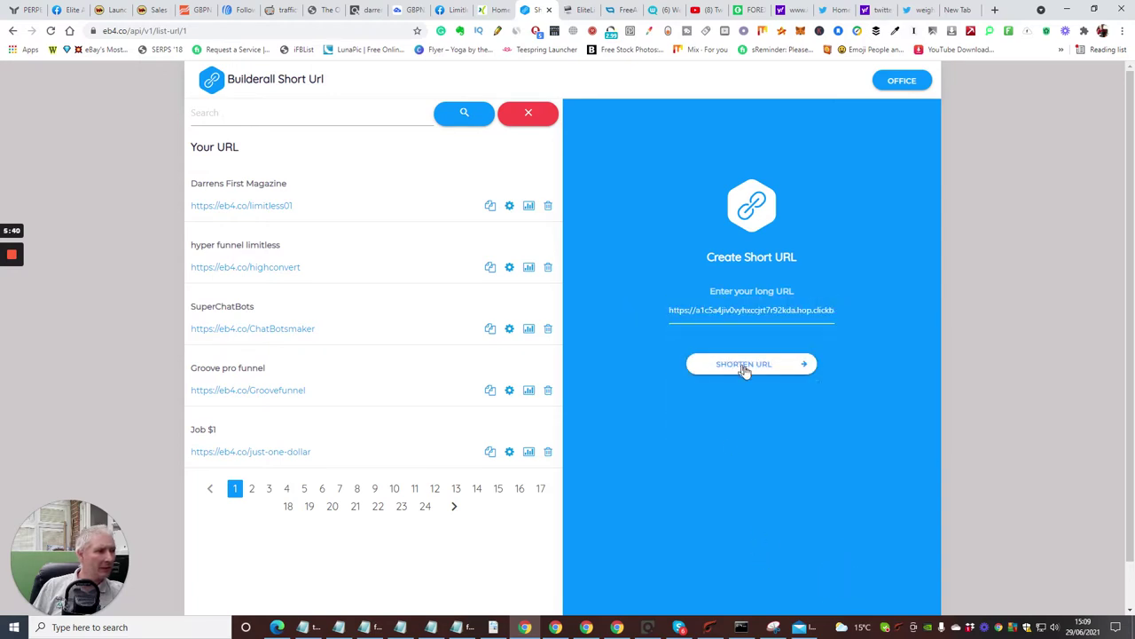
click(744, 368)
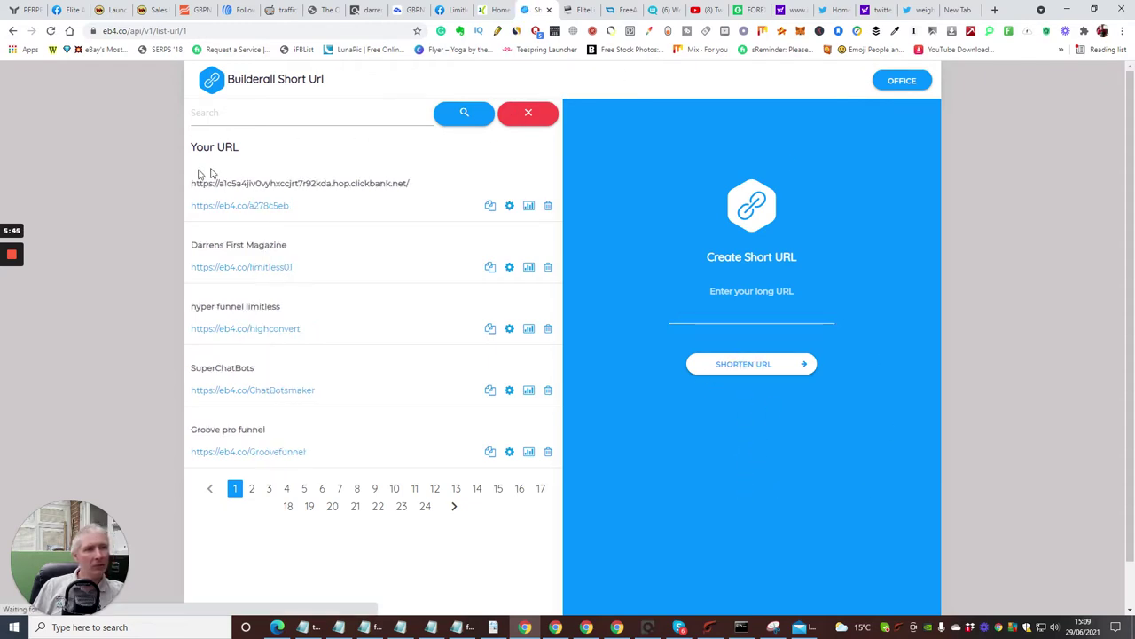
click(510, 206)
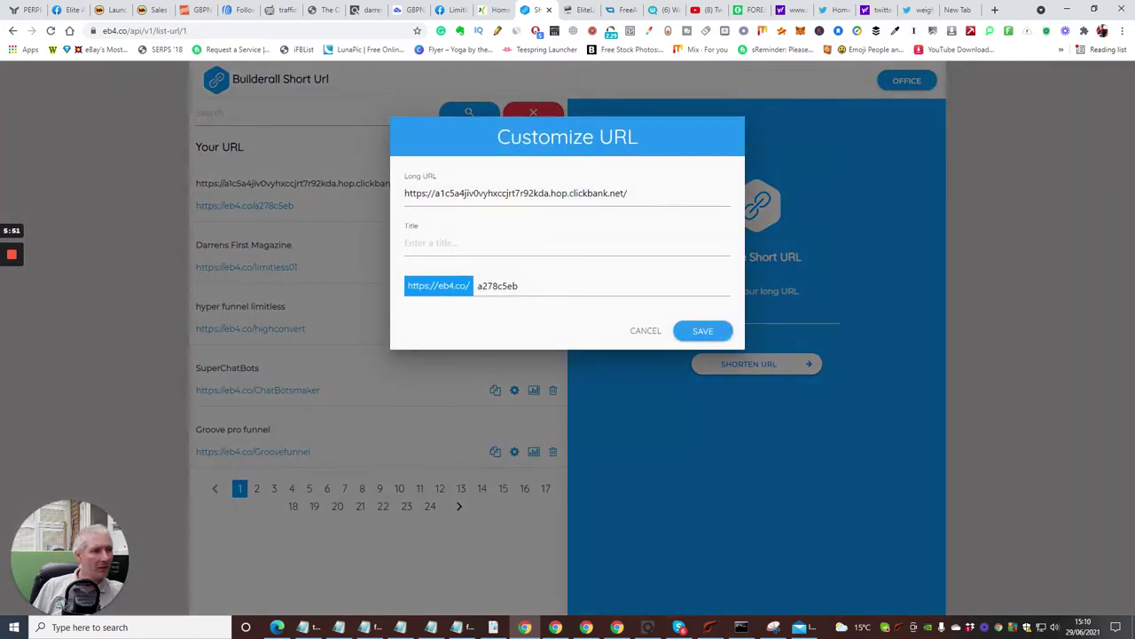
Replace the generated slug with 'flatbellynow' and save the custom short link
click(520, 285)
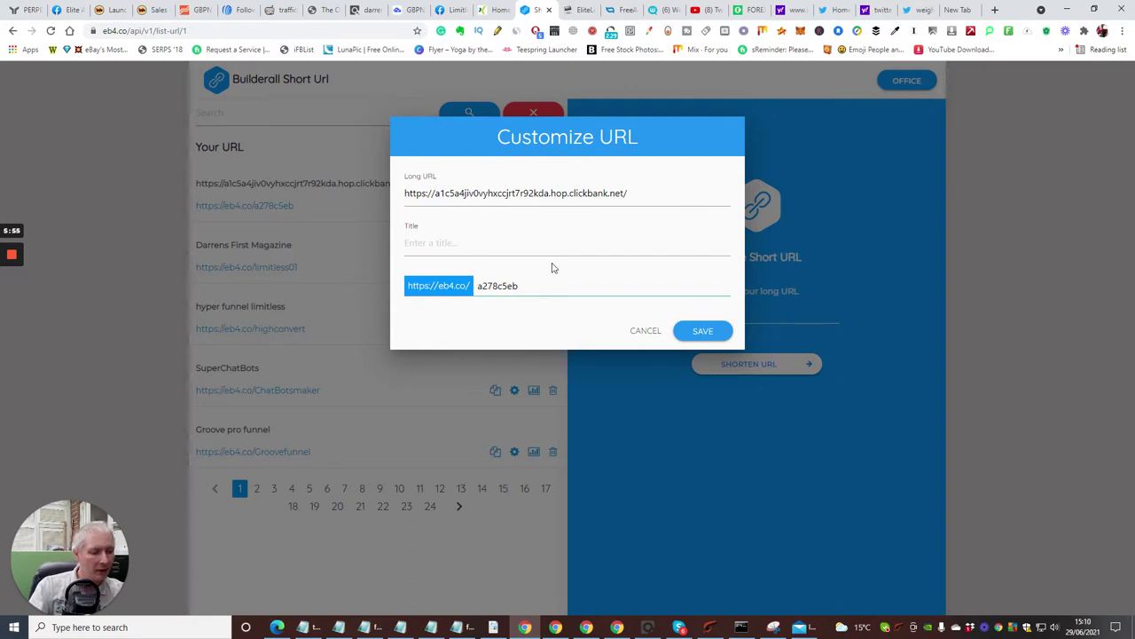
key(BackSpace)
key(BackSpace)
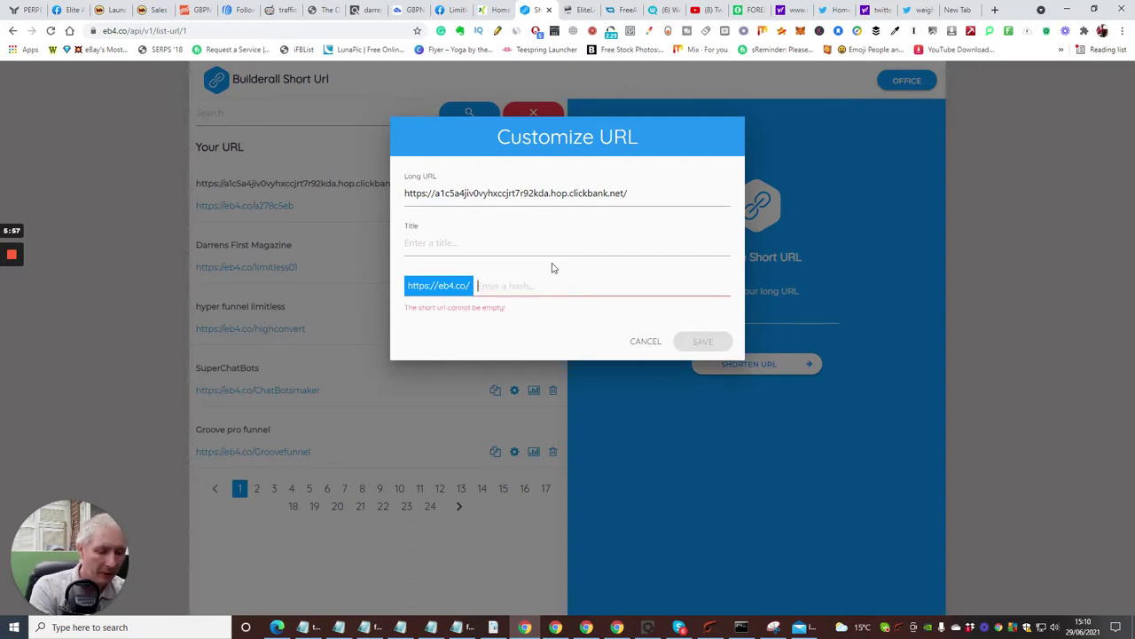
text(flatbe)
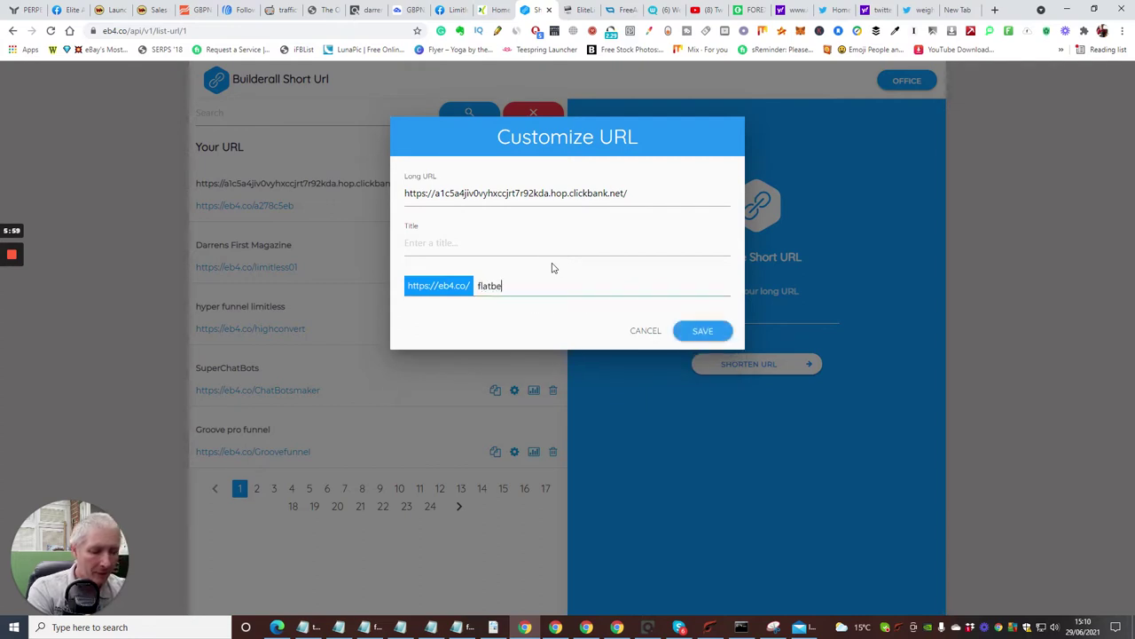
text(llnow)
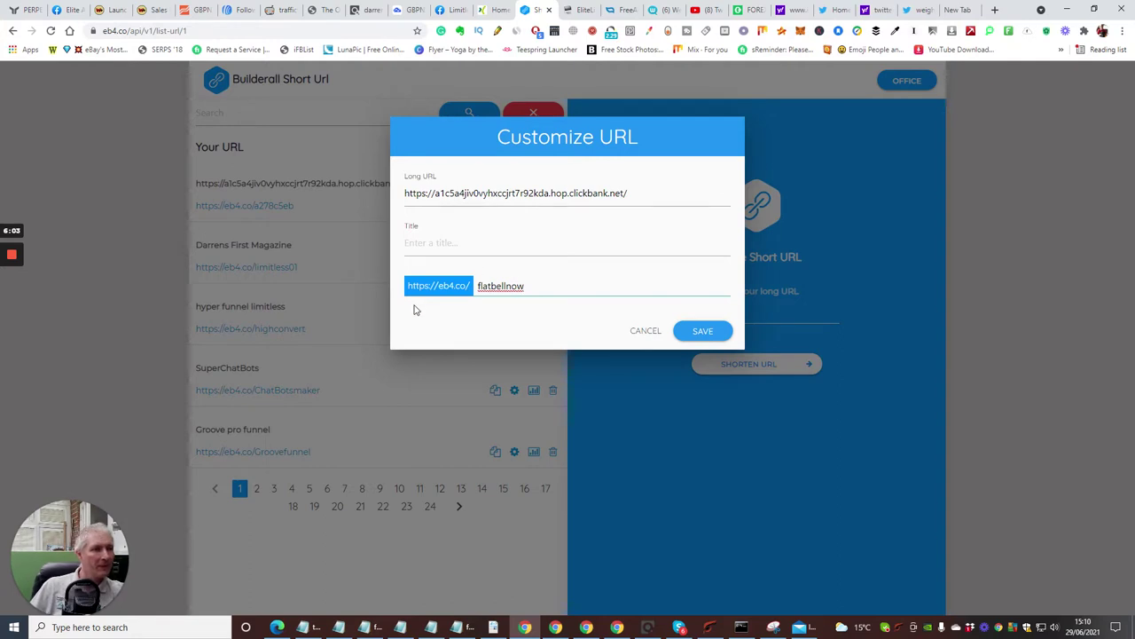
click(508, 286)
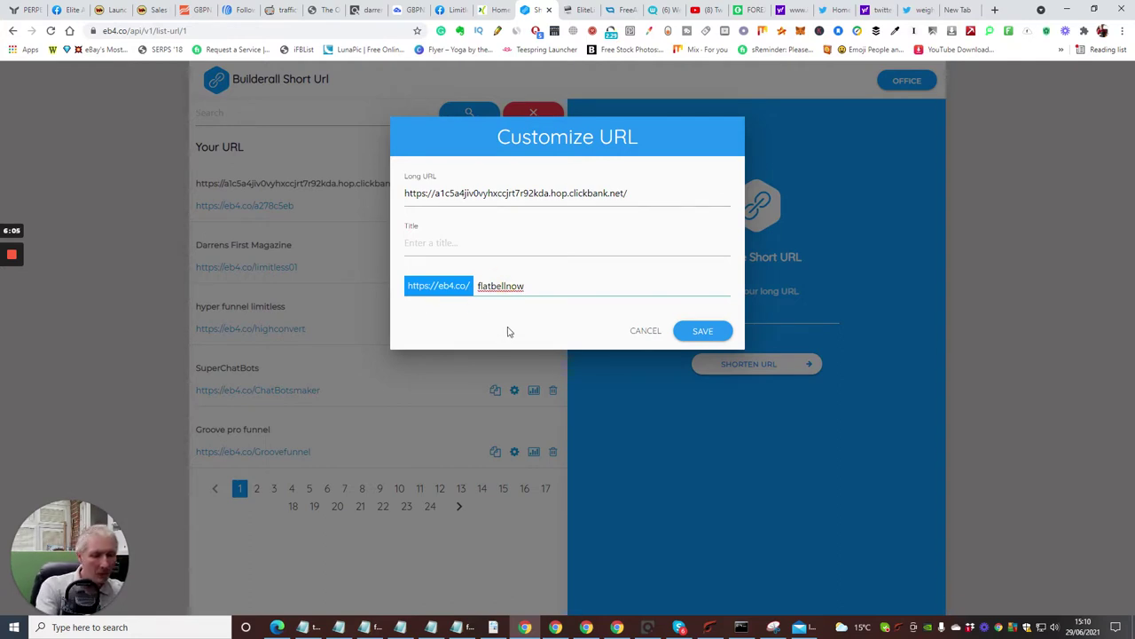
text(y)
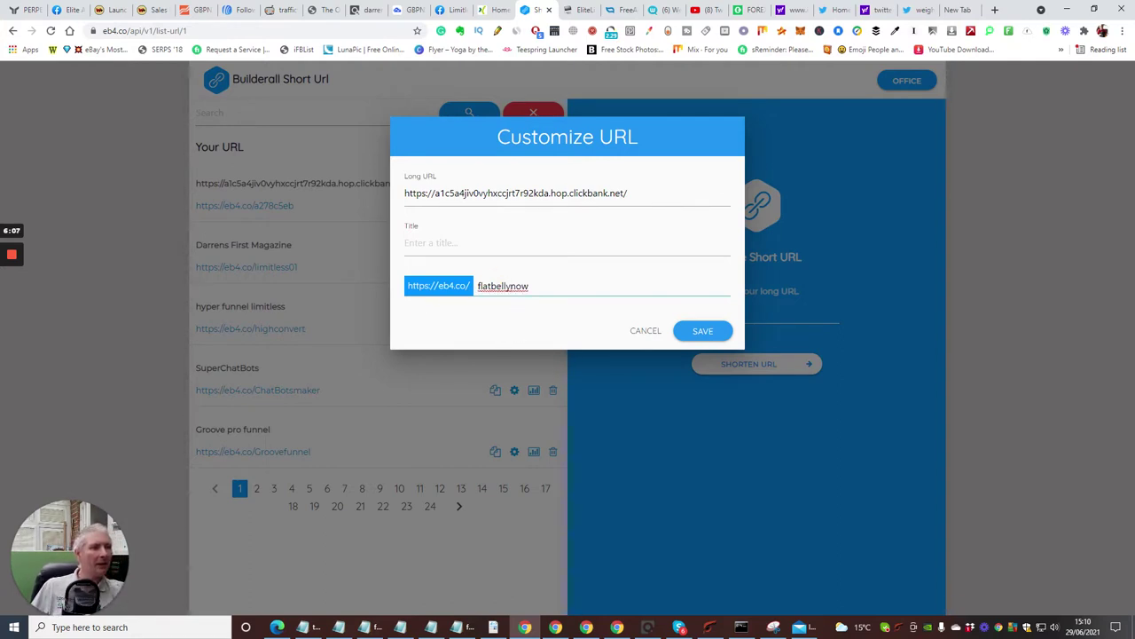
click(690, 330)
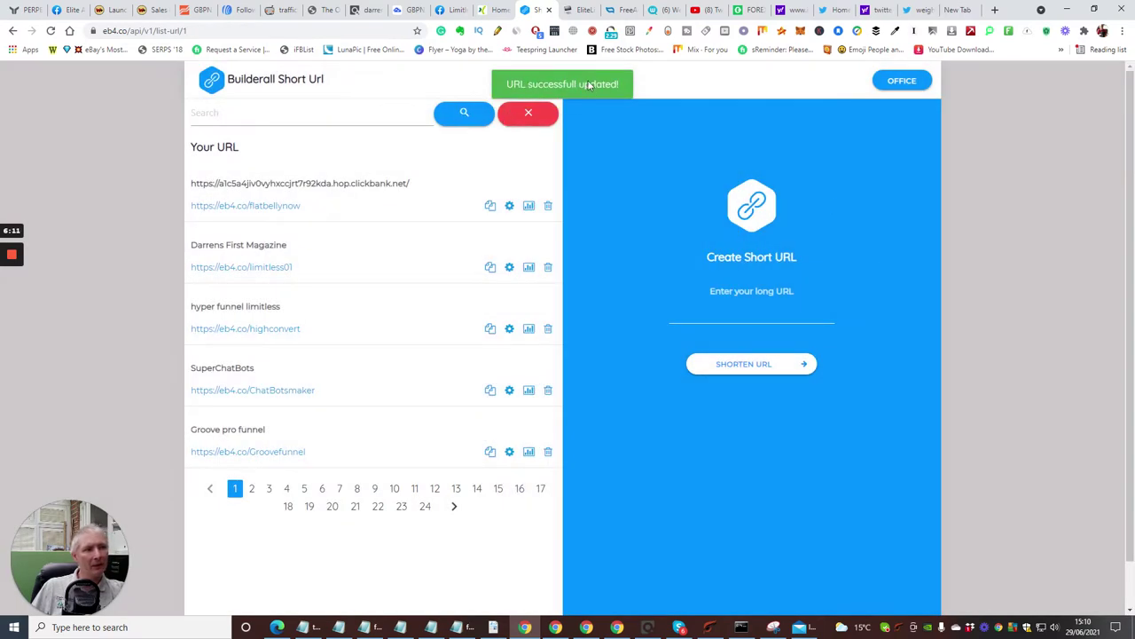
Copy the flatbellynow short link and load it in a new tab
click(490, 207)
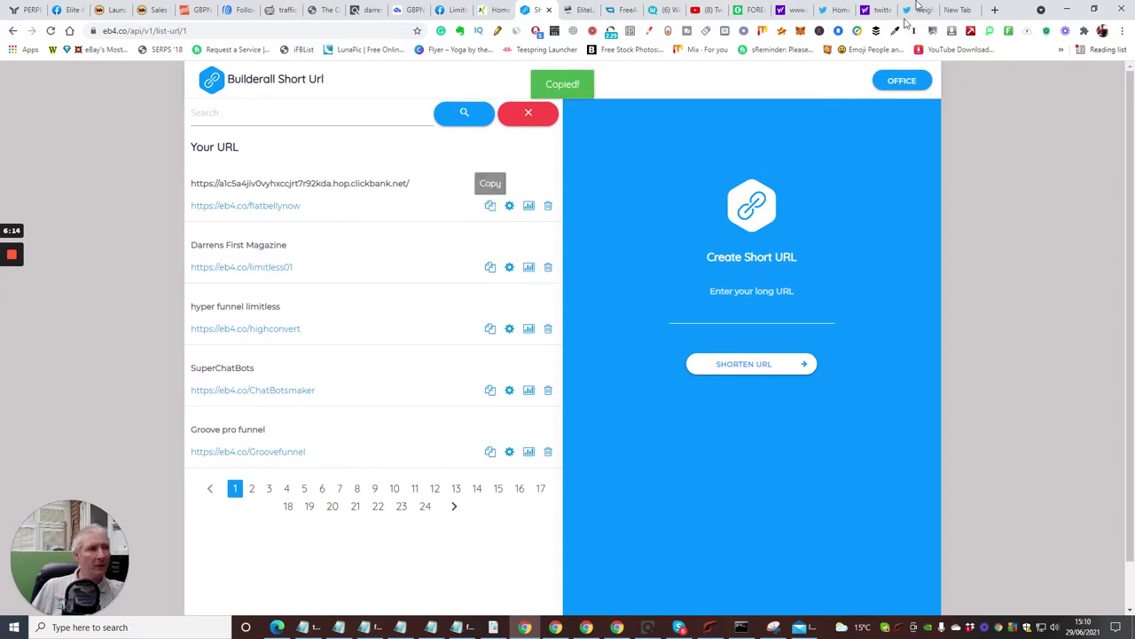
click(994, 9)
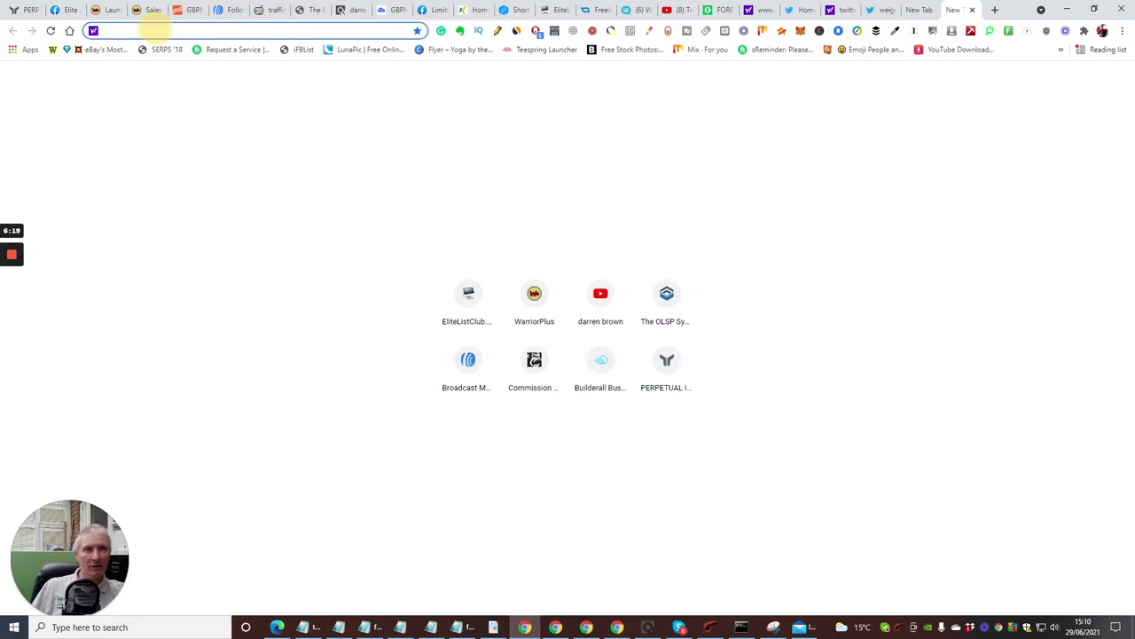
right_click(157, 31)
click(182, 123)
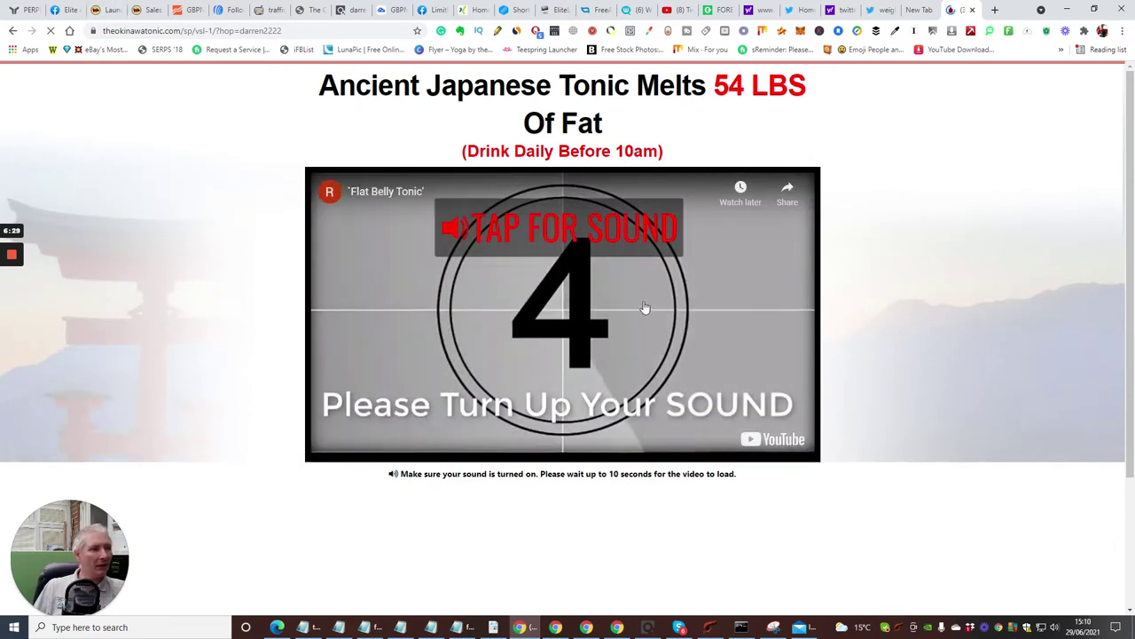
Review the Okinawa Tonic sales page, then close its tab
scroll(545, 299, down, 1)
scroll(545, 299, down, 3)
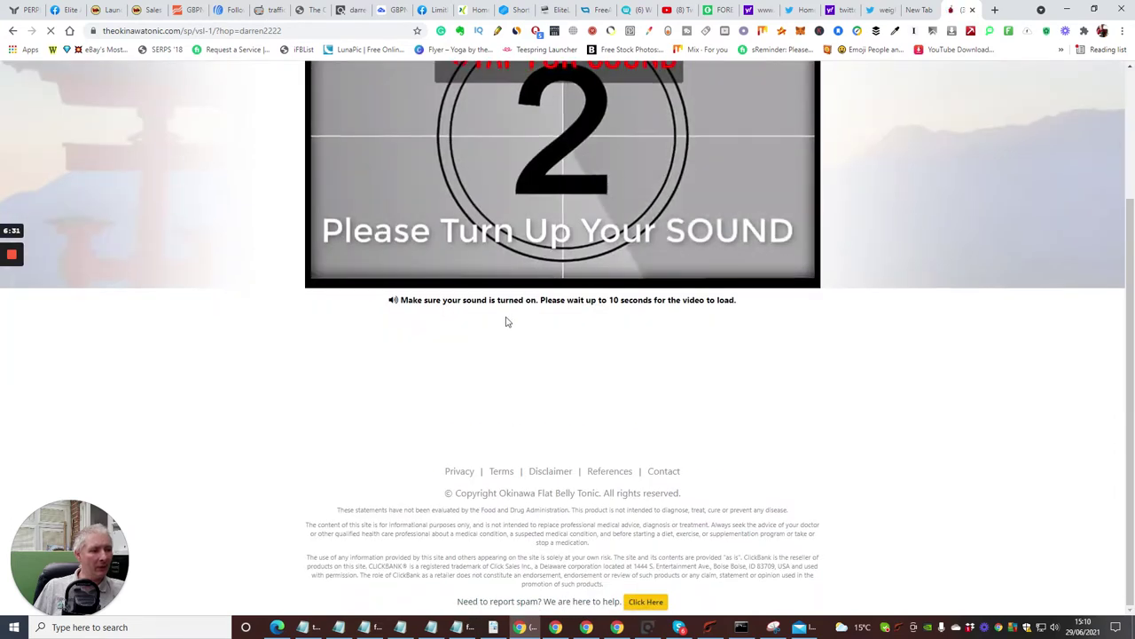
scroll(502, 317, up, 4)
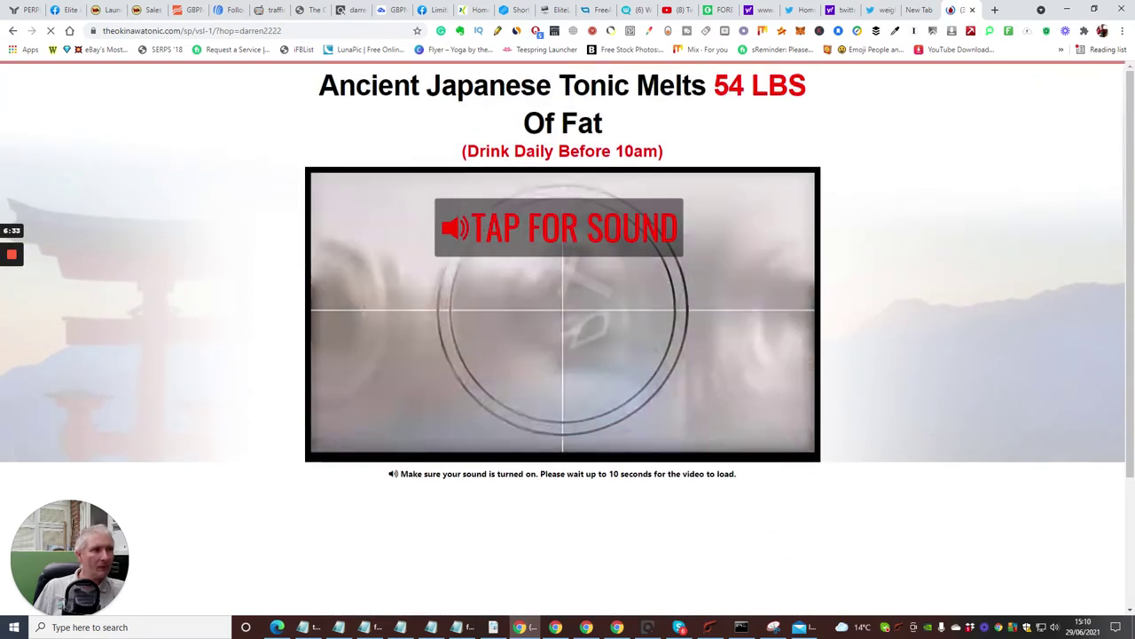
scroll(669, 260, down, 1)
scroll(669, 260, down, 3)
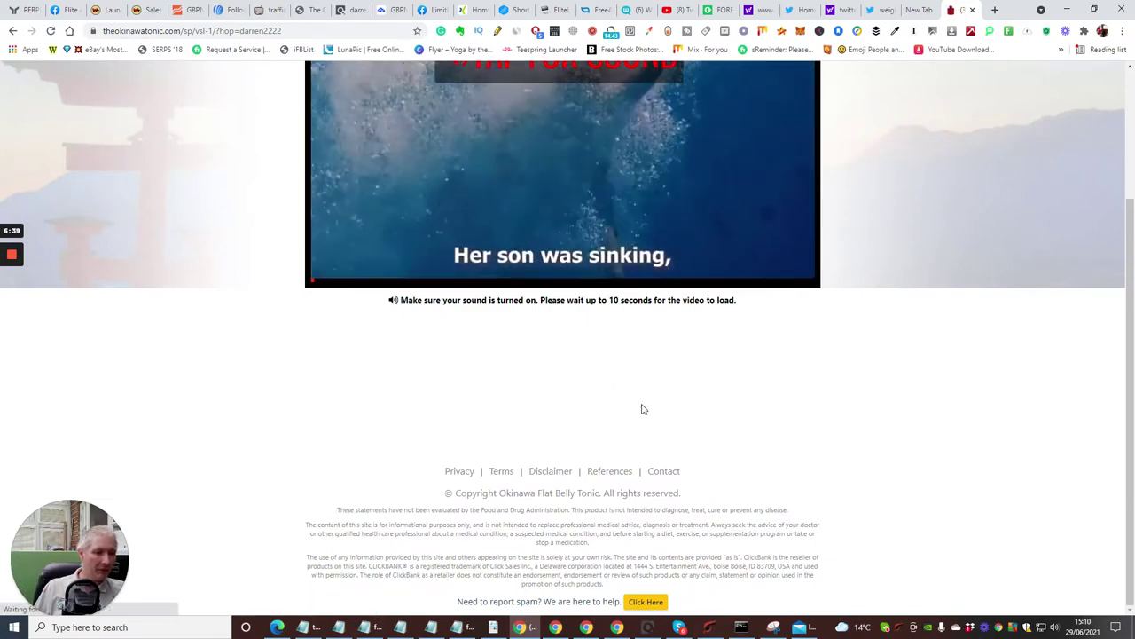
scroll(643, 411, up, 4)
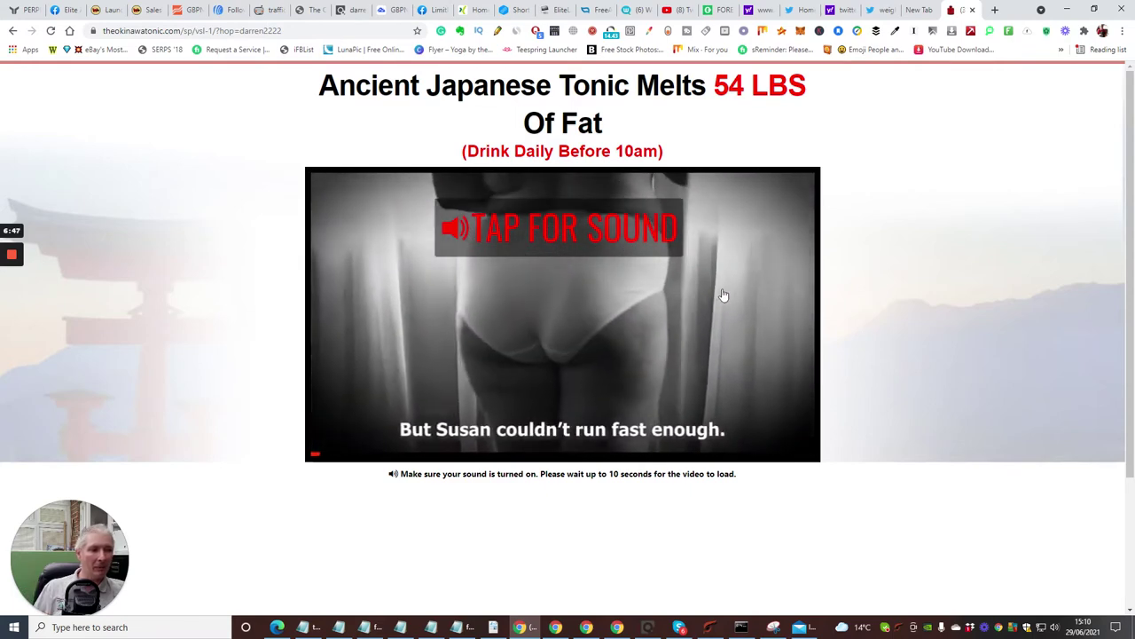
click(972, 9)
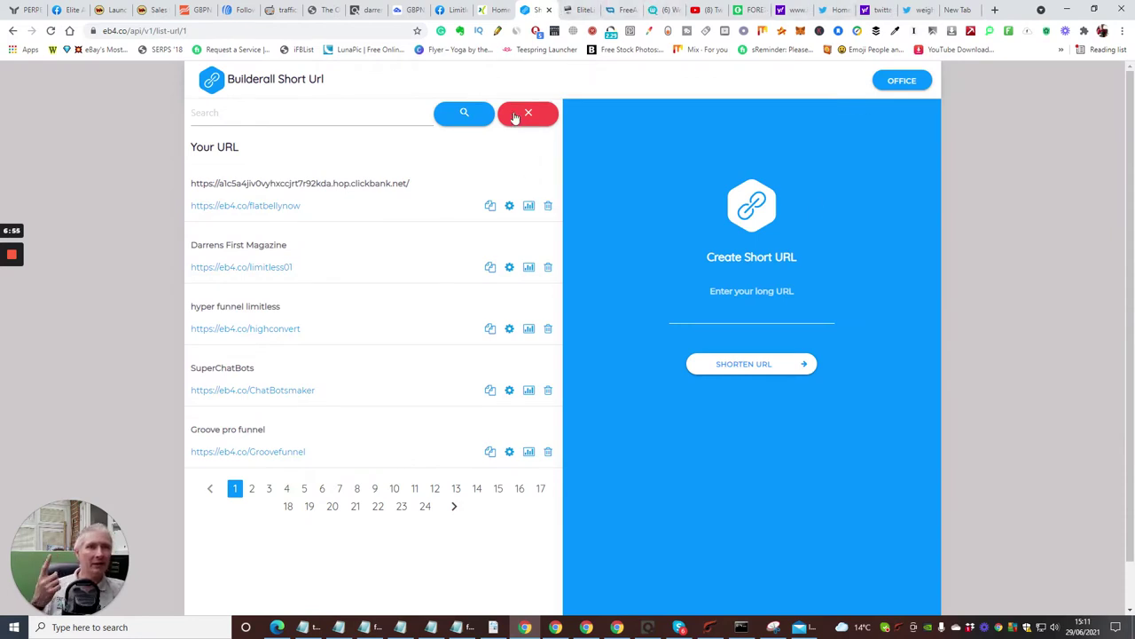
Switch to the AWeber tab listing the 1K Challange list's Follow Up Series messages
click(240, 10)
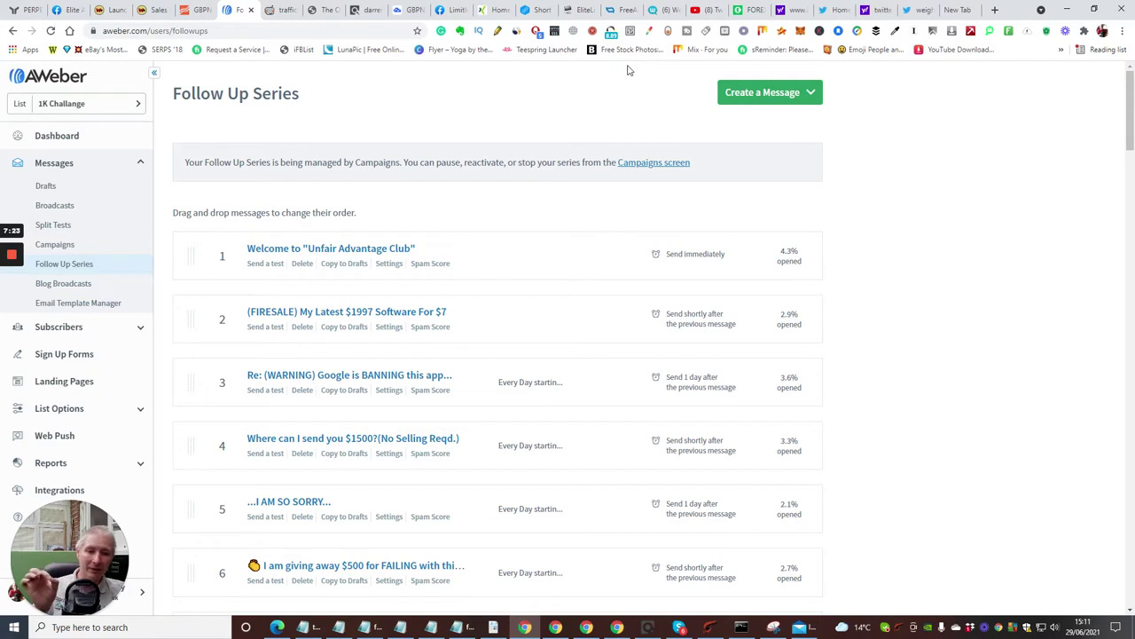
Return to the Builderall office dashboard tab with its apps
click(534, 11)
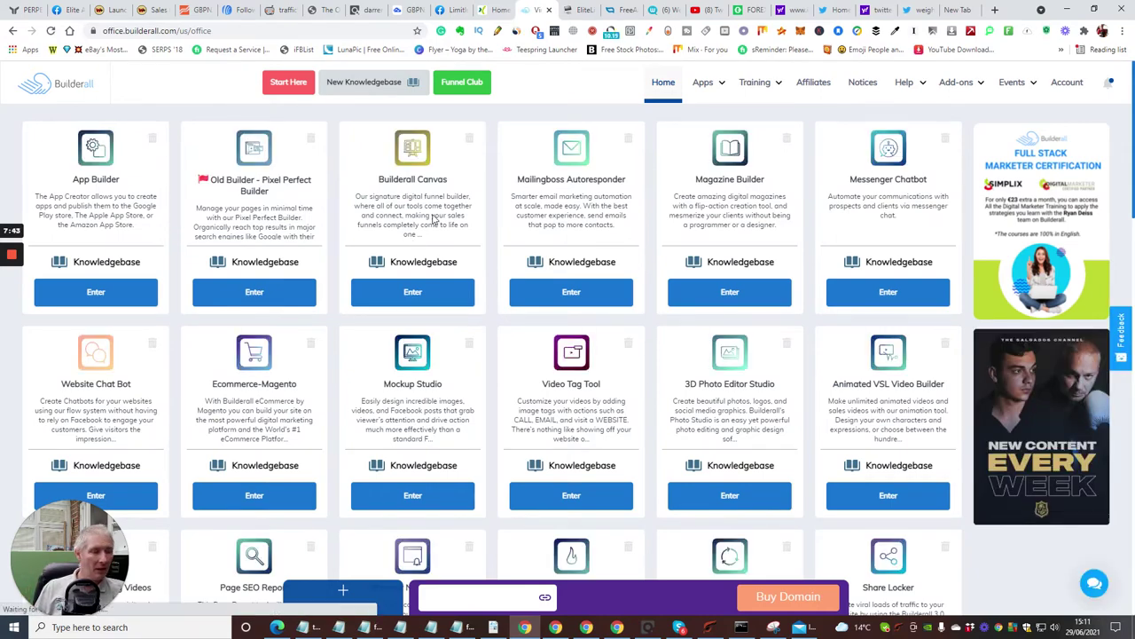
Launch Cheetah Website Builder from further down the Builderall app grid
scroll(432, 215, down, 8)
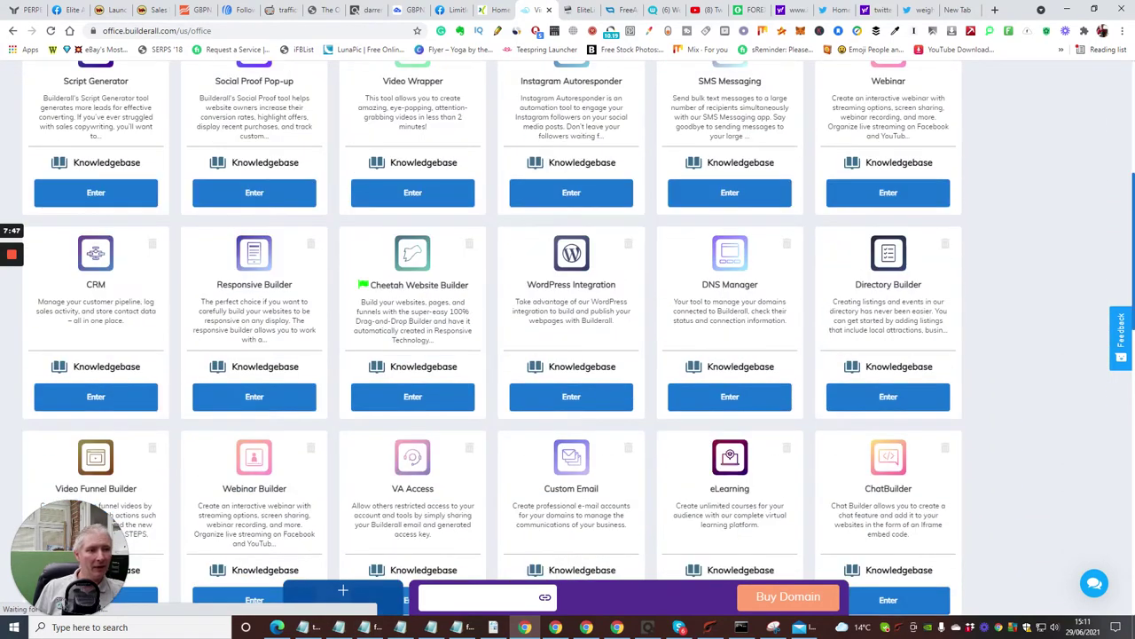
click(411, 401)
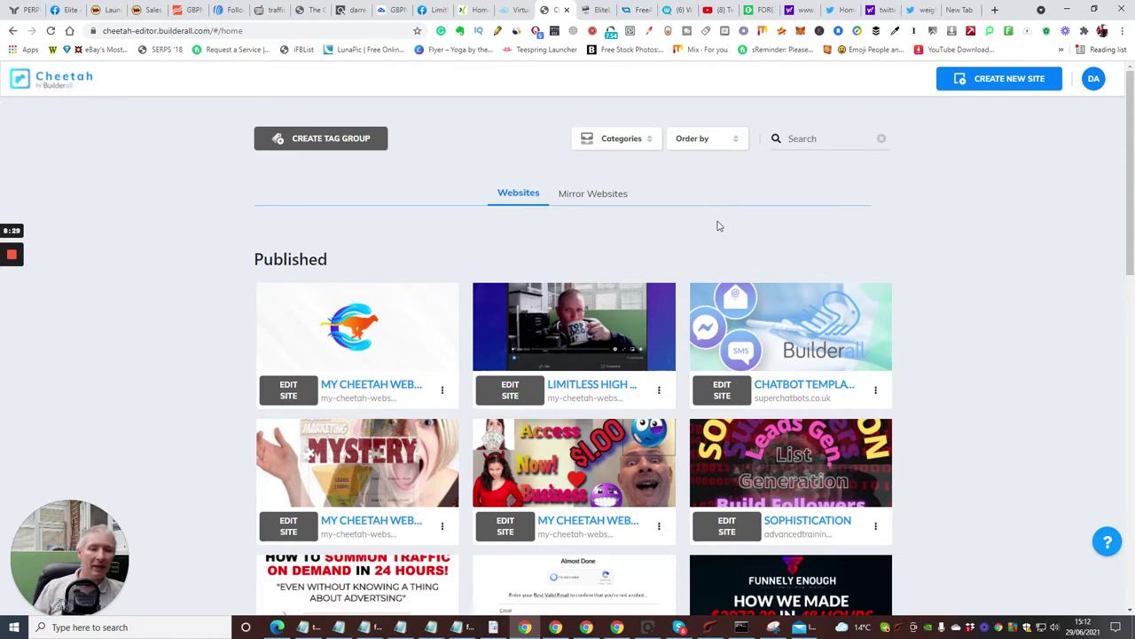
scroll(778, 224, down, 5)
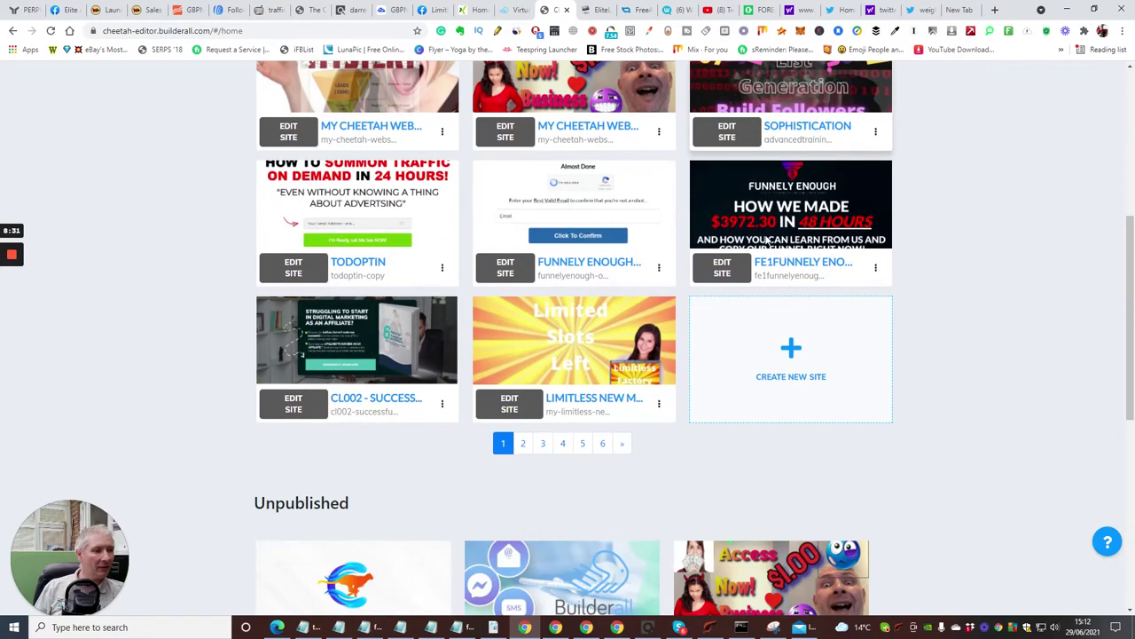
scroll(767, 239, up, 2)
scroll(767, 239, up, 2)
scroll(768, 239, down, 3)
scroll(768, 239, up, 3)
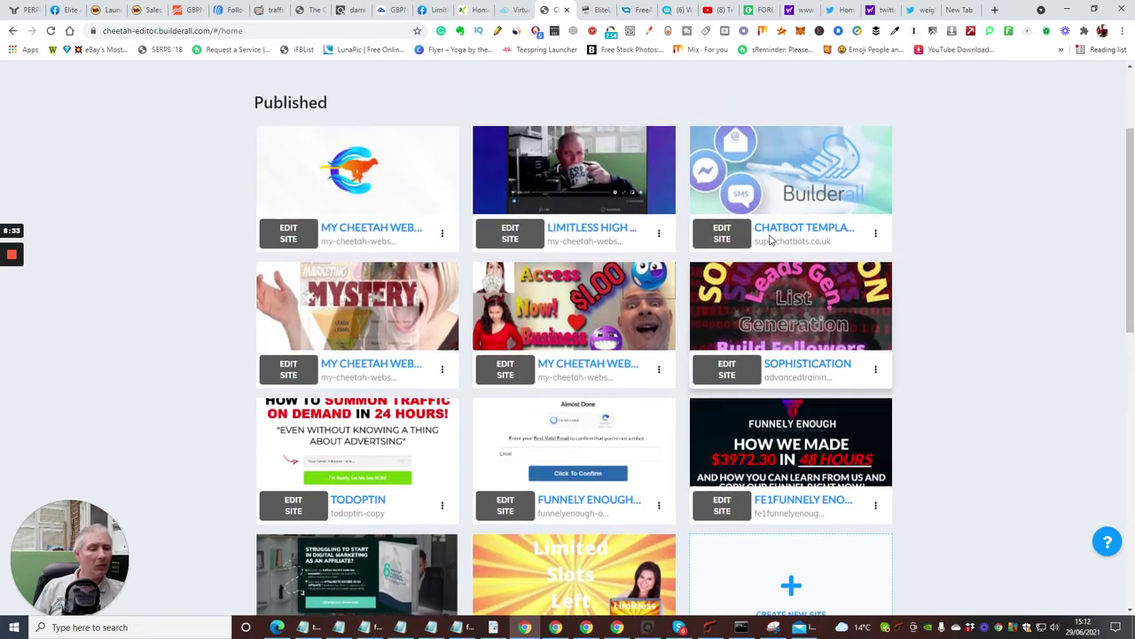
scroll(770, 239, down, 1)
scroll(769, 238, up, 1)
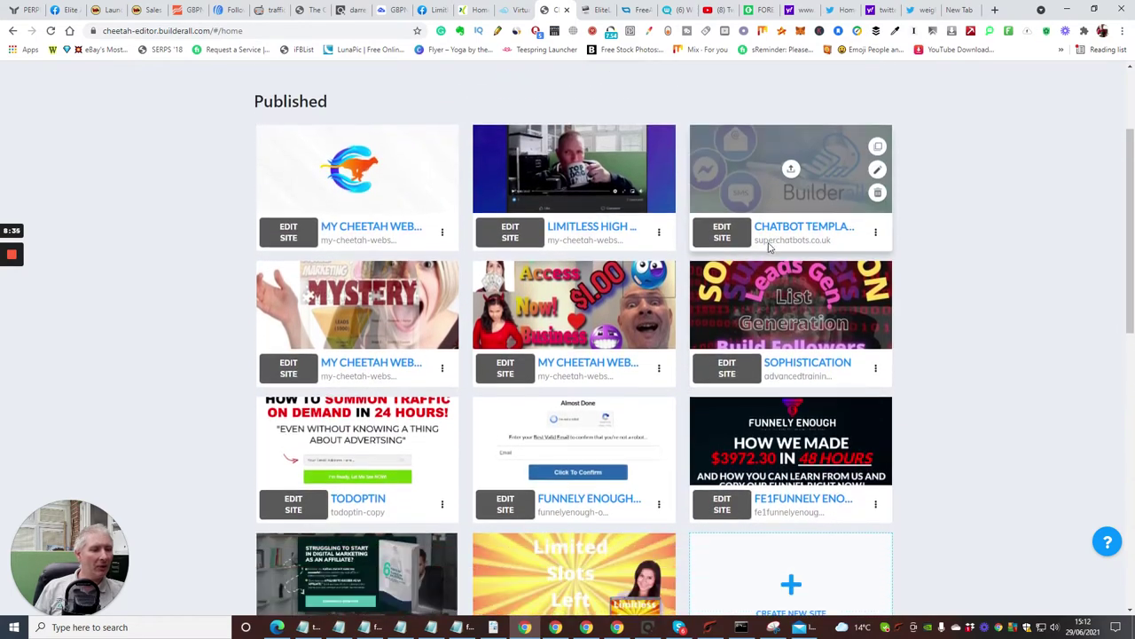
scroll(769, 244, down, 3)
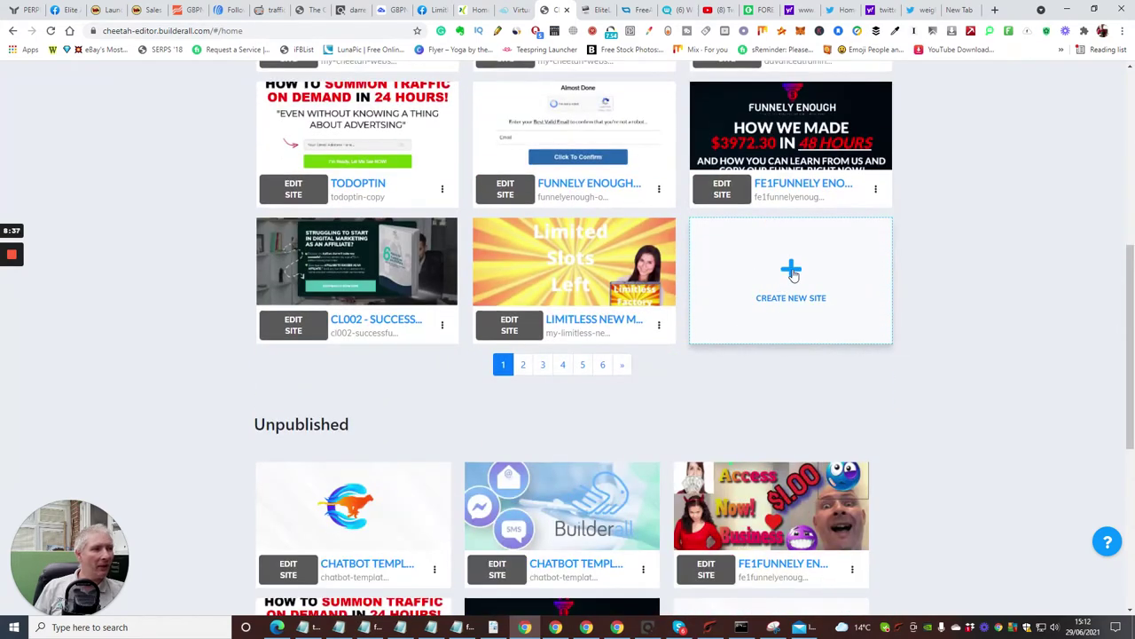
click(792, 274)
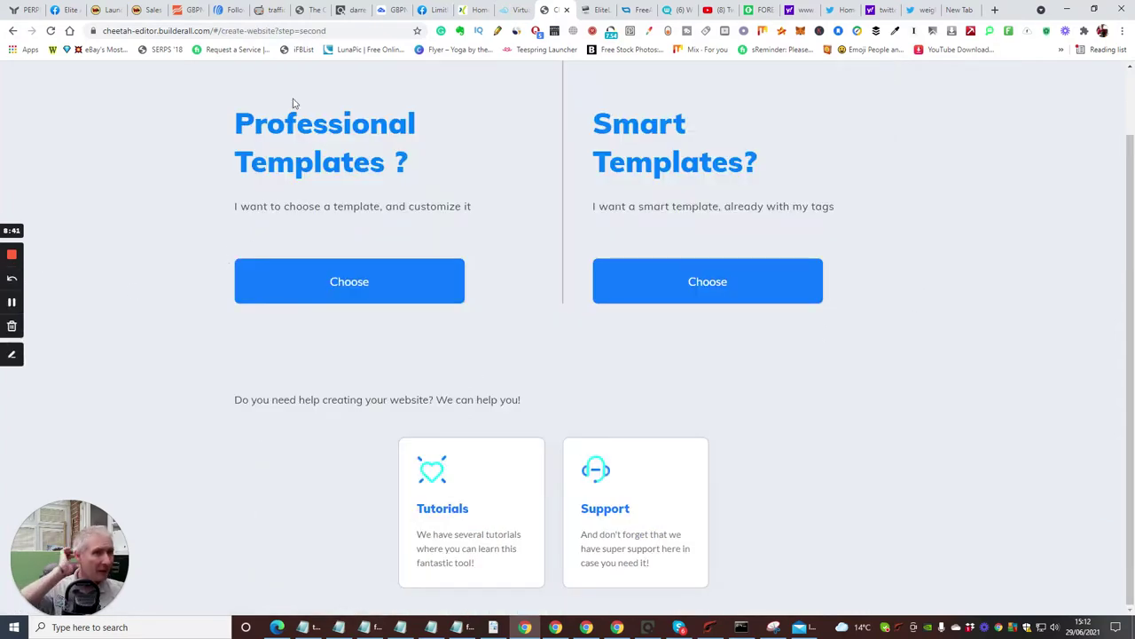
click(342, 284)
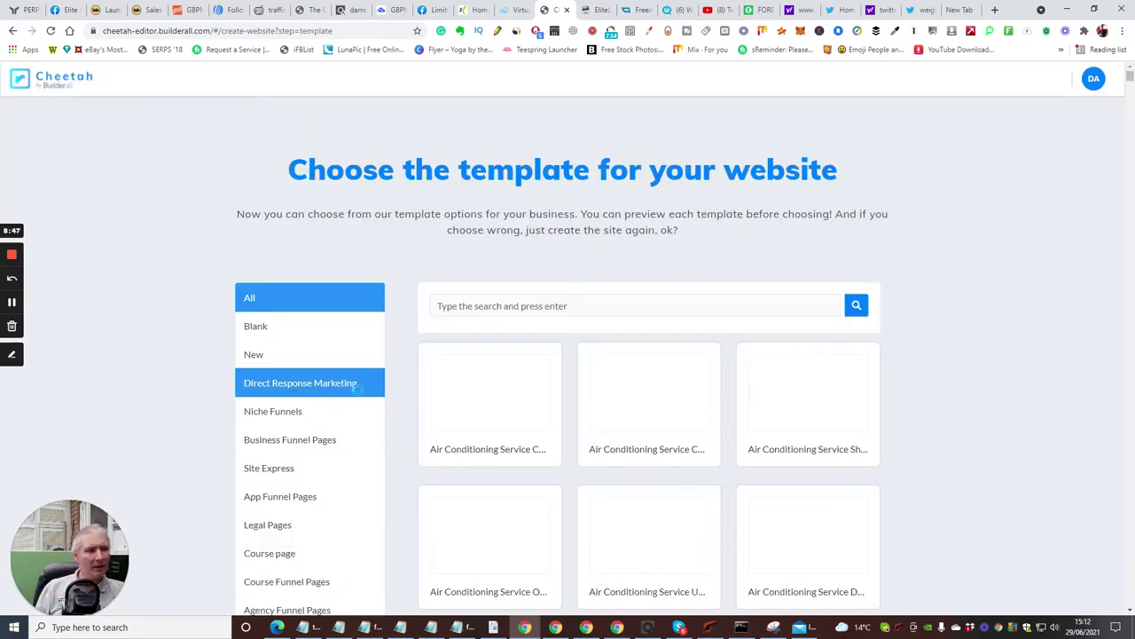
scroll(151, 272, down, 1)
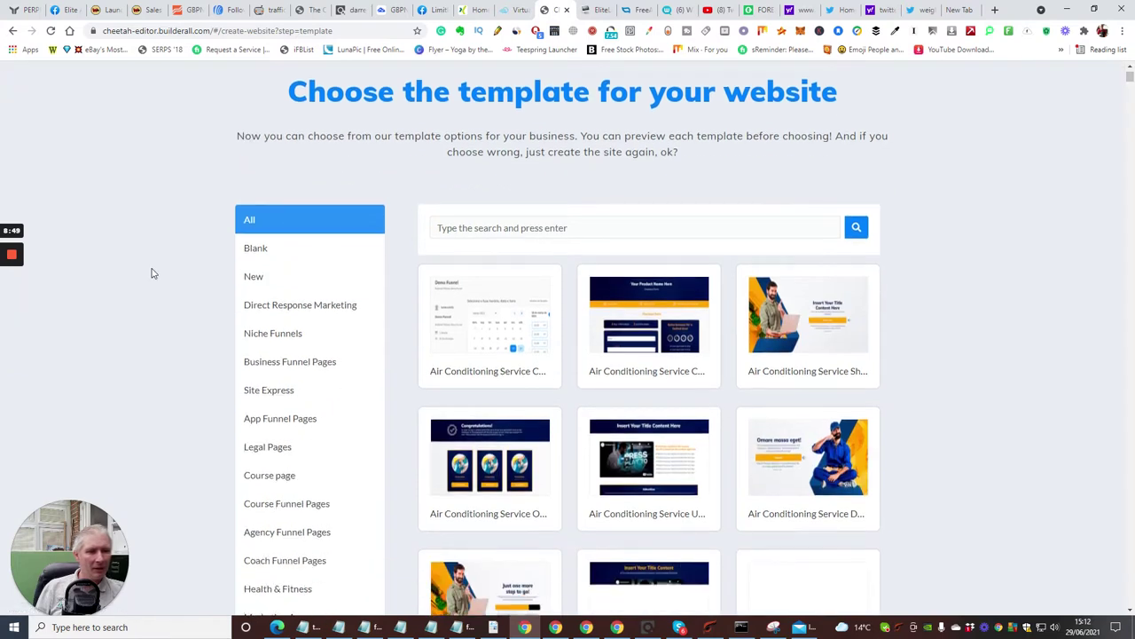
click(255, 330)
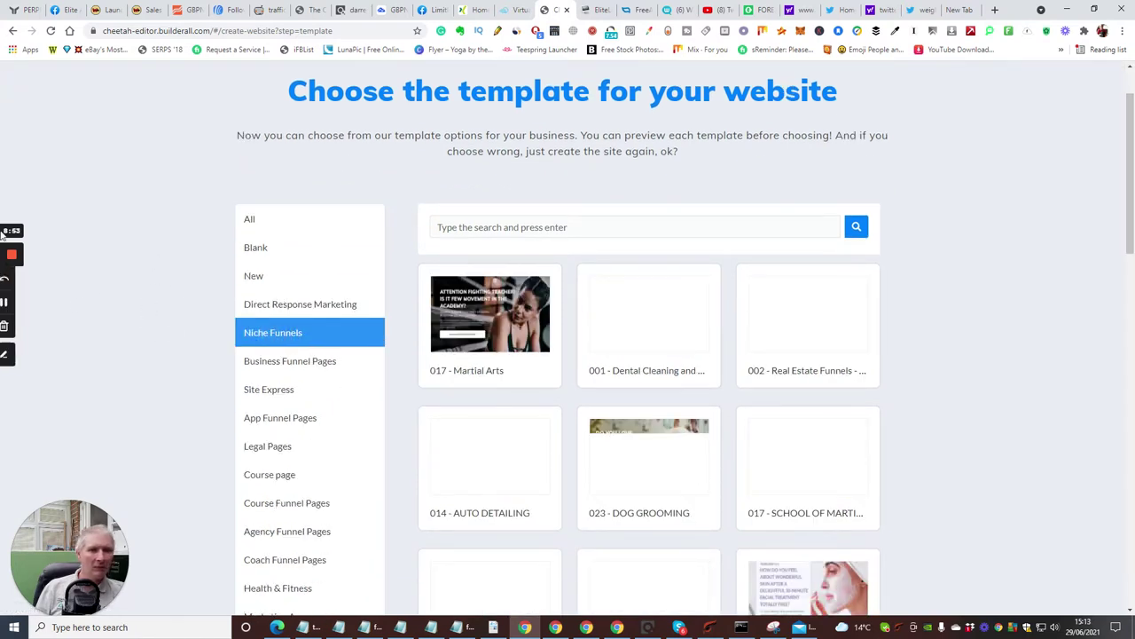
mouse_move(7, 264)
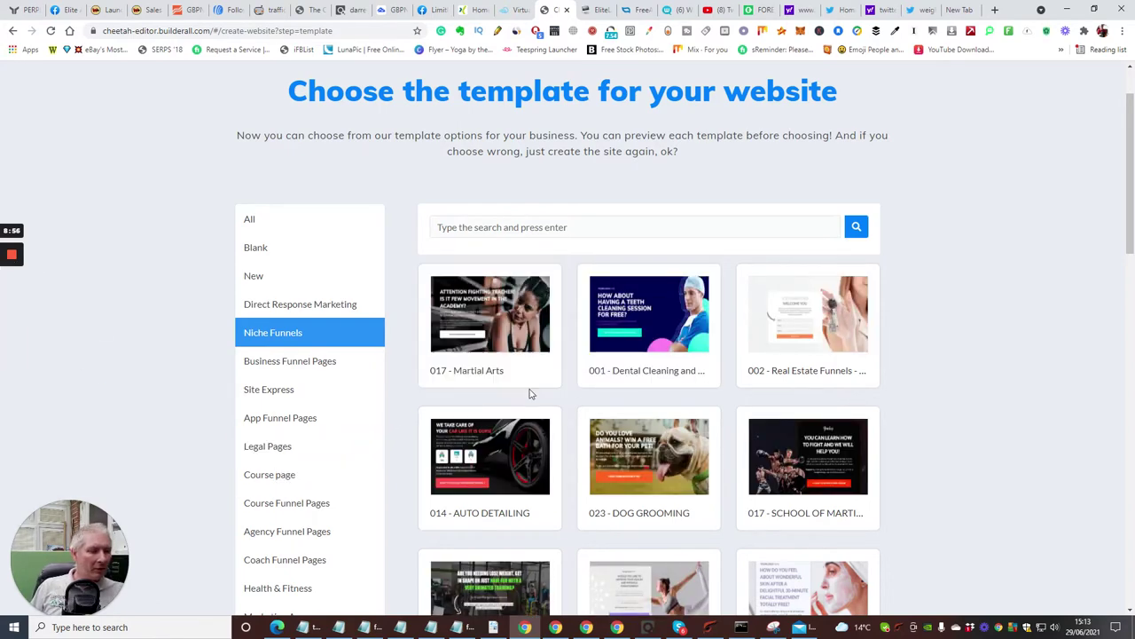
scroll(530, 393, down, 3)
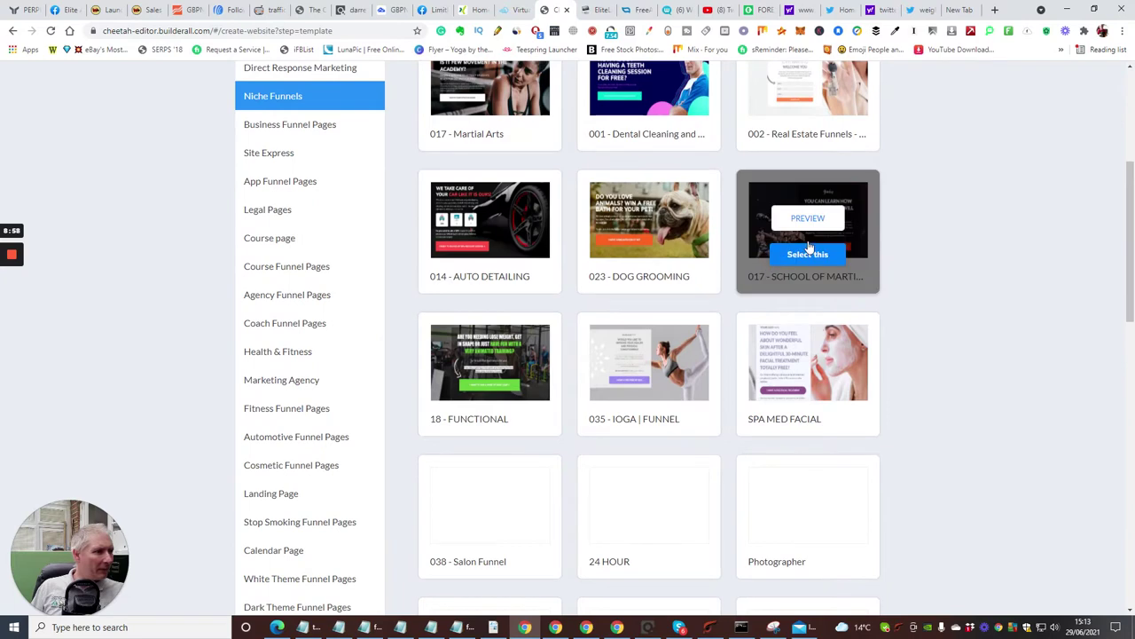
scroll(490, 319, down, 1)
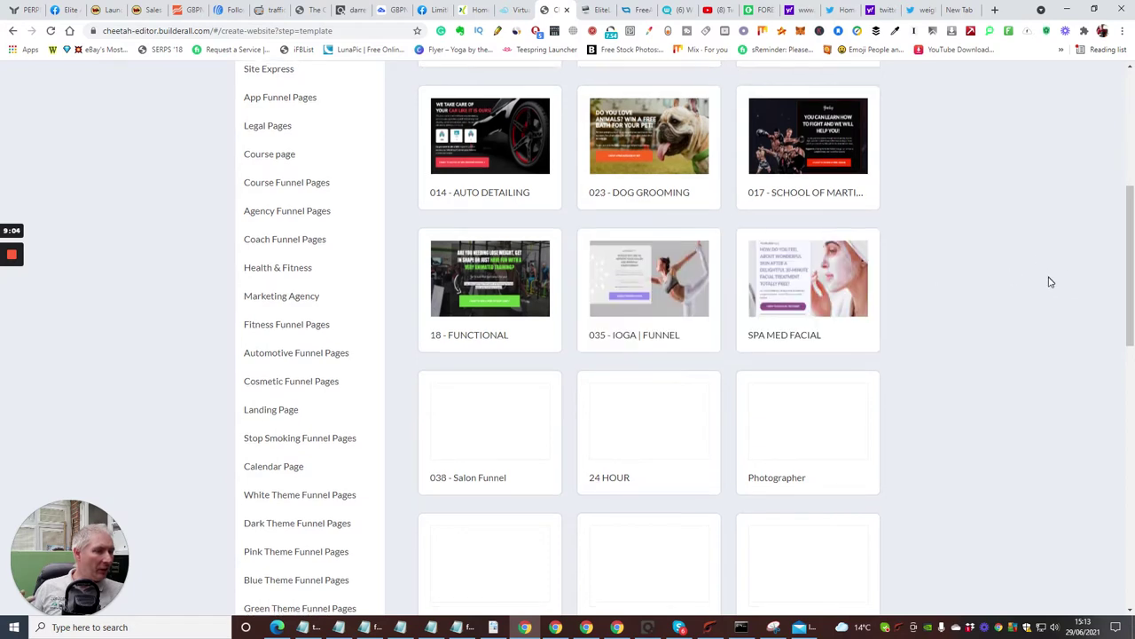
scroll(1049, 282, down, 2)
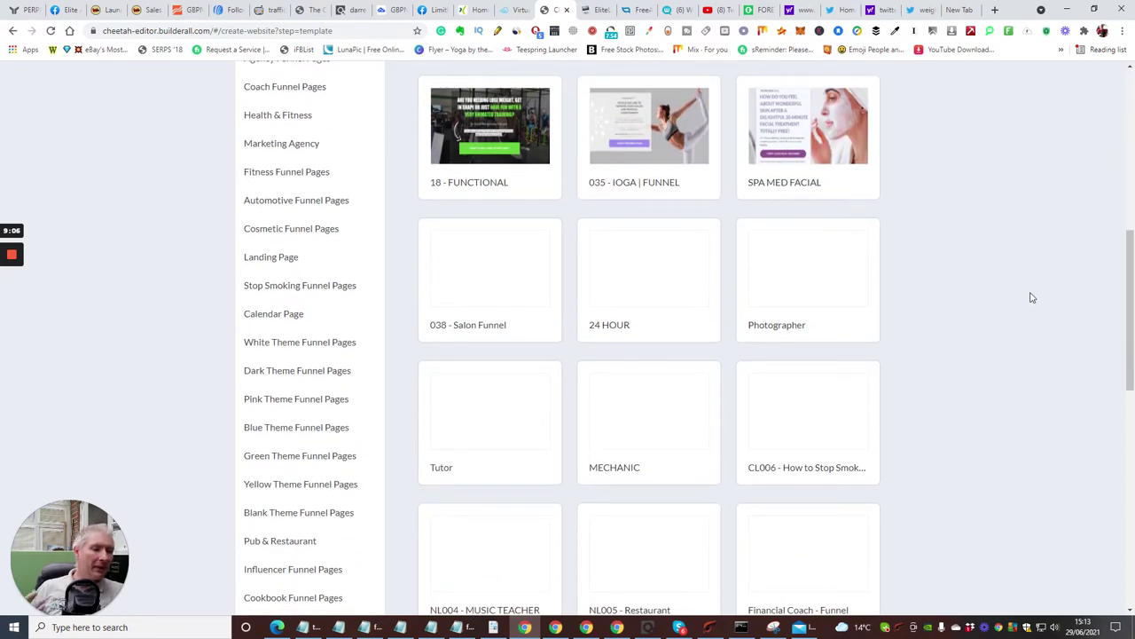
scroll(1030, 299, down, 1)
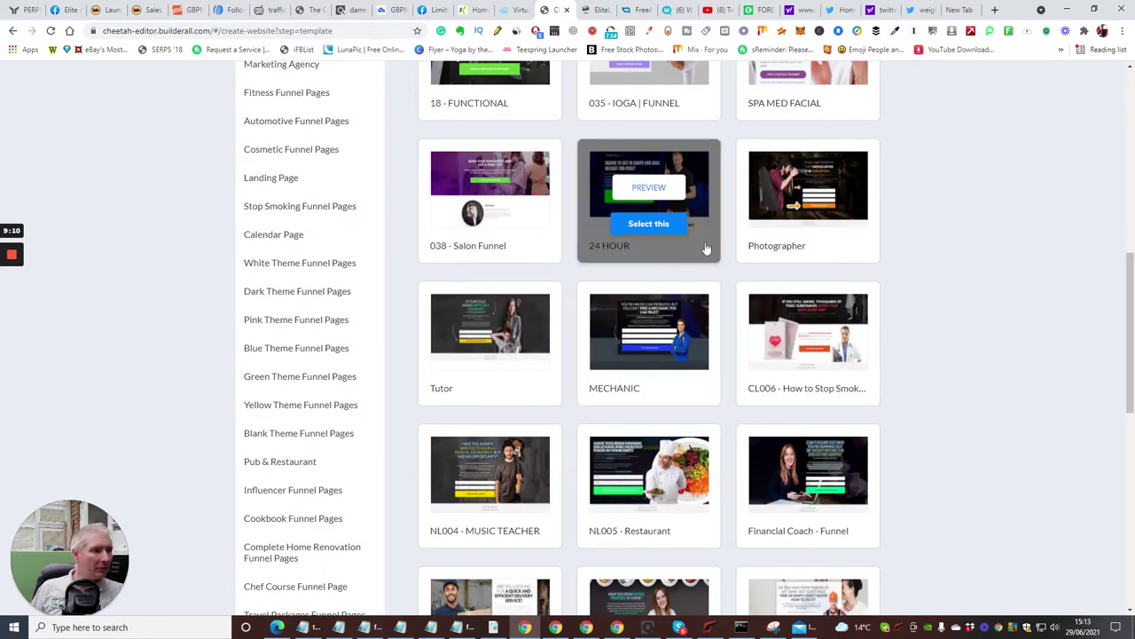
scroll(707, 248, up, 15)
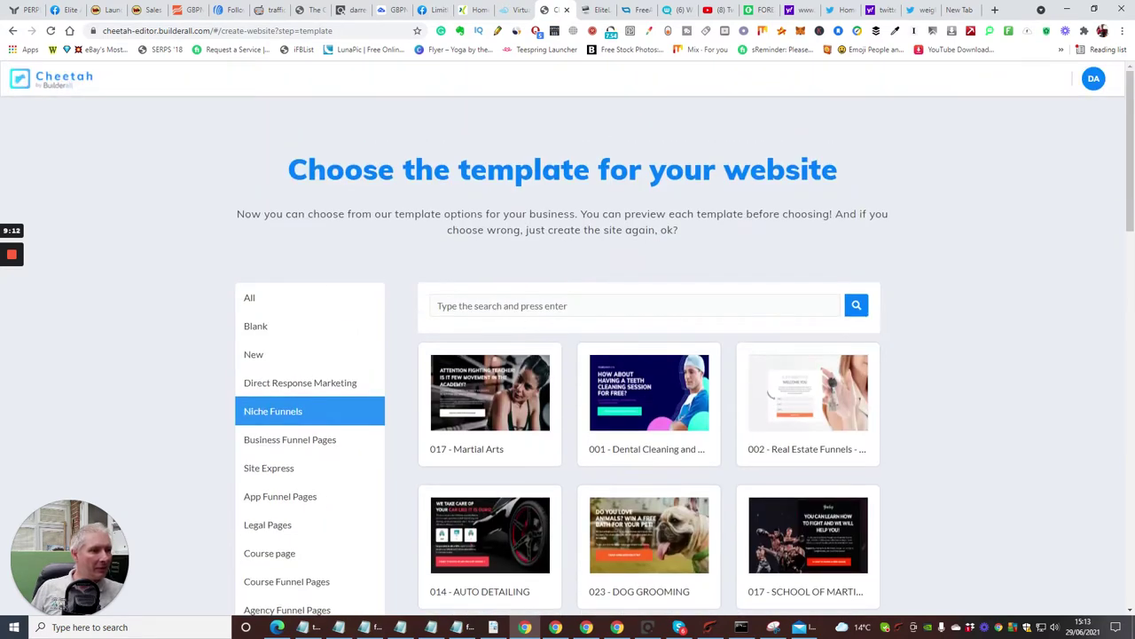
Search the templates for 'weightloss', find none, and clear the search term
text(wel)
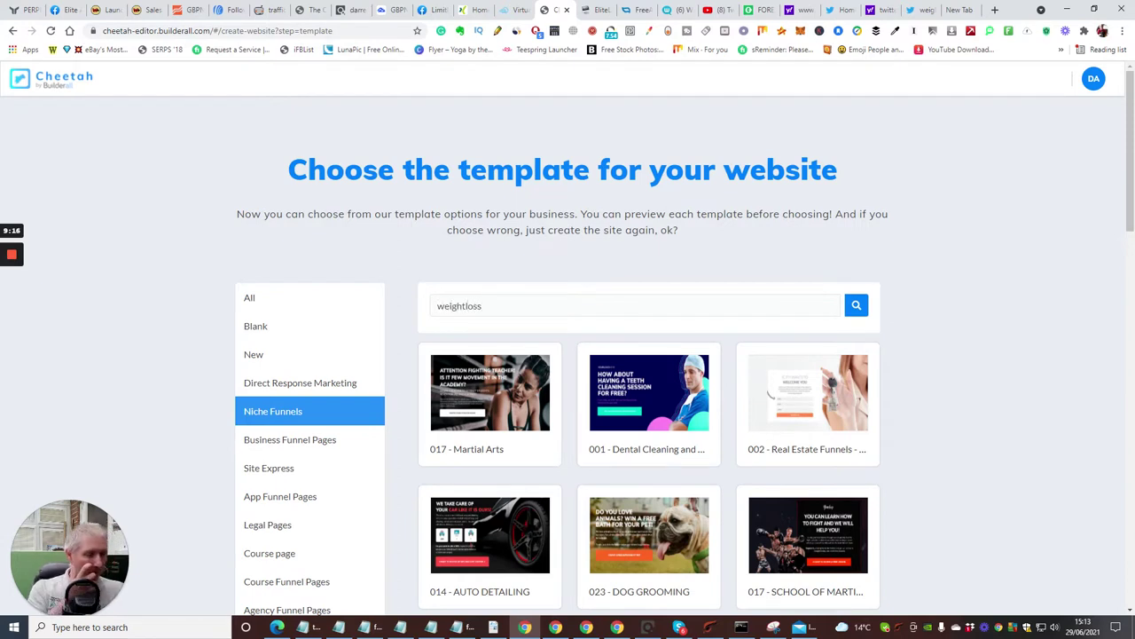
text(ghtloss)
click(856, 305)
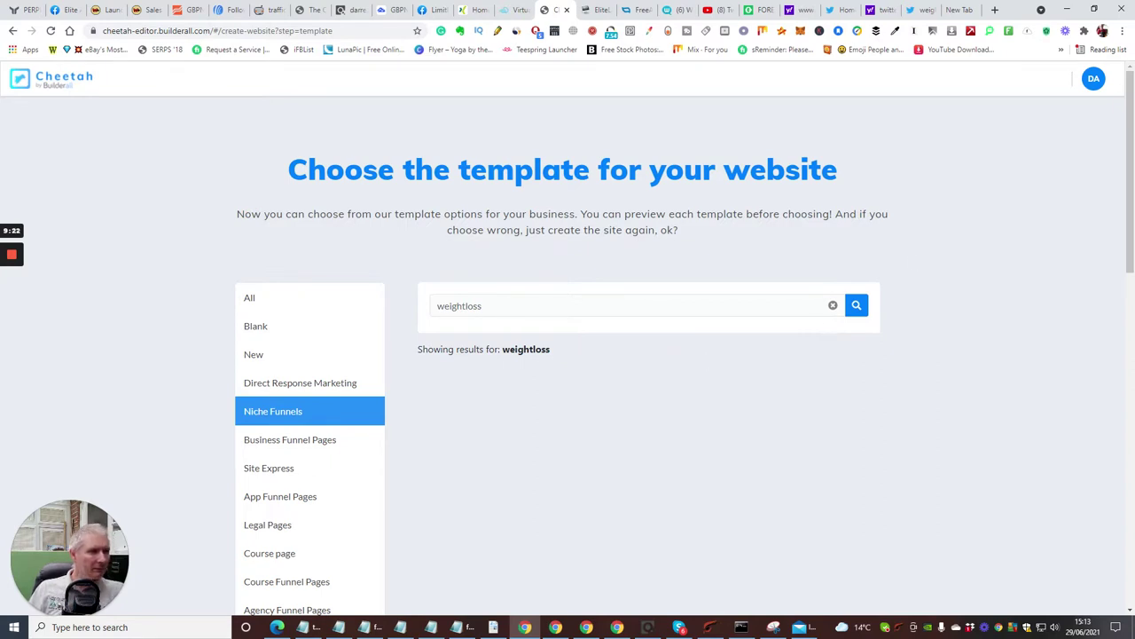
click(503, 305)
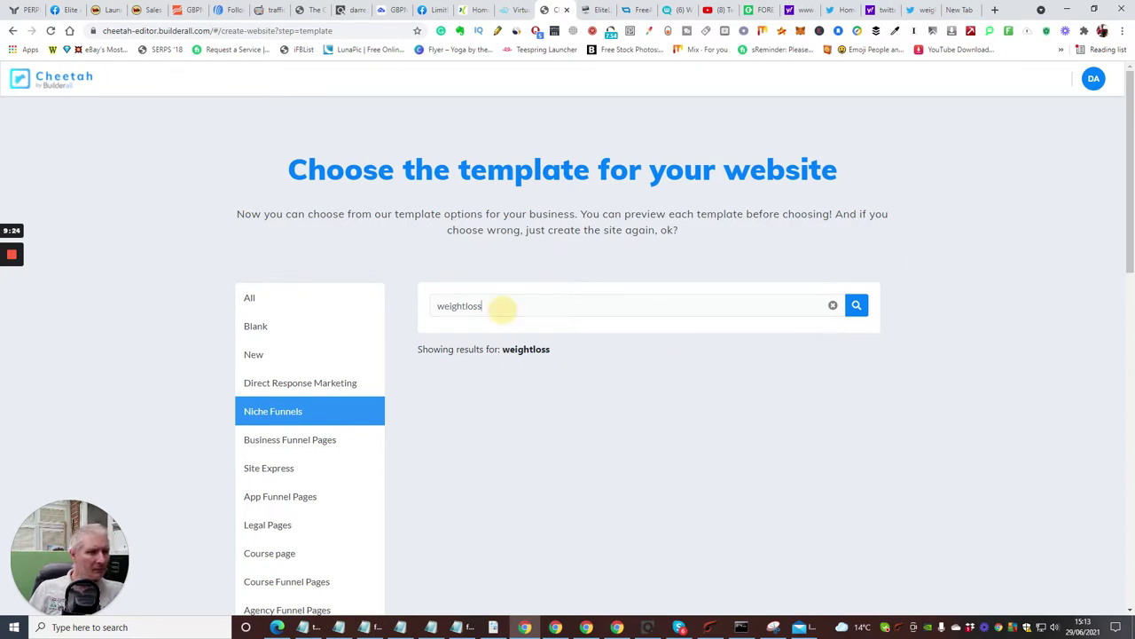
key(BackSpace)
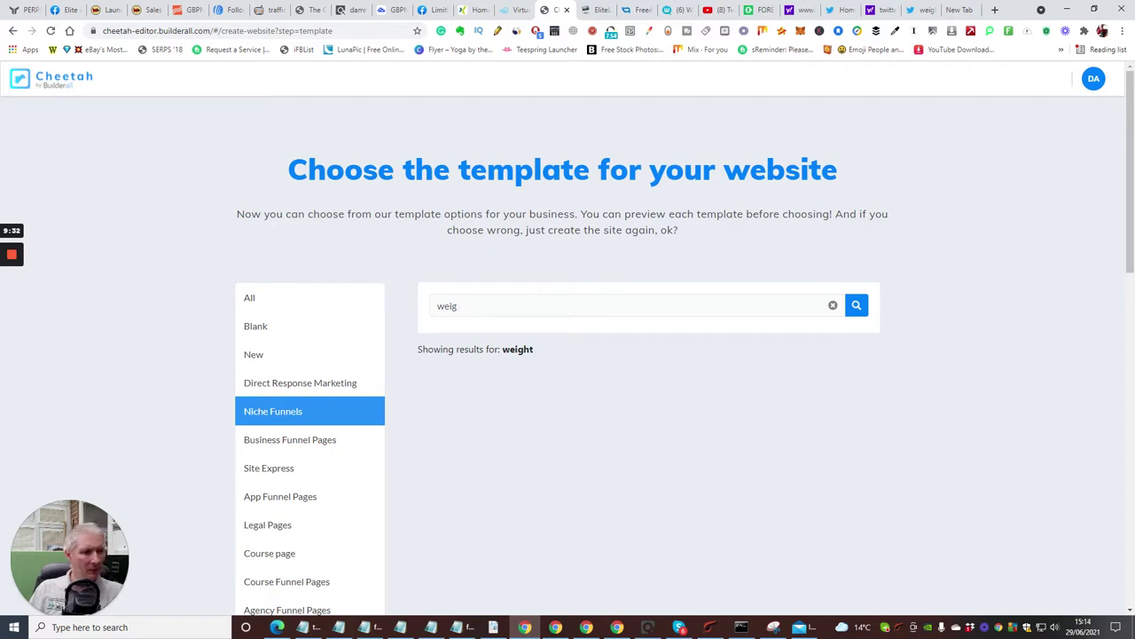
key(BackSpace)
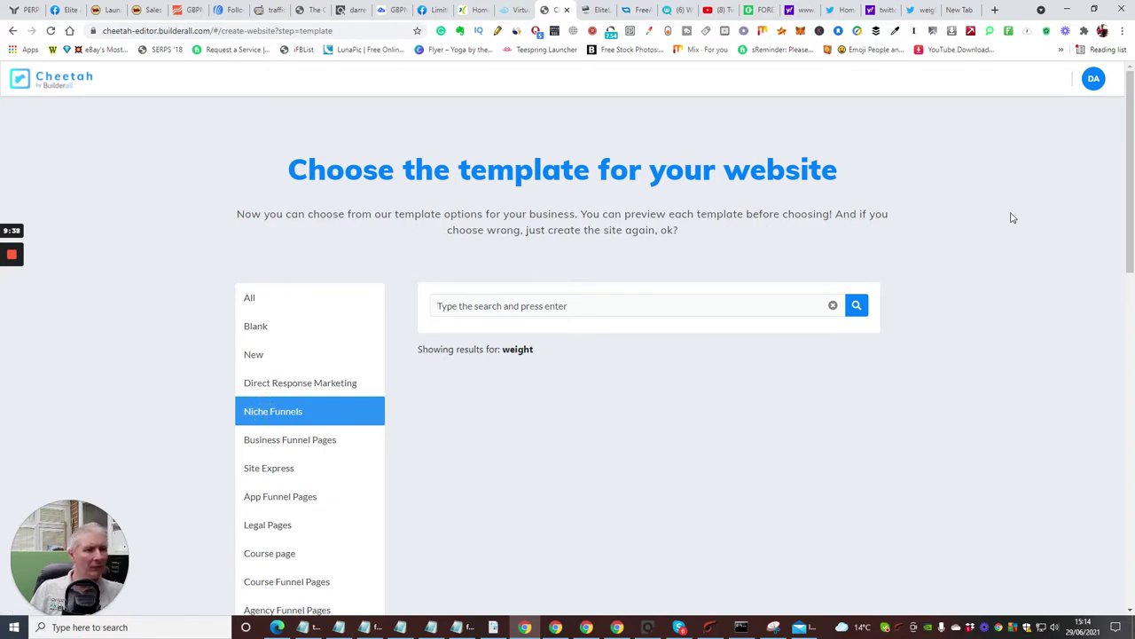
Filter the template list to the Health & Fitness category
scroll(1031, 178, down, 1)
scroll(1032, 178, down, 1)
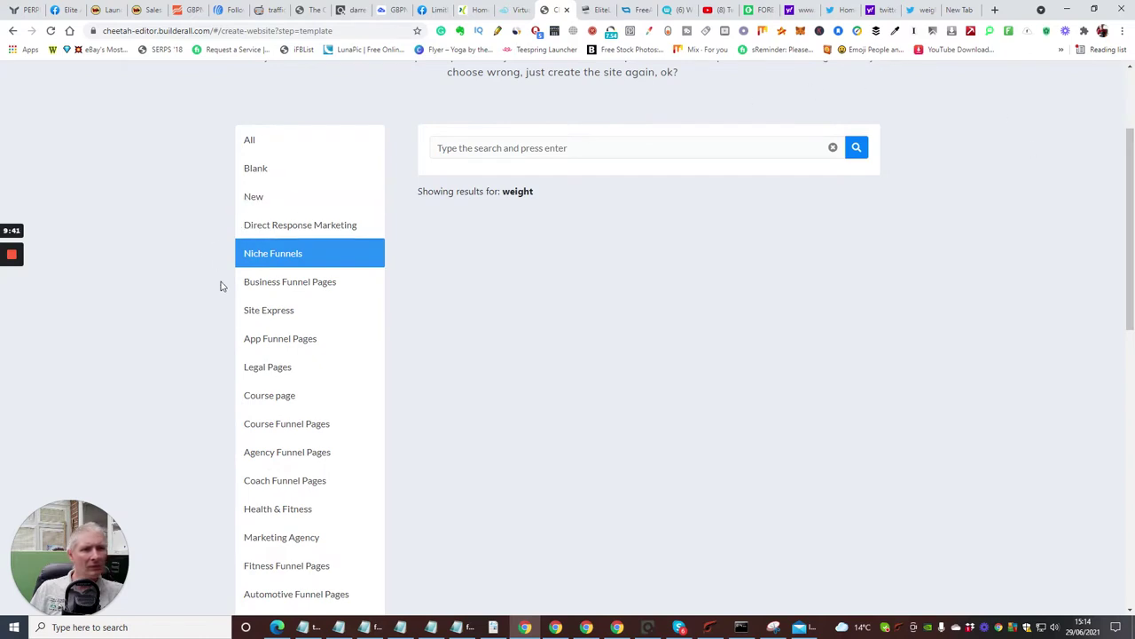
click(268, 519)
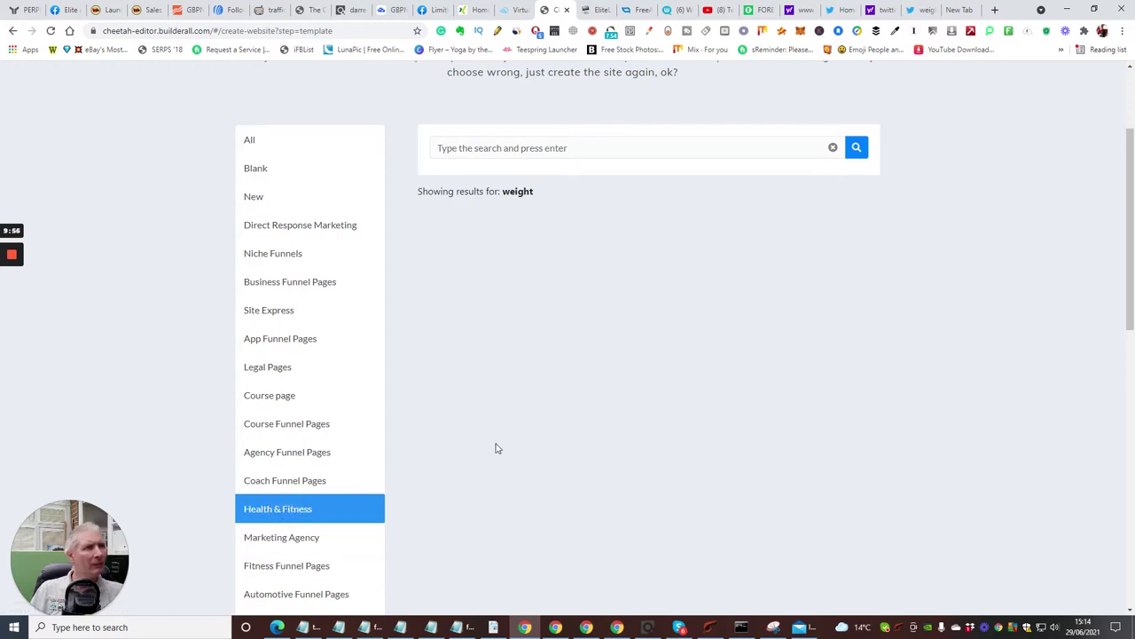
Reload the templates, show Health & Fitness, and select the Food Suplement template
click(51, 30)
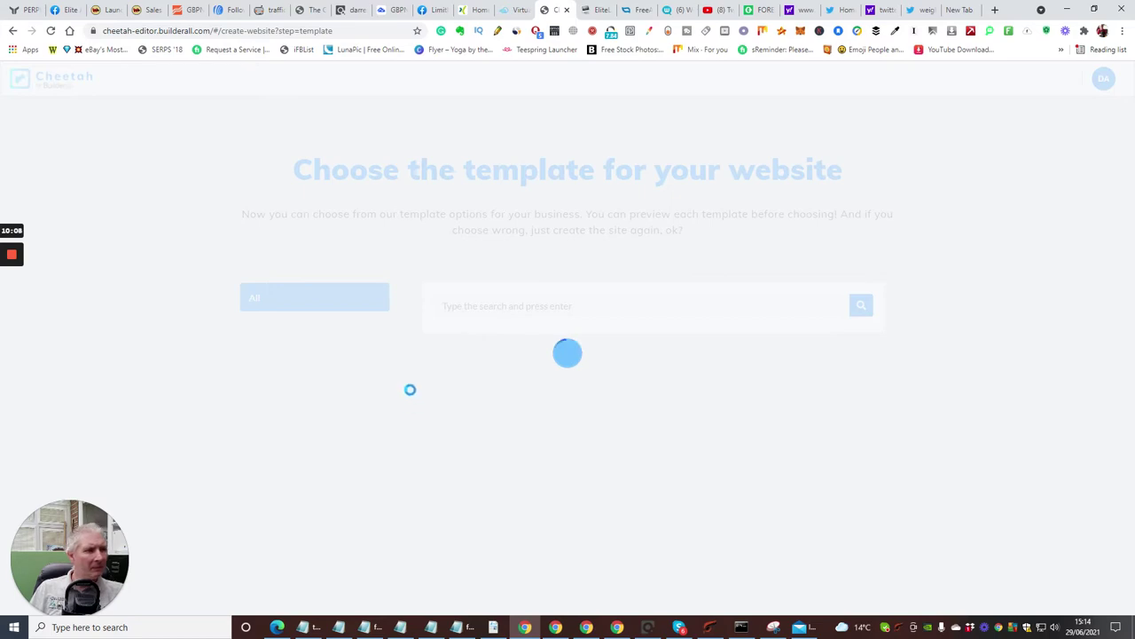
scroll(472, 405, down, 2)
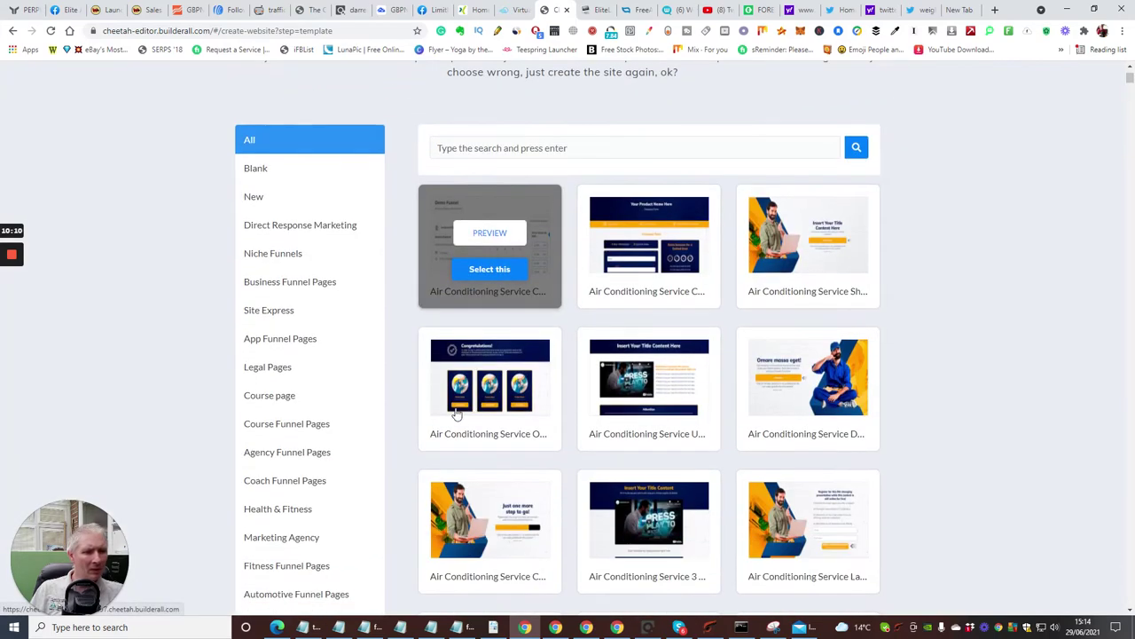
click(268, 510)
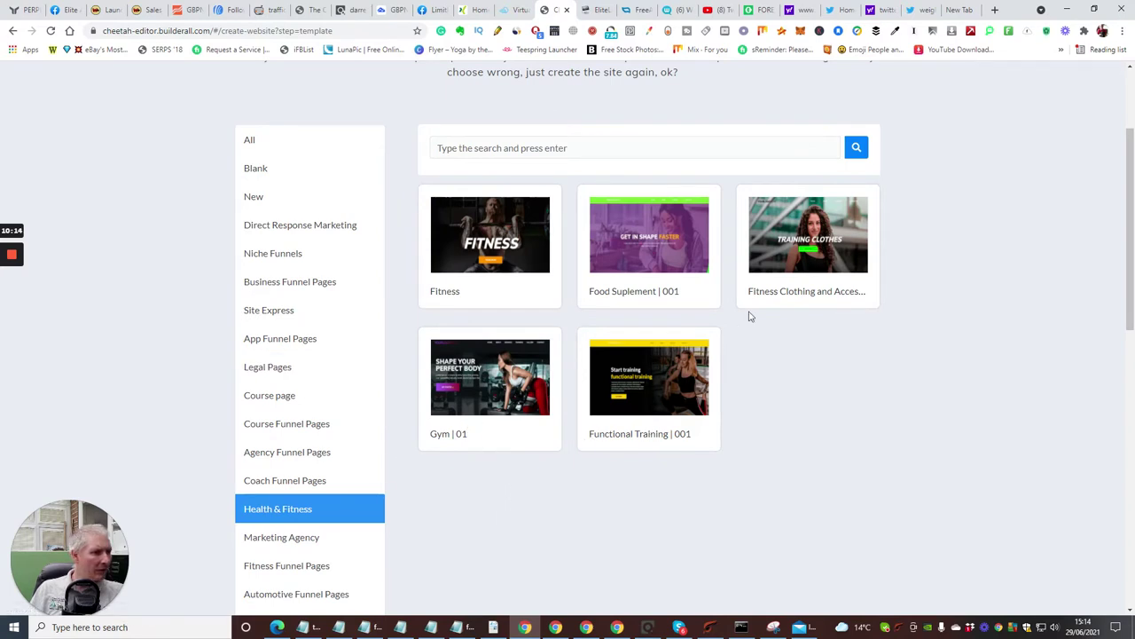
mouse_move(610, 306)
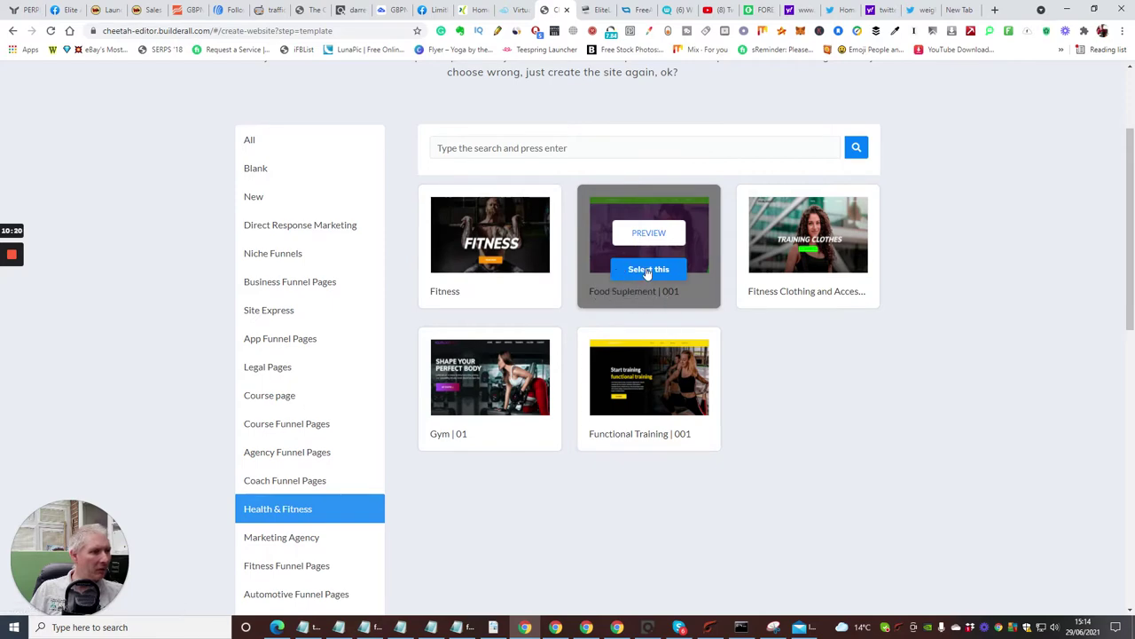
click(648, 268)
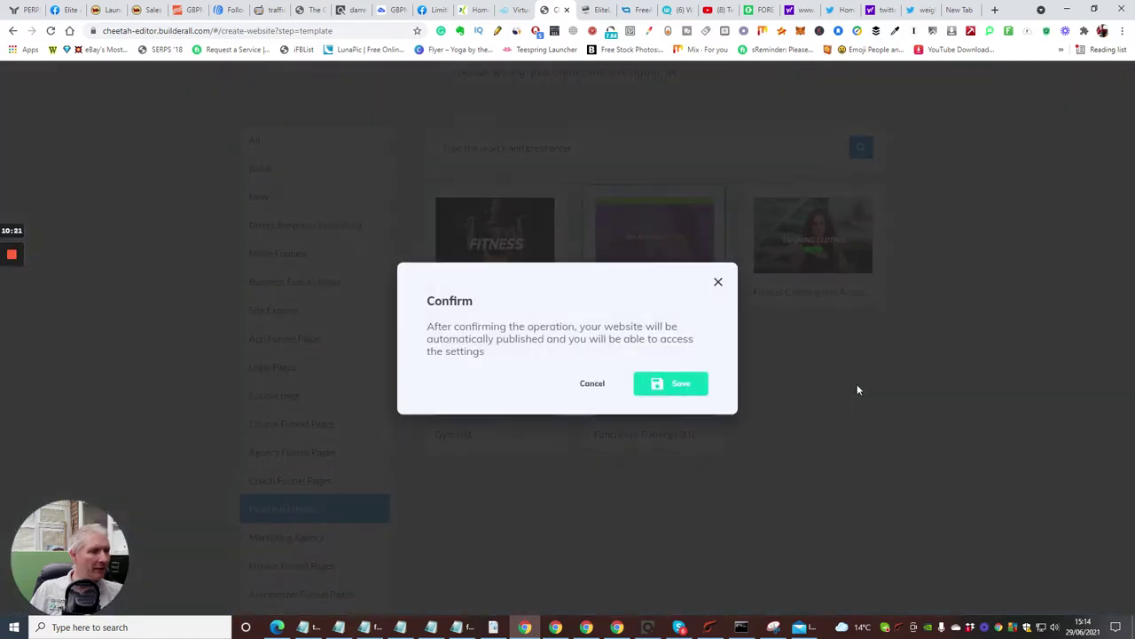
Confirm building the Food Suplement site and edit its HOME page
click(678, 384)
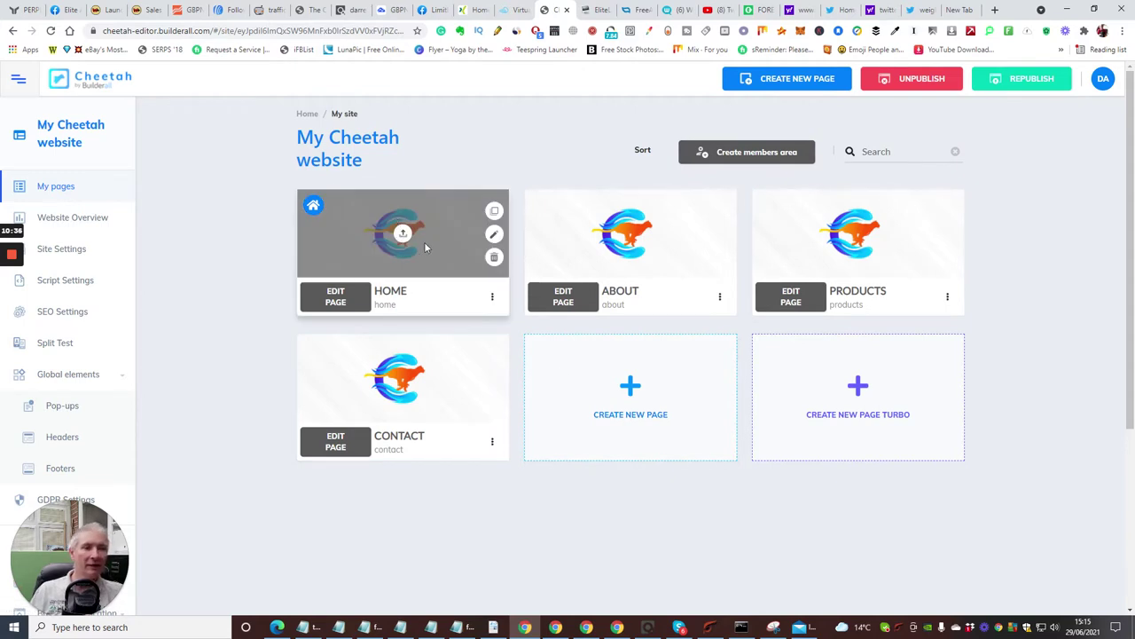
click(335, 297)
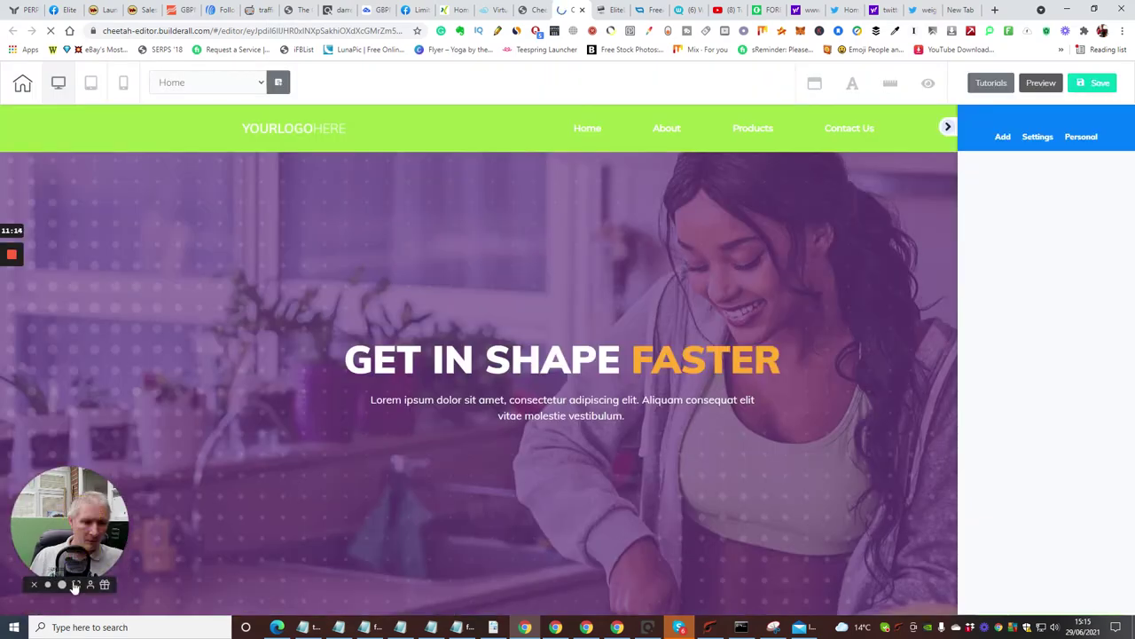
click(76, 584)
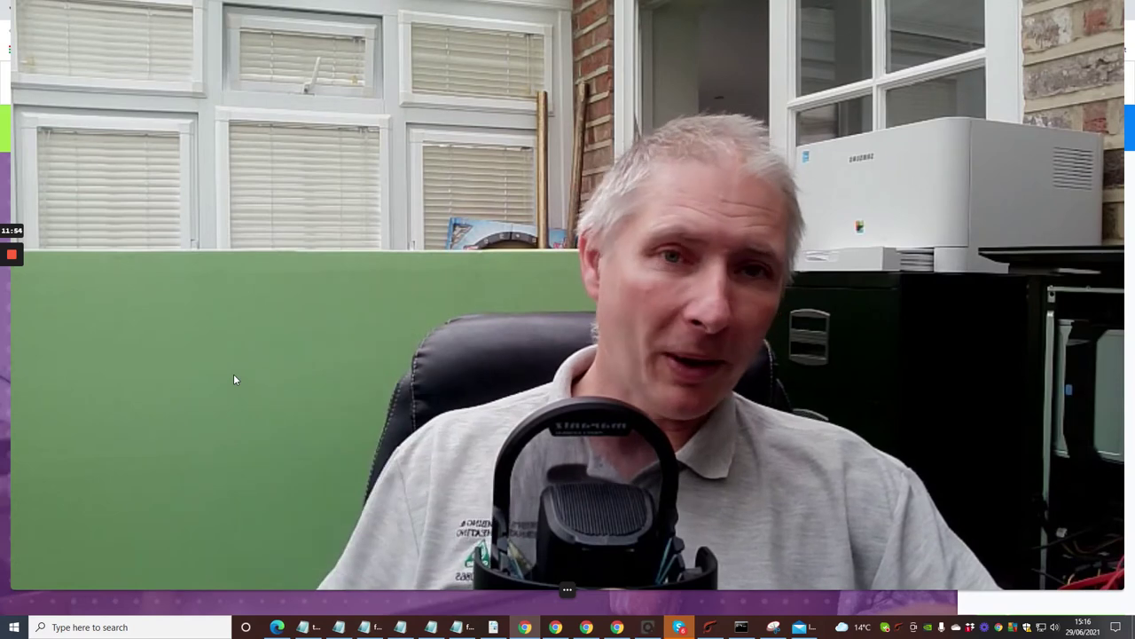
mouse_move(562, 594)
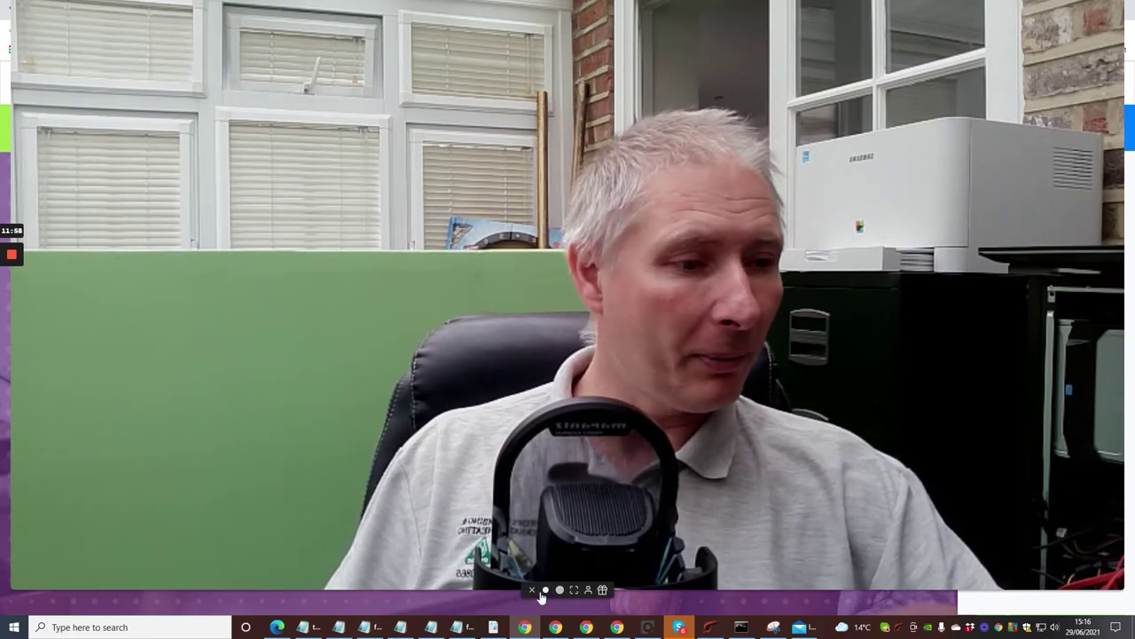
click(545, 590)
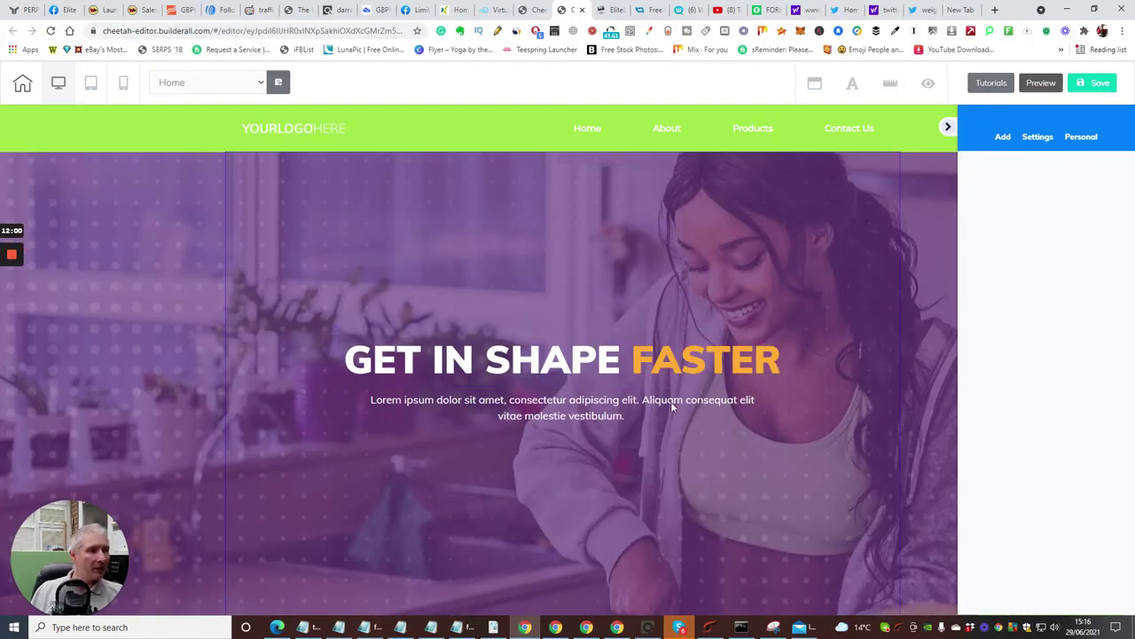
Scroll through the 'GET IN SHAPE FASTER' HOME page to the footer, then switch to AWeber
scroll(585, 249, down, 4)
scroll(541, 293, up, 4)
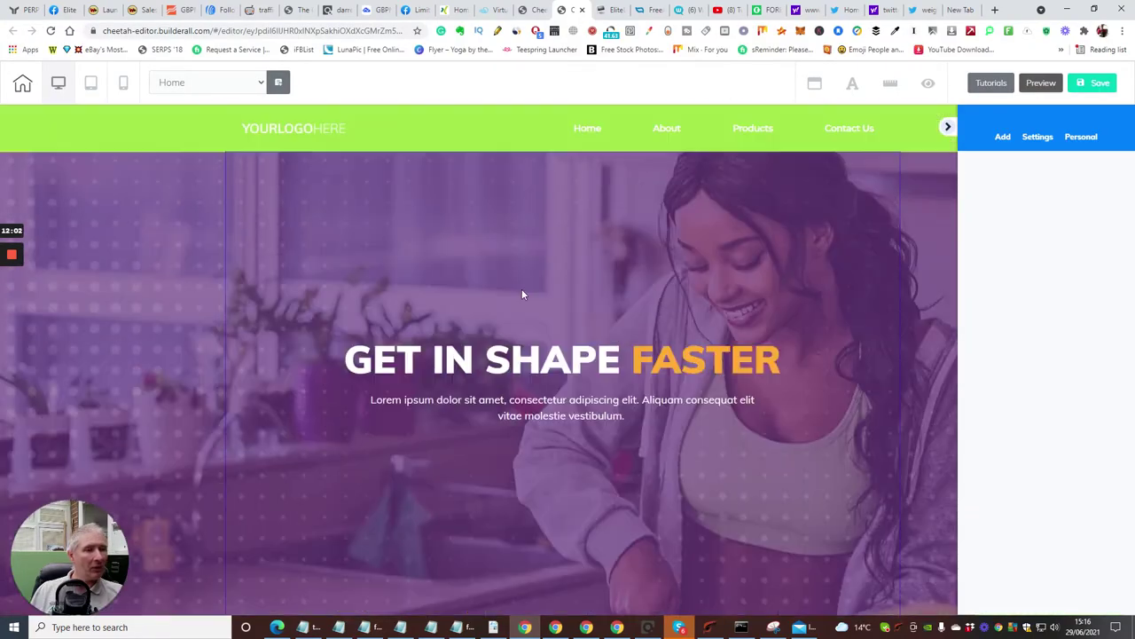
scroll(402, 215, down, 15)
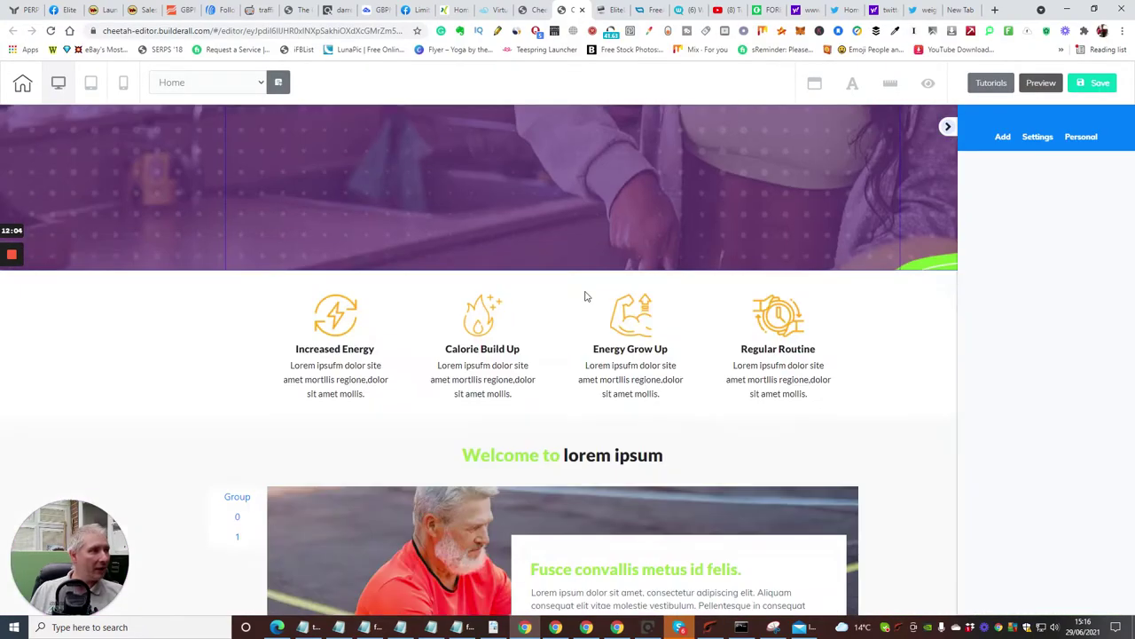
scroll(556, 299, up, 5)
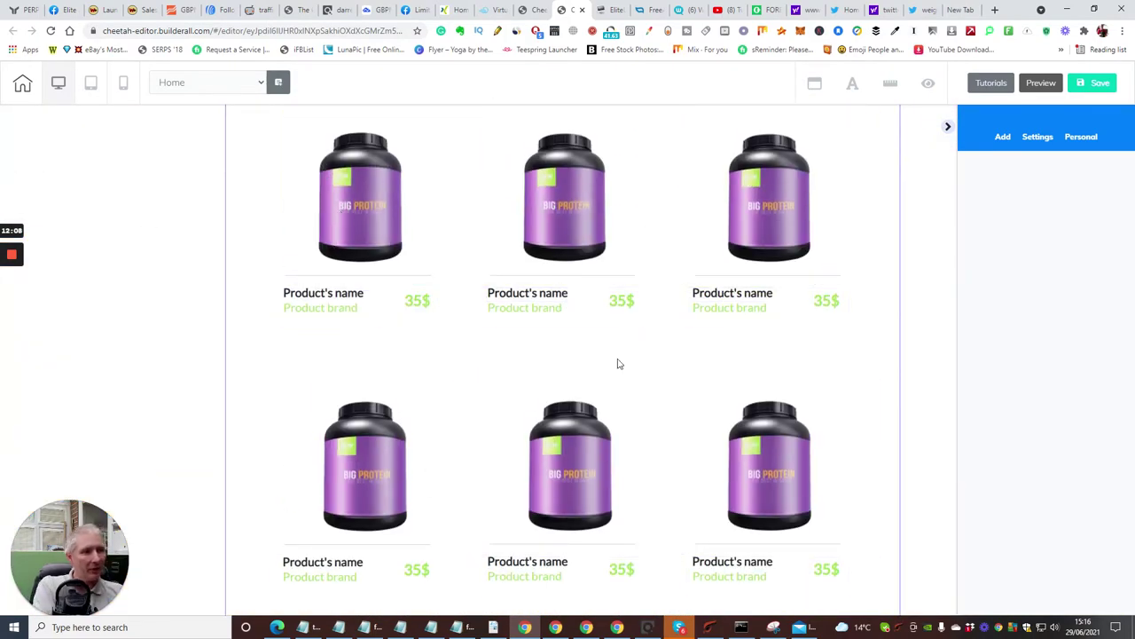
scroll(487, 359, down, 6)
scroll(488, 355, down, 3)
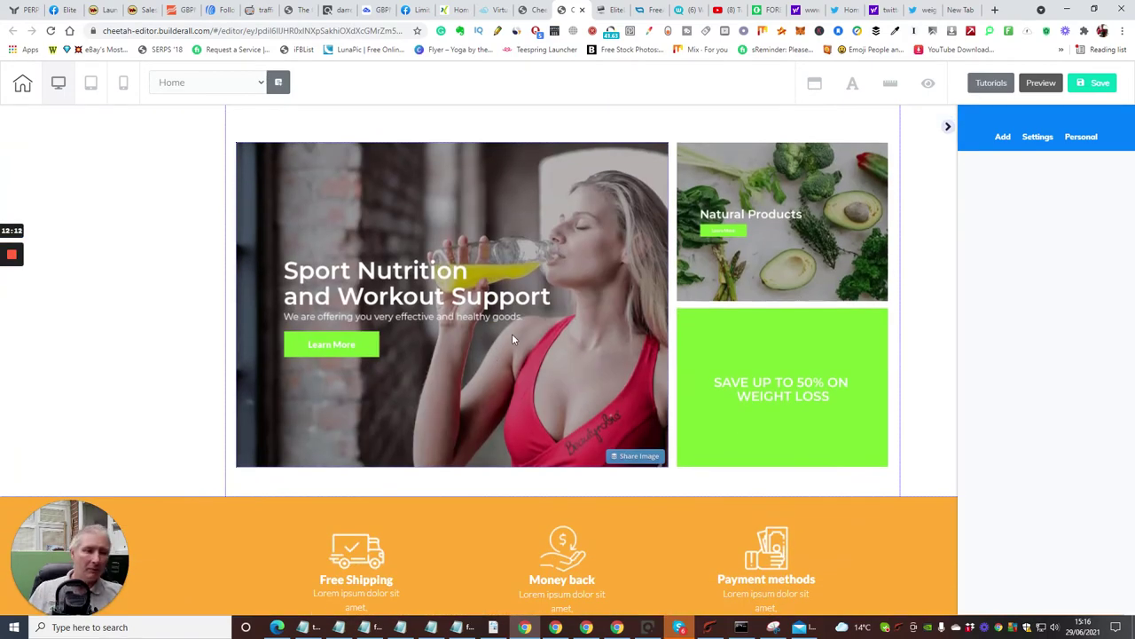
scroll(502, 350, down, 8)
scroll(517, 337, up, 5)
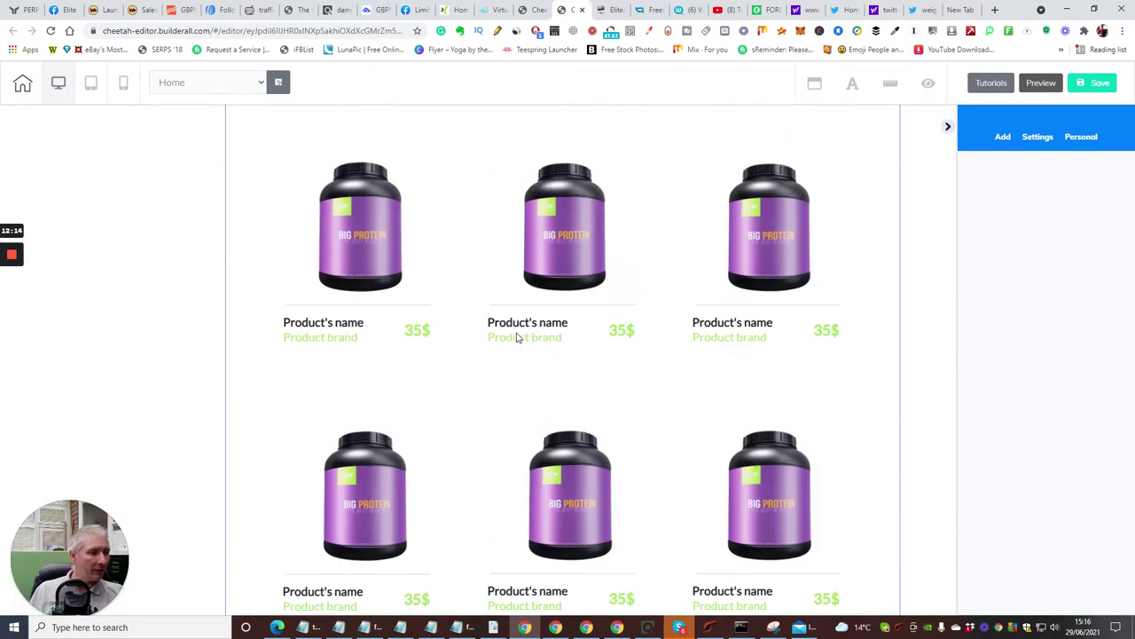
scroll(520, 347, down, 4)
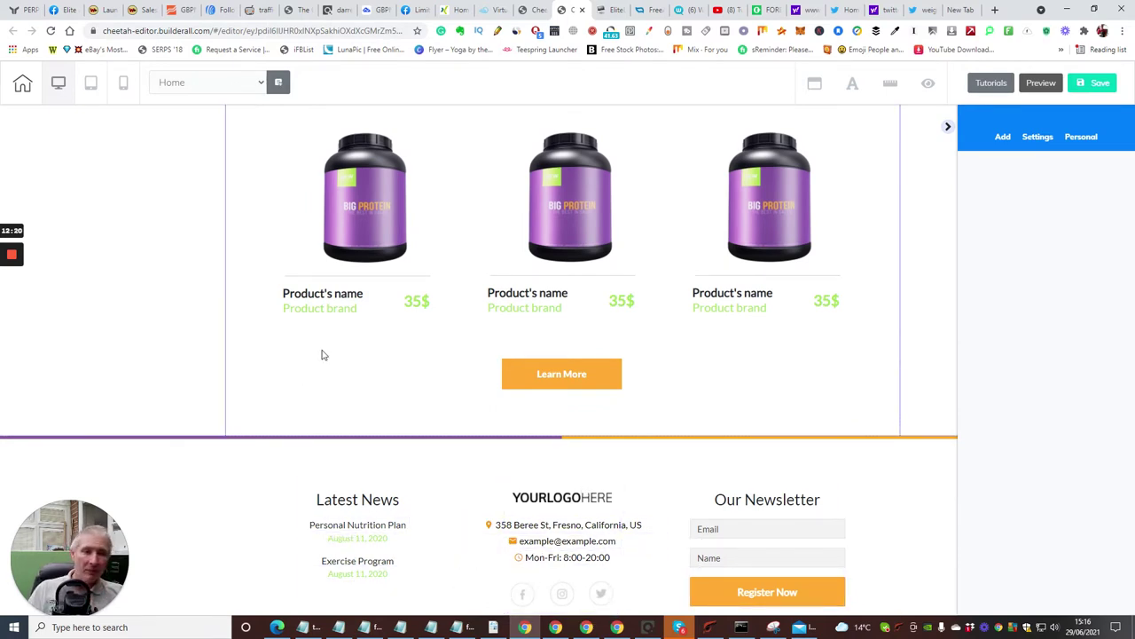
scroll(333, 284, up, 9)
scroll(340, 255, up, 15)
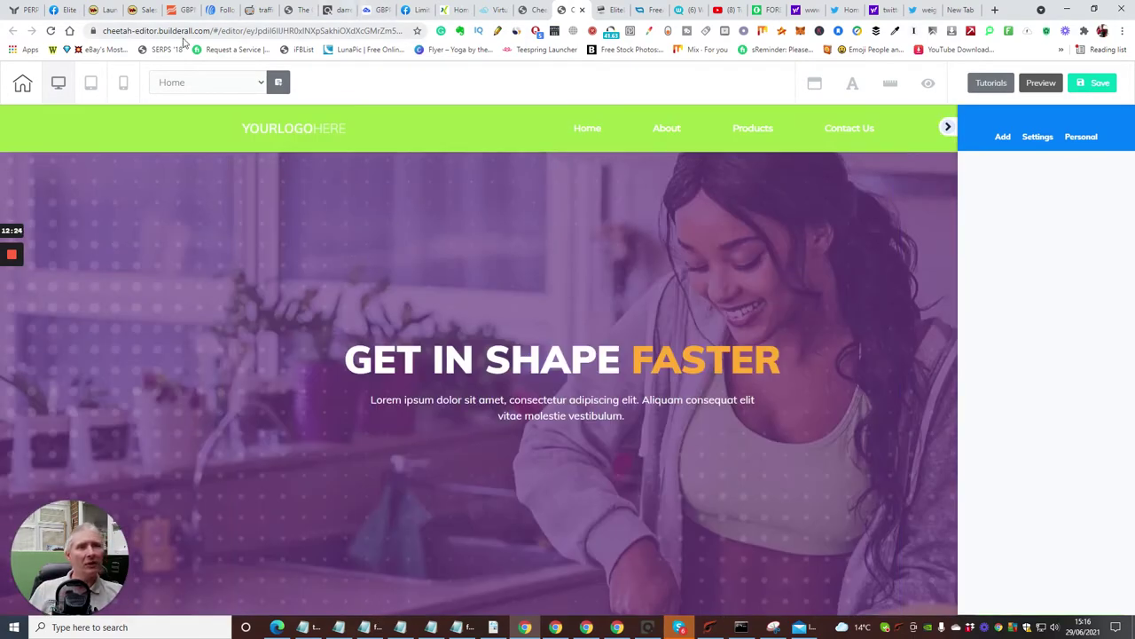
click(217, 12)
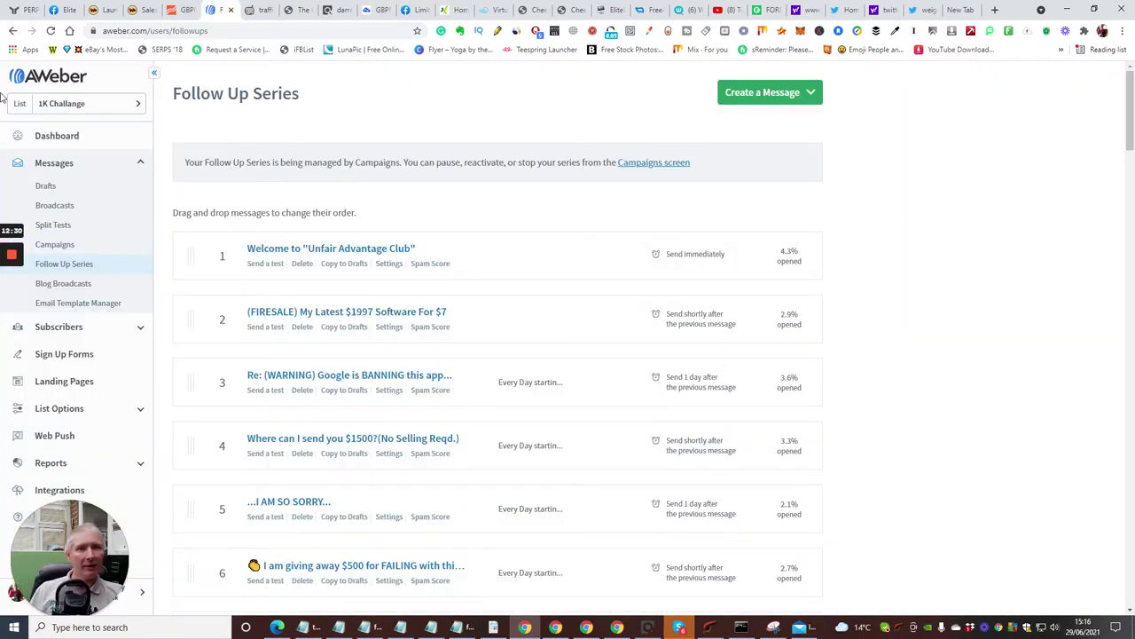
Go to AWeber's Landing Pages and start a new landing page for the 1K Challange list
click(55, 136)
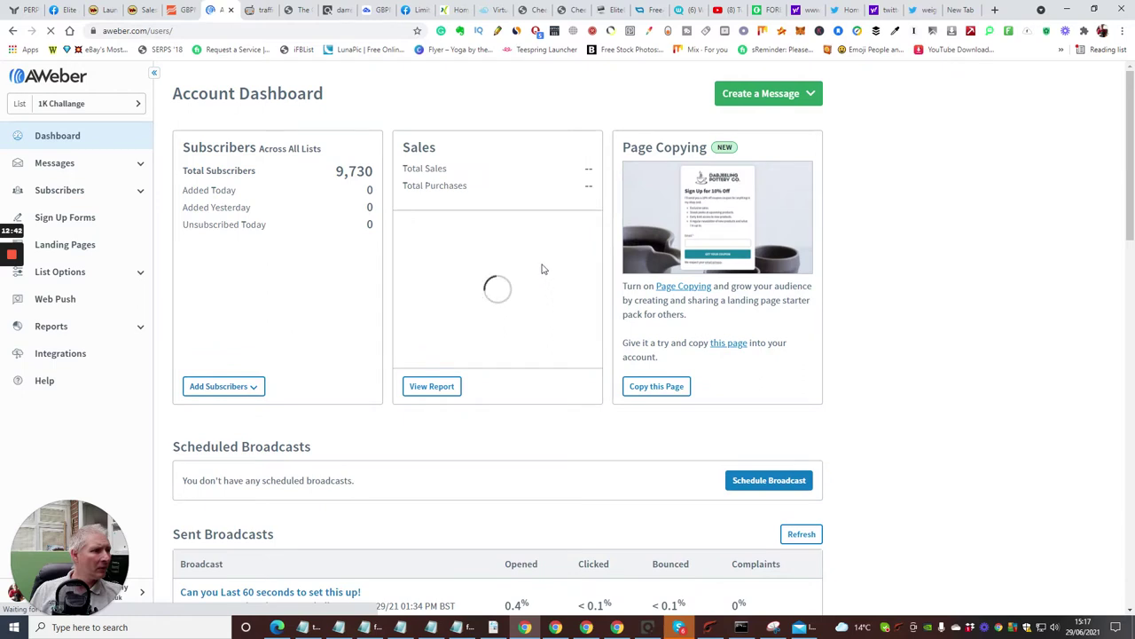
click(812, 95)
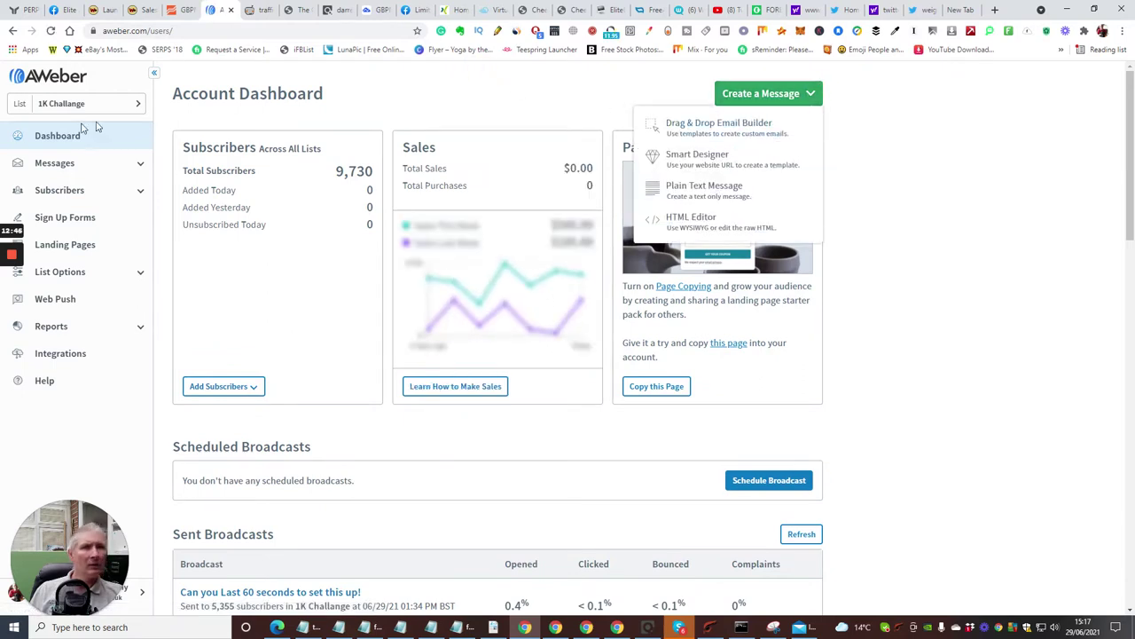
click(67, 252)
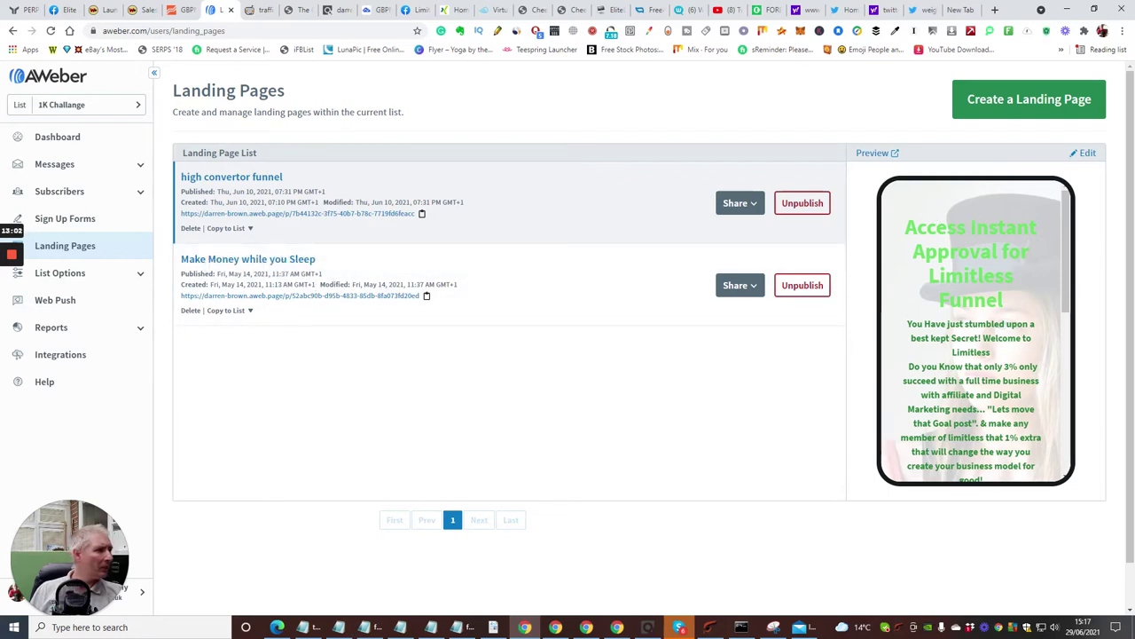
click(1025, 99)
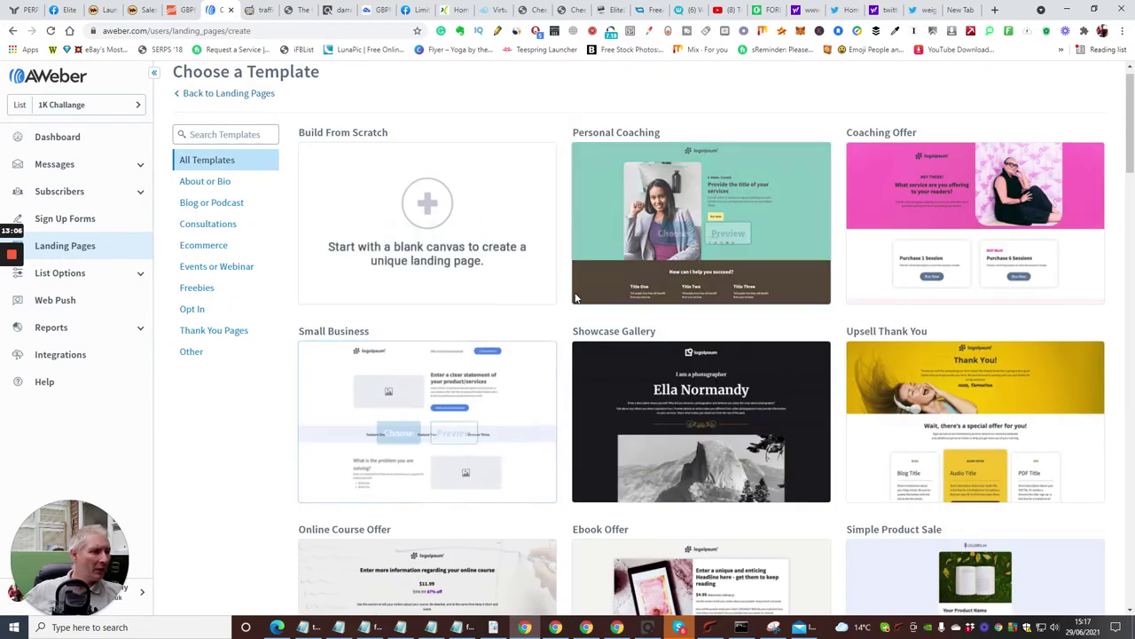
Browse the template gallery and choose the Virtual Class Schedule template
scroll(549, 337, down, 2)
scroll(548, 337, down, 7)
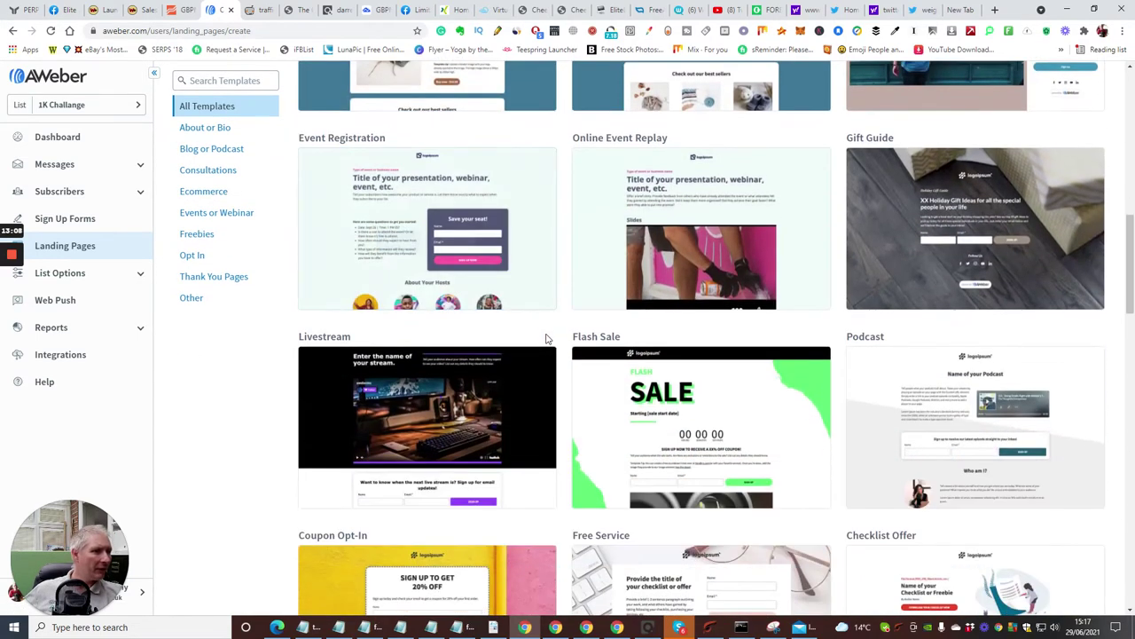
scroll(546, 338, down, 4)
scroll(546, 338, up, 1)
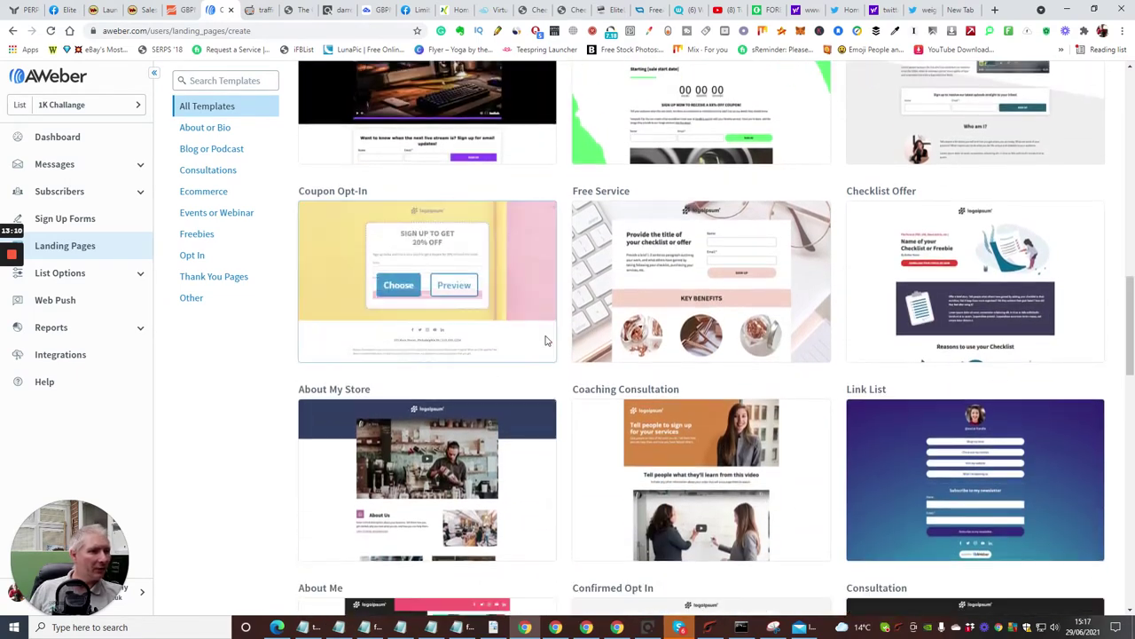
scroll(546, 338, down, 3)
scroll(546, 338, down, 5)
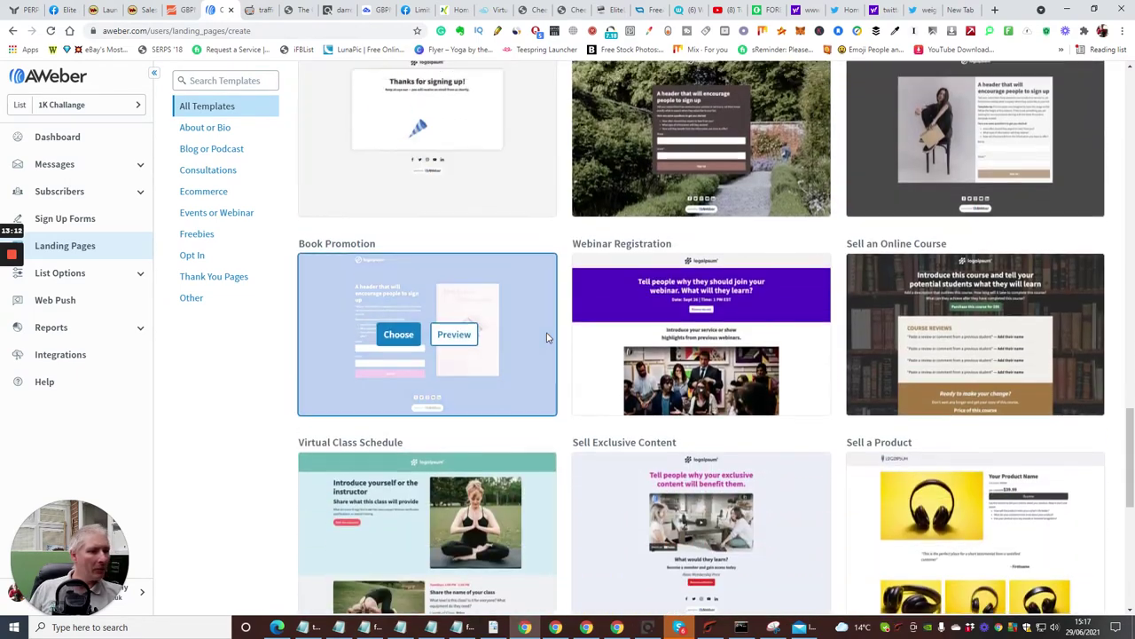
scroll(546, 338, up, 1)
scroll(546, 337, down, 5)
scroll(546, 337, up, 3)
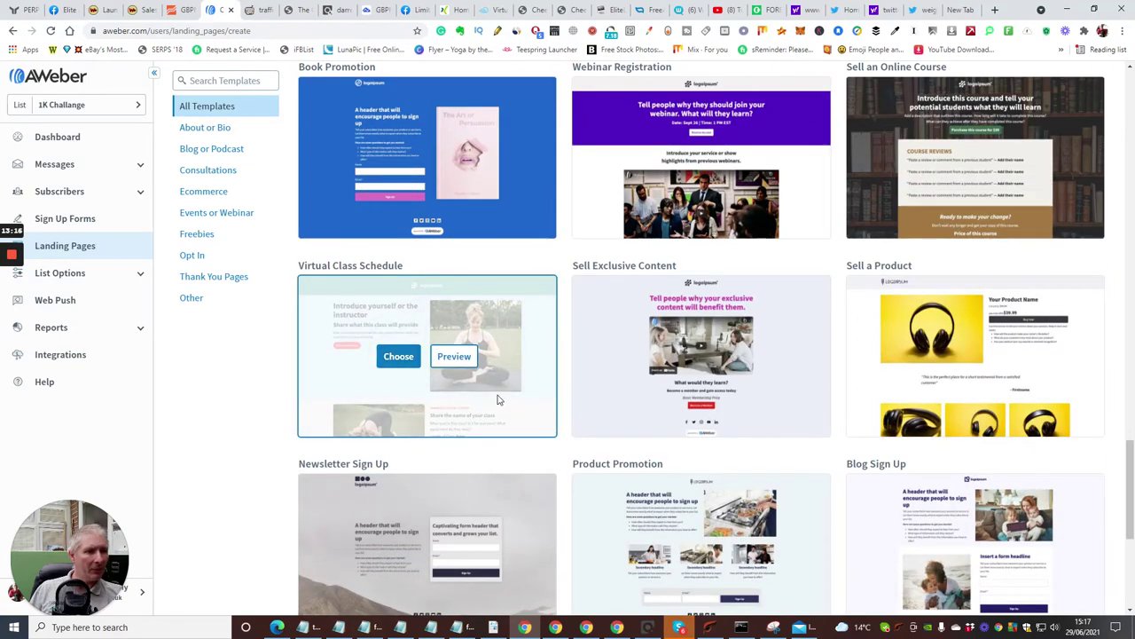
click(398, 358)
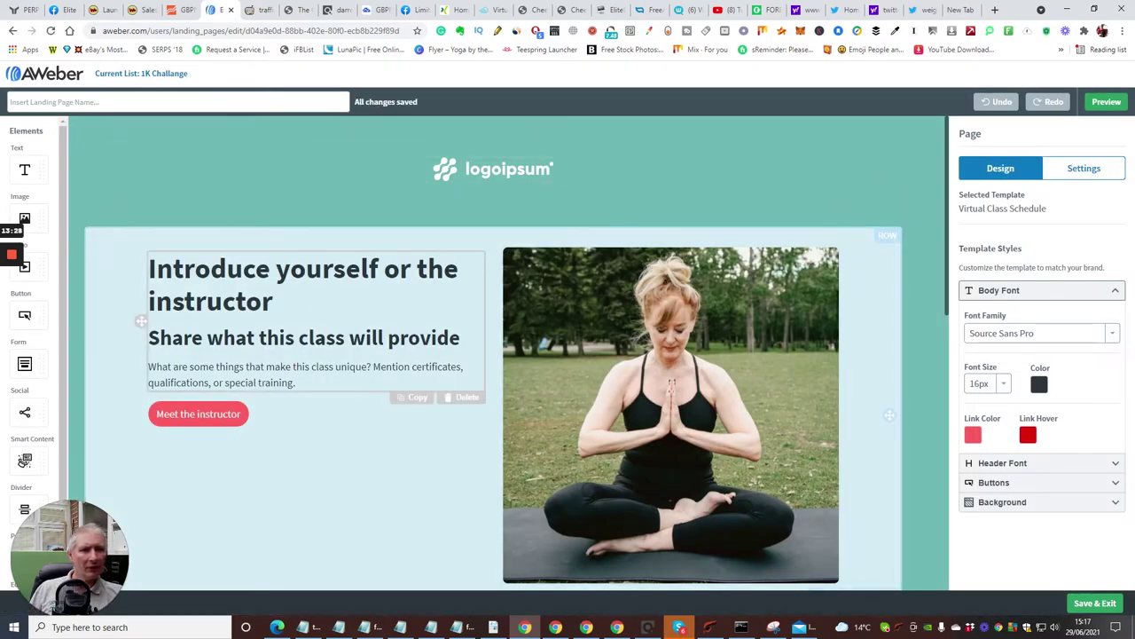
Scroll through the template's yoga class placeholder sections in the landing page editor
scroll(302, 391, down, 6)
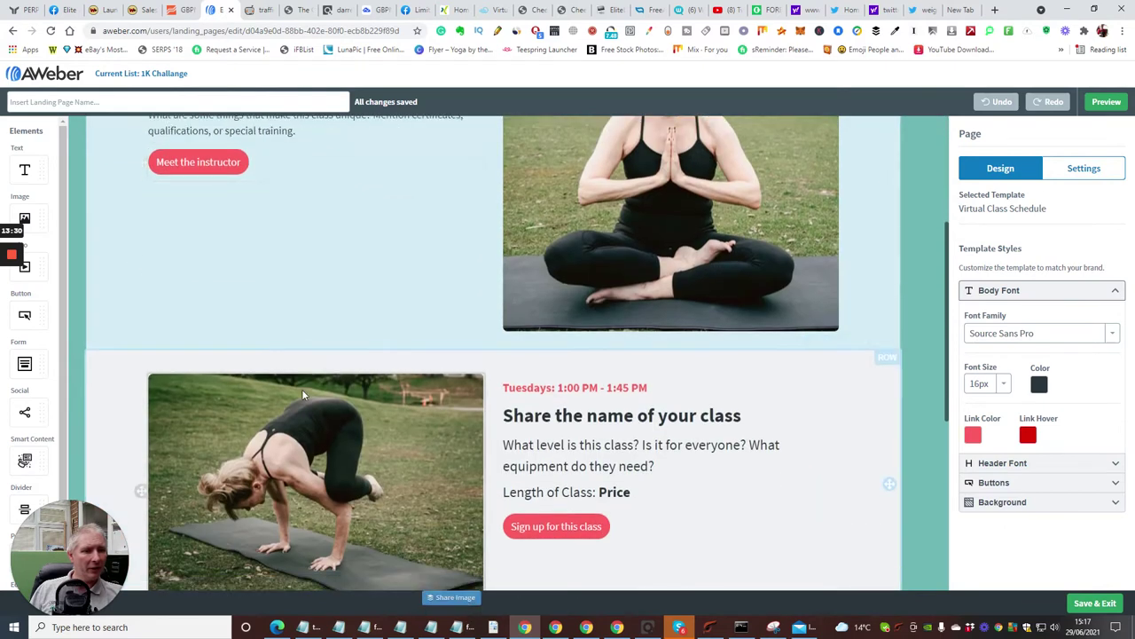
scroll(632, 224, down, 2)
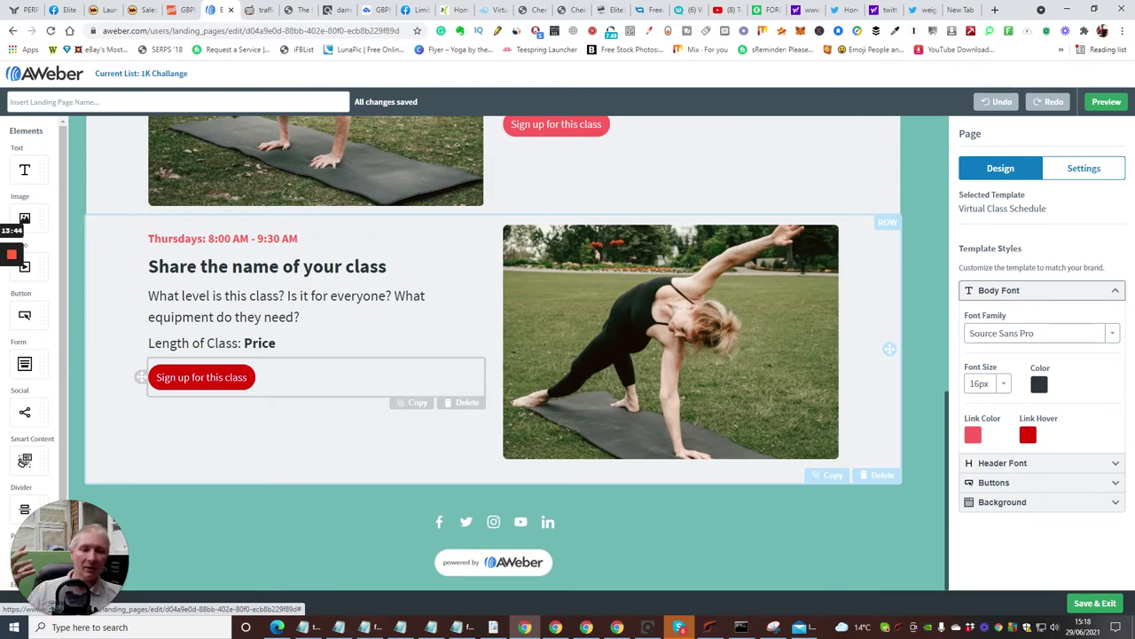
scroll(279, 418, up, 15)
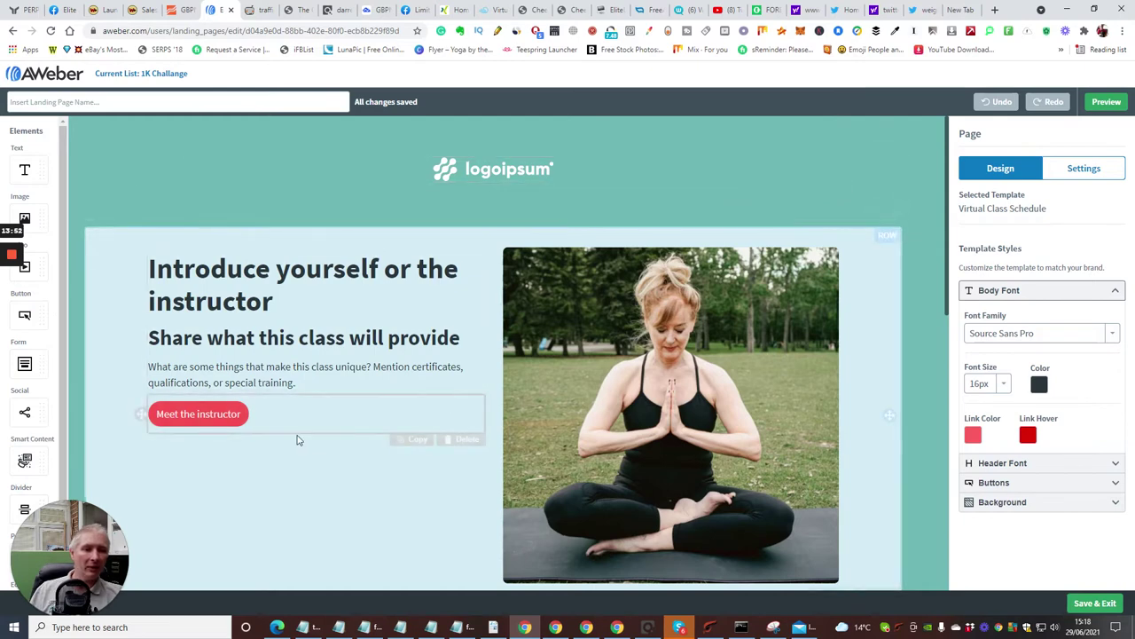
click(995, 9)
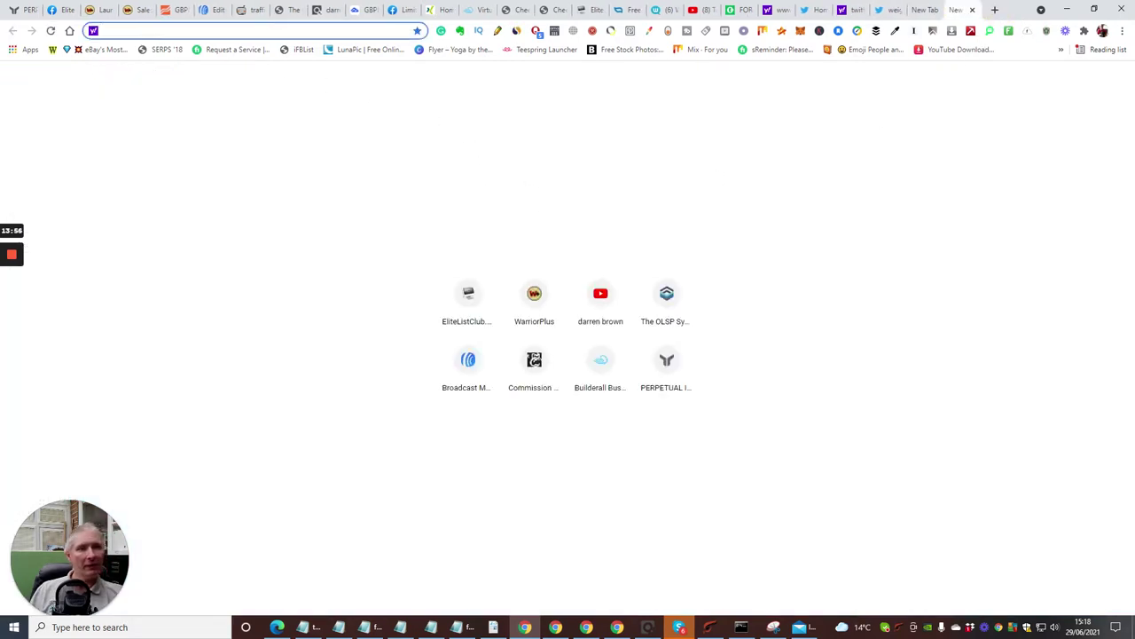
Load the copied Okinawa Flat Belly Tonic link, review its pricing and testimonials, then return to the editor
right_click(216, 32)
click(243, 125)
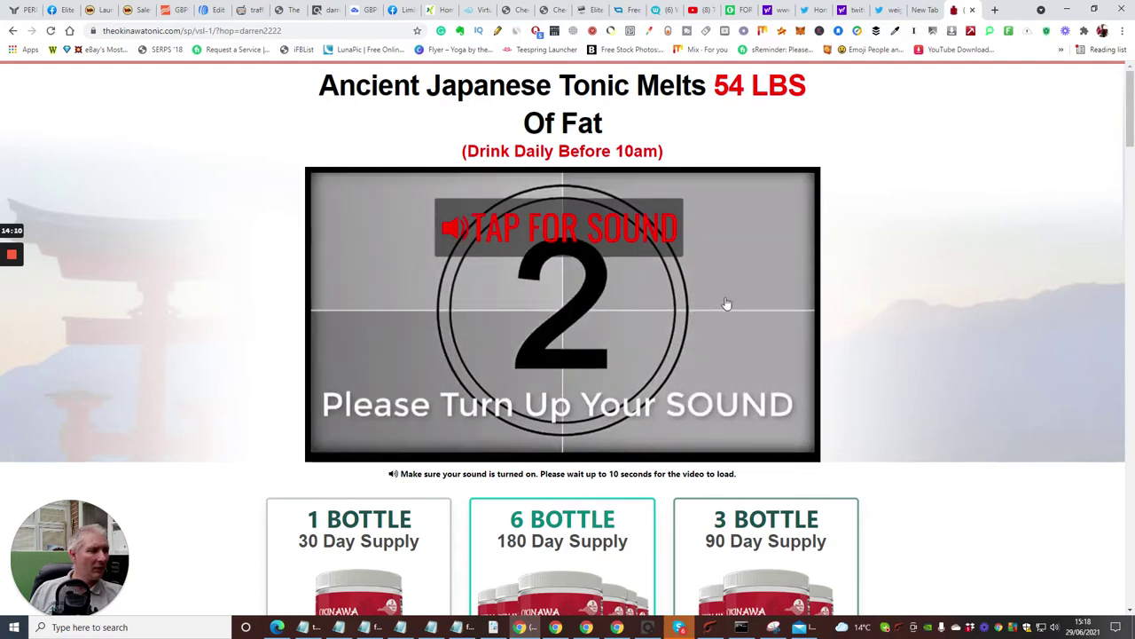
scroll(725, 303, down, 1)
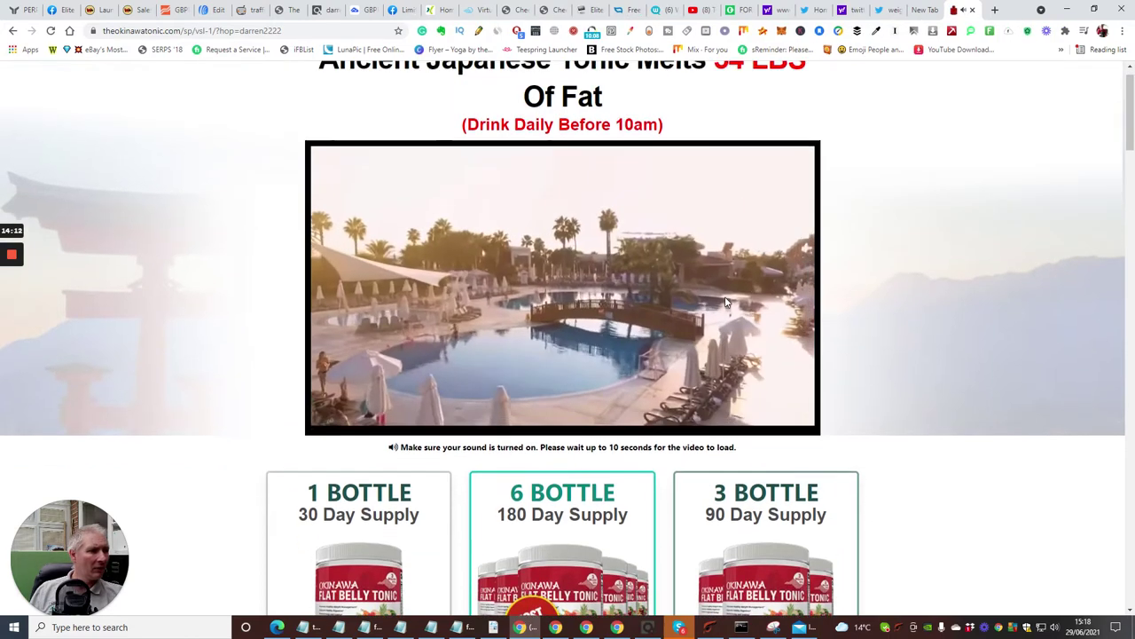
scroll(720, 299, up, 1)
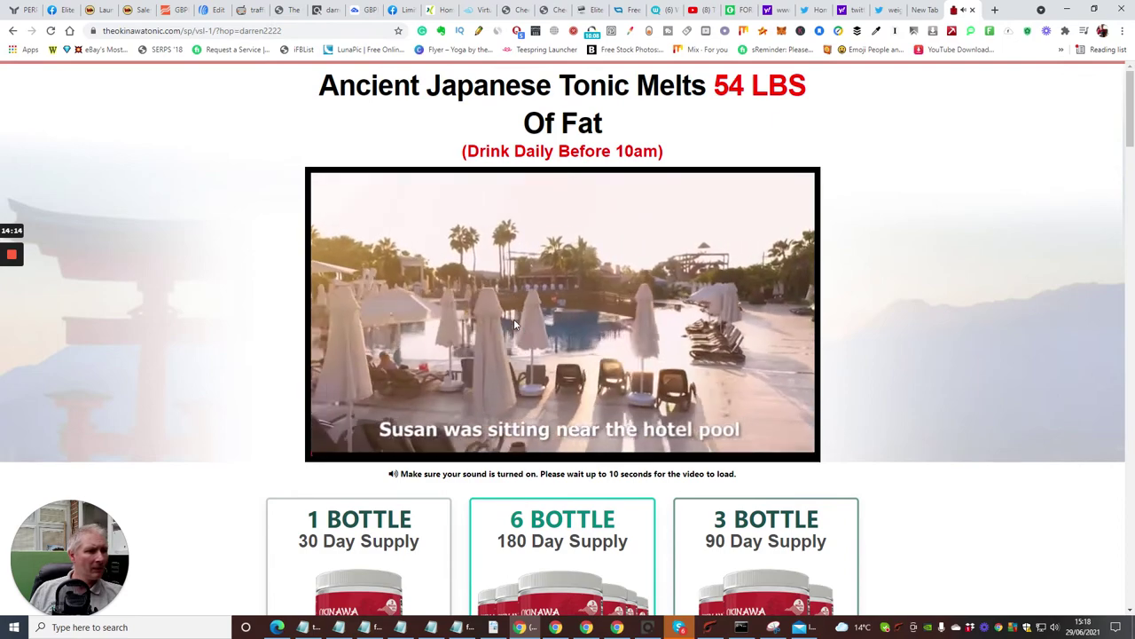
scroll(550, 320, down, 5)
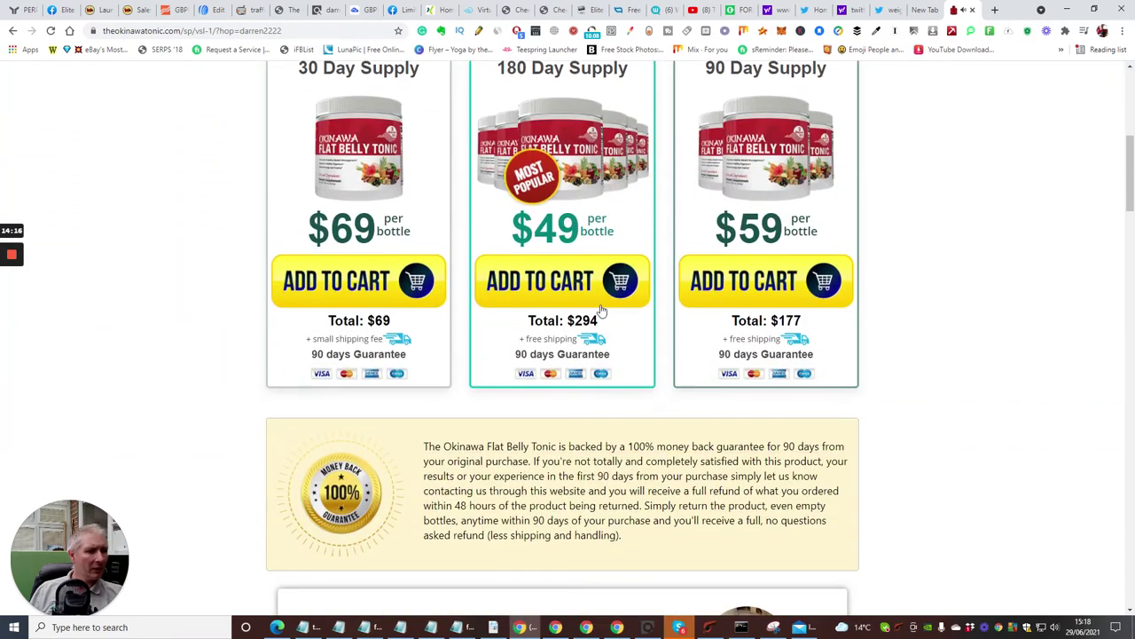
scroll(600, 310, up, 1)
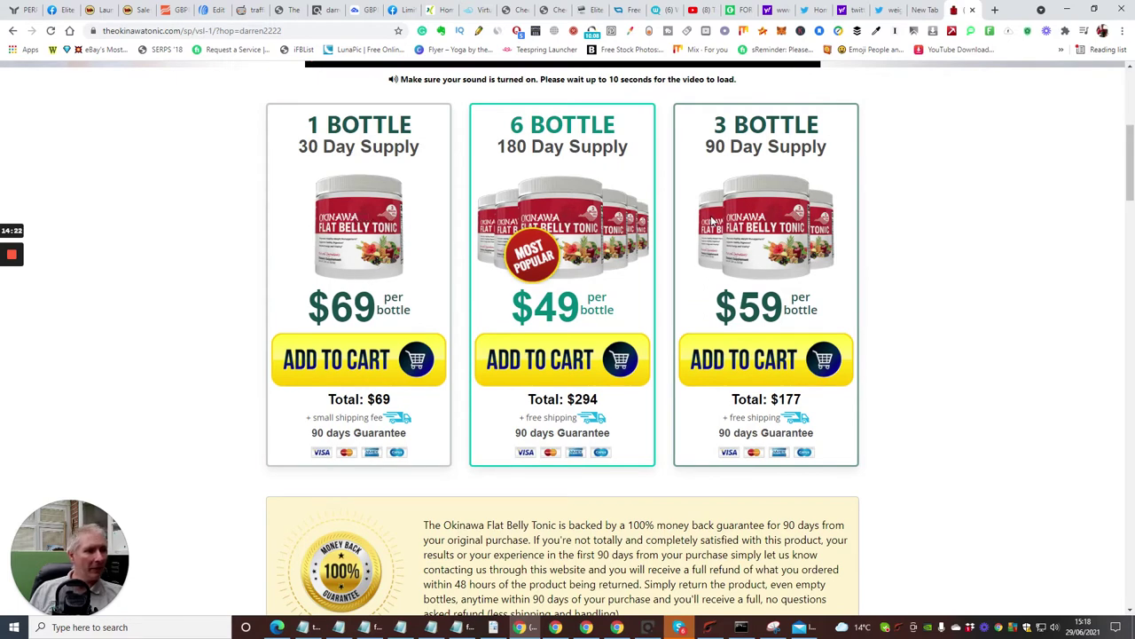
scroll(712, 220, down, 5)
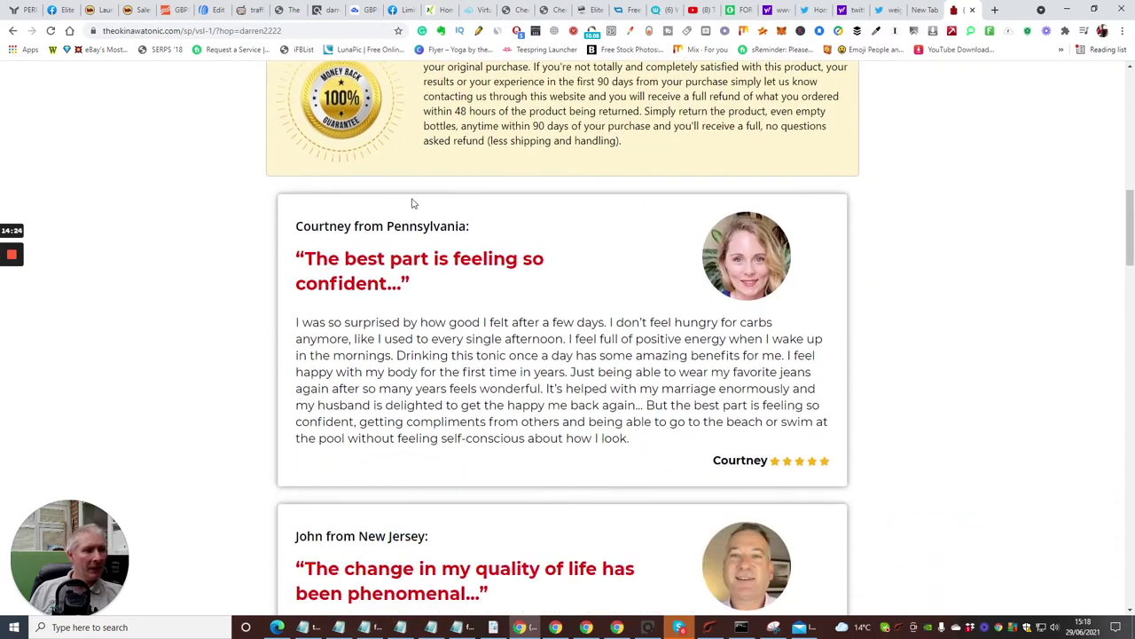
scroll(482, 223, down, 4)
scroll(497, 222, up, 3)
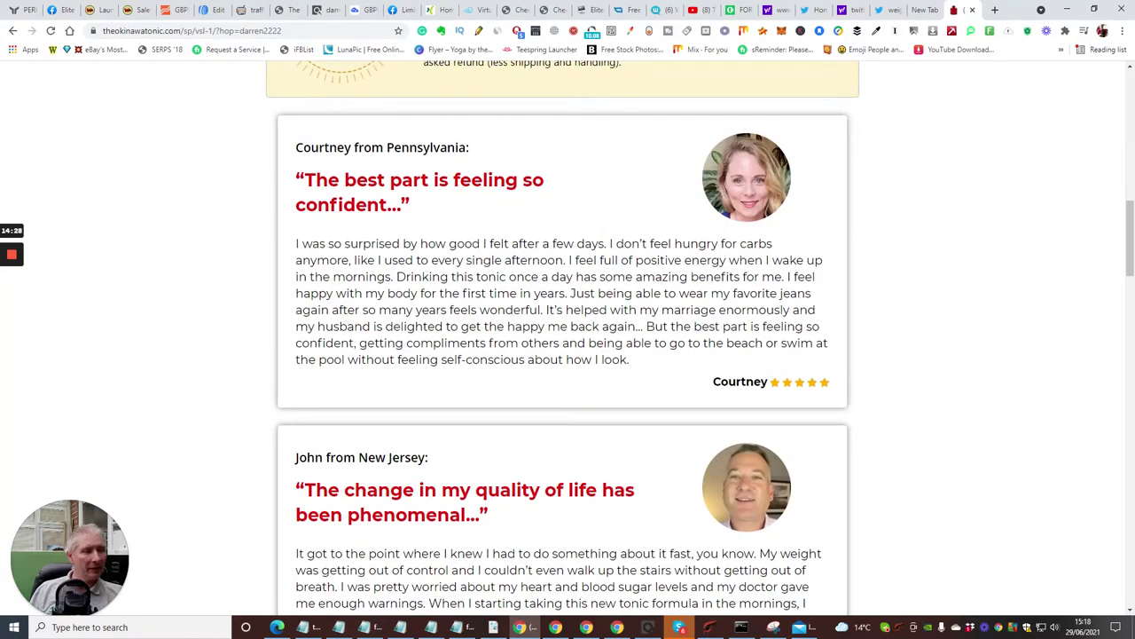
click(214, 9)
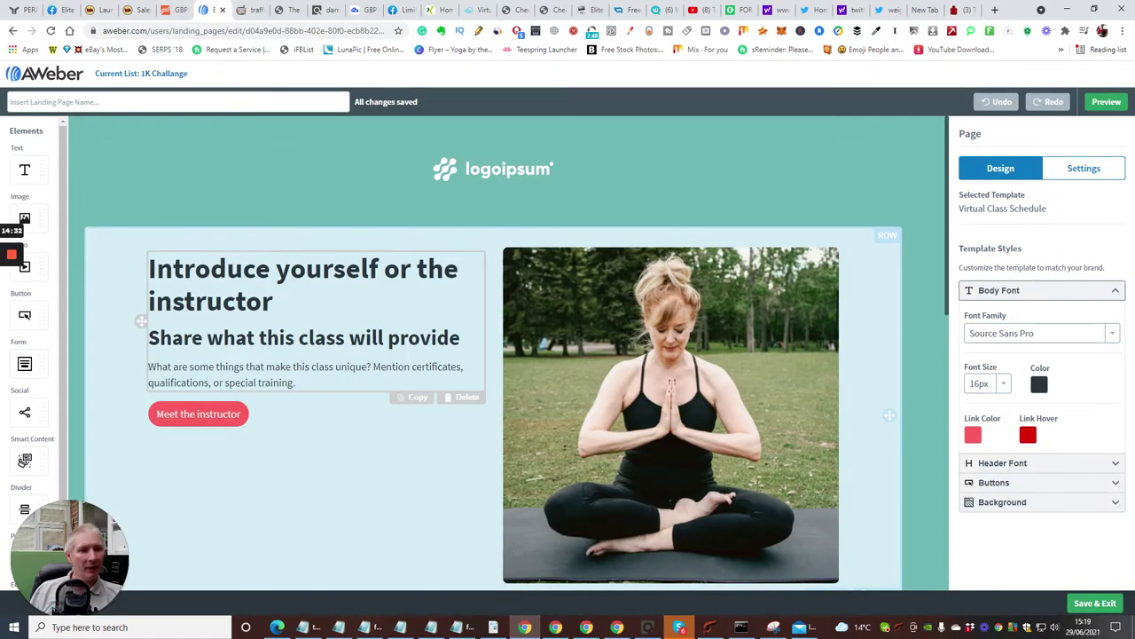
Delete the intro headline and text, then copy the first customer testimonial from the tonic sales page
drag(148, 268, 482, 381)
key(BackSpace)
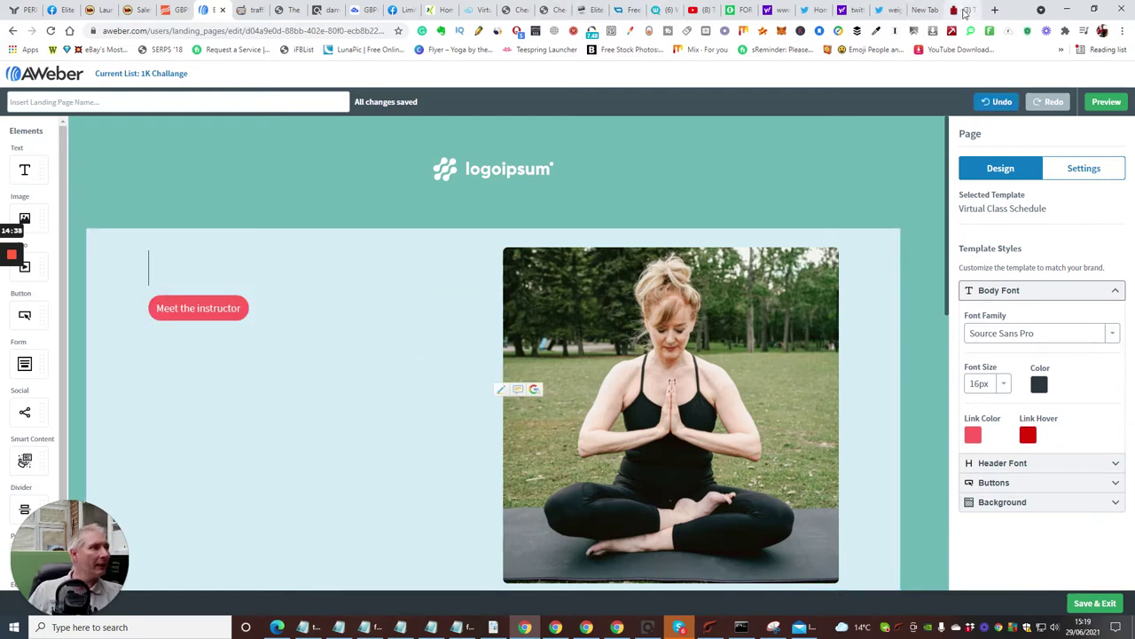
click(965, 11)
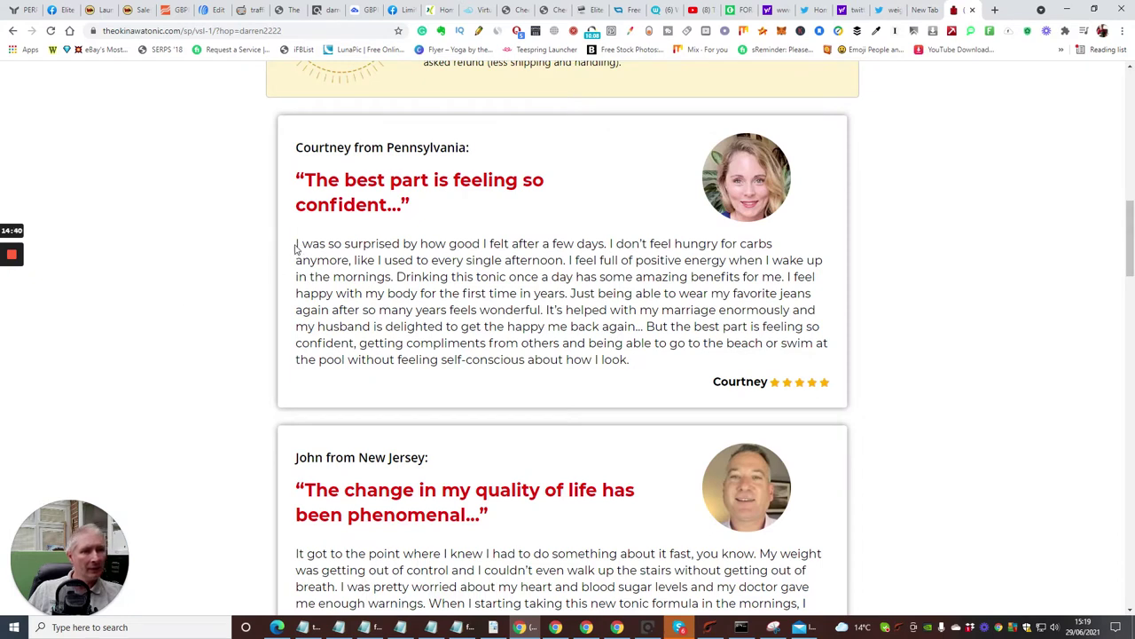
drag(295, 243, 545, 340)
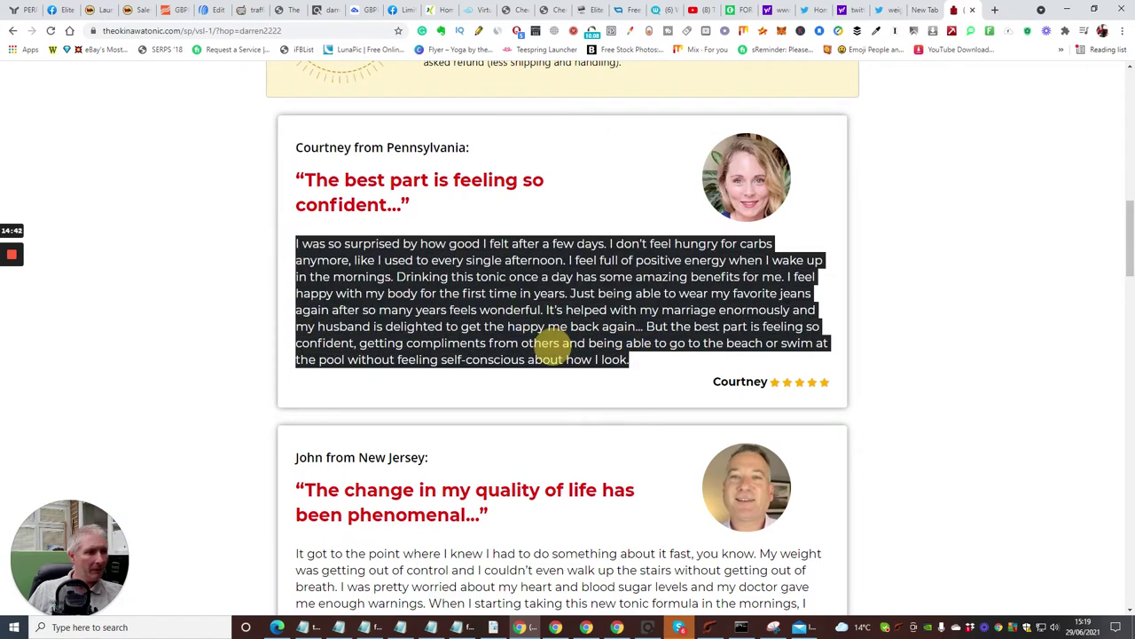
right_click(555, 342)
click(582, 348)
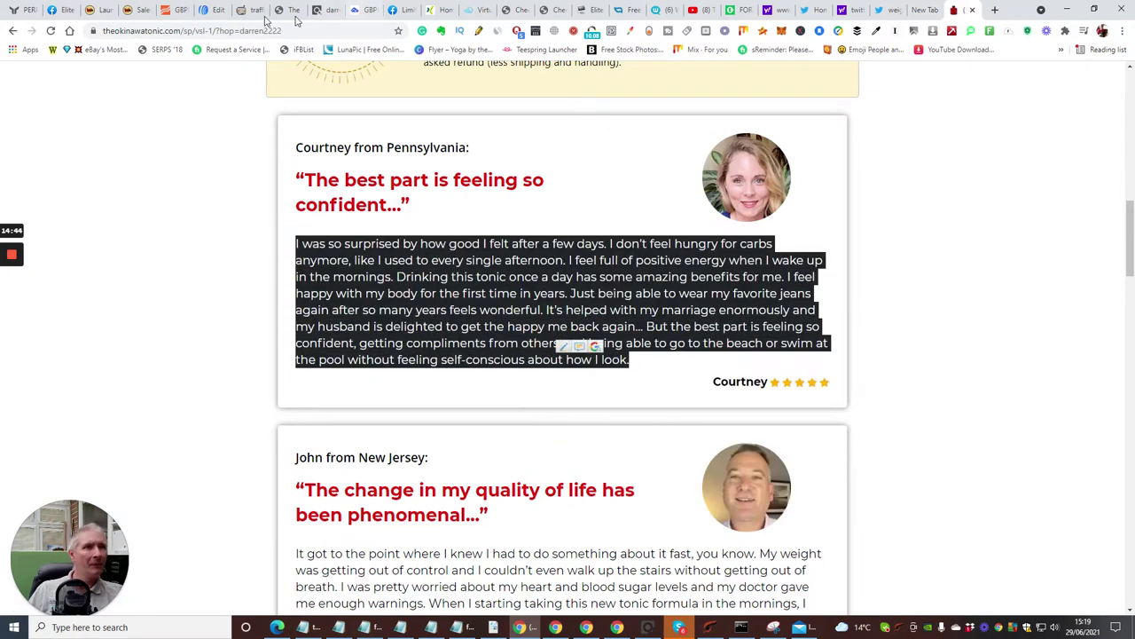
Paste the testimonial into the now-empty landing page text box
click(213, 11)
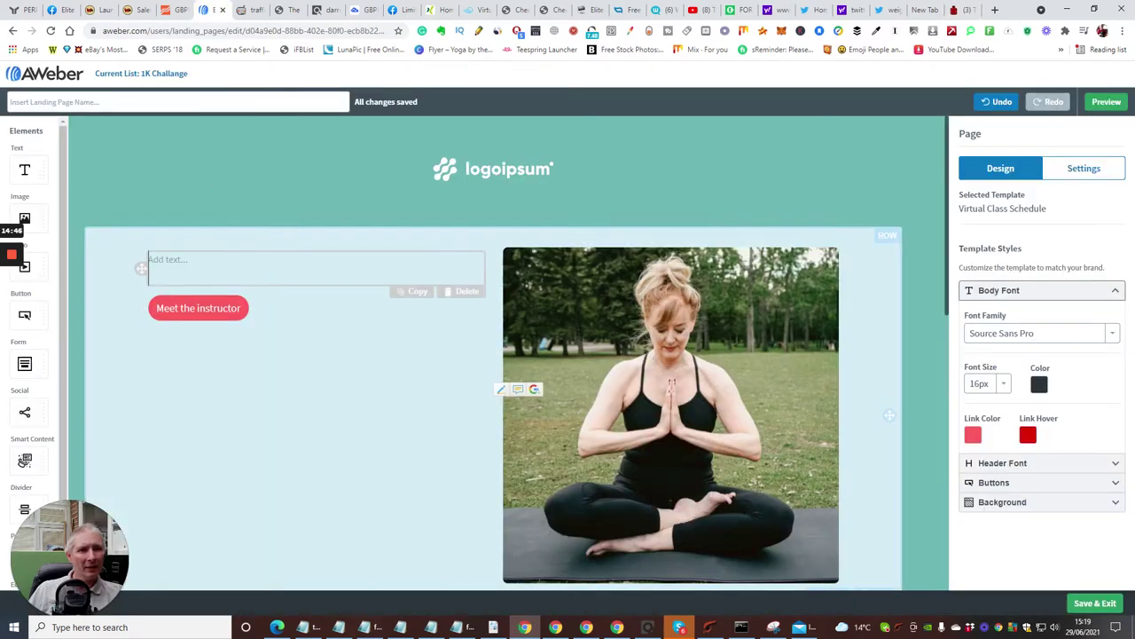
right_click(163, 272)
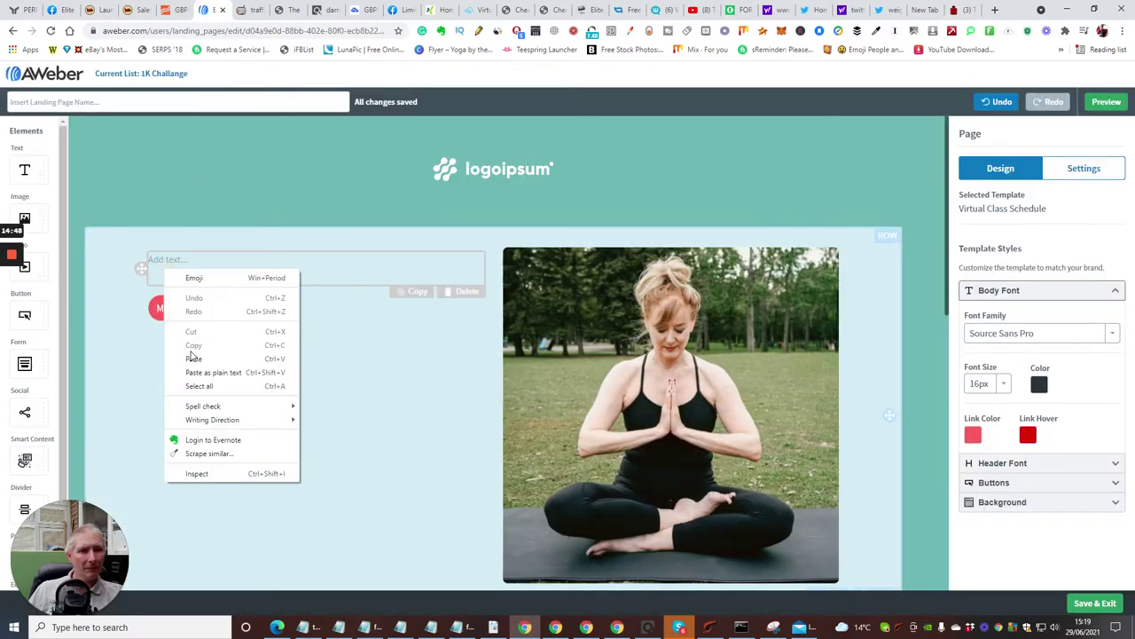
click(193, 358)
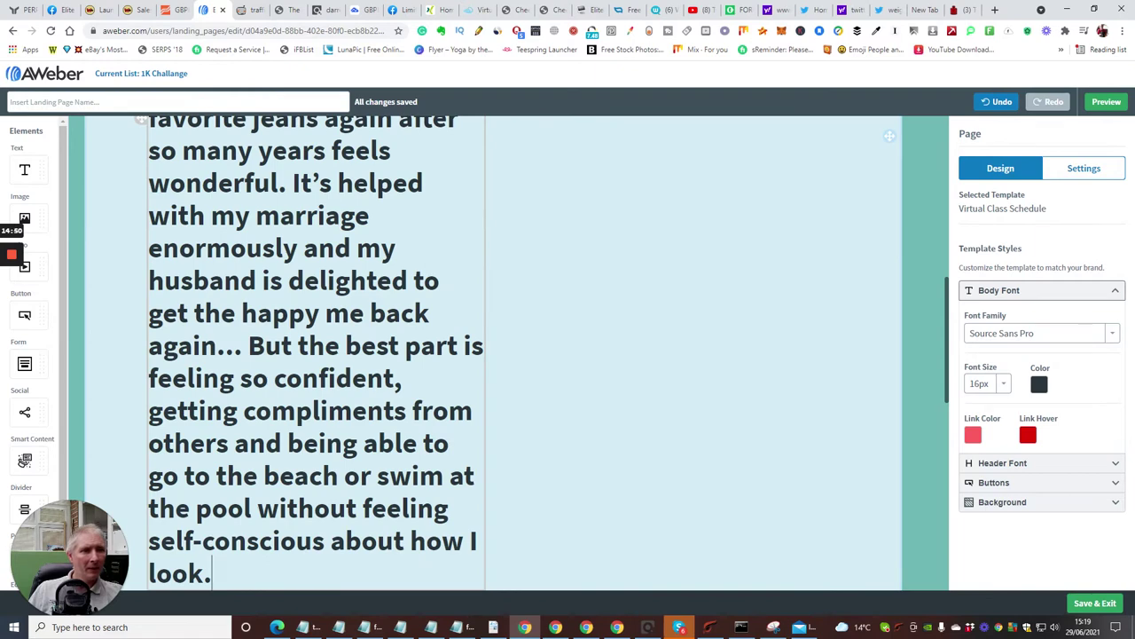
scroll(260, 170, up, 10)
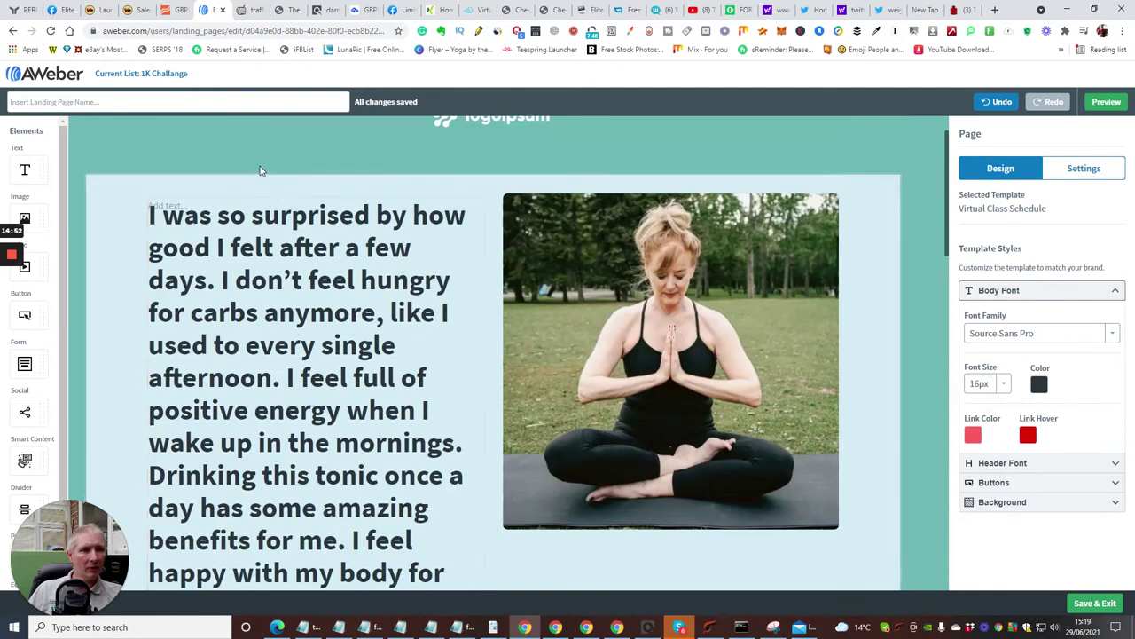
Select the whole pasted testimonial and set its font size to 28
click(149, 215)
double_click(234, 216)
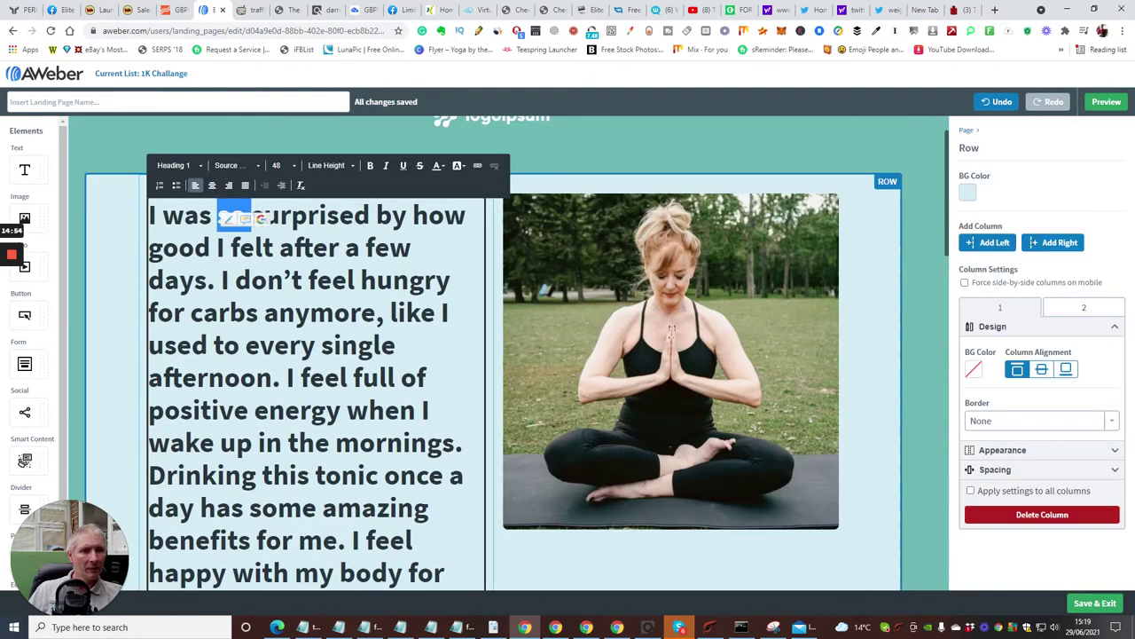
click(289, 167)
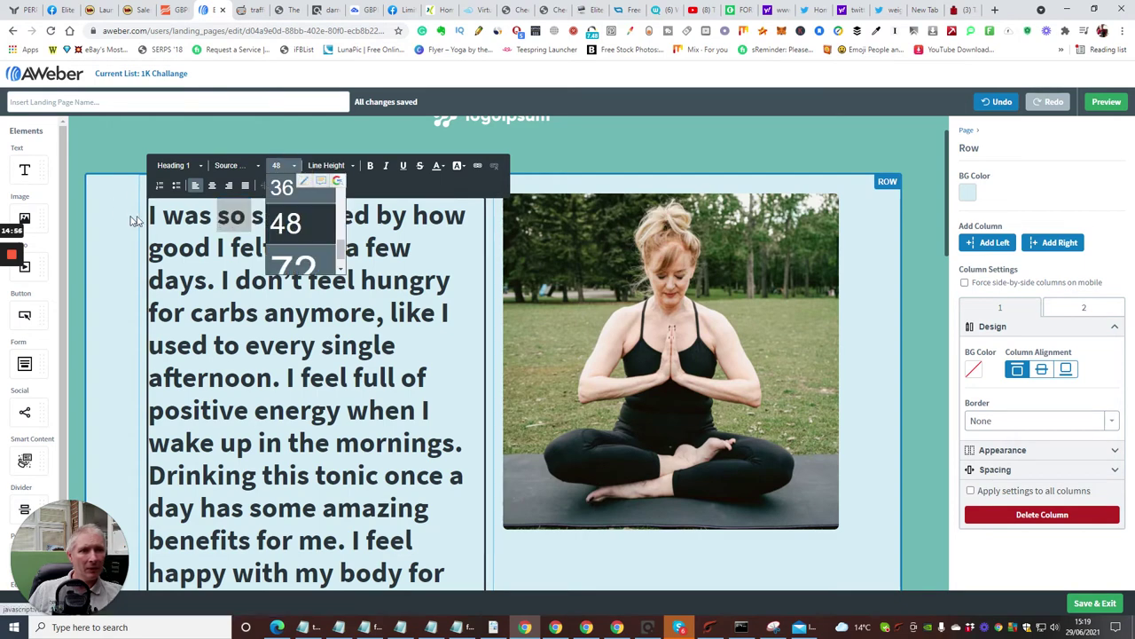
drag(149, 215, 494, 474)
scroll(521, 373, down, 10)
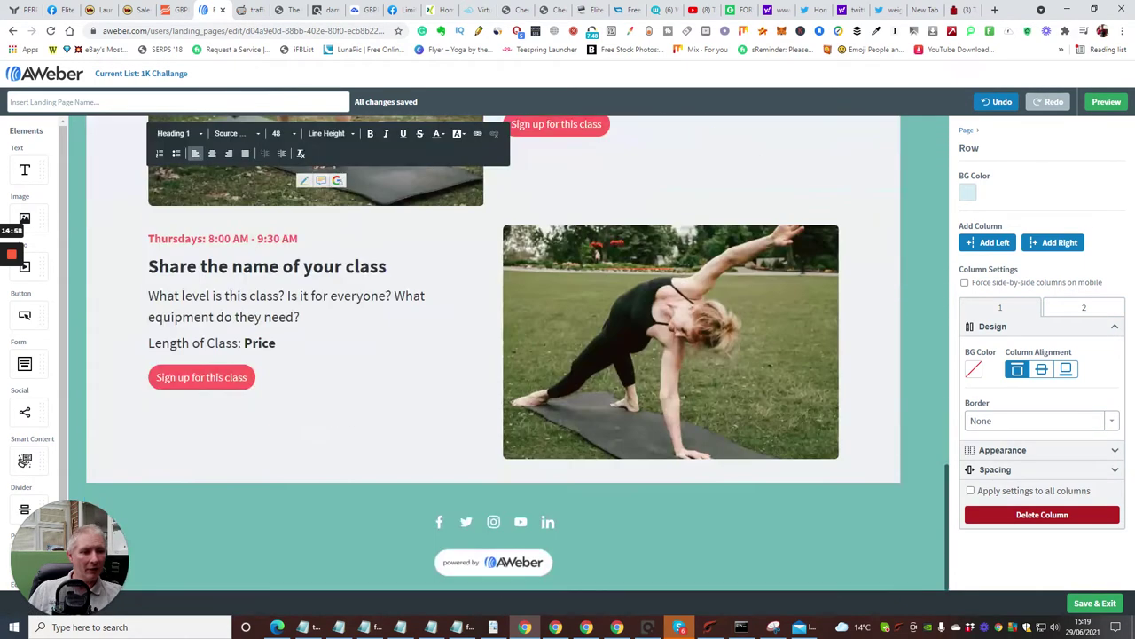
mouse_move(520, 379)
mouse_down()
mouse_move(482, 144)
mouse_move(507, 119)
mouse_move(518, 386)
mouse_up()
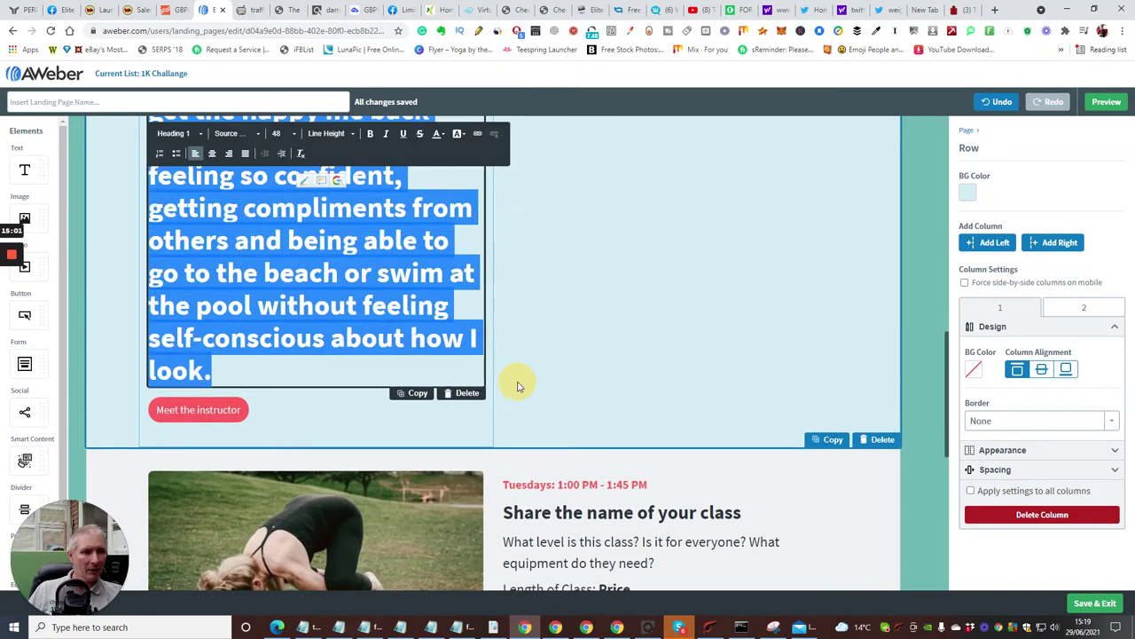
click(295, 135)
drag(342, 220, 343, 205)
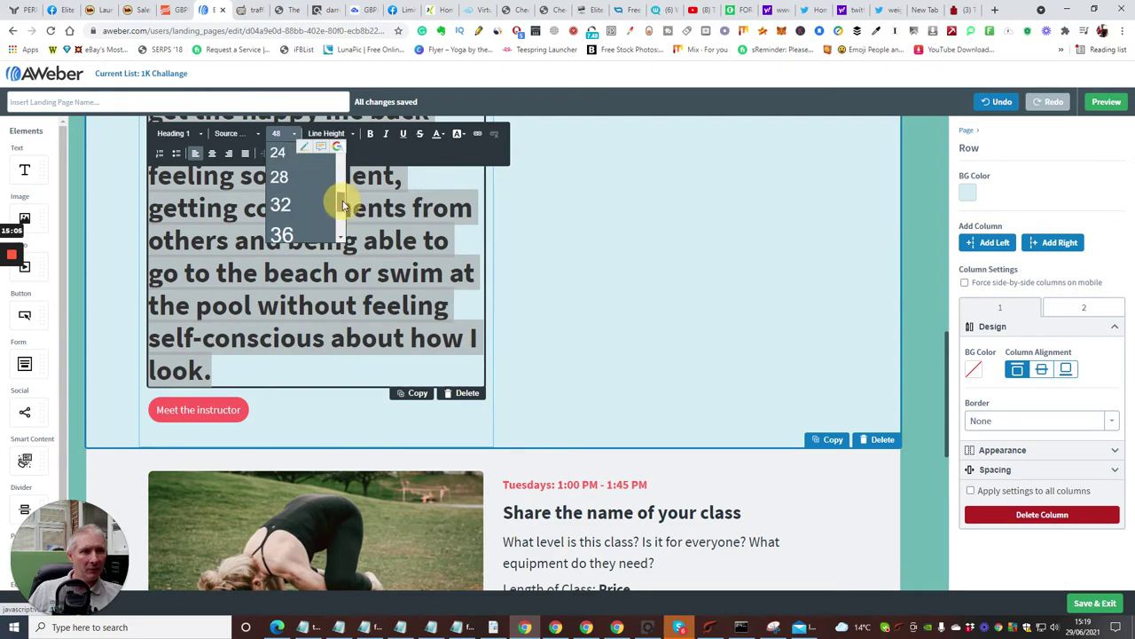
click(279, 213)
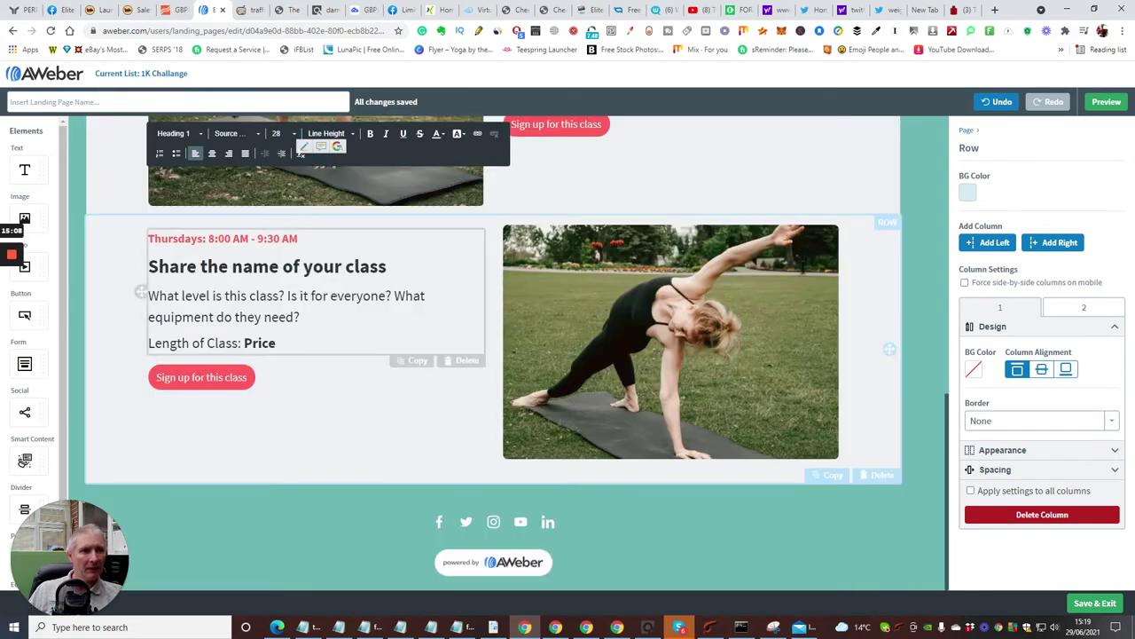
Shrink the testimonial's font size further through 24 and 22 down to 20
scroll(453, 315, up, 4)
scroll(452, 315, up, 3)
scroll(452, 315, up, 1)
scroll(453, 315, down, 1)
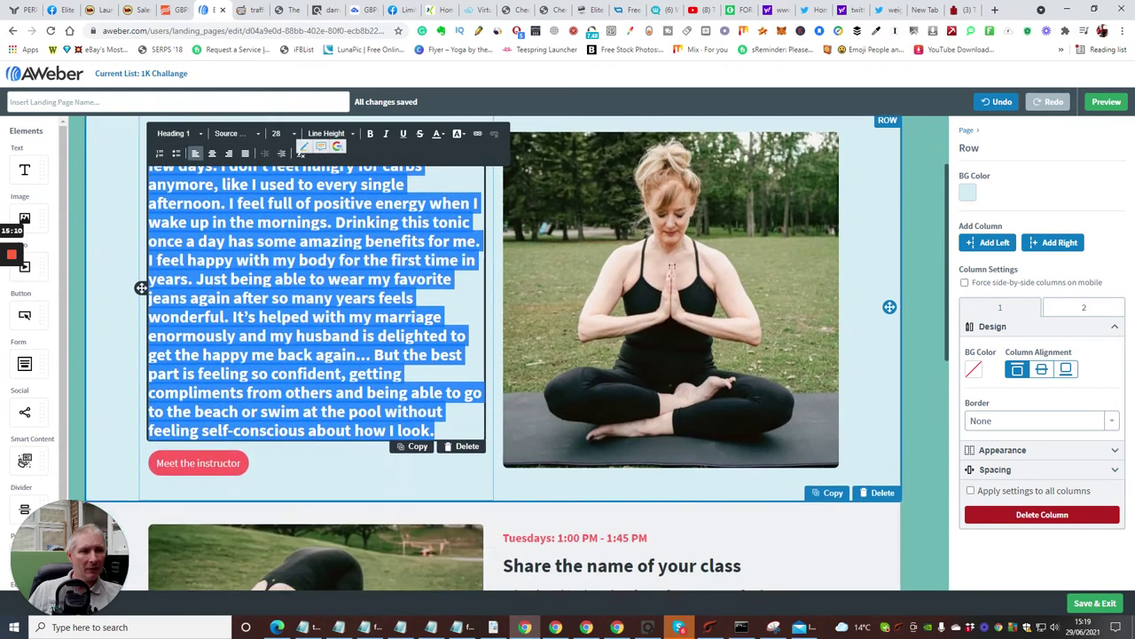
scroll(452, 315, up, 1)
click(292, 183)
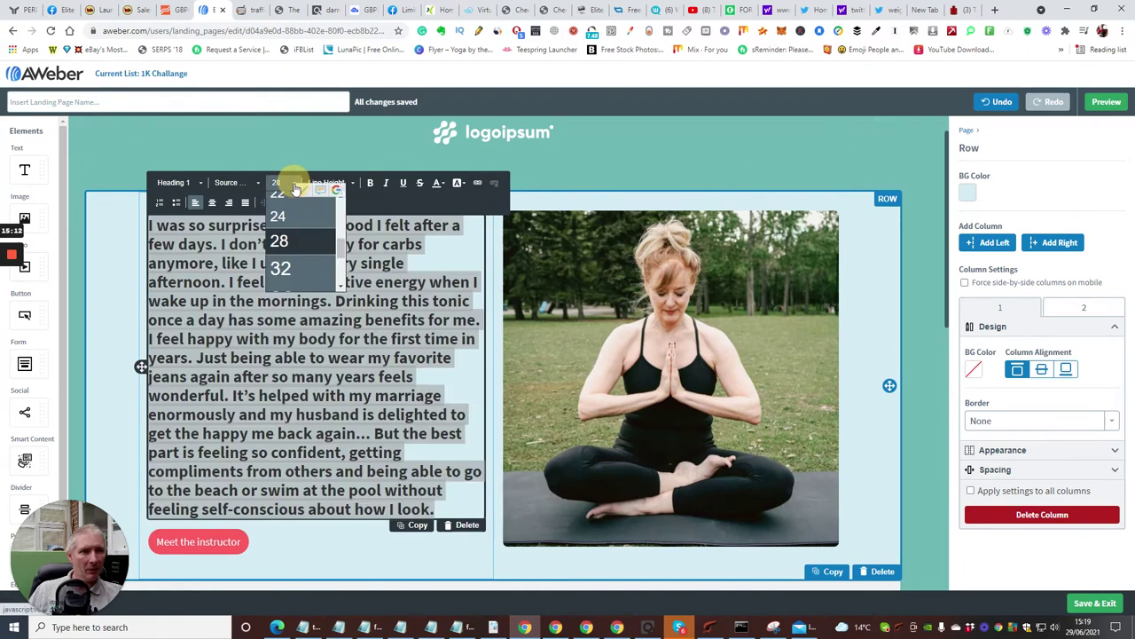
click(298, 213)
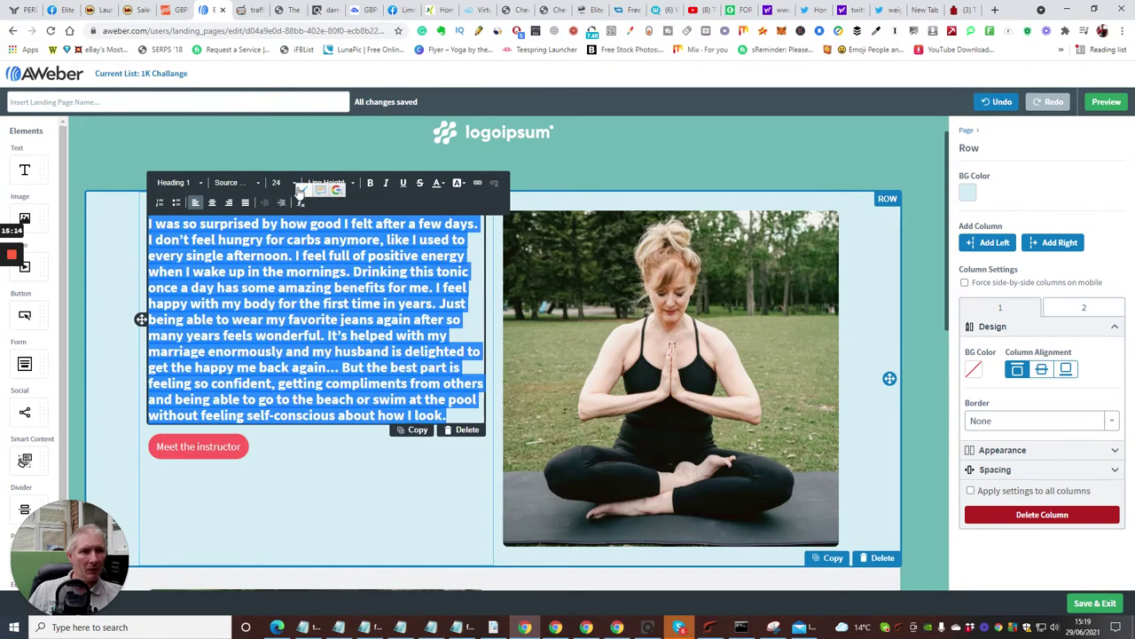
click(294, 183)
click(288, 220)
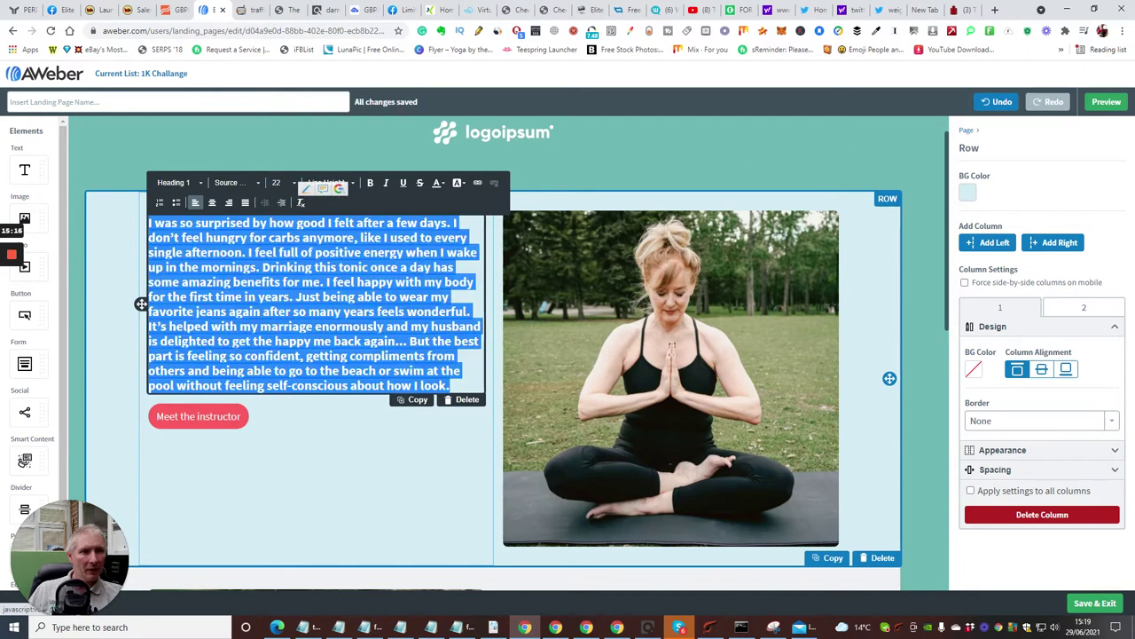
click(295, 188)
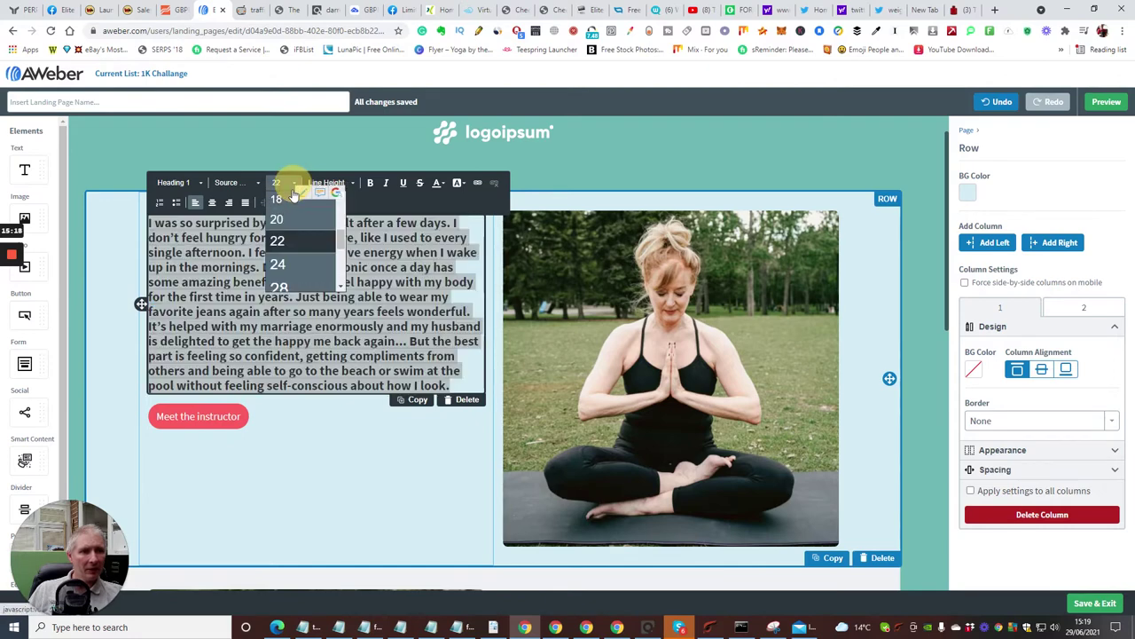
click(286, 210)
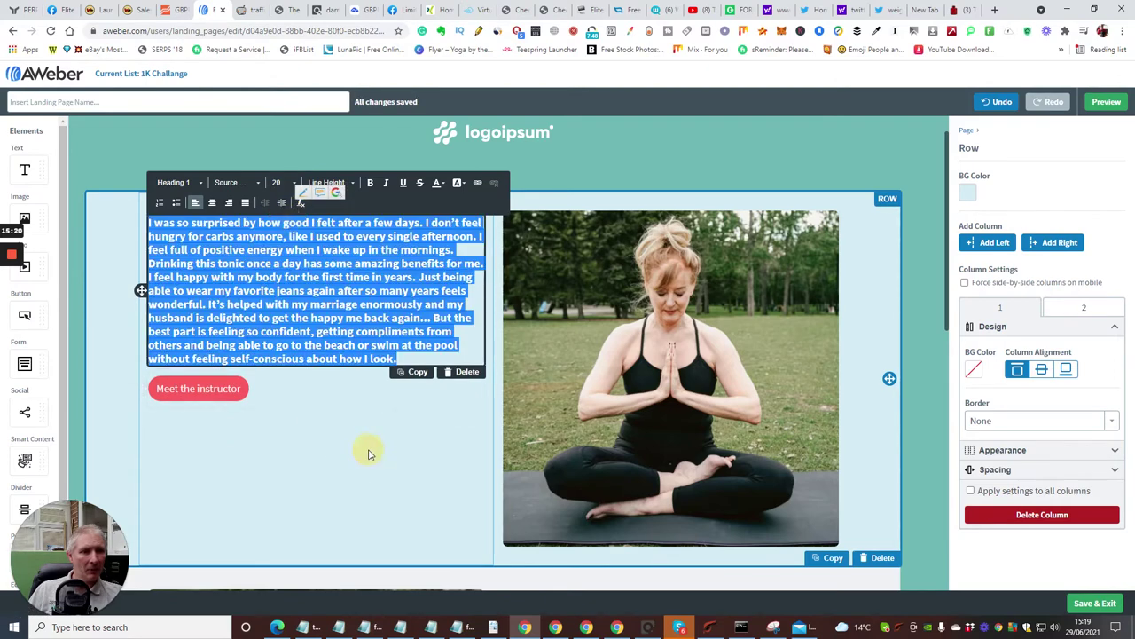
click(362, 458)
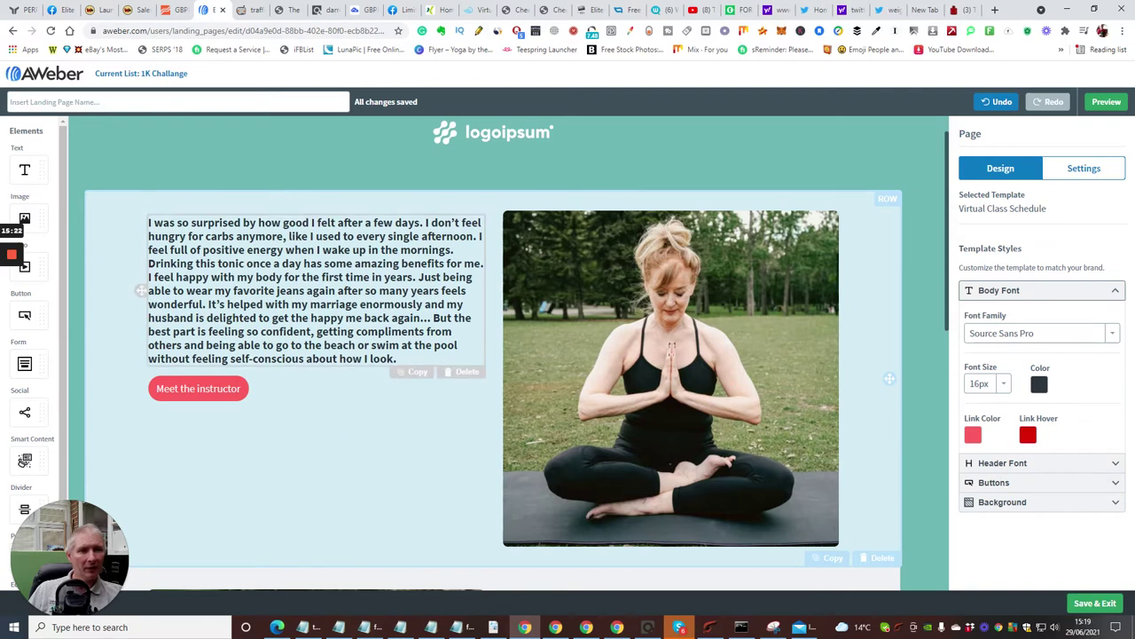
Select the meditating woman photo and start uploading a replacement from the Pictures folder
click(669, 343)
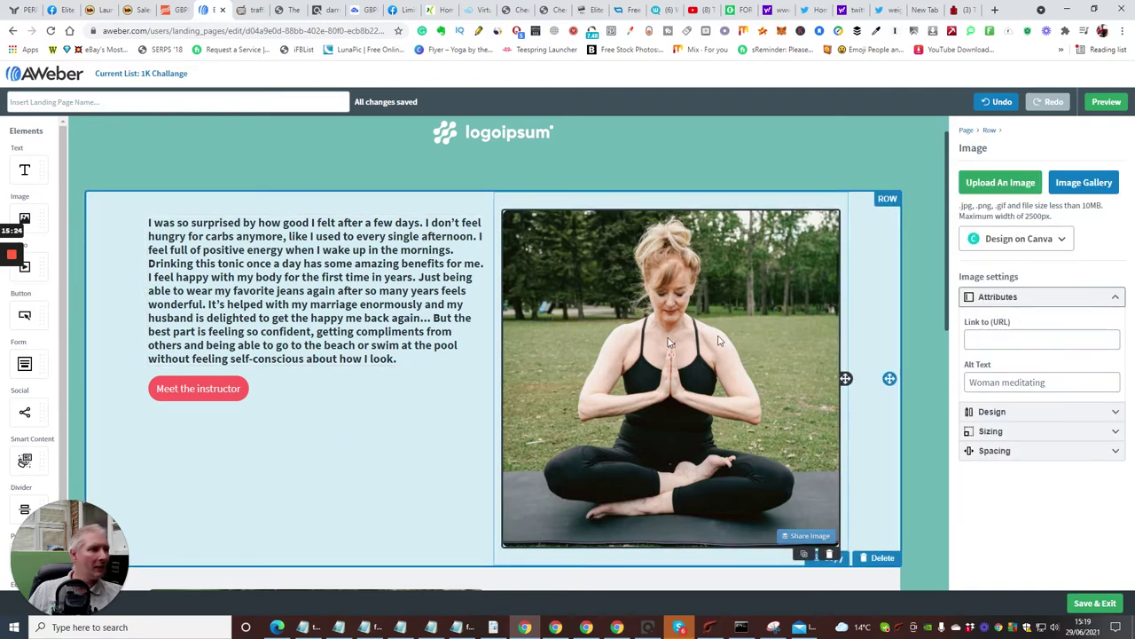
click(855, 266)
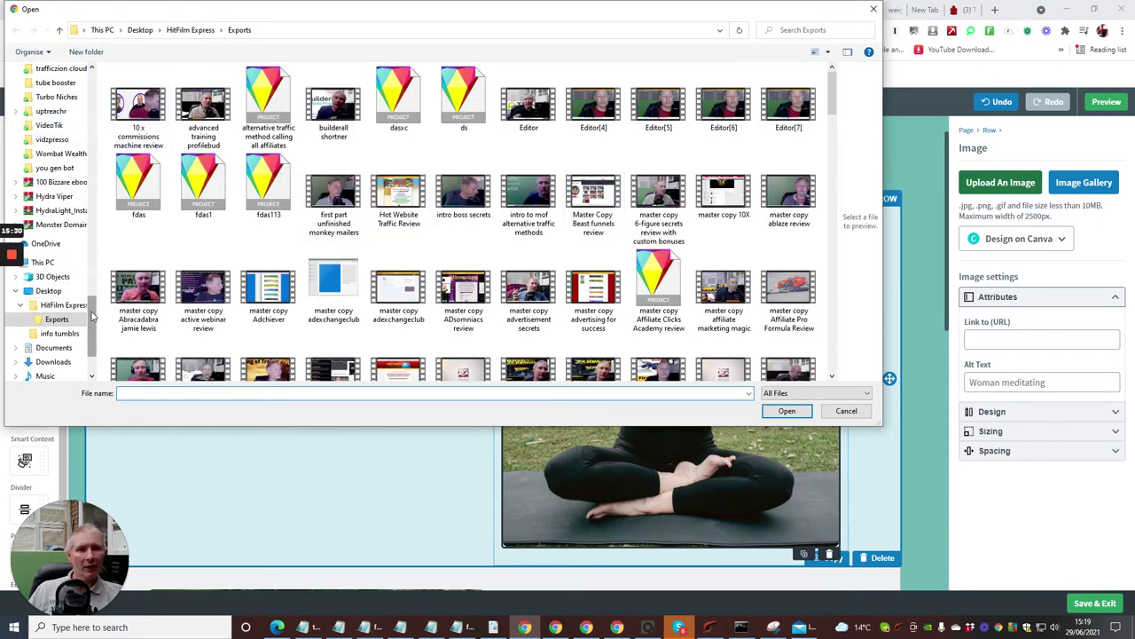
drag(91, 315, 89, 78)
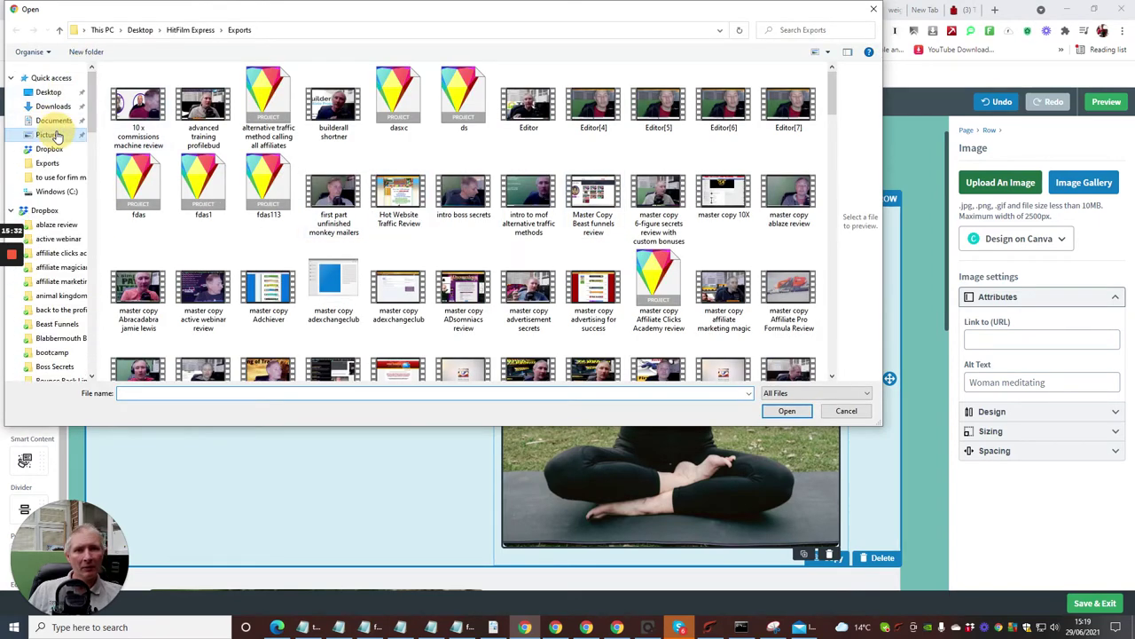
click(55, 135)
Find the 'nicy' image in Pictures and upload it as the replacement photo
scroll(278, 156, down, 5)
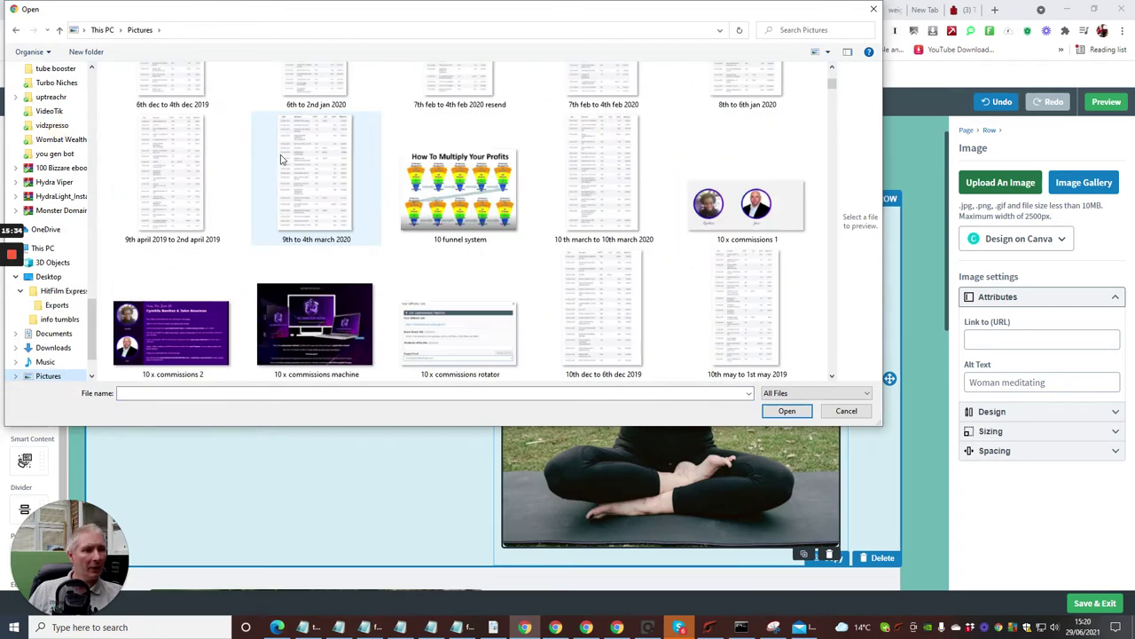
scroll(280, 158, down, 10)
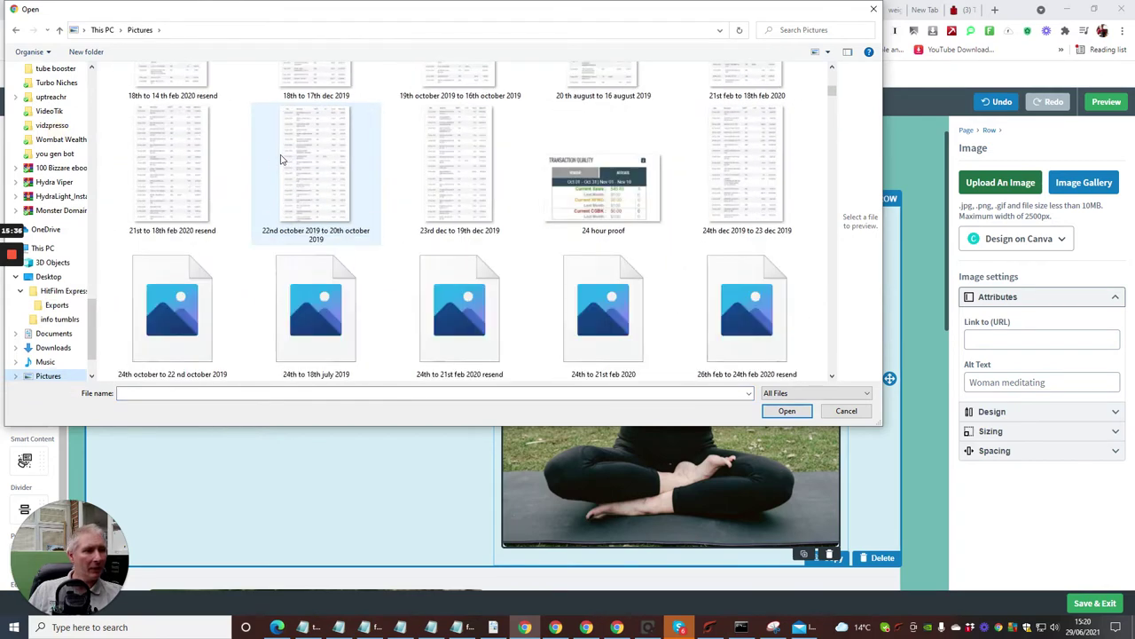
scroll(280, 159, down, 10)
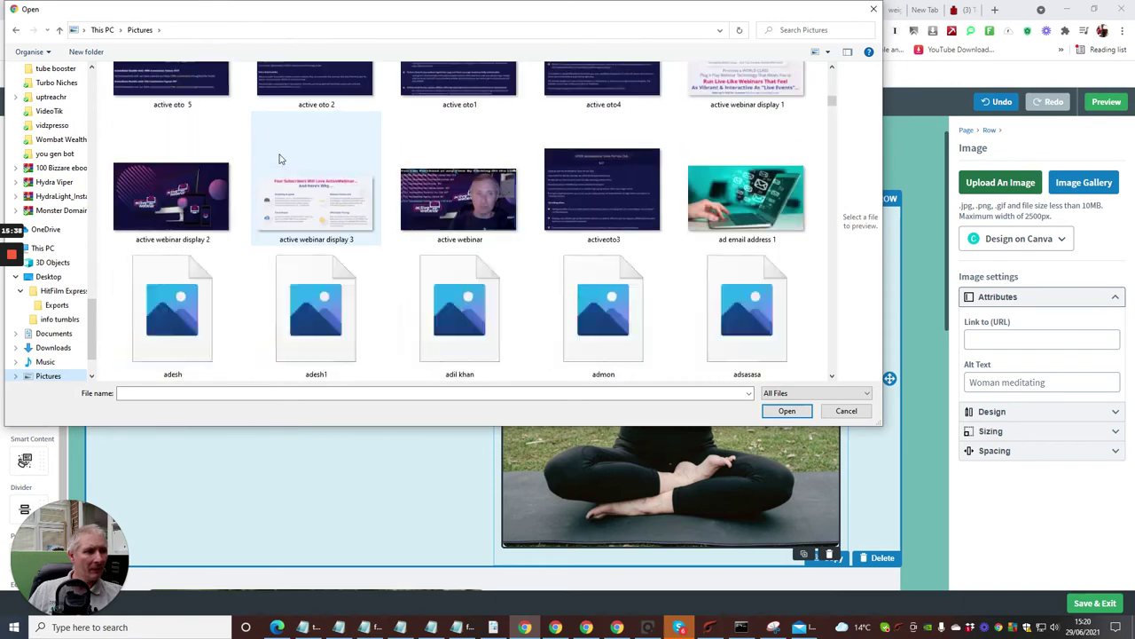
scroll(278, 159, down, 8)
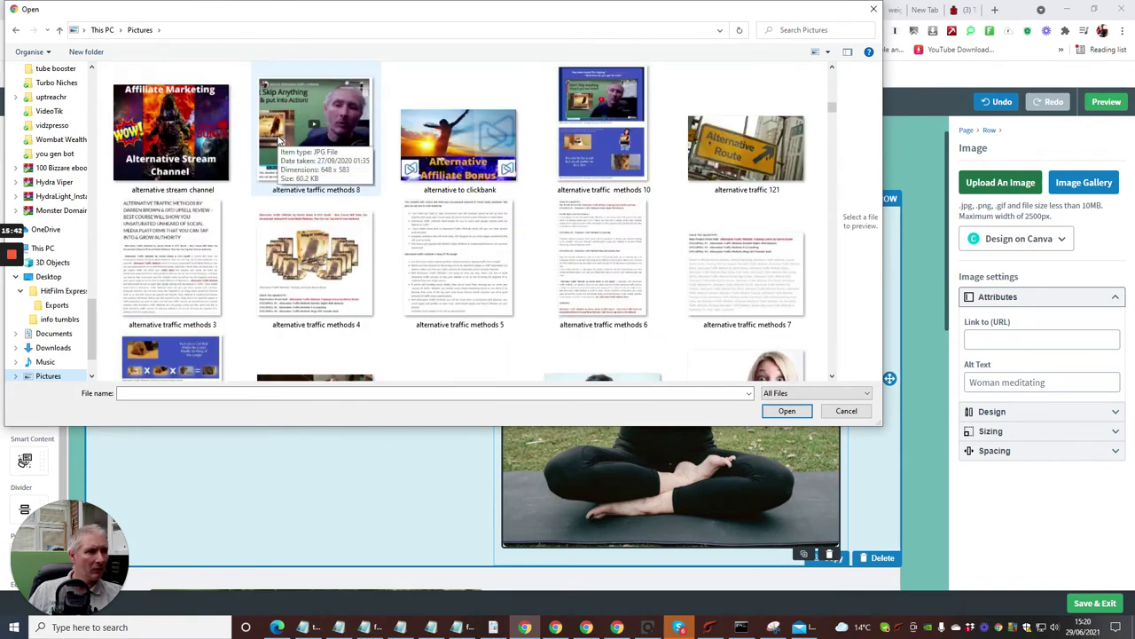
scroll(278, 156, down, 5)
scroll(277, 155, down, 15)
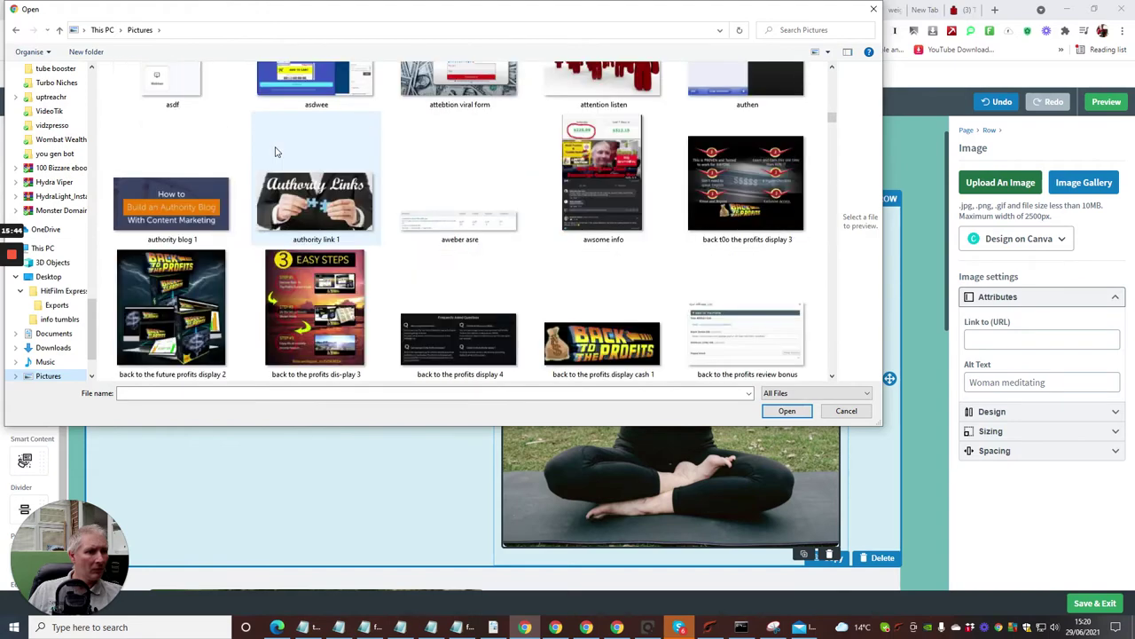
scroll(275, 149, down, 15)
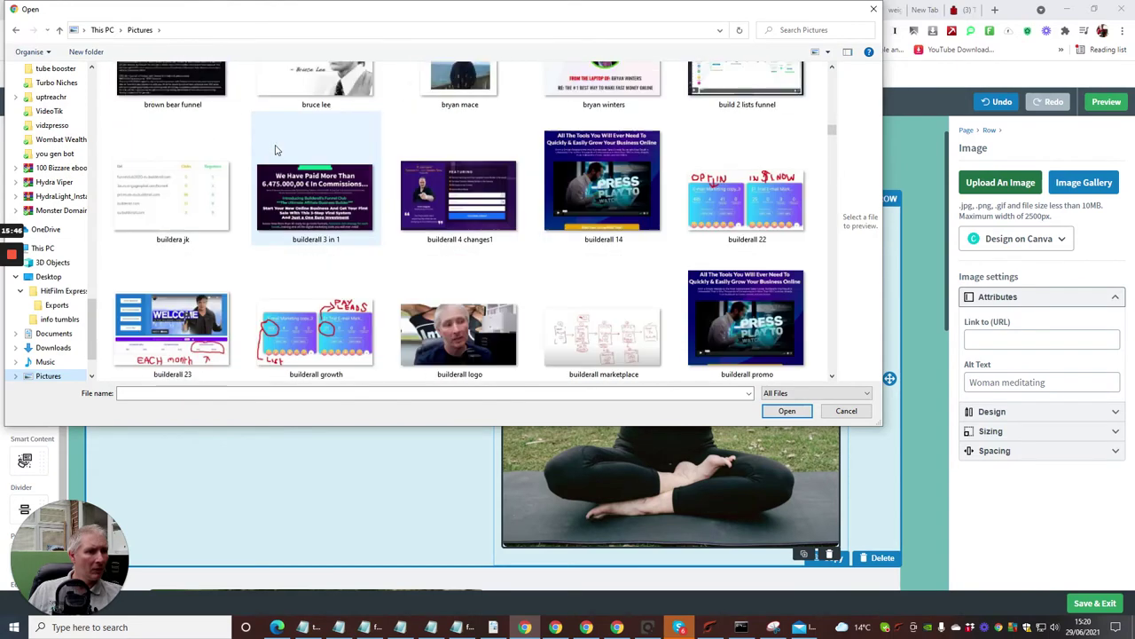
scroll(275, 147, down, 15)
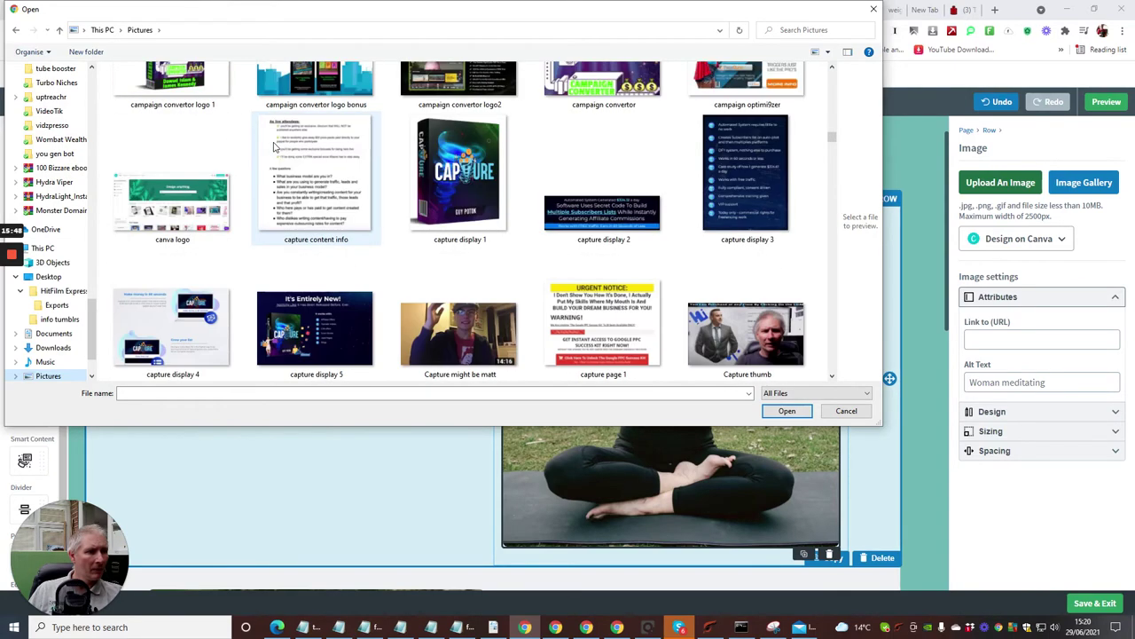
scroll(274, 147, down, 3)
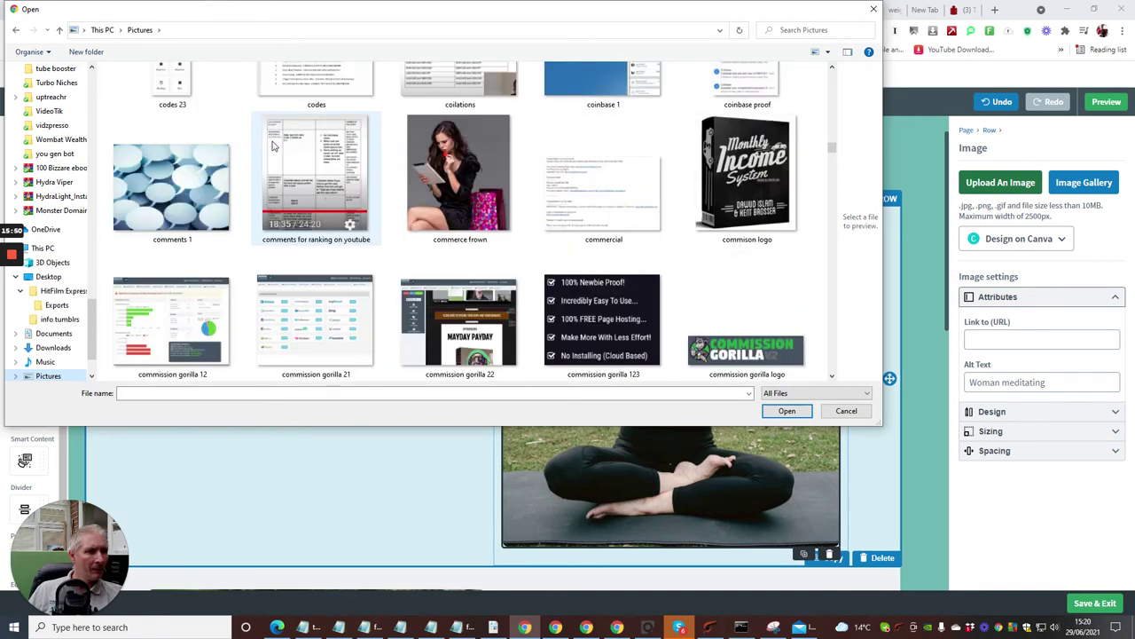
scroll(274, 147, down, 10)
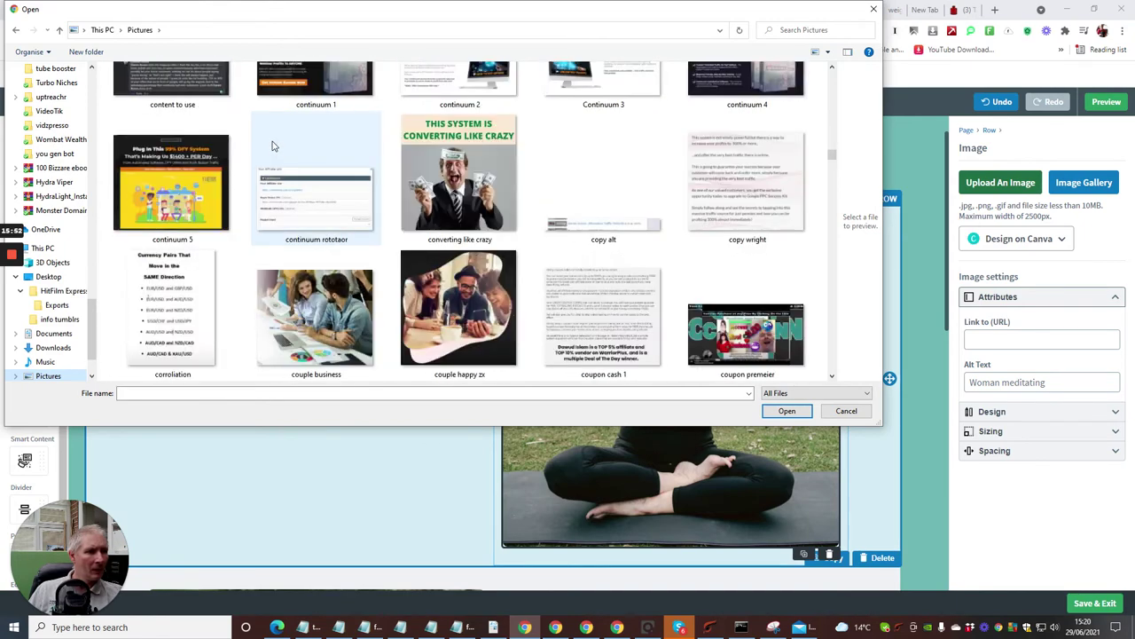
scroll(274, 148, down, 20)
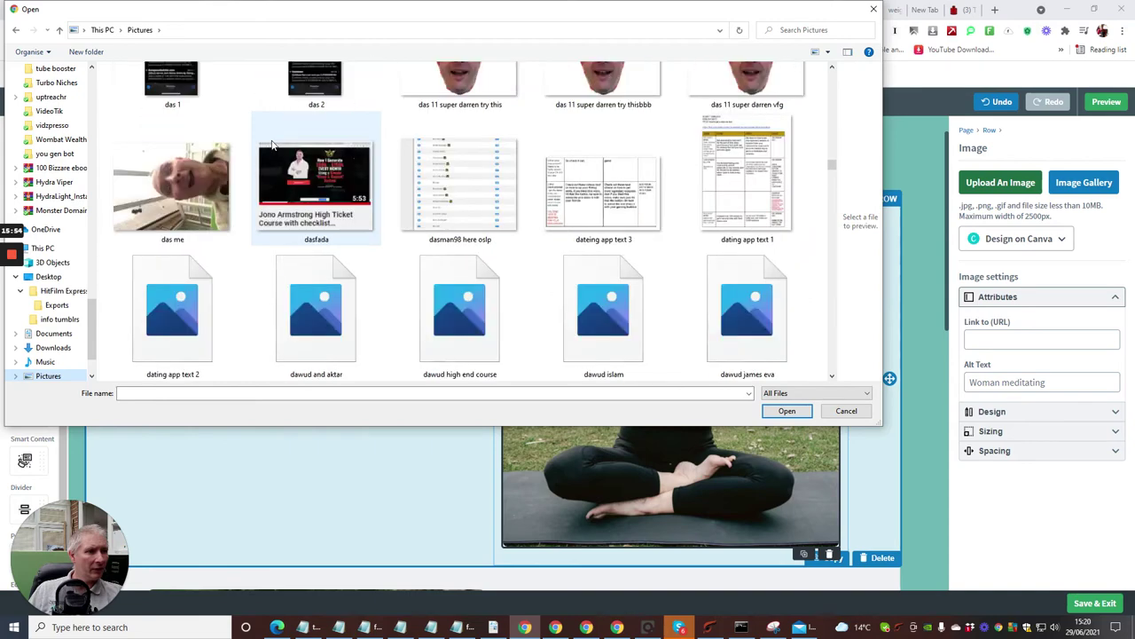
scroll(272, 144, down, 20)
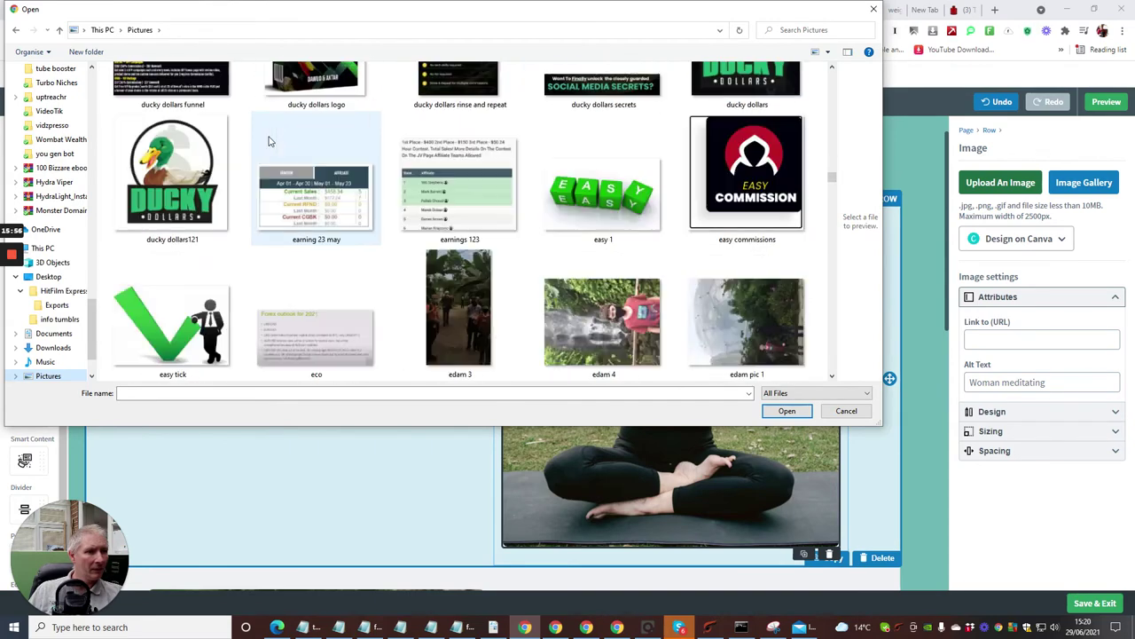
scroll(271, 141, down, 15)
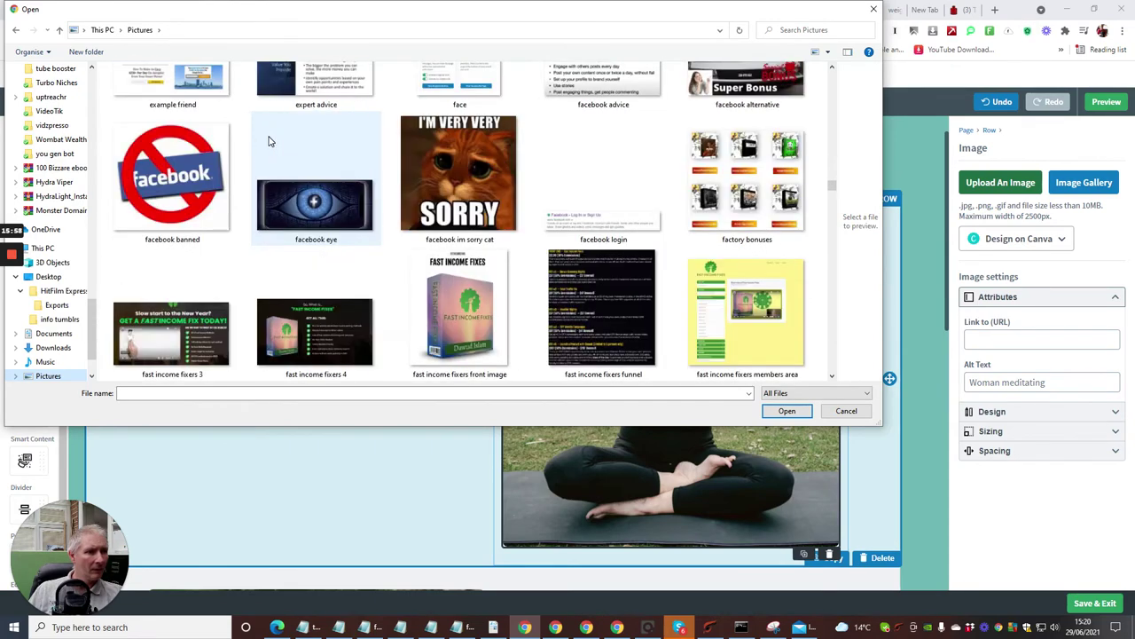
scroll(271, 141, down, 10)
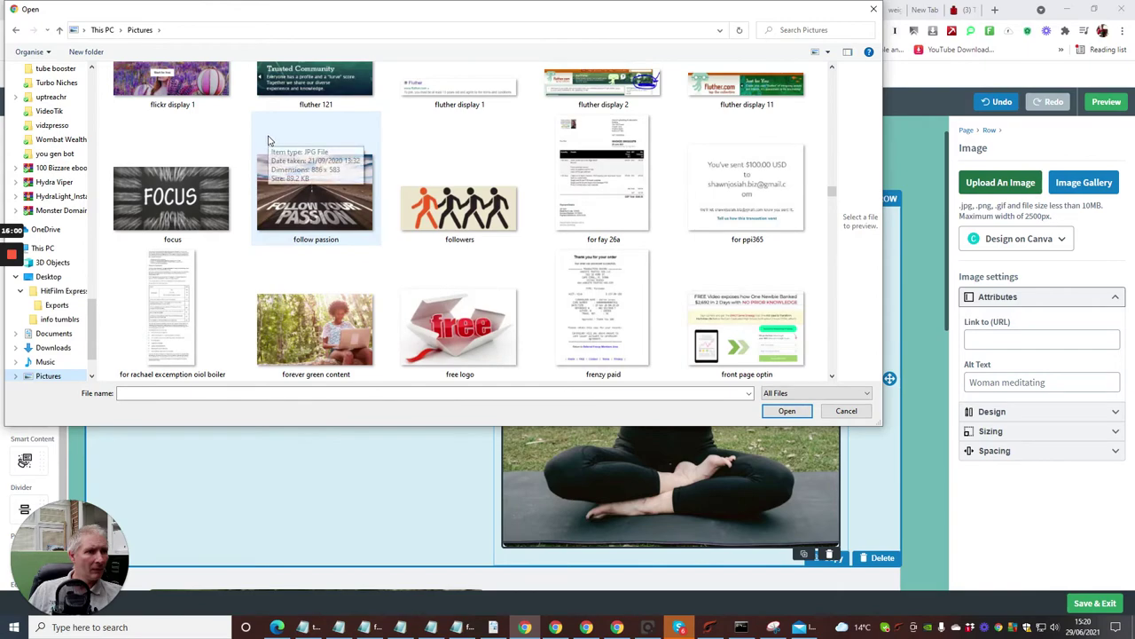
scroll(268, 138, down, 15)
scroll(266, 134, down, 10)
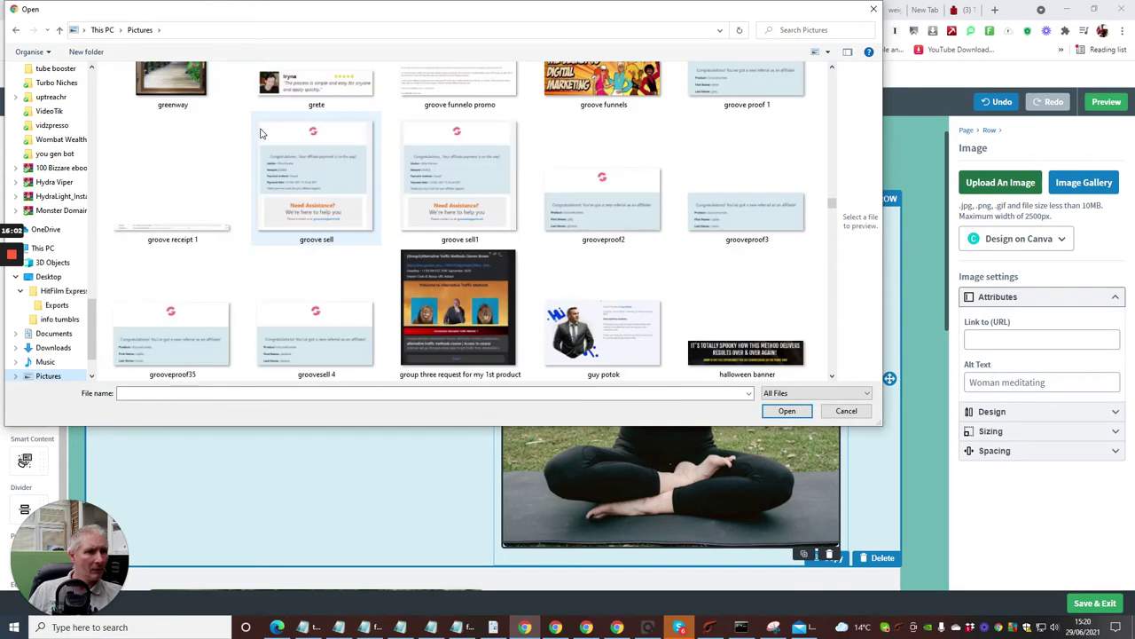
scroll(260, 132, down, 20)
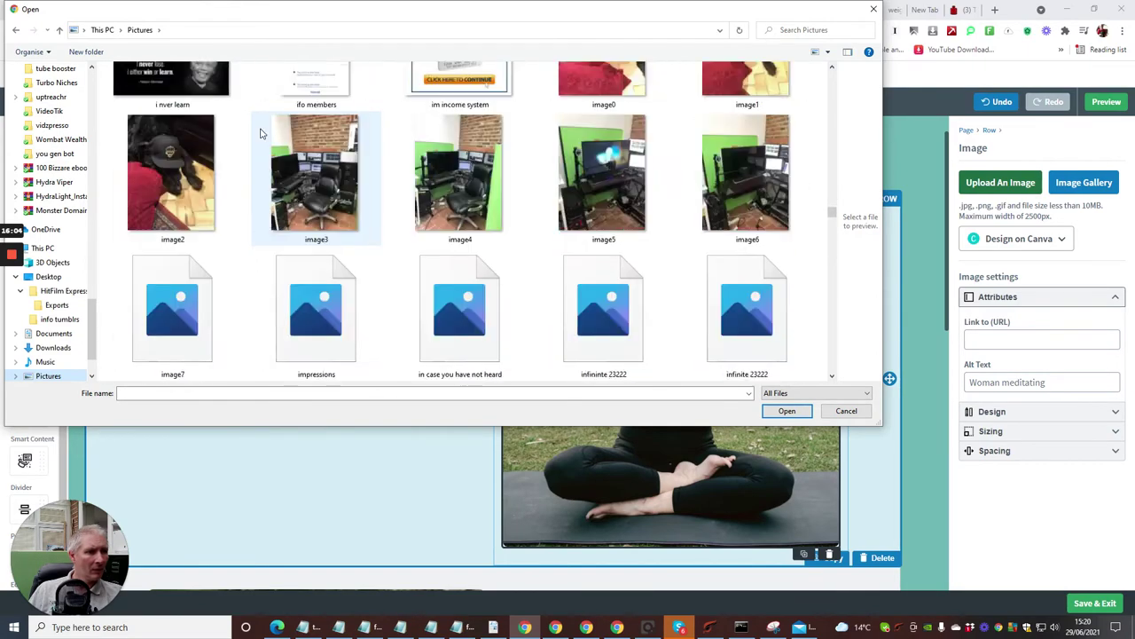
scroll(257, 131, down, 8)
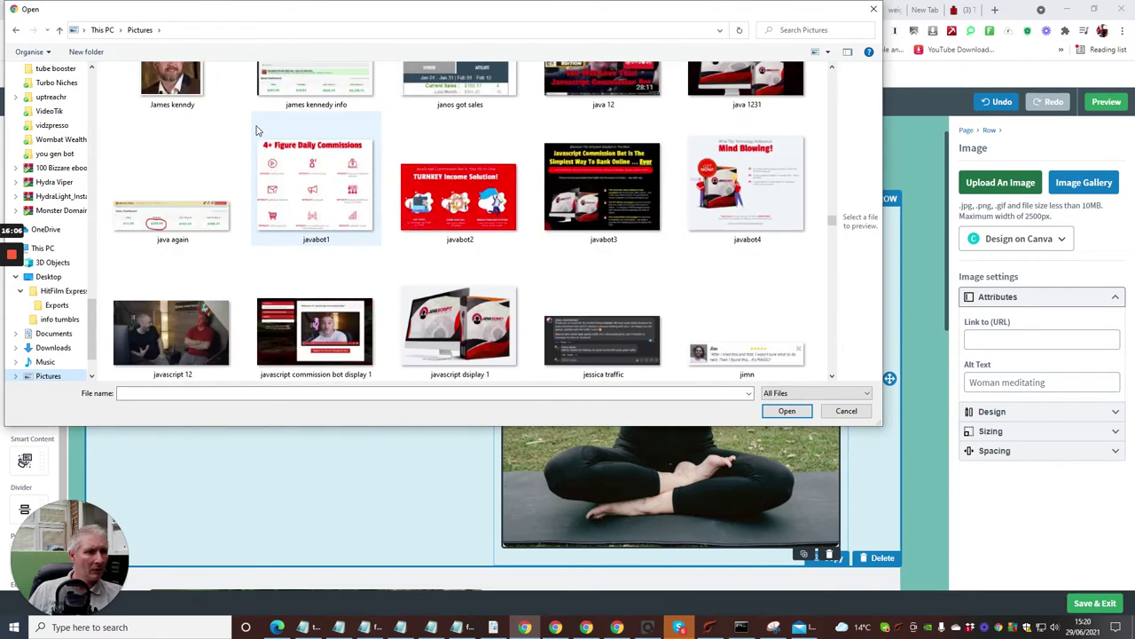
scroll(257, 131, down, 15)
scroll(257, 131, down, 20)
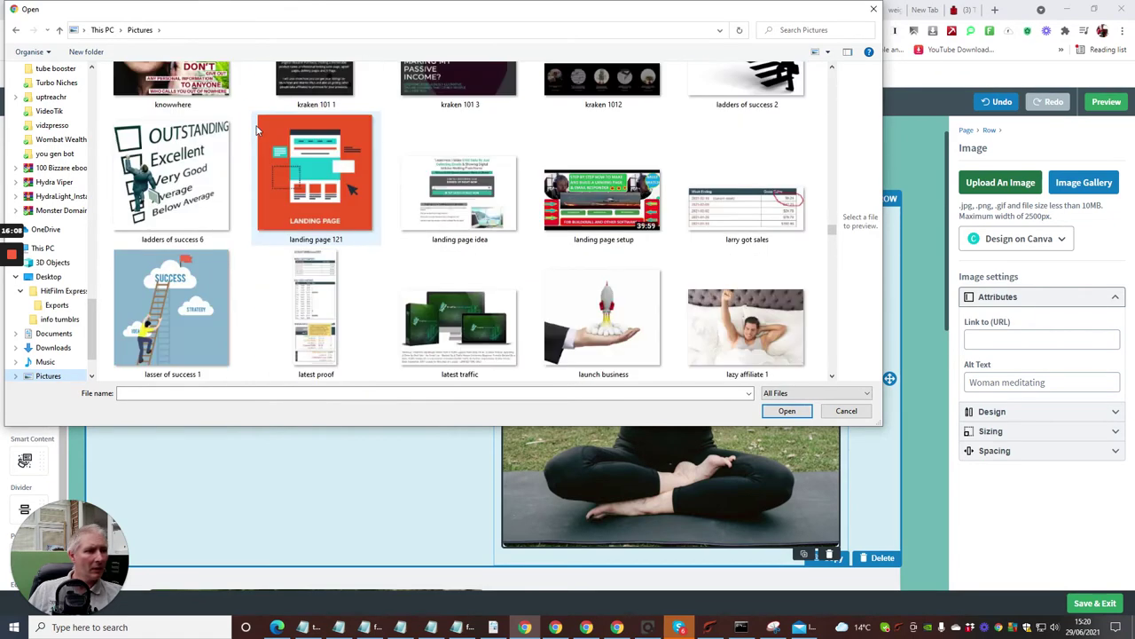
scroll(257, 131, down, 12)
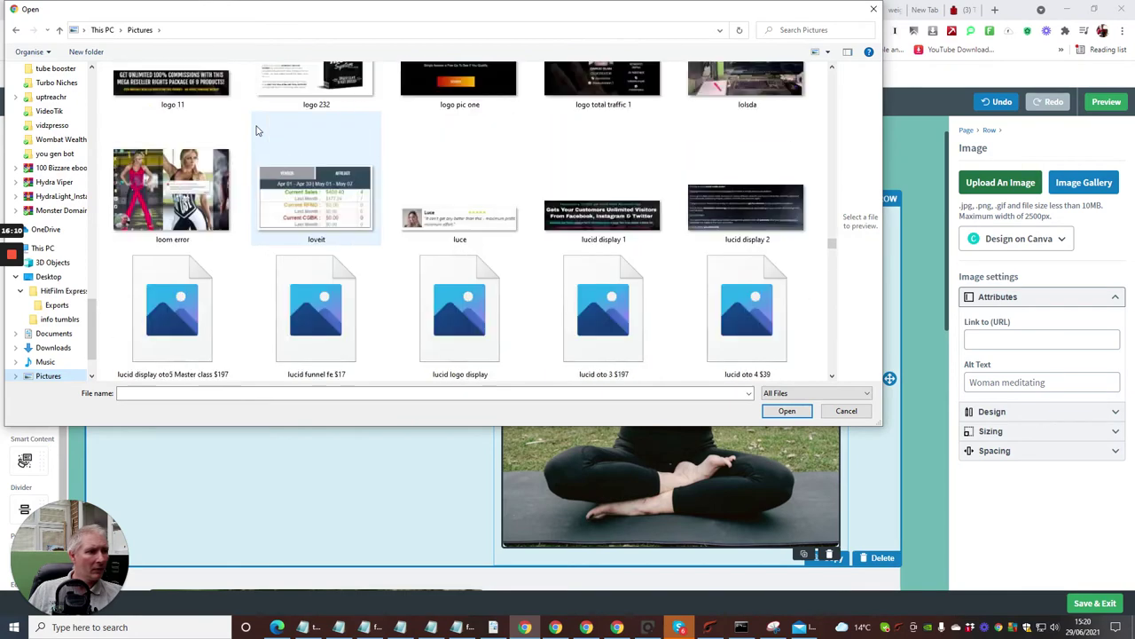
scroll(252, 129, down, 20)
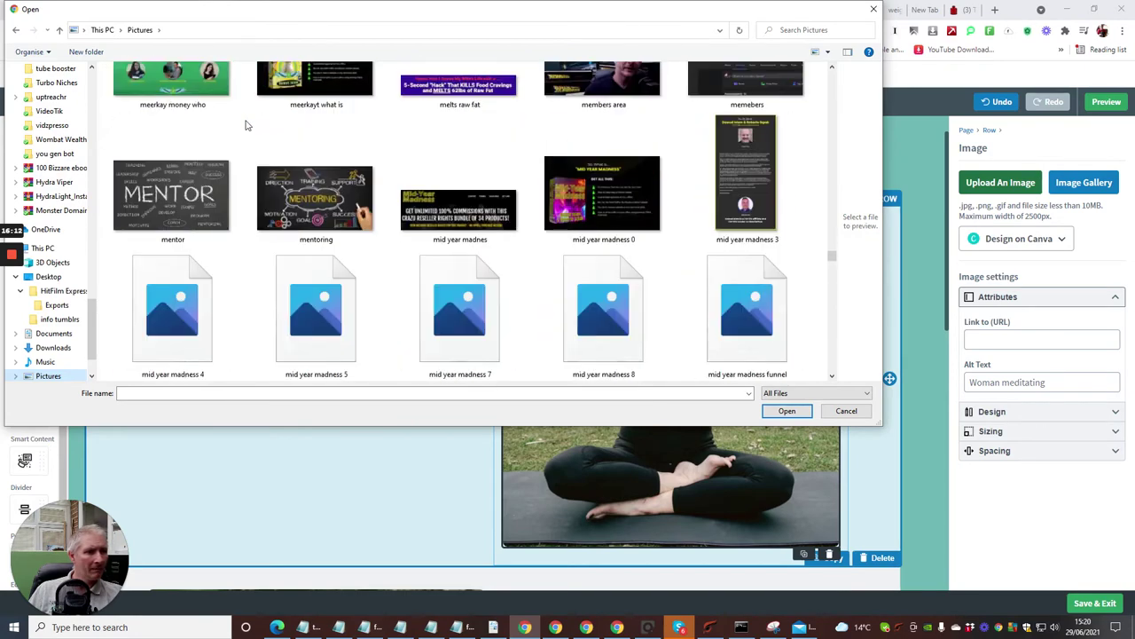
scroll(247, 125, down, 8)
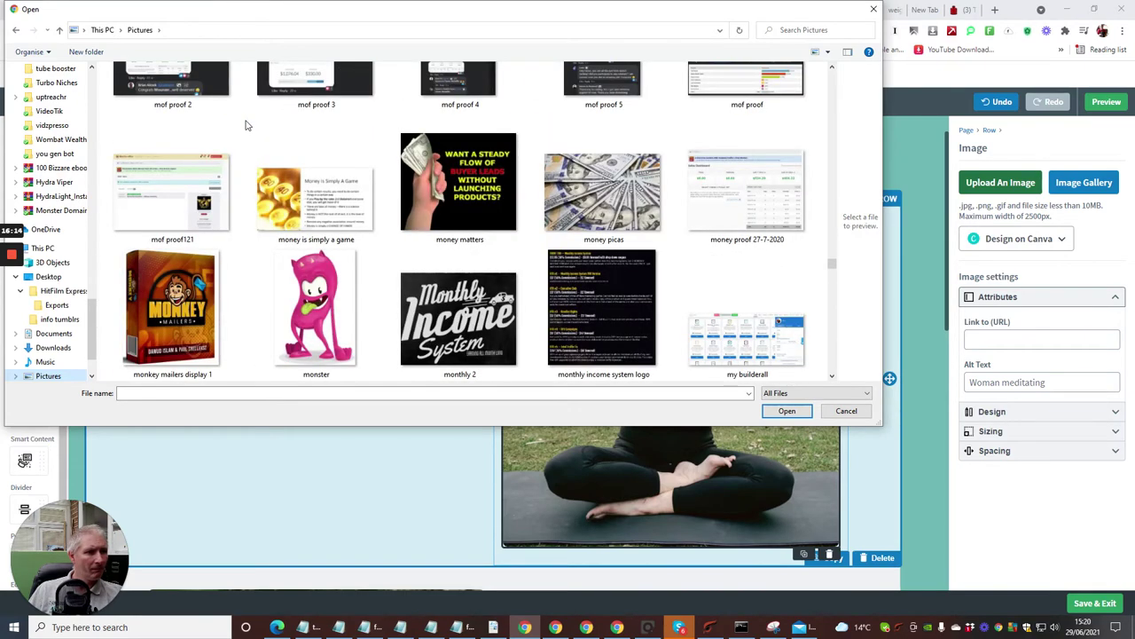
scroll(247, 125, down, 20)
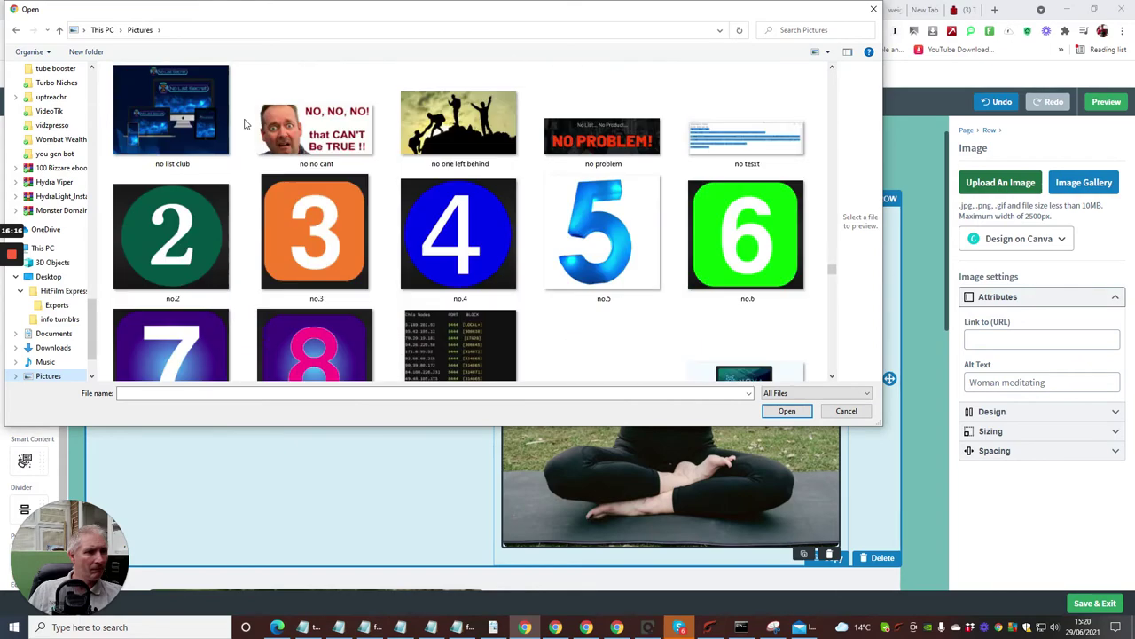
scroll(244, 124, up, 3)
scroll(245, 124, down, 3)
scroll(245, 124, up, 3)
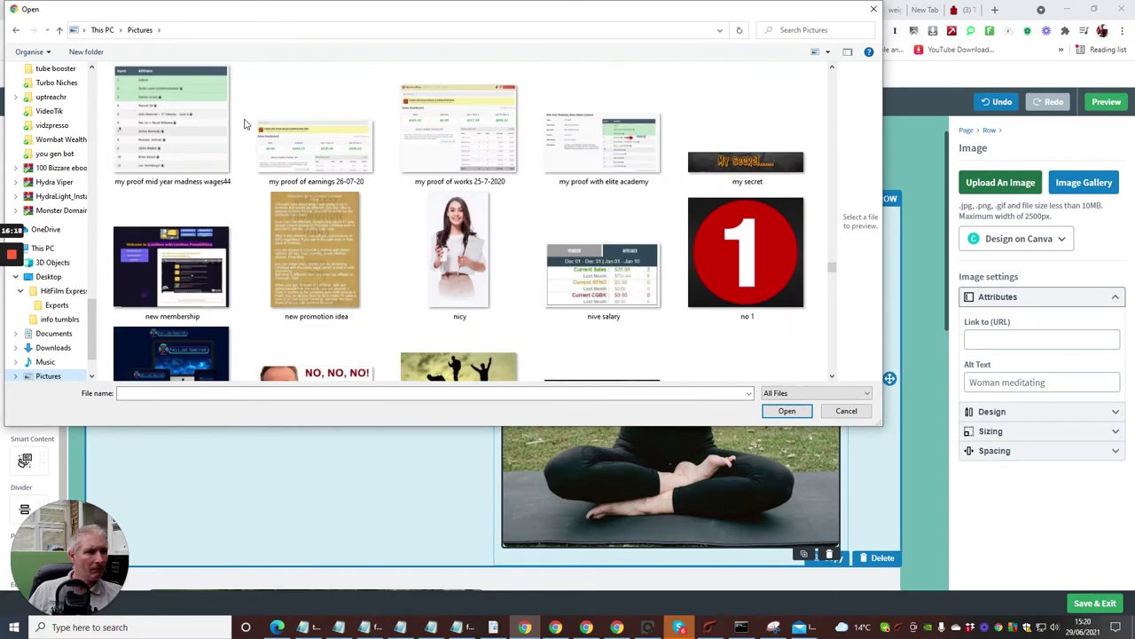
click(459, 266)
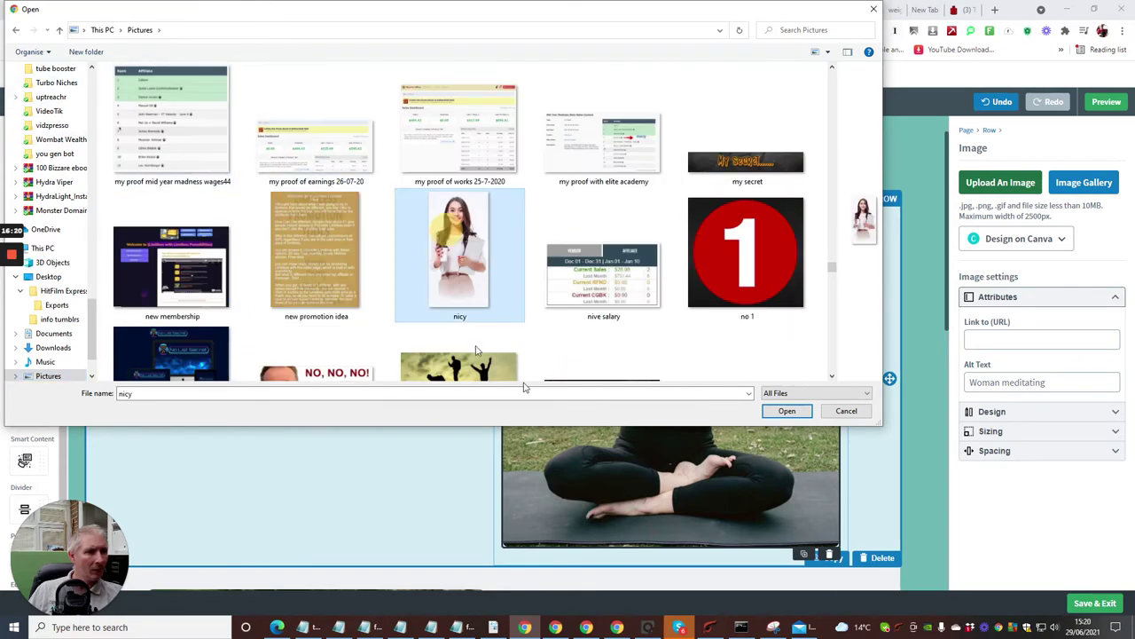
click(786, 411)
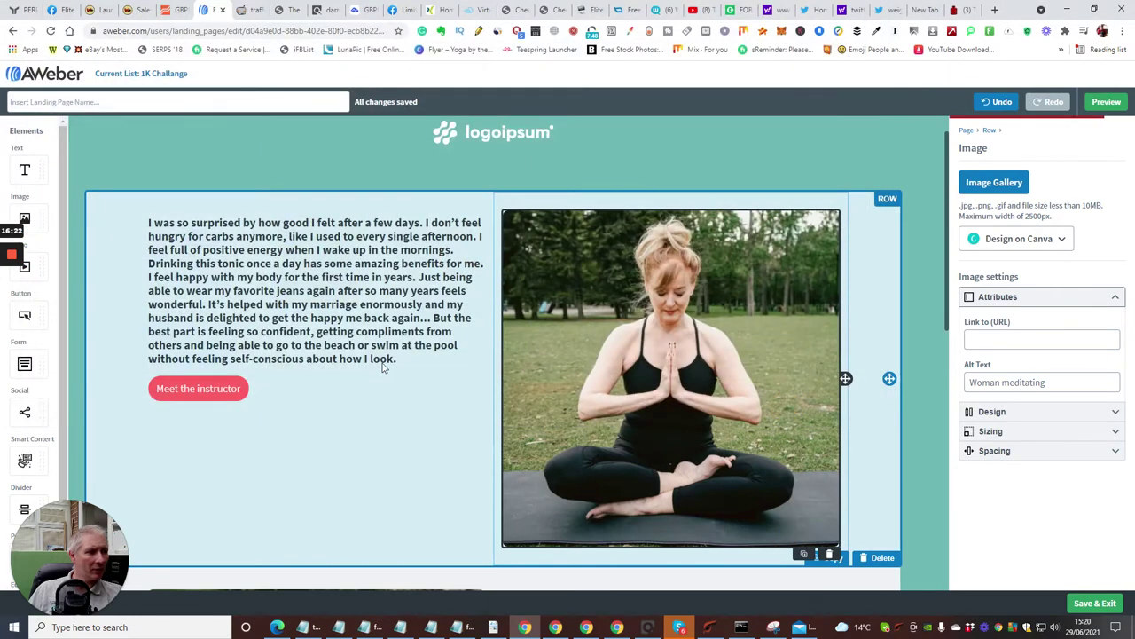
Review the class rows, select the Tuesday class photo, and open a new blank browser tab
scroll(510, 271, down, 3)
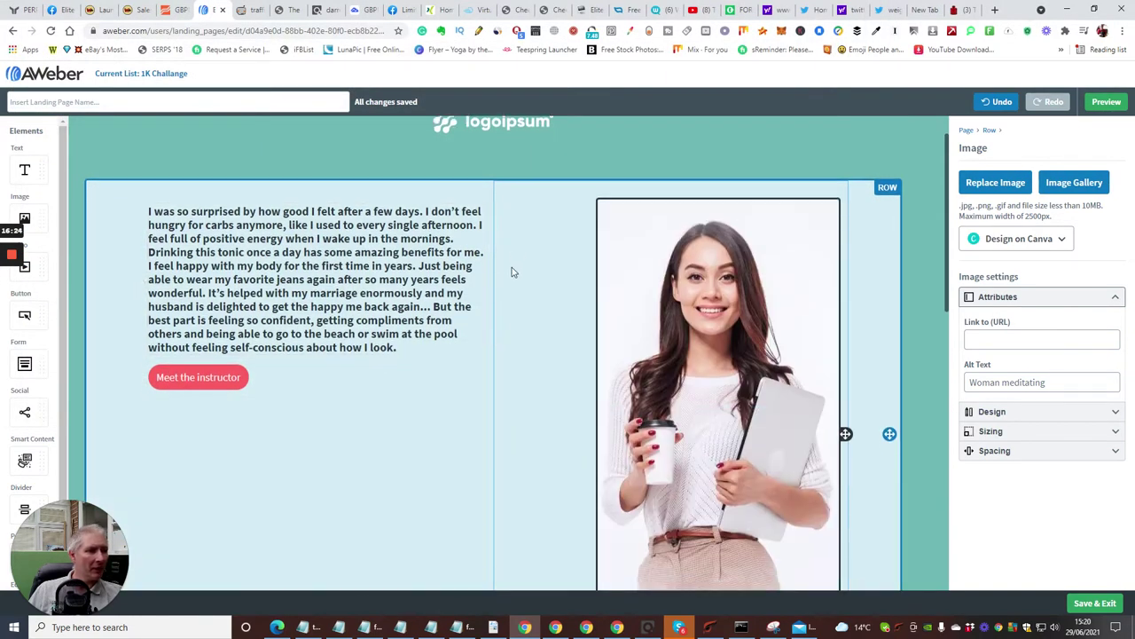
scroll(510, 219, up, 2)
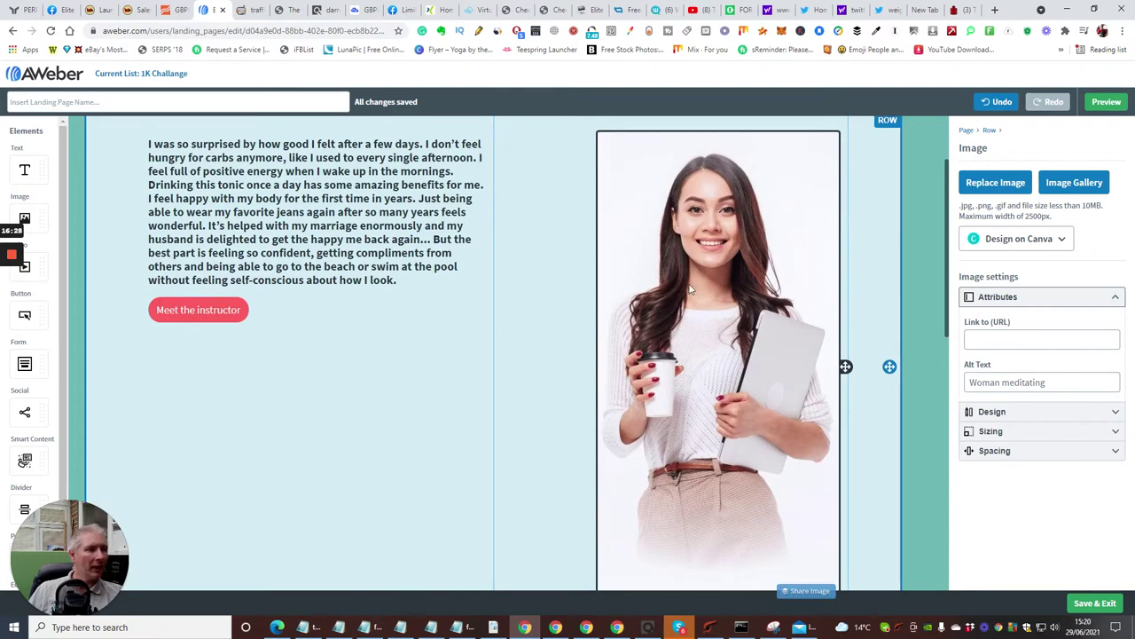
scroll(558, 287, down, 6)
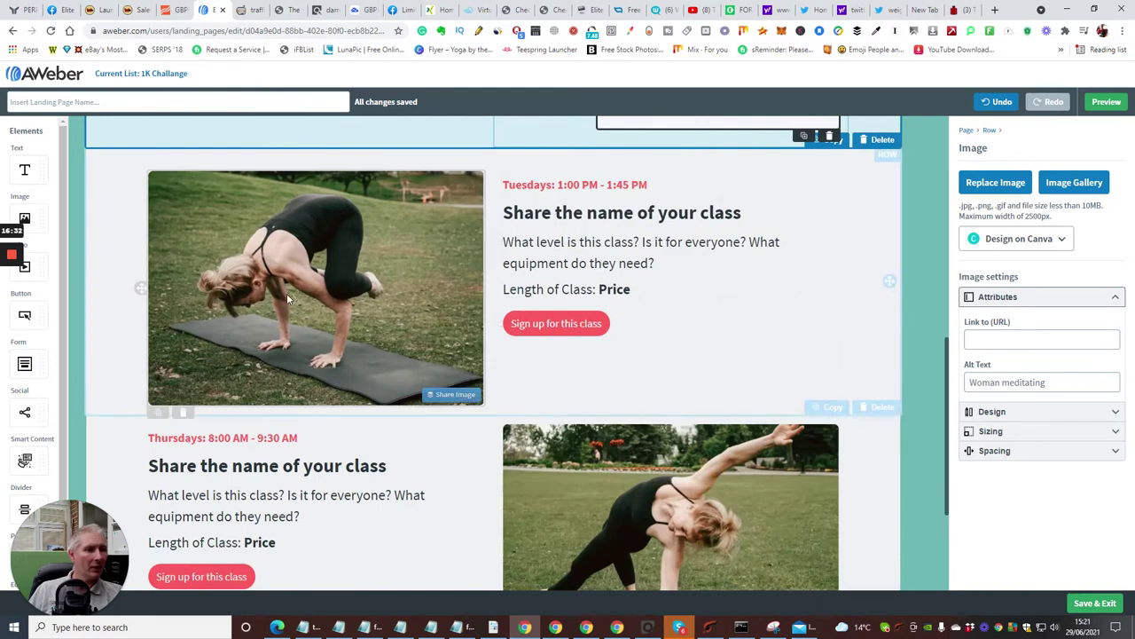
click(288, 298)
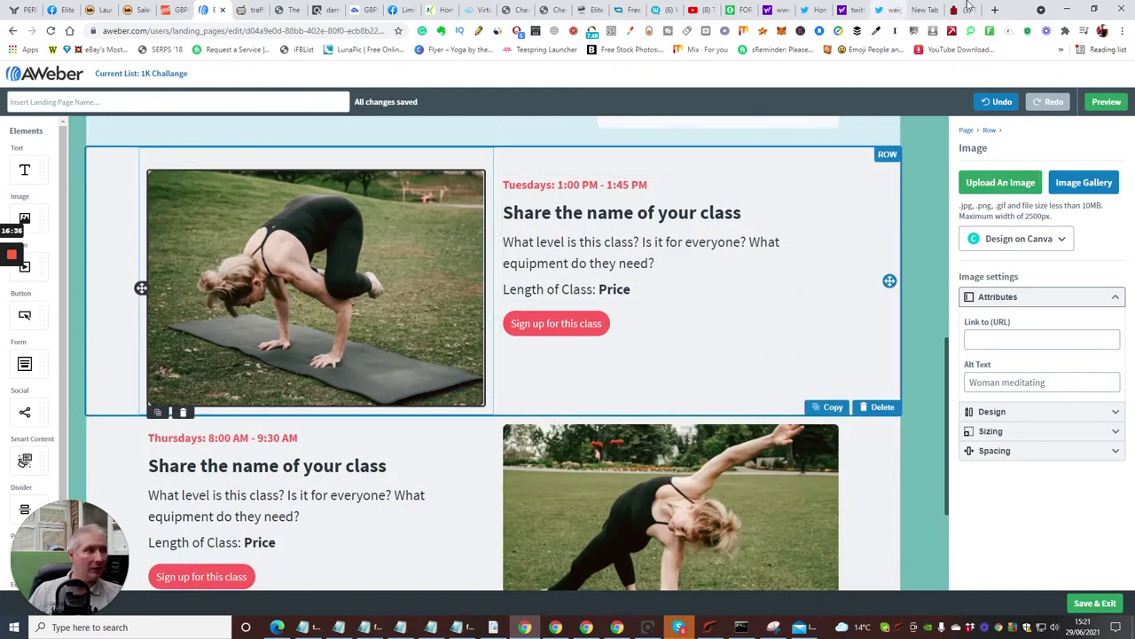
click(998, 9)
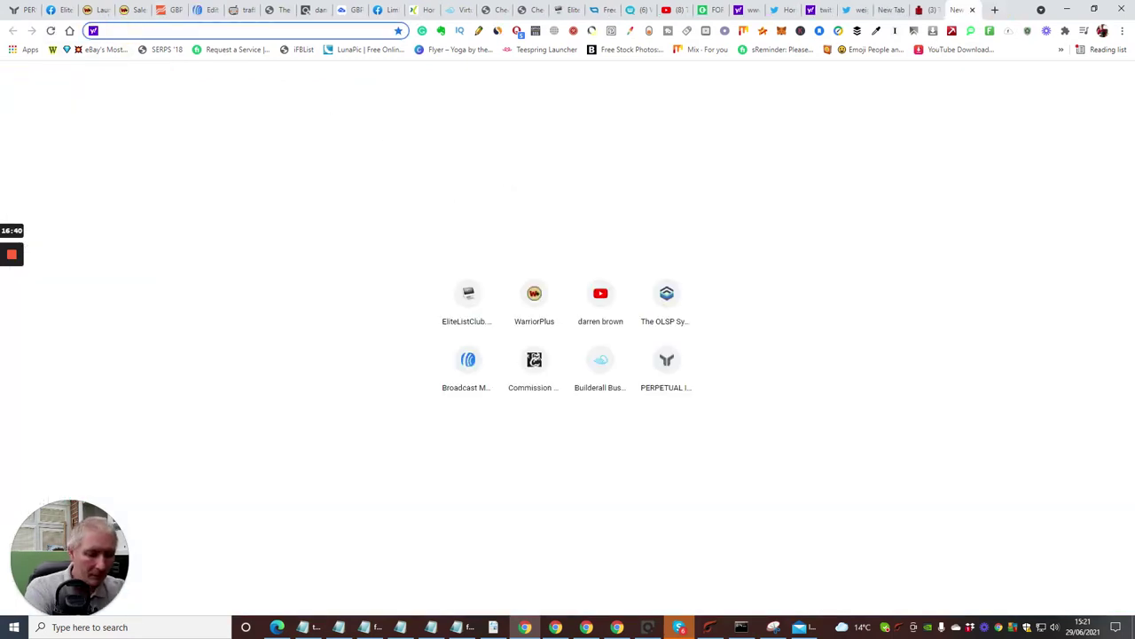
Search 'fat' from the address bar to find the belly-fat stock video clip
text(fat)
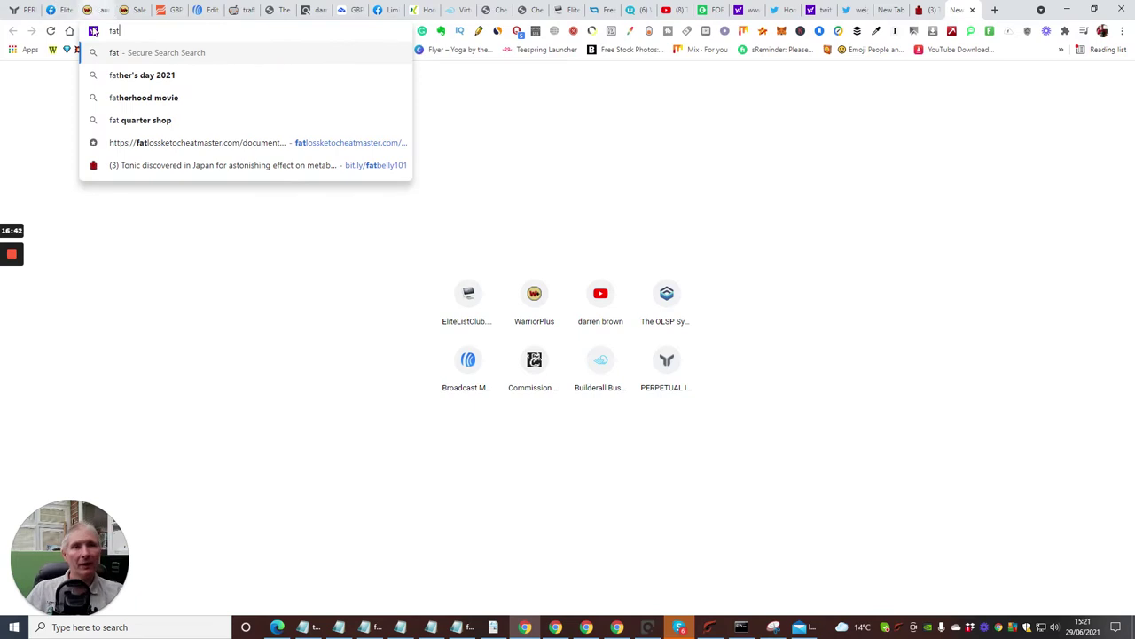
key(Return)
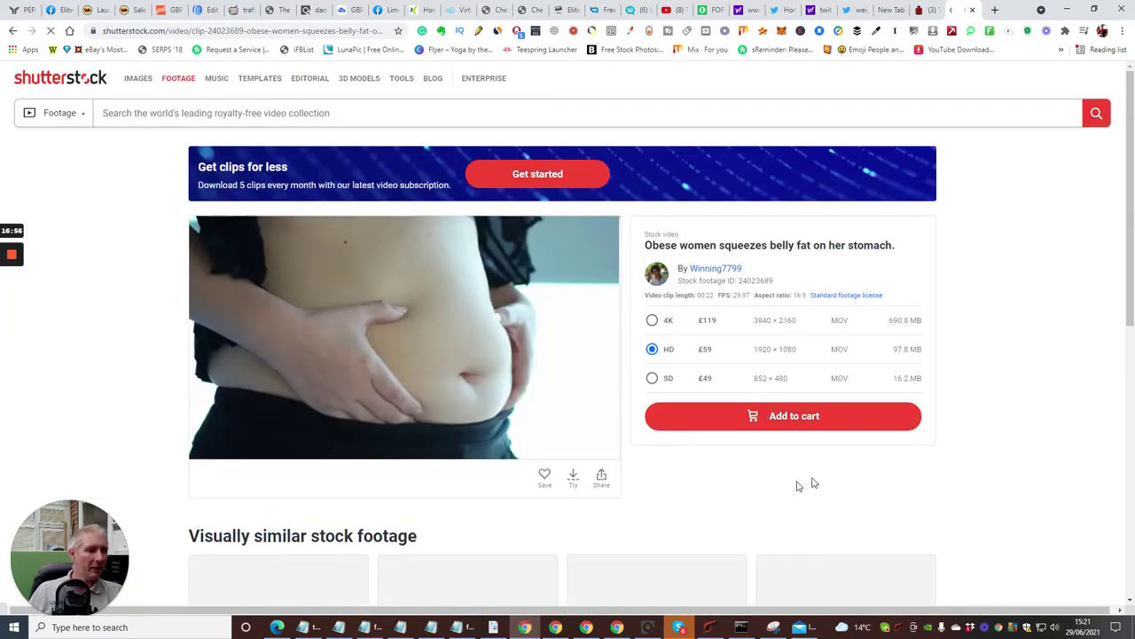
Capture the belly-fat video frame as a new snip in Snipping Tool
click(772, 628)
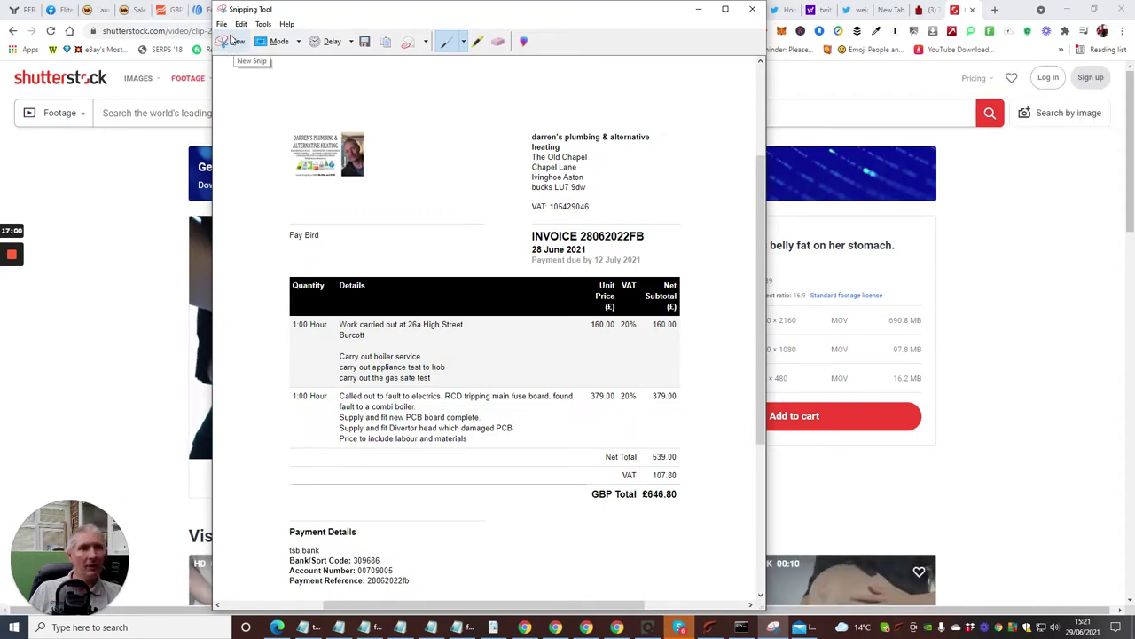
click(232, 41)
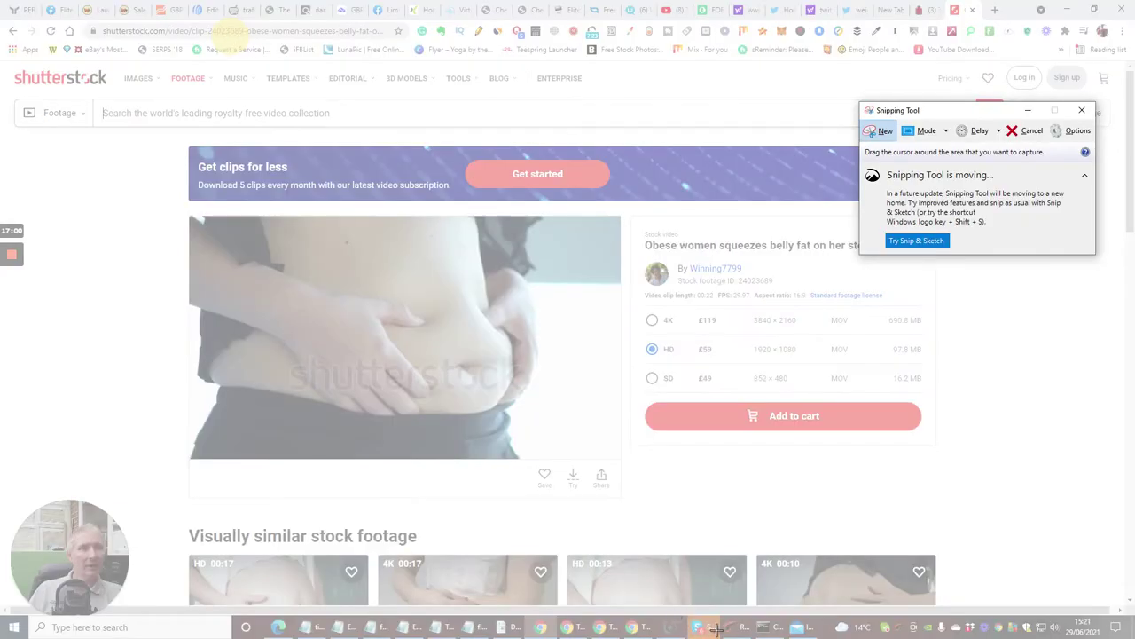
key(Escape)
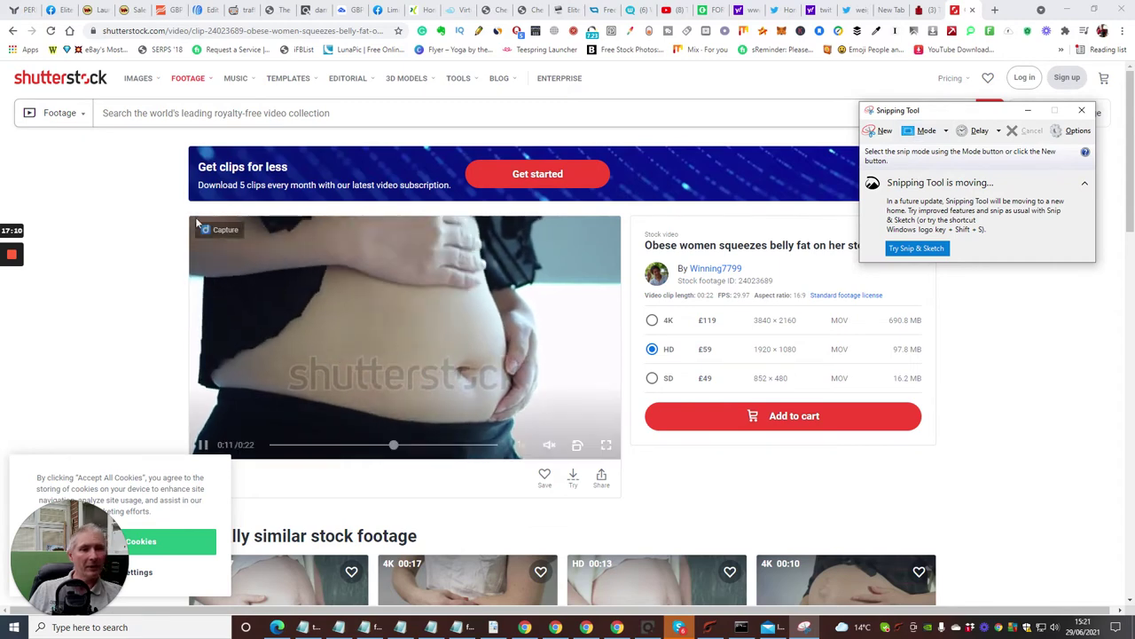
click(885, 133)
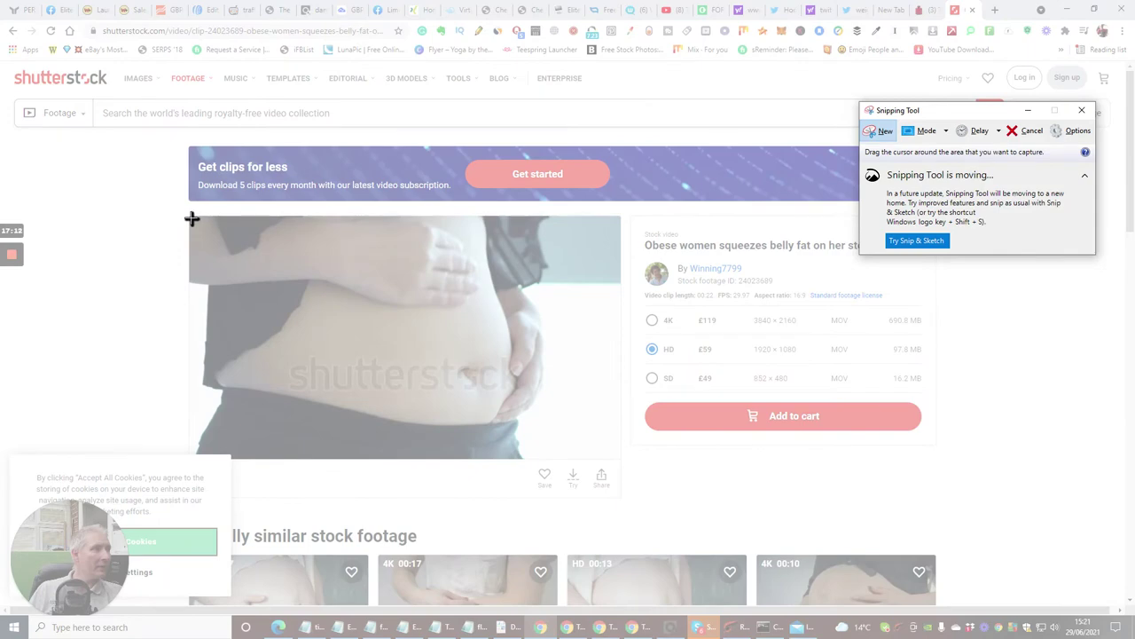
drag(192, 218, 616, 456)
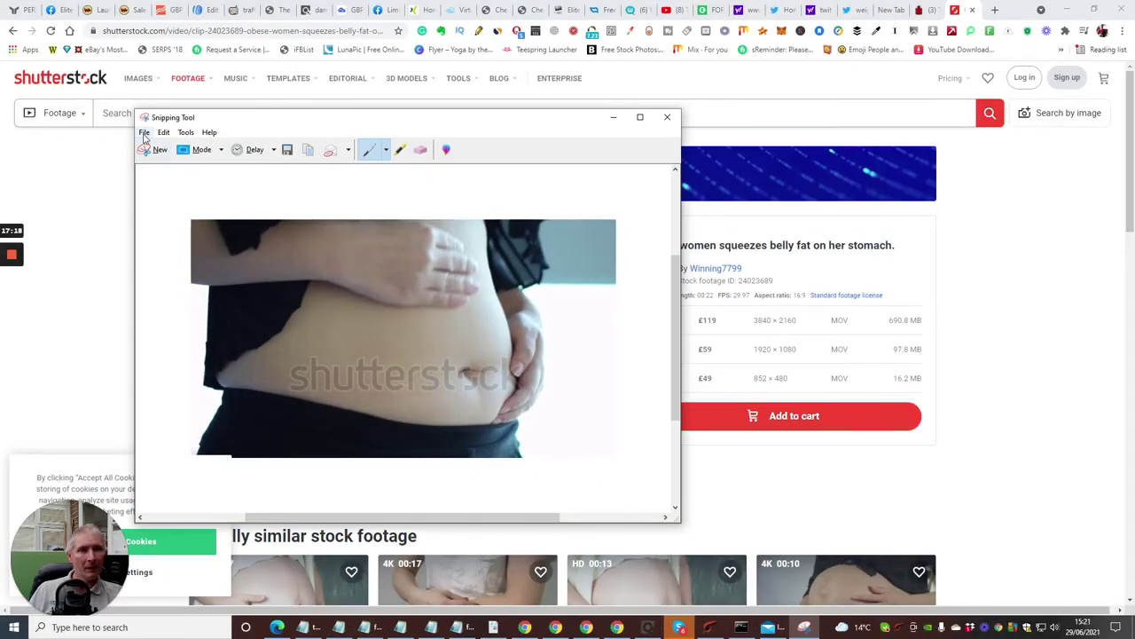
Save the capture as 'fat' in the Pictures folder
click(143, 133)
click(164, 164)
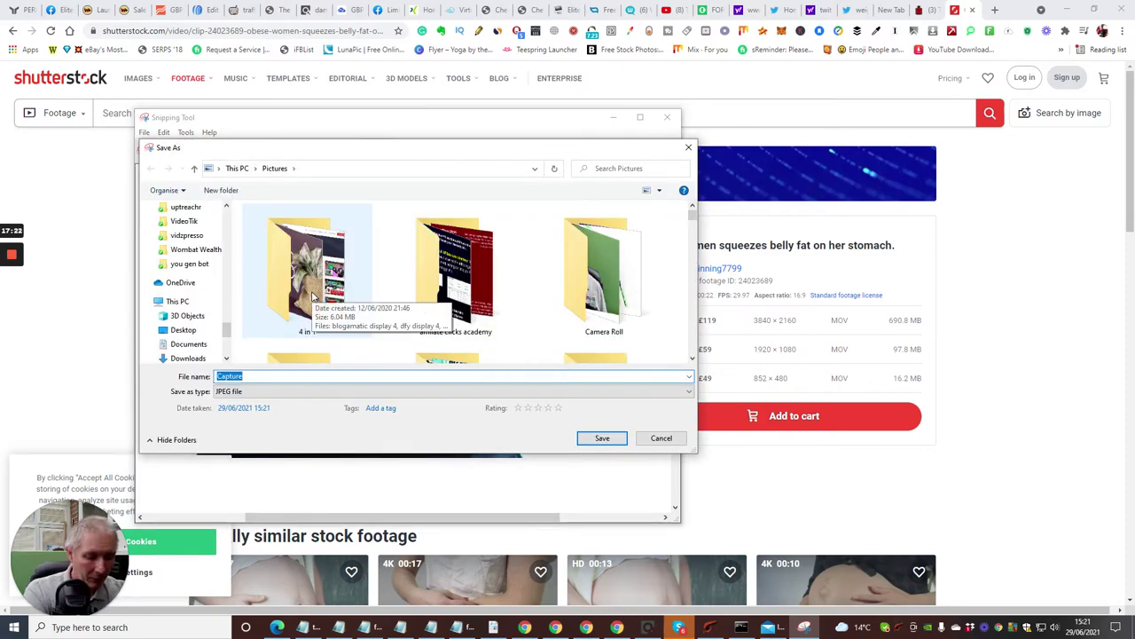
text(fat)
key(Return)
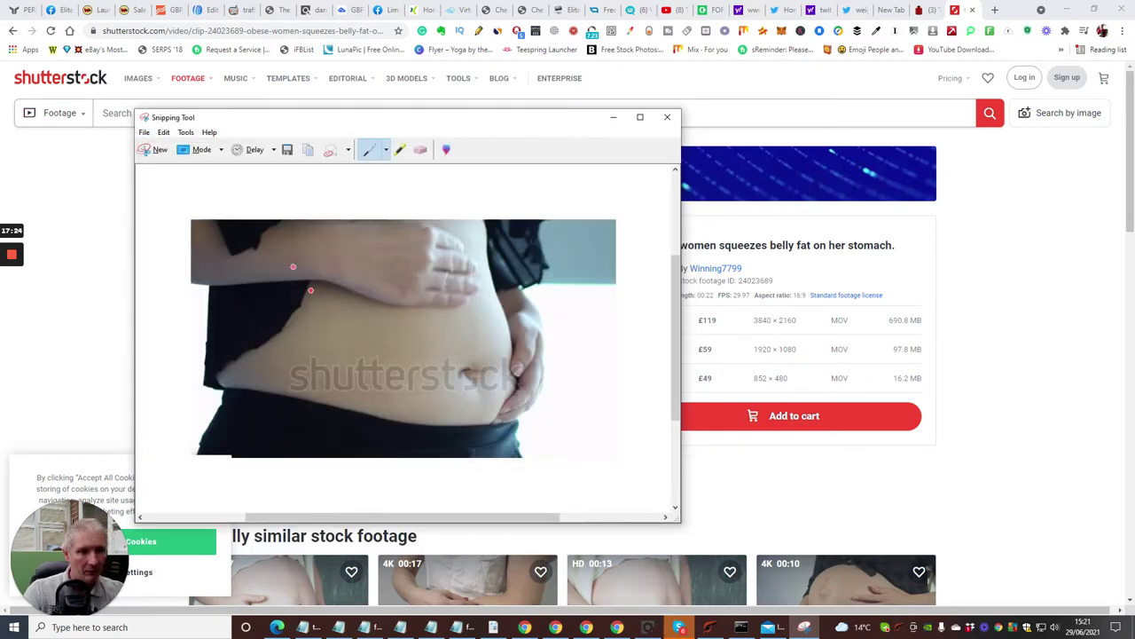
click(615, 118)
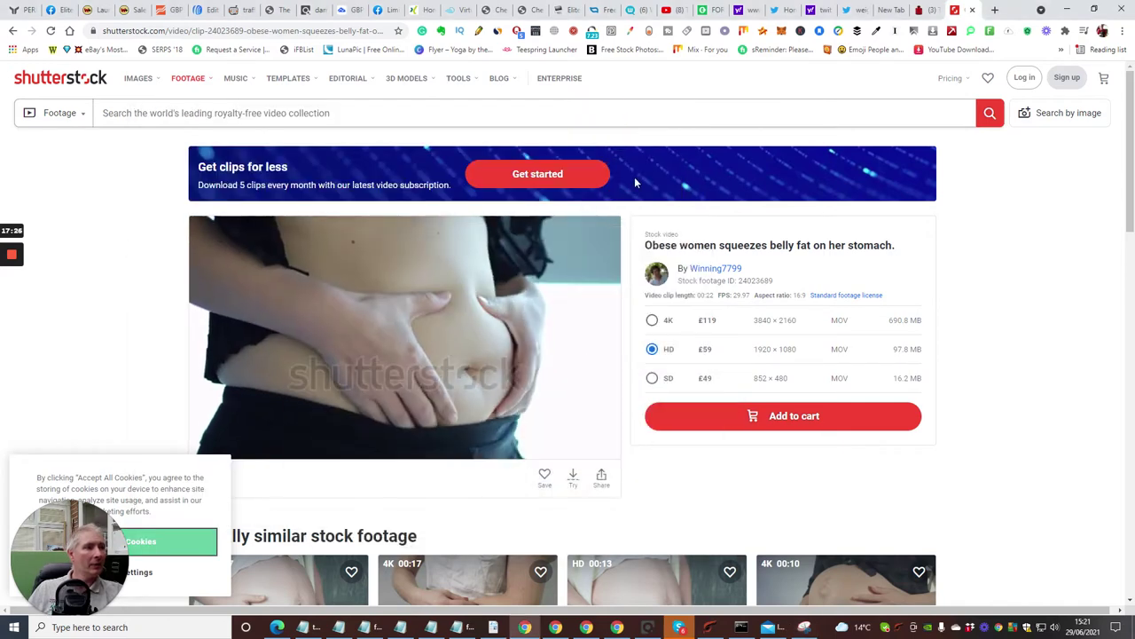
Upload the 'fat' image from Quick access recent files into the Thursday class row
click(201, 9)
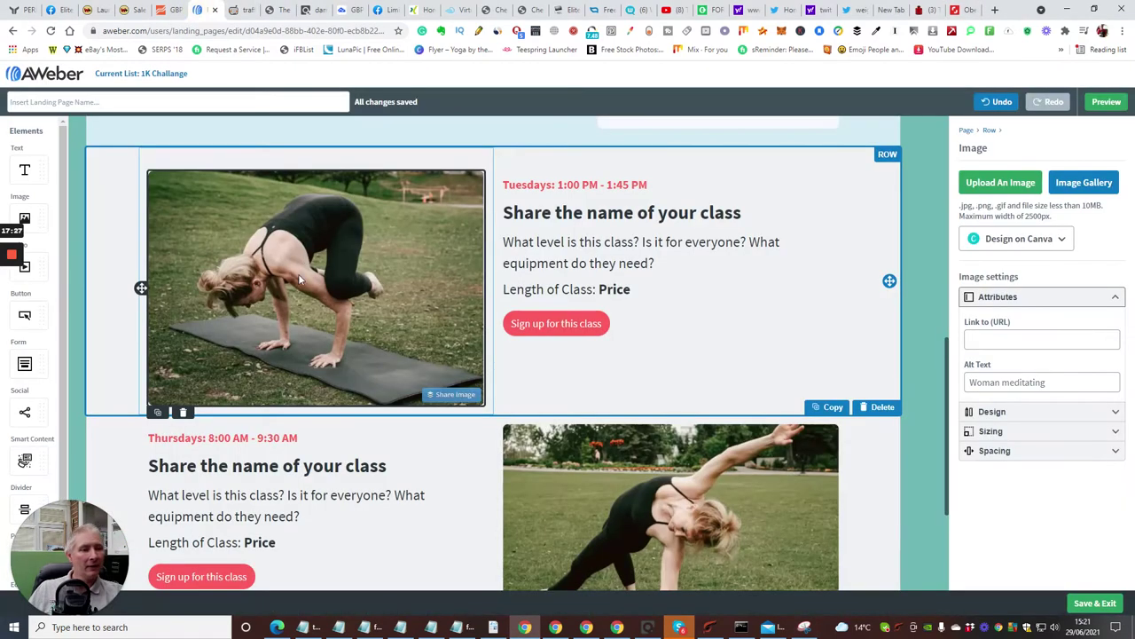
scroll(410, 347, down, 2)
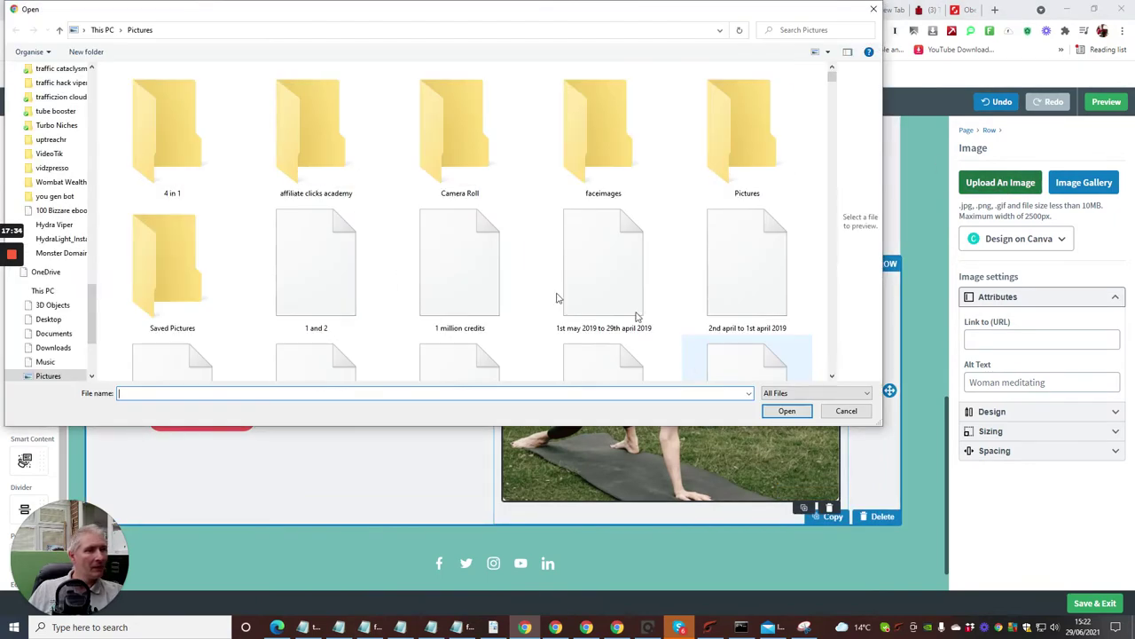
scroll(80, 266, up, 10)
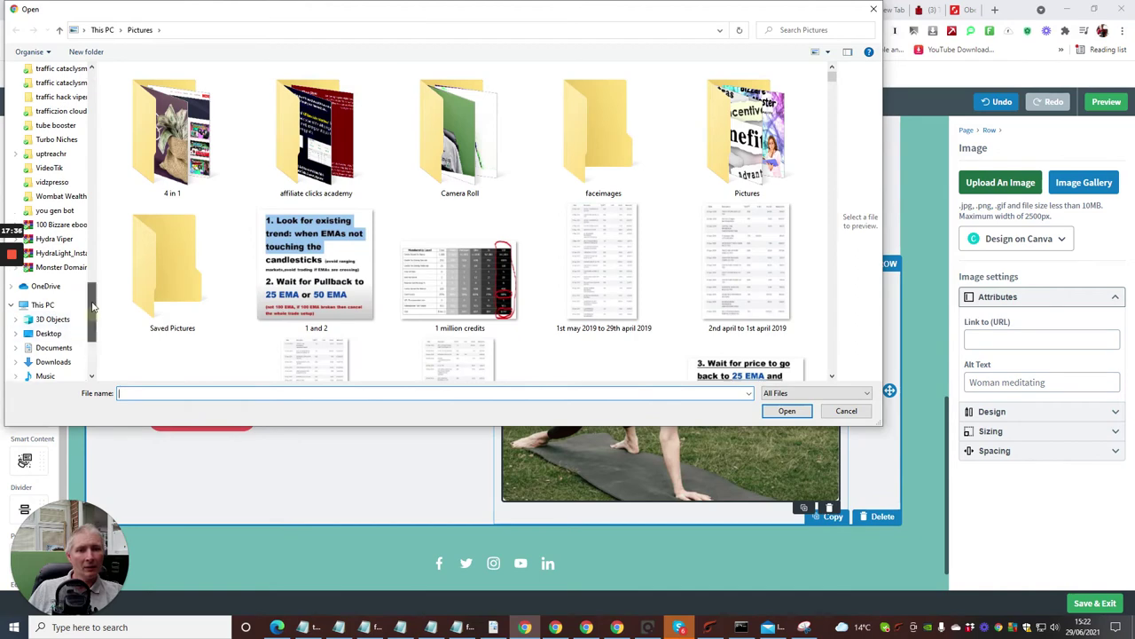
click(62, 78)
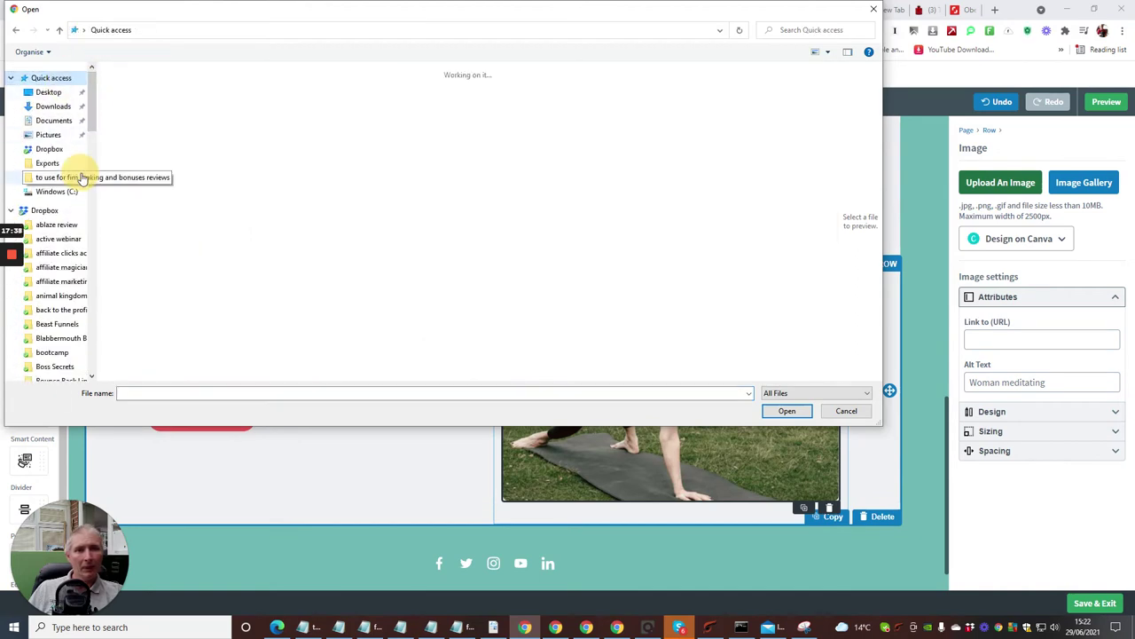
click(137, 222)
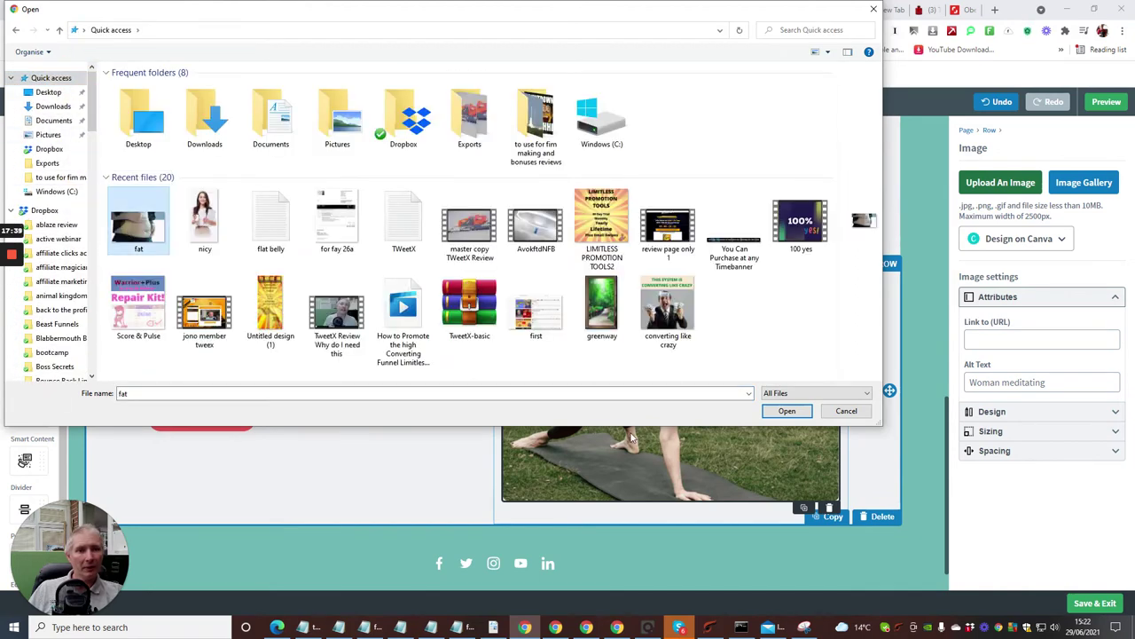
click(792, 412)
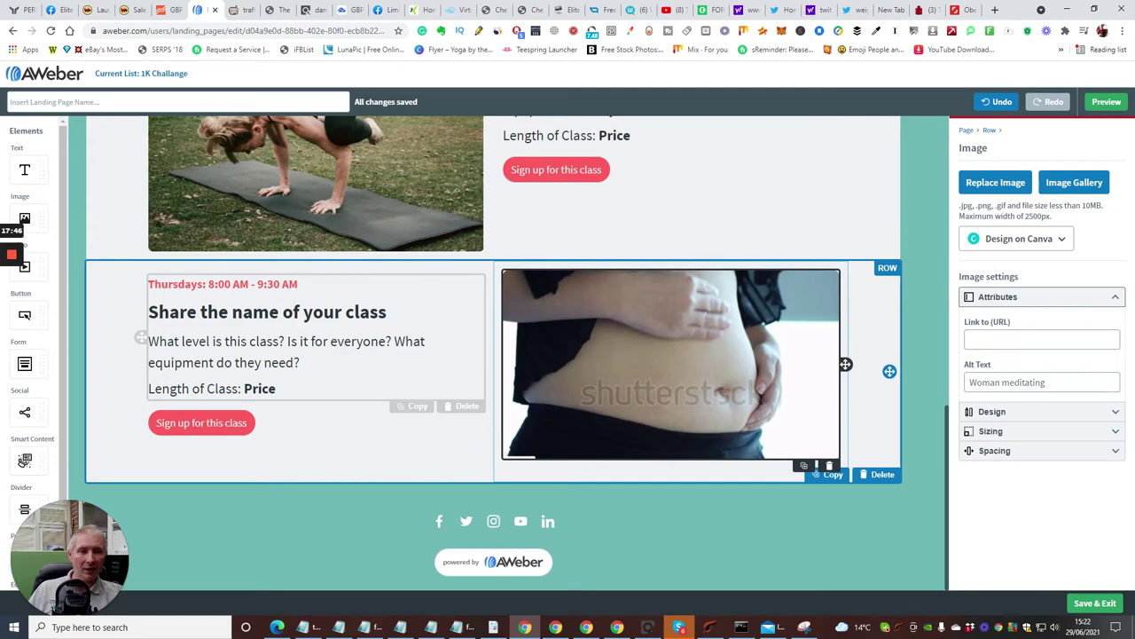
Review the edited landing page, then Save & Exit to the Landing Pages list
scroll(269, 414, up, 2)
scroll(259, 425, up, 10)
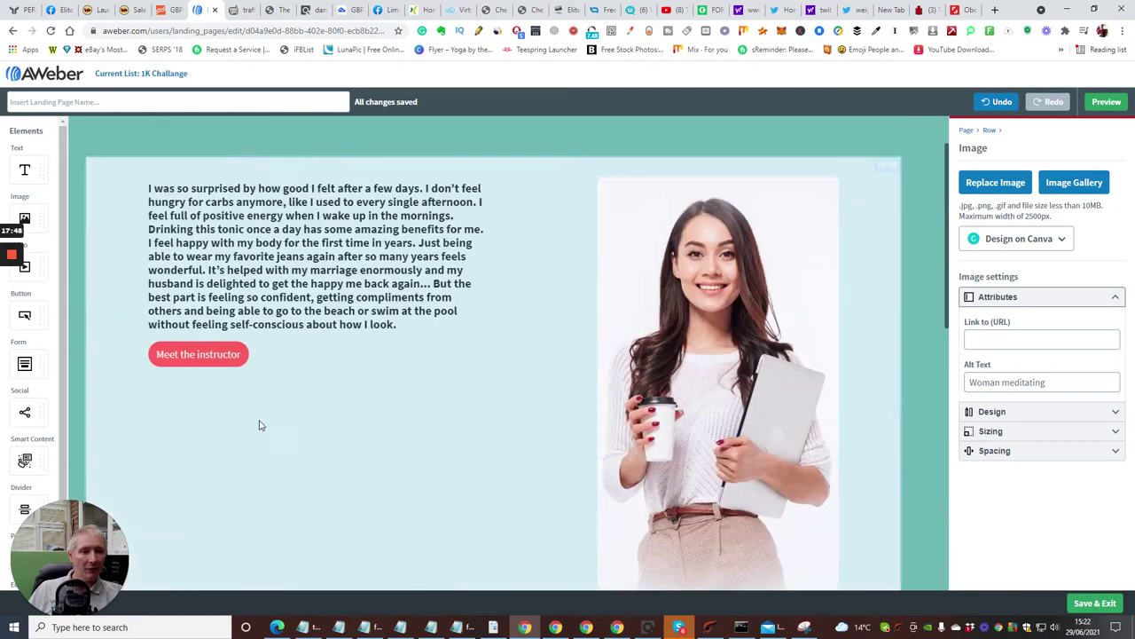
scroll(287, 388, down, 10)
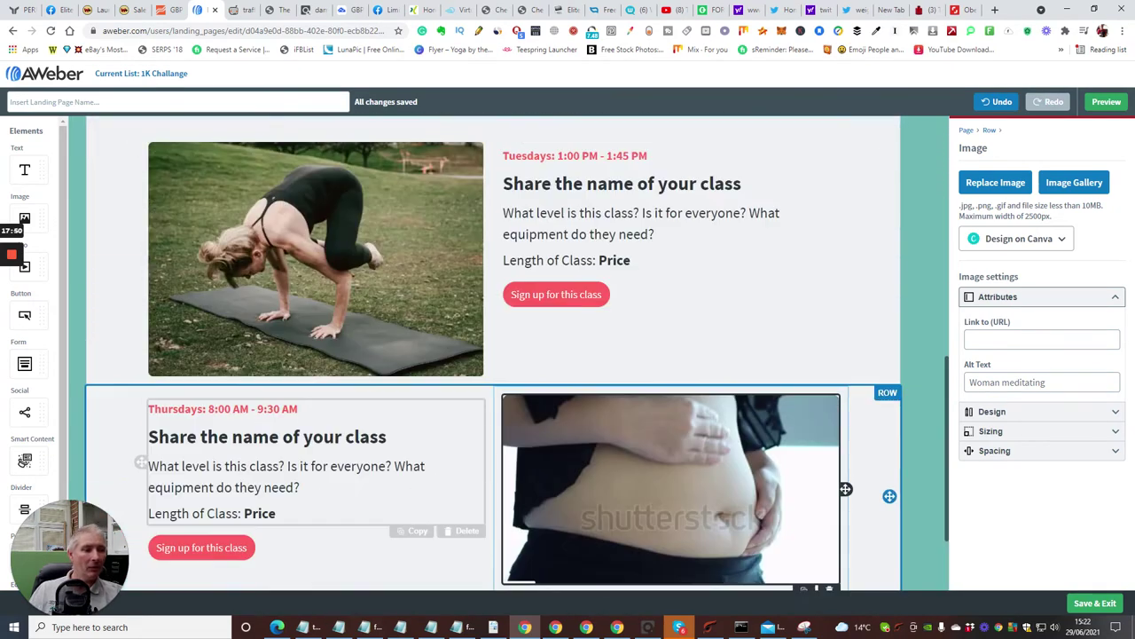
scroll(388, 266, up, 10)
scroll(388, 257, down, 12)
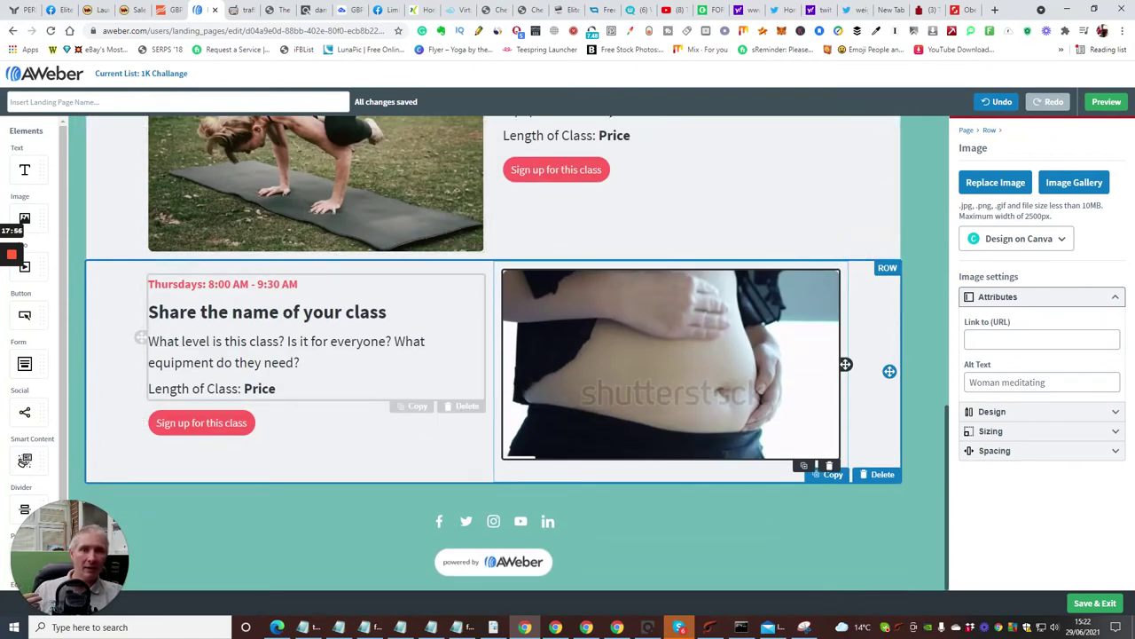
scroll(329, 299, up, 10)
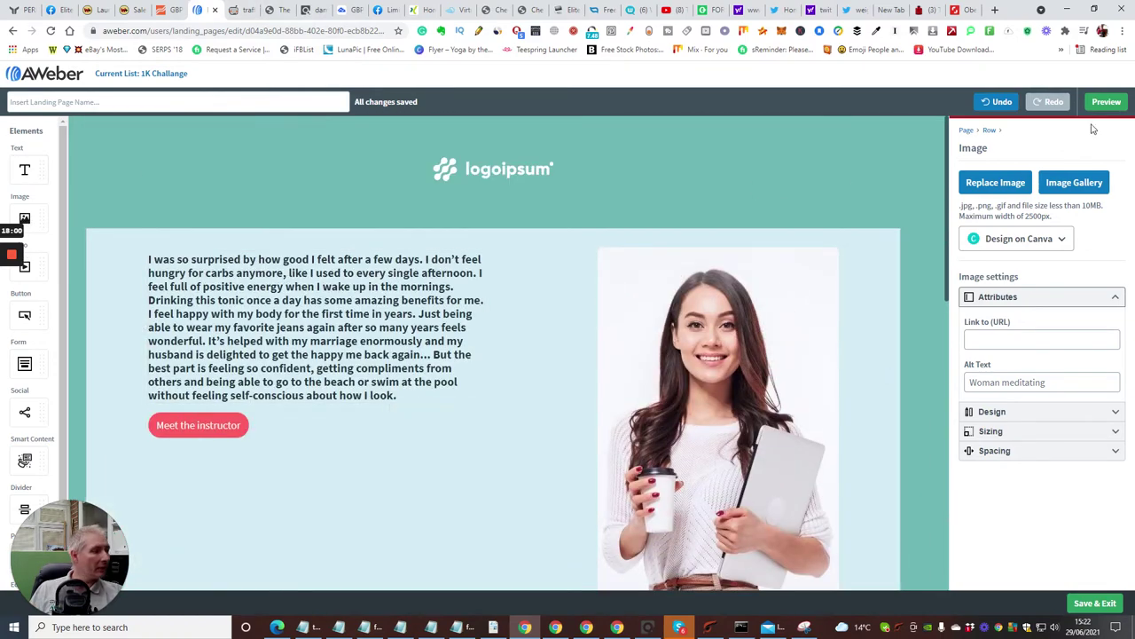
click(1082, 605)
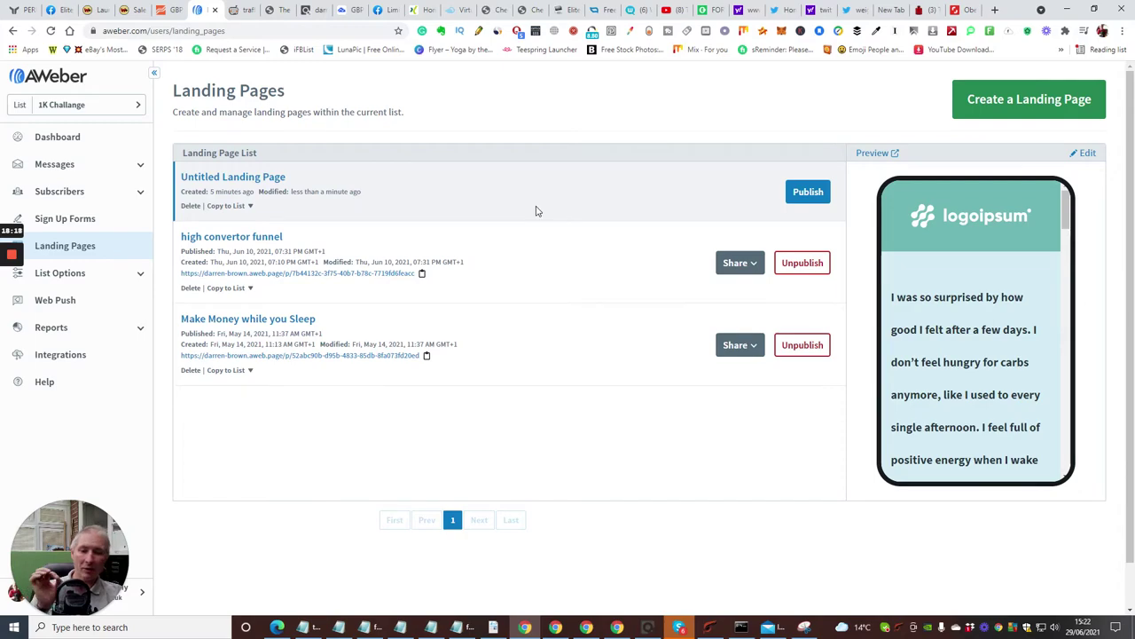
Browse the Okinawa sales page's bottle pricing and video, then return to AWeber's Landing Pages tab
click(925, 10)
scroll(487, 206, down, 6)
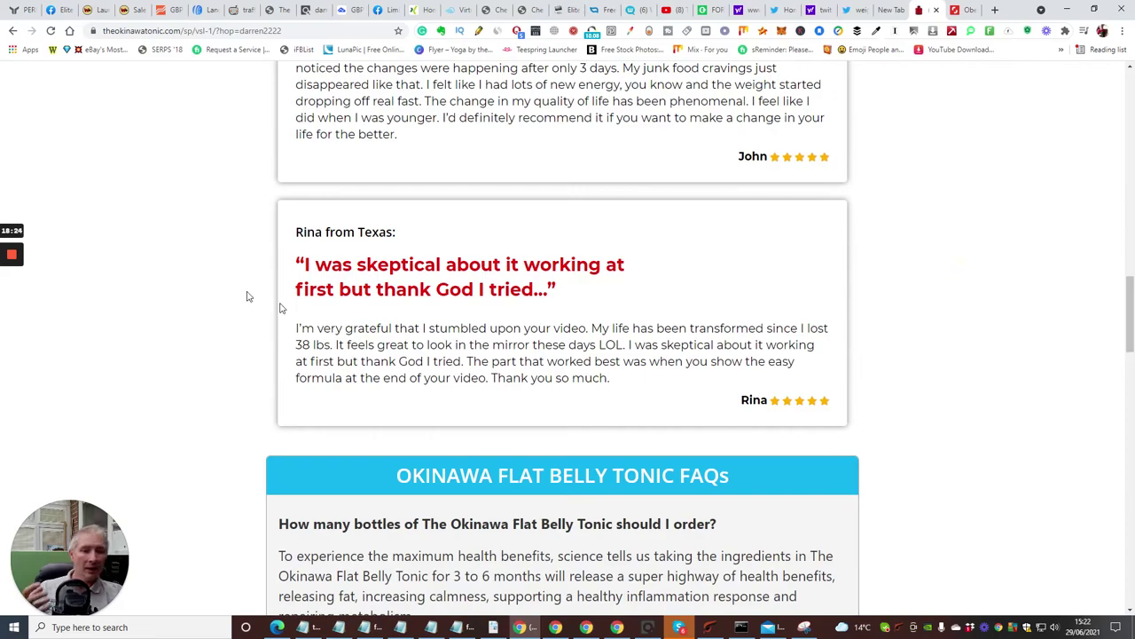
scroll(230, 284, down, 1)
scroll(213, 277, up, 15)
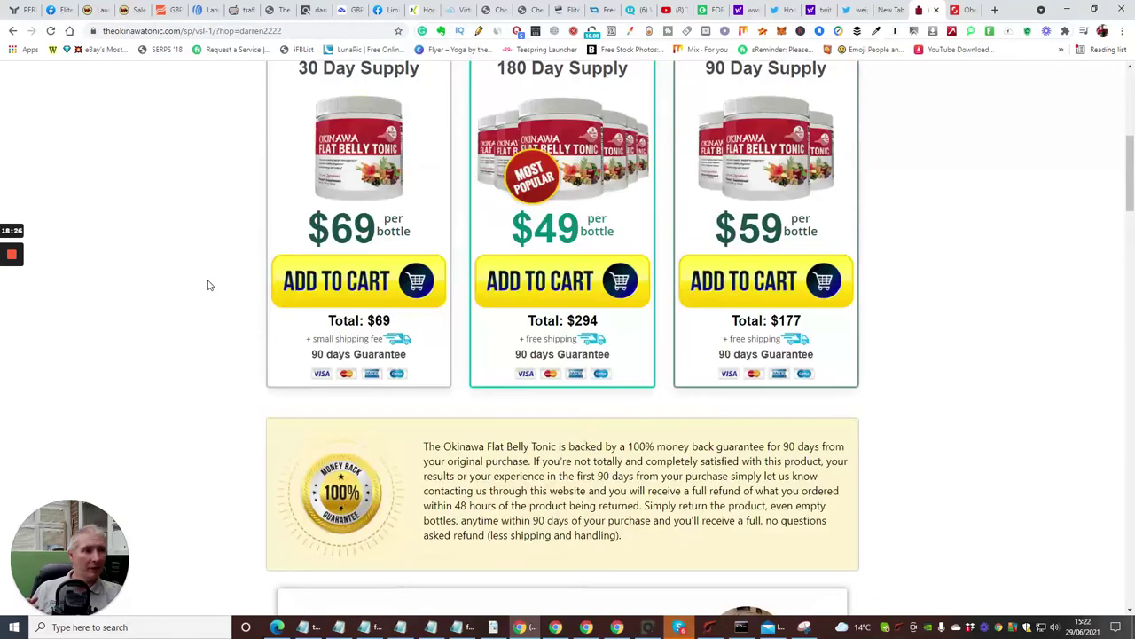
scroll(211, 290, up, 4)
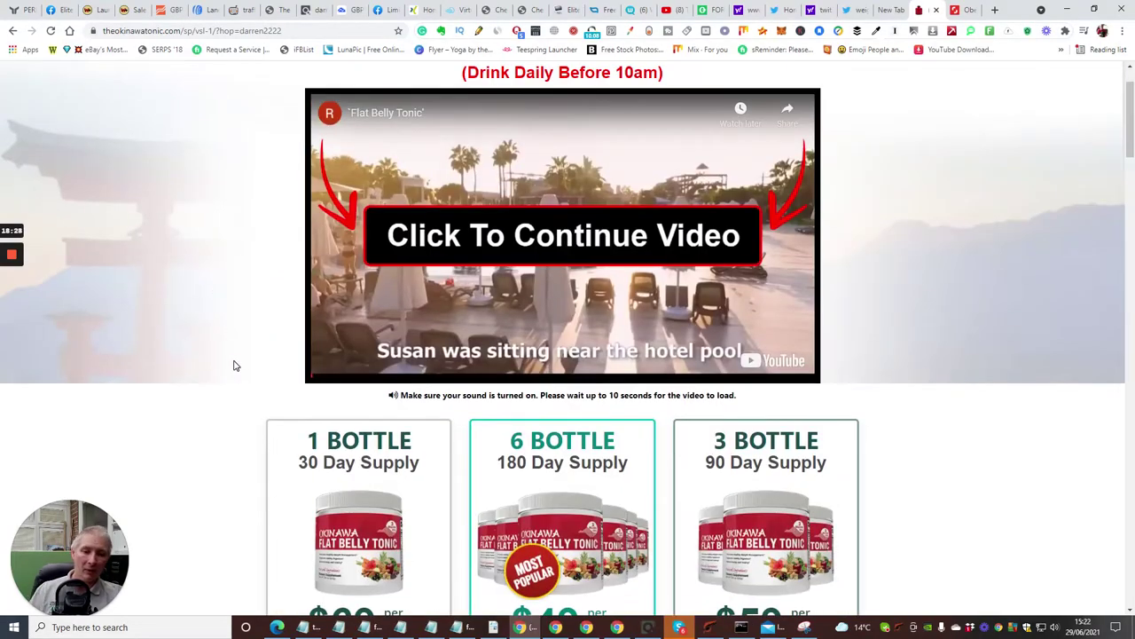
scroll(228, 303, down, 3)
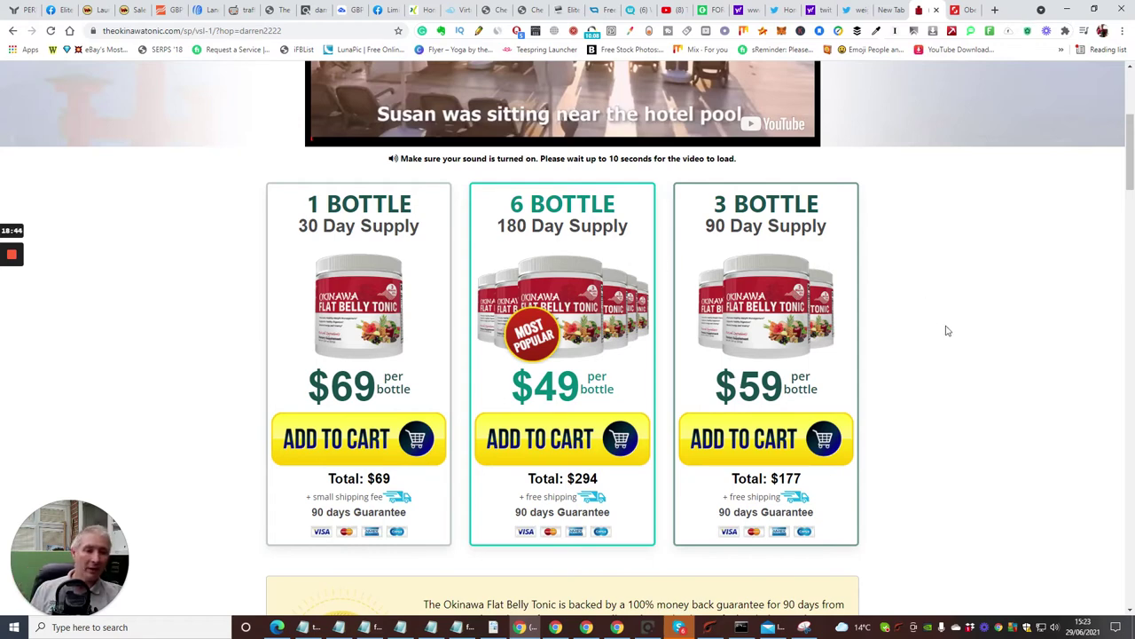
scroll(956, 360, up, 4)
scroll(957, 363, down, 3)
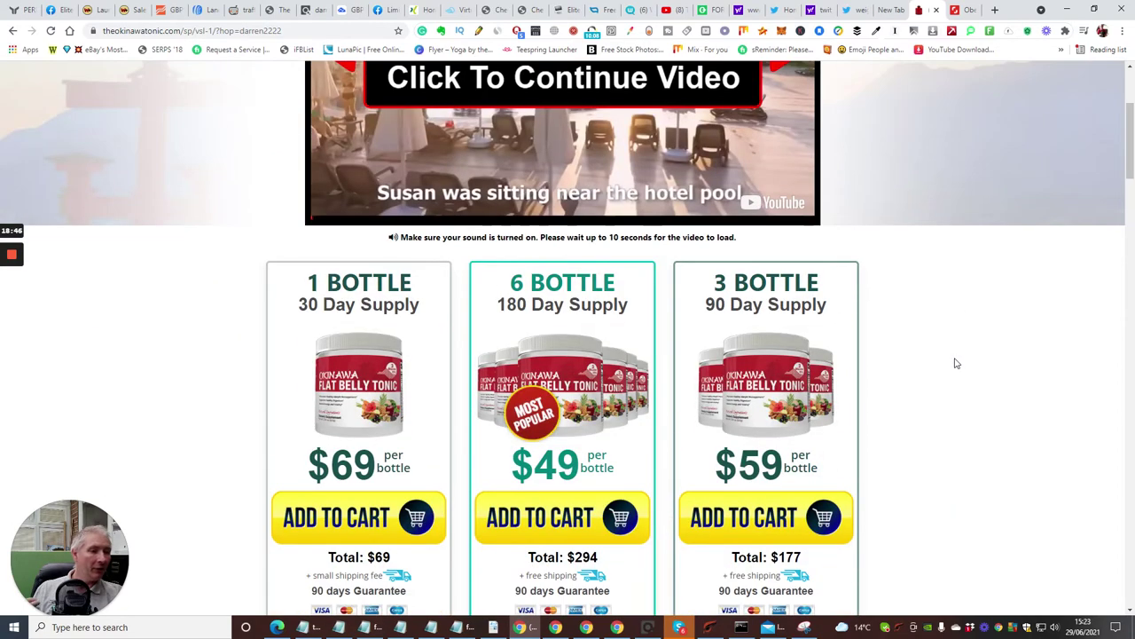
scroll(956, 363, down, 1)
scroll(955, 363, up, 4)
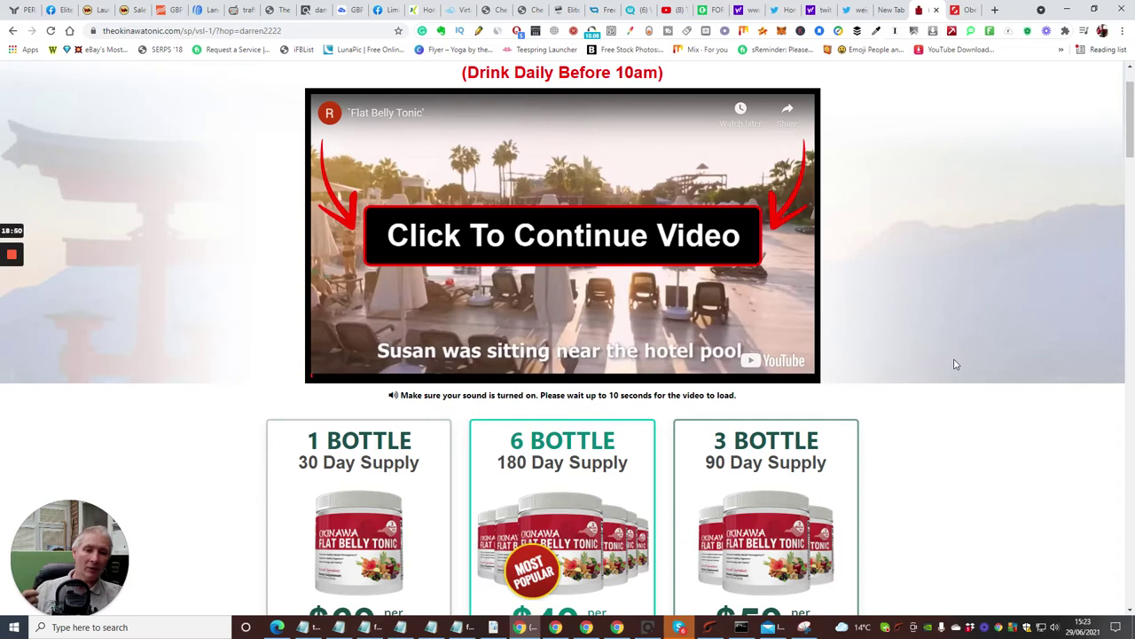
scroll(955, 362, up, 1)
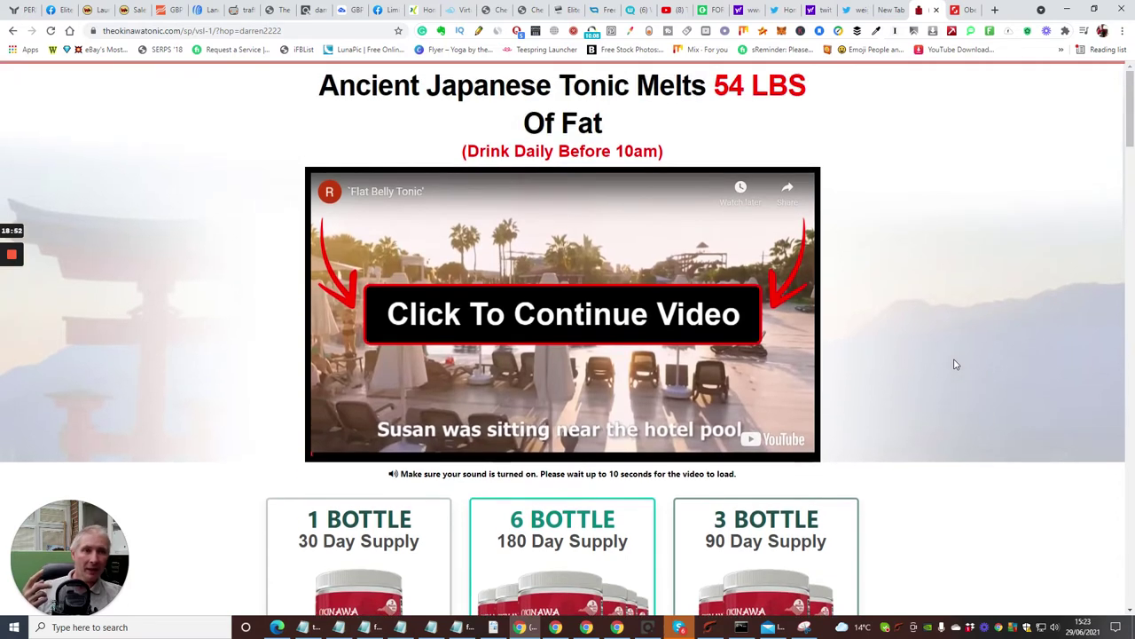
click(200, 13)
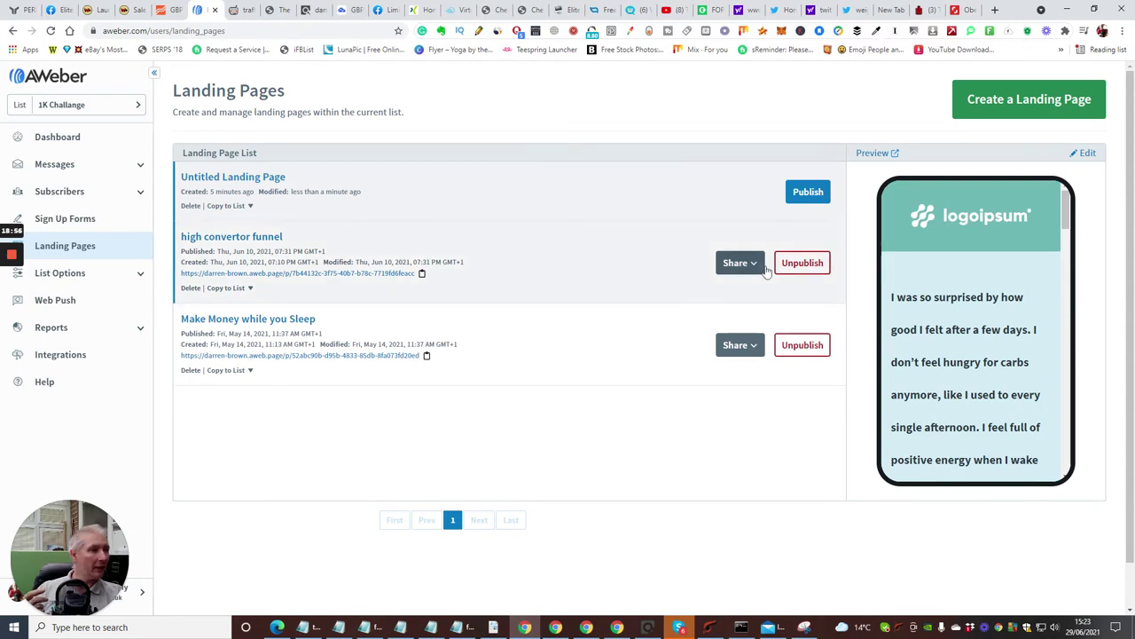
click(220, 236)
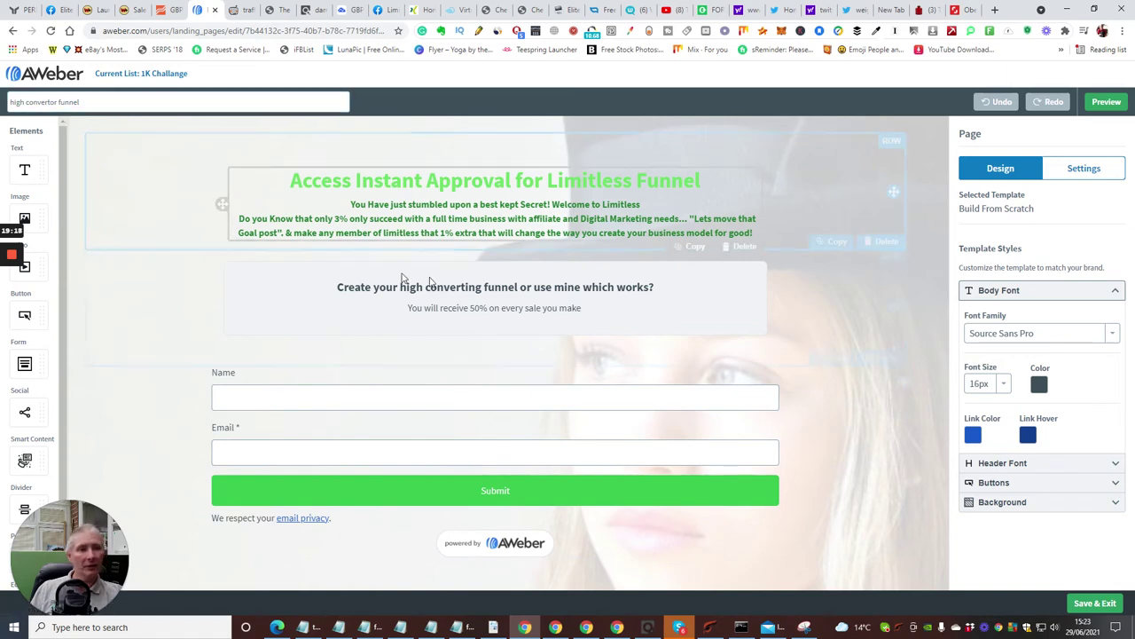
click(13, 31)
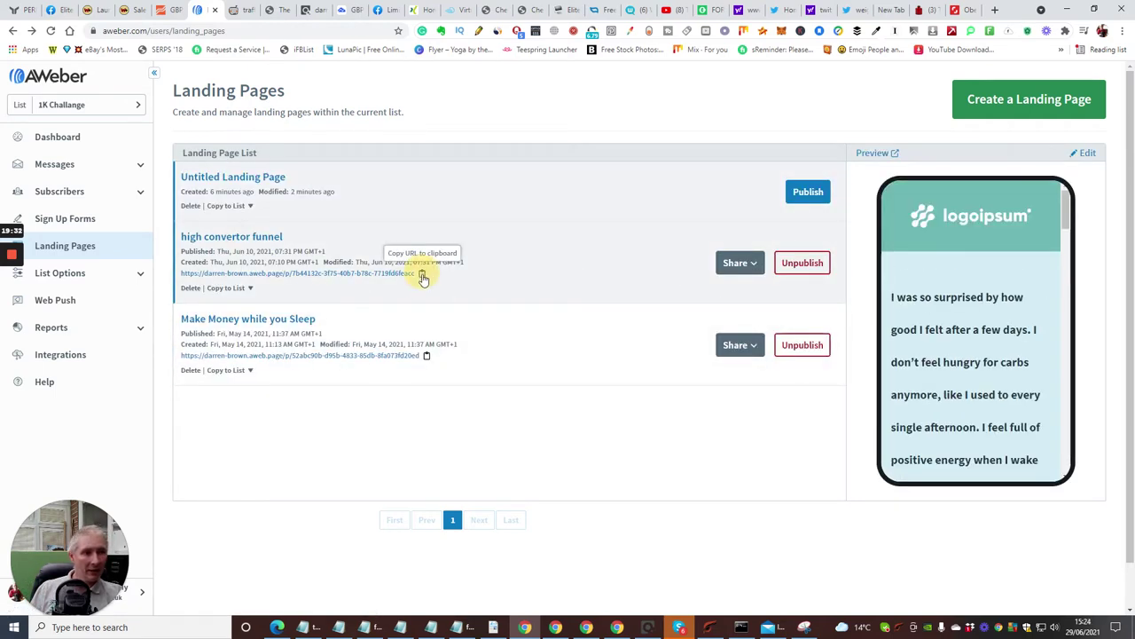
Open the published high convertor funnel page from its copied link in a new tab
click(422, 275)
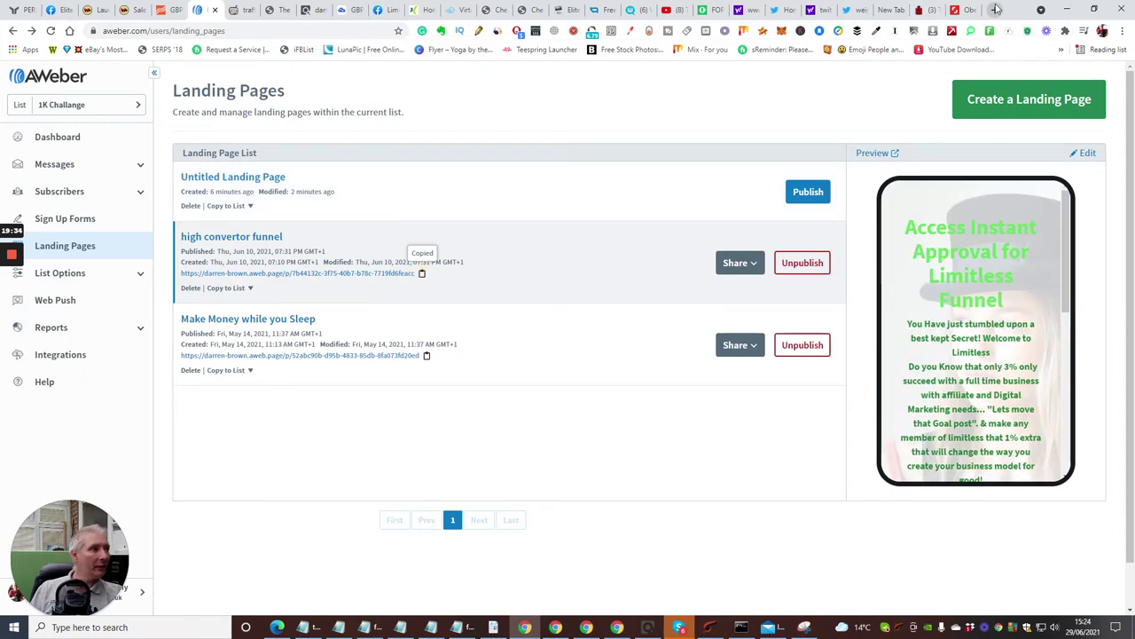
click(996, 9)
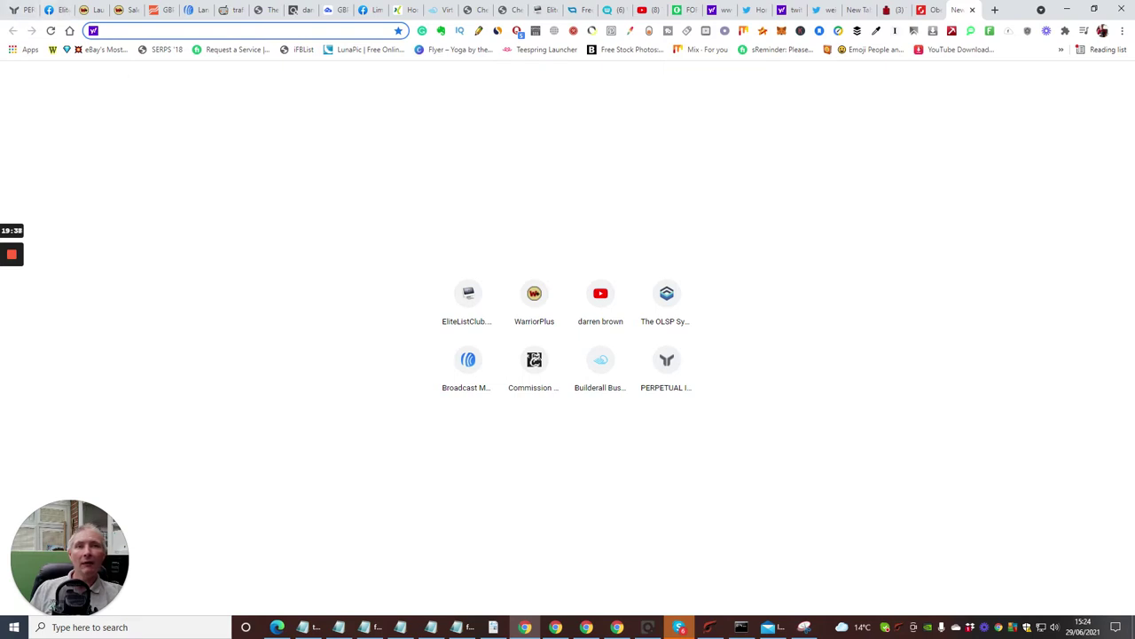
right_click(116, 30)
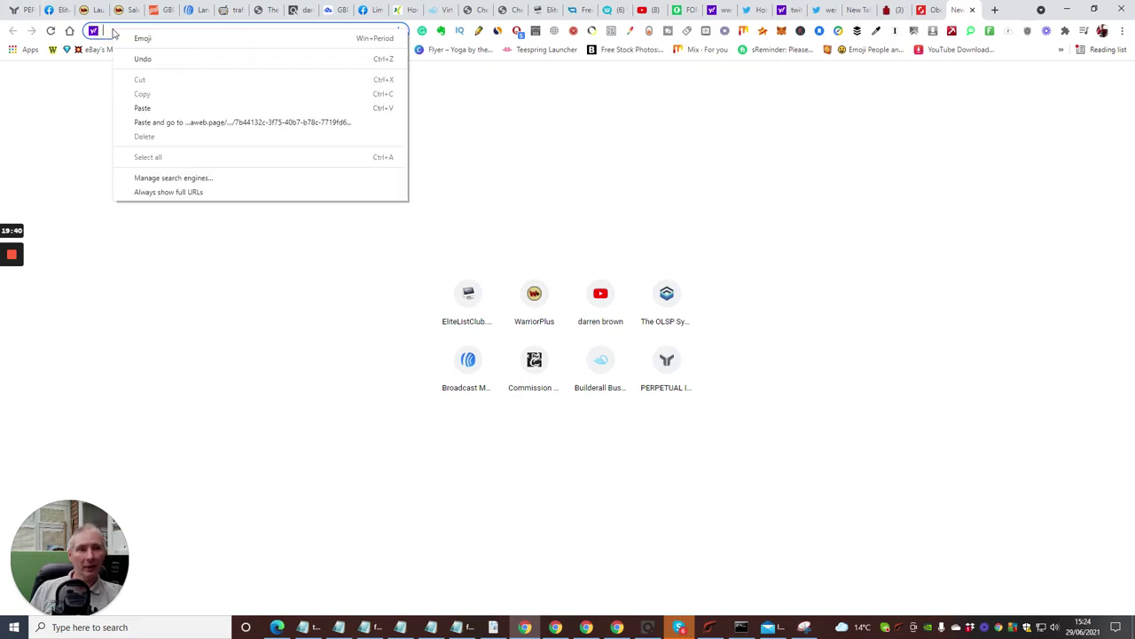
click(133, 106)
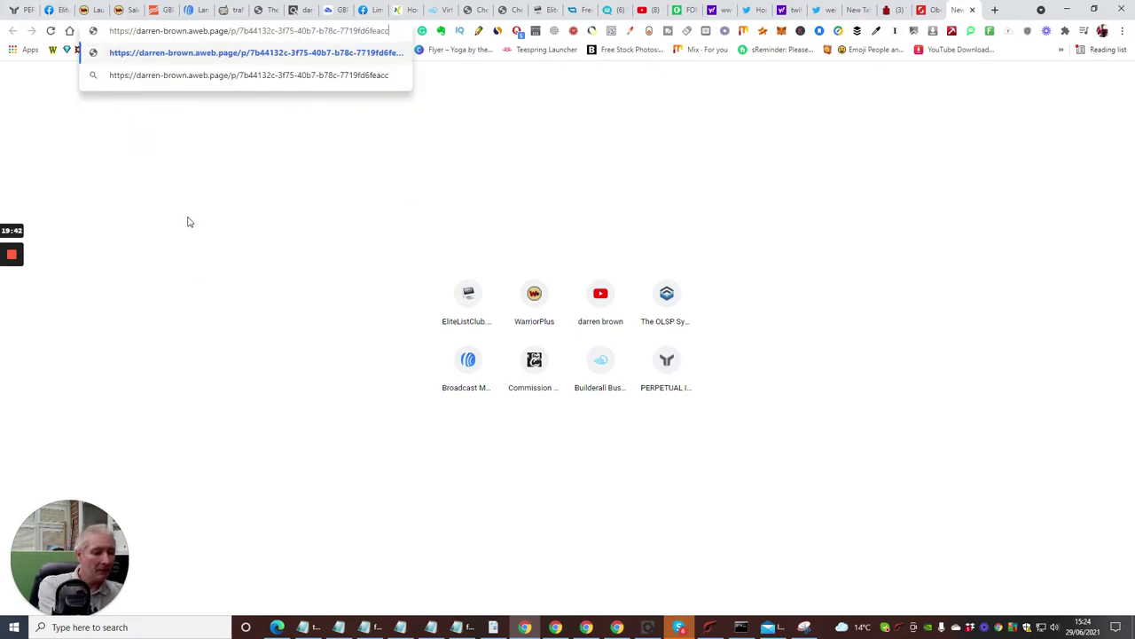
key(Return)
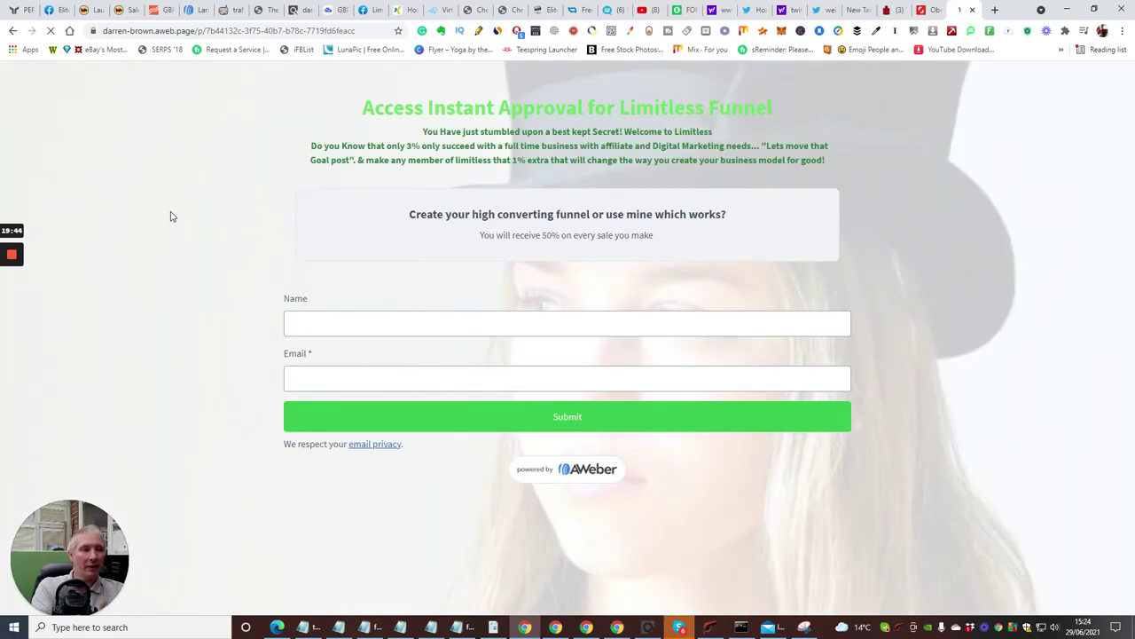
Move the test email address from the Name field into the Email field
click(329, 321)
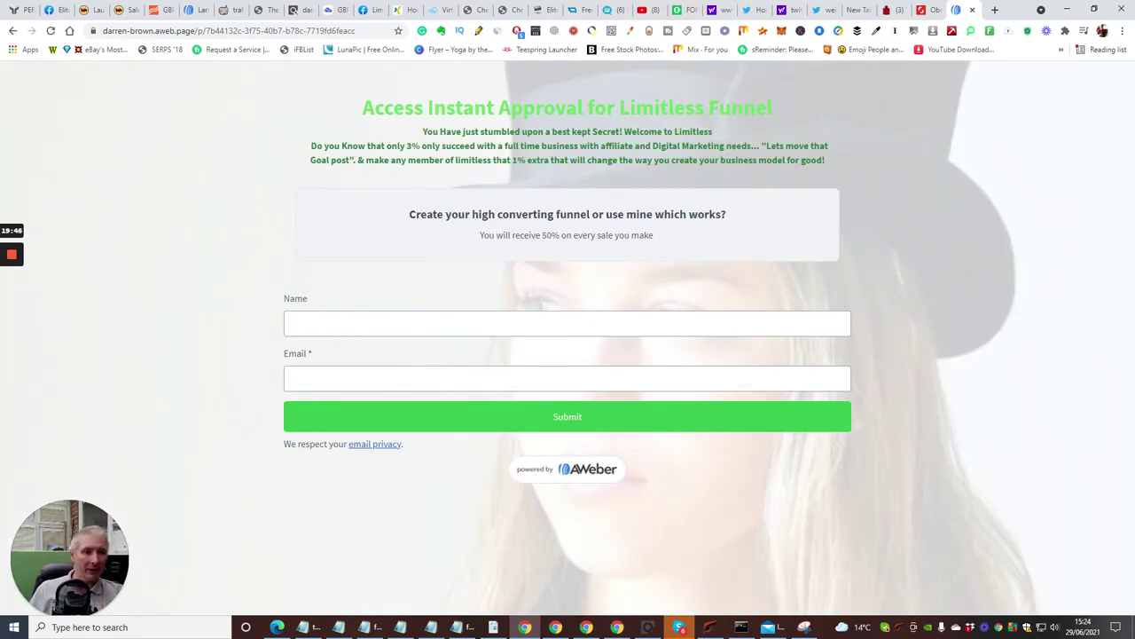
click(324, 292)
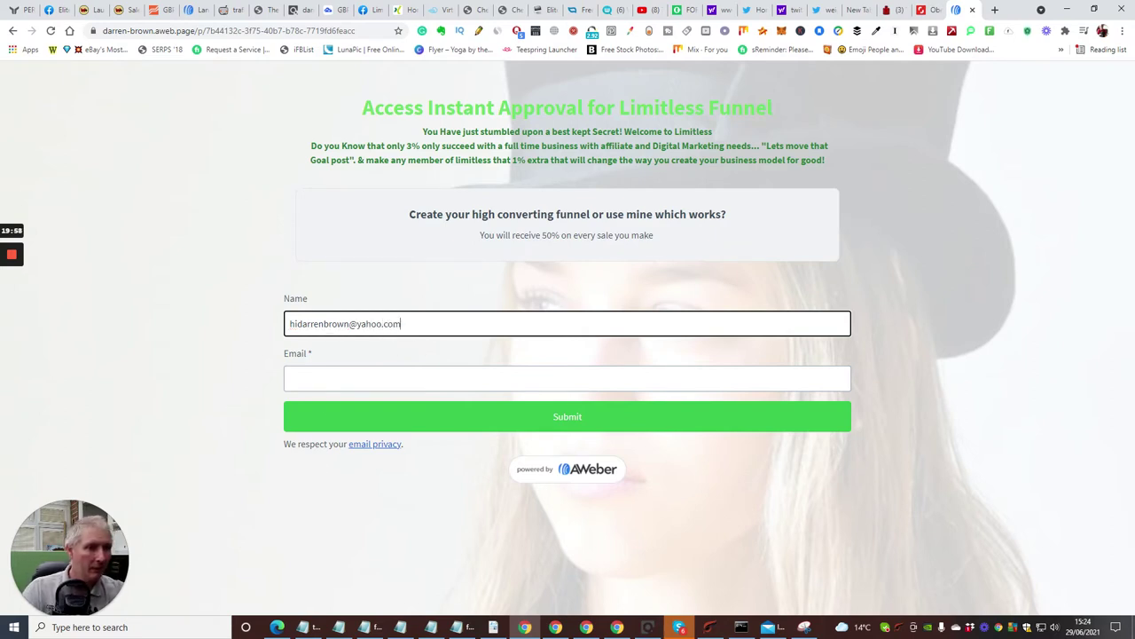
key(ctrl+a)
click(261, 325)
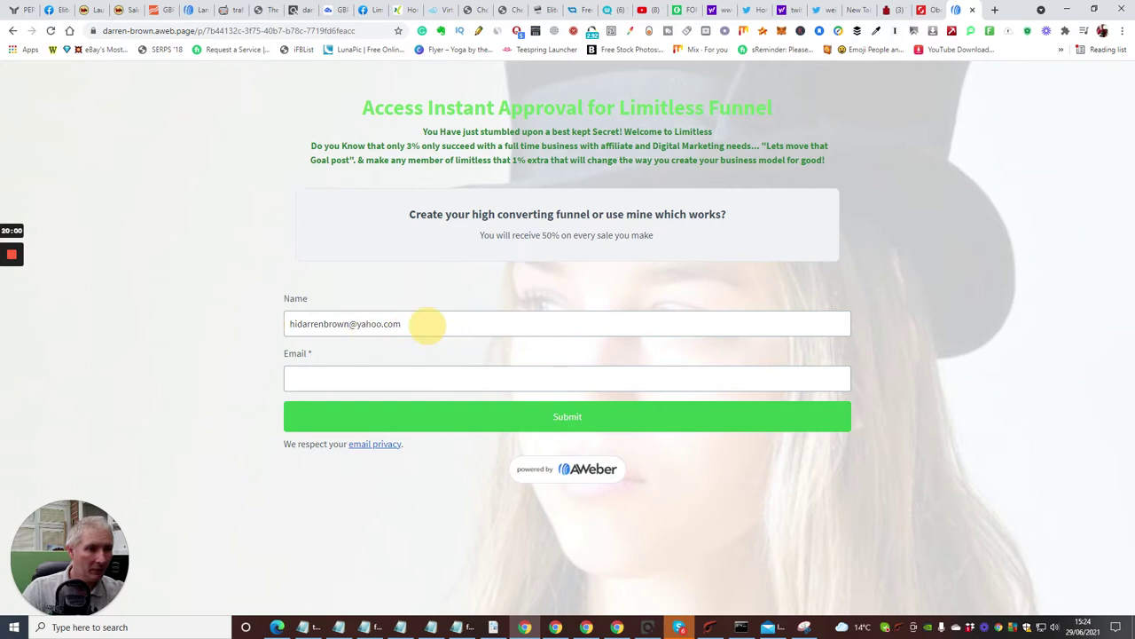
drag(427, 326, 274, 323)
right_click(324, 326)
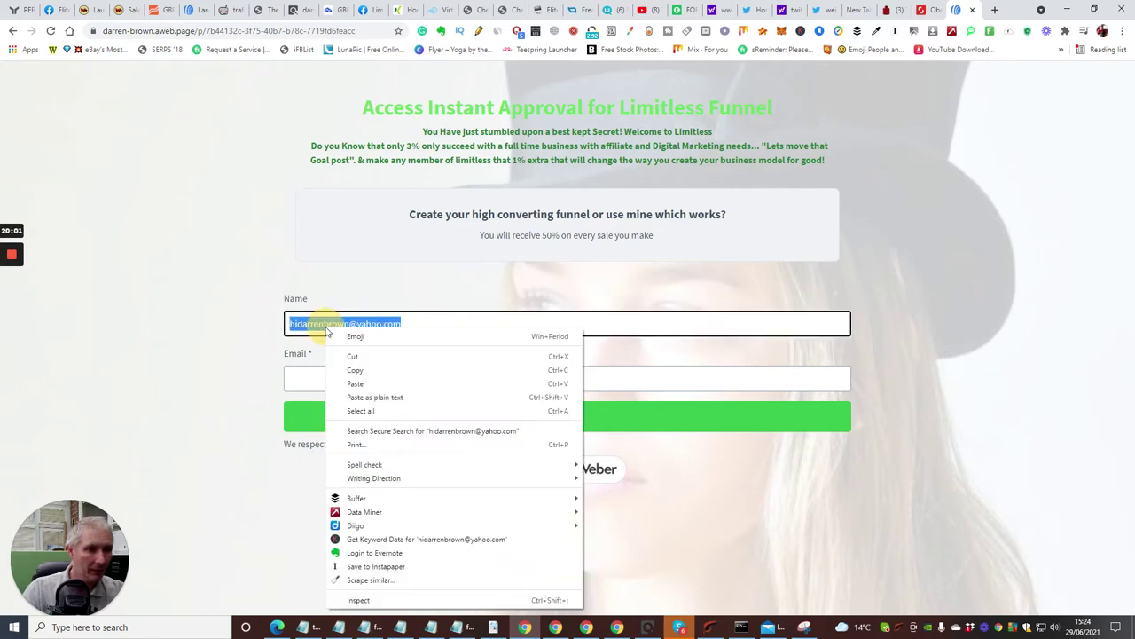
click(333, 369)
click(328, 377)
right_click(328, 386)
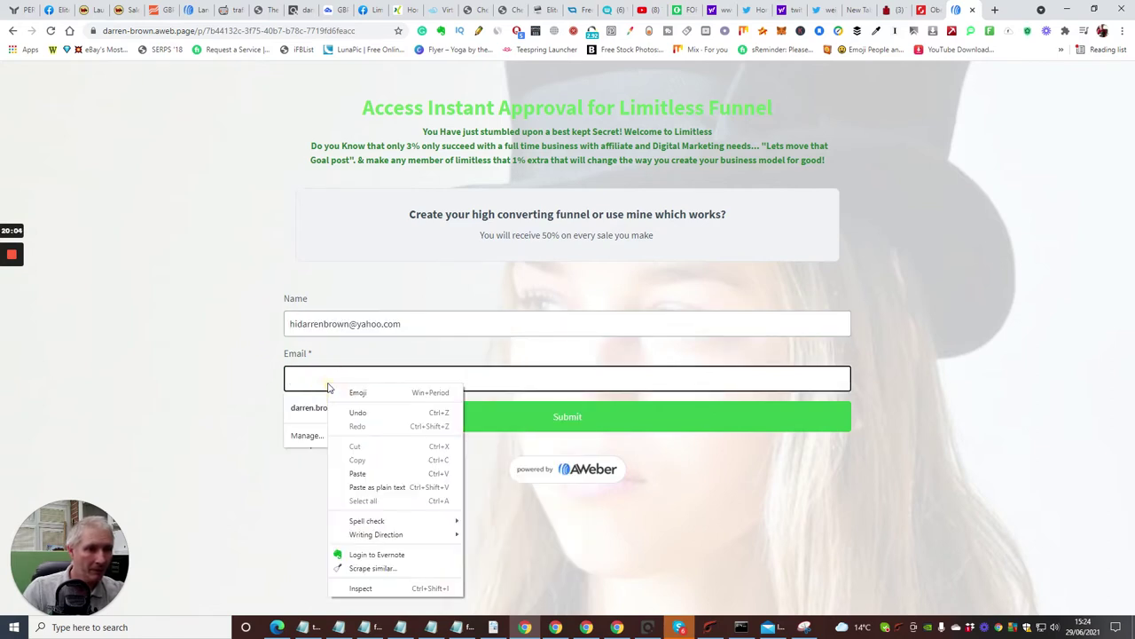
click(357, 472)
Replace the Name entry with 'das' and submit the signup form
drag(404, 324, 290, 324)
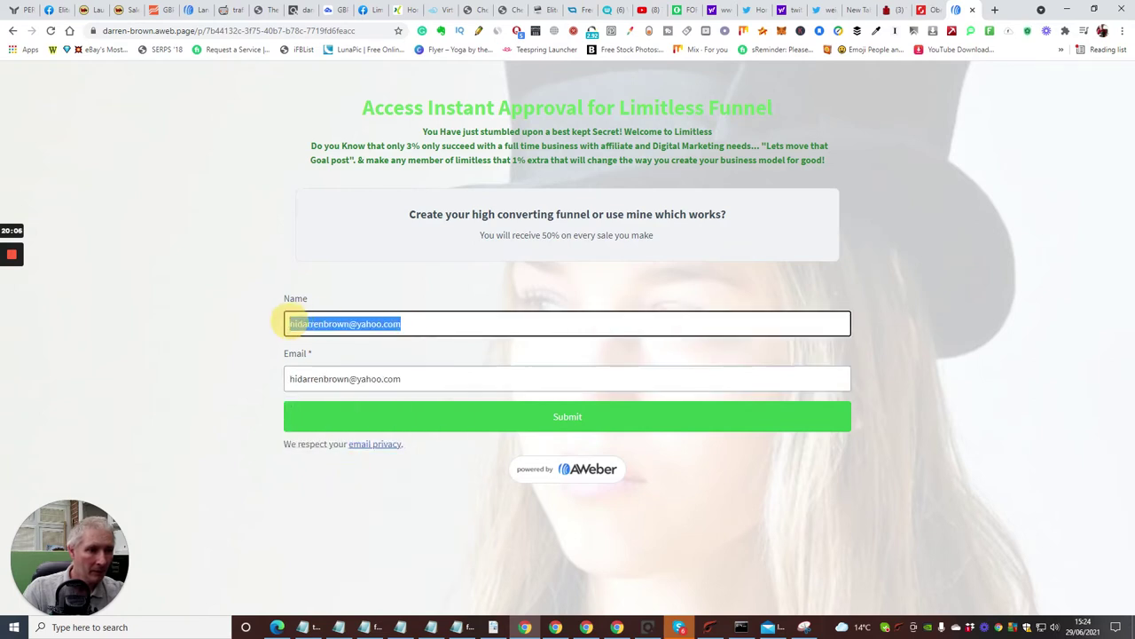
key(BackSpace)
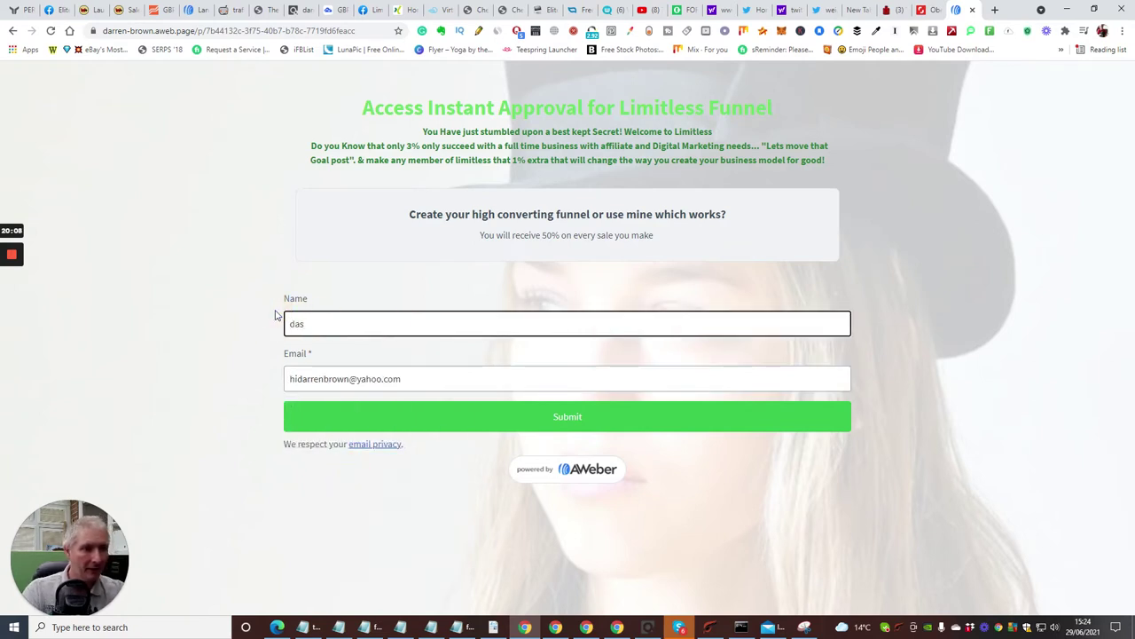
text(das)
click(562, 417)
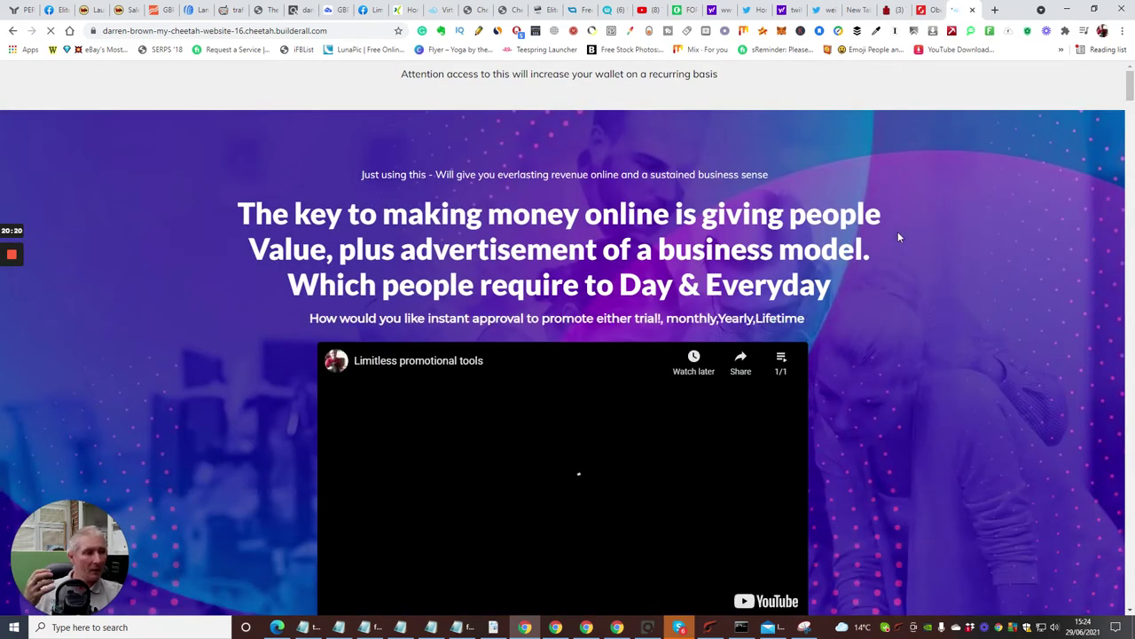
Review the Builderall sales page, pause its embedded video, and return to AWeber's Landing Pages list
click(195, 9)
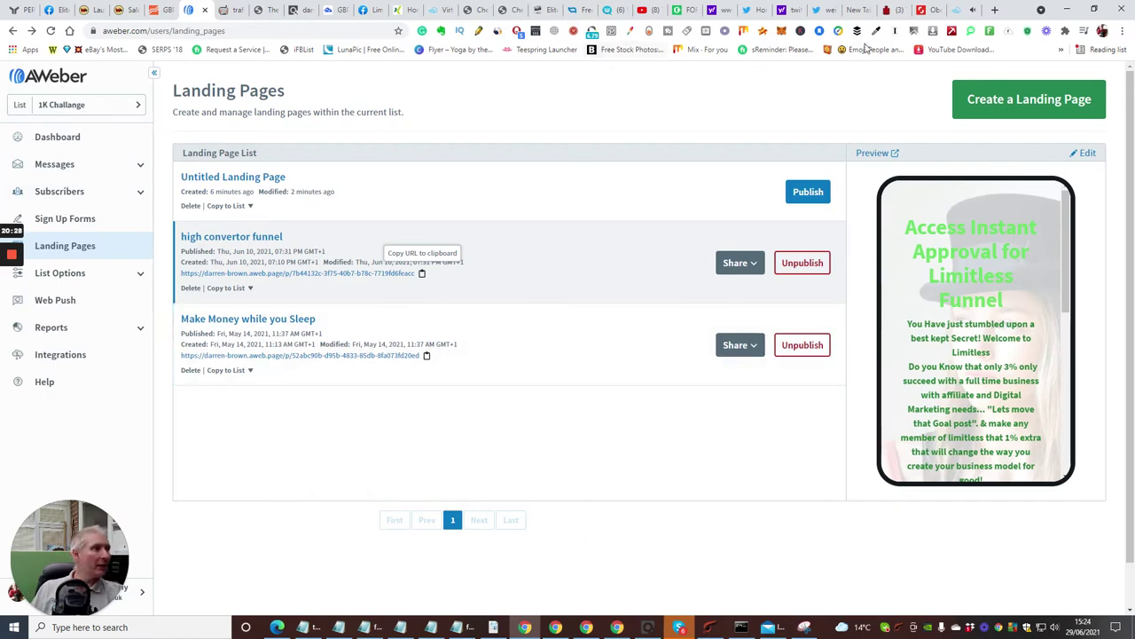
key(ctrl+9)
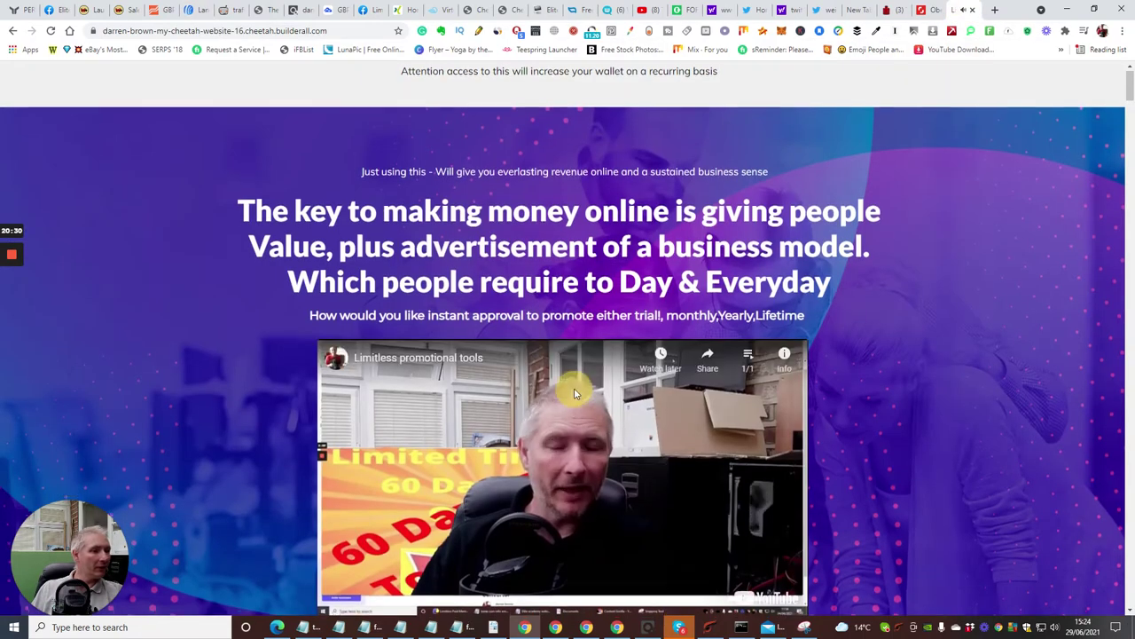
click(553, 488)
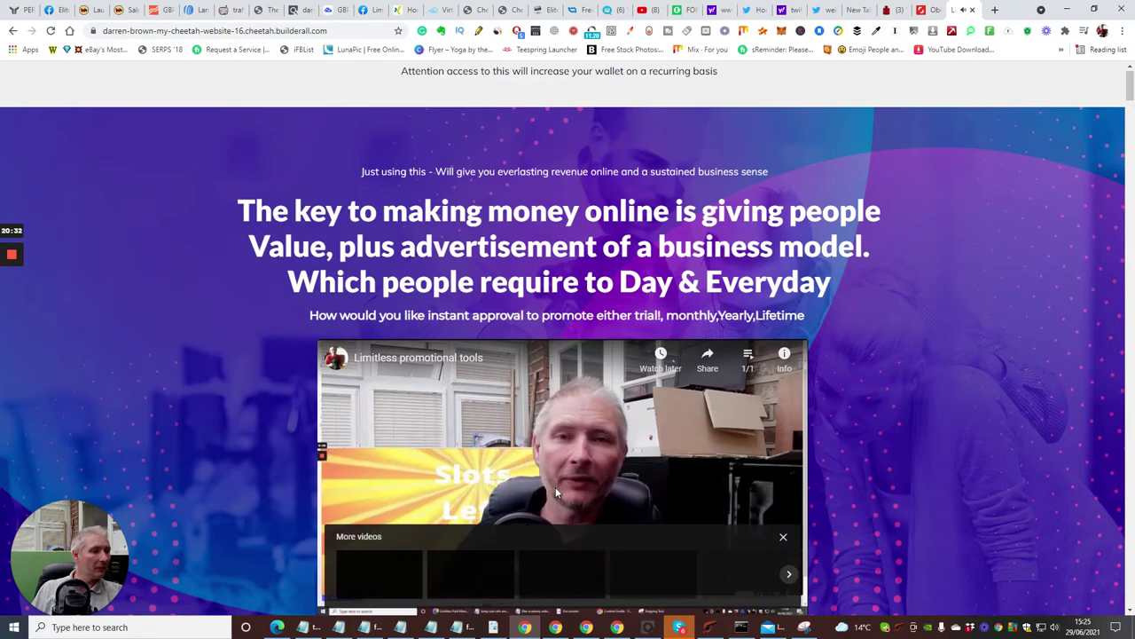
click(202, 13)
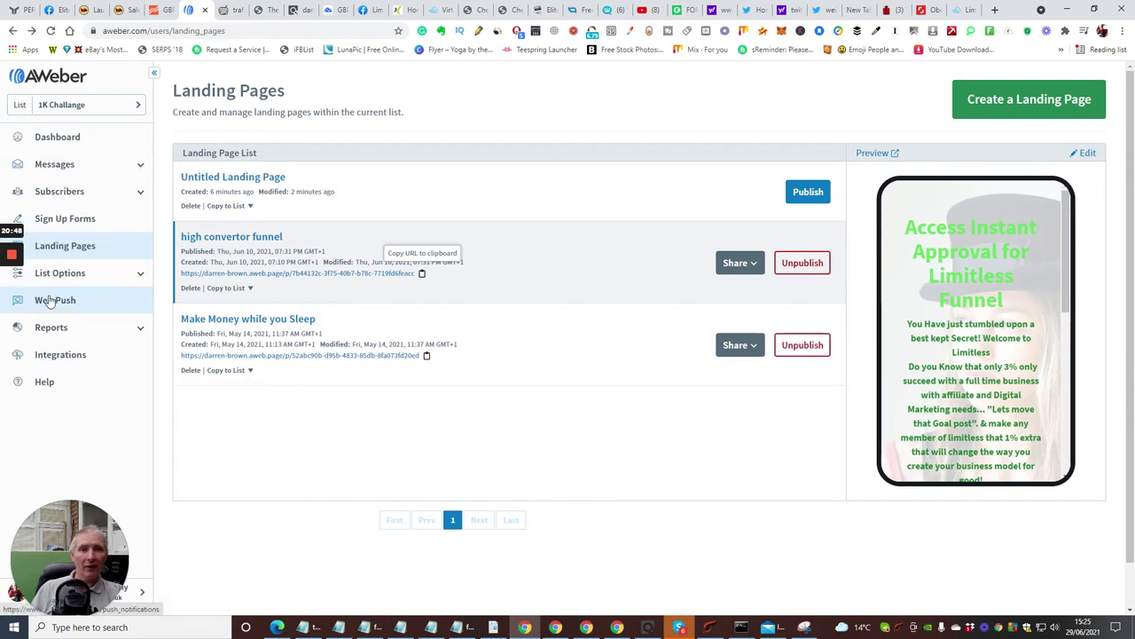
Check the Account Dashboard's Sent Broadcasts (9,730 subscribers), then go to the Messages section
click(60, 140)
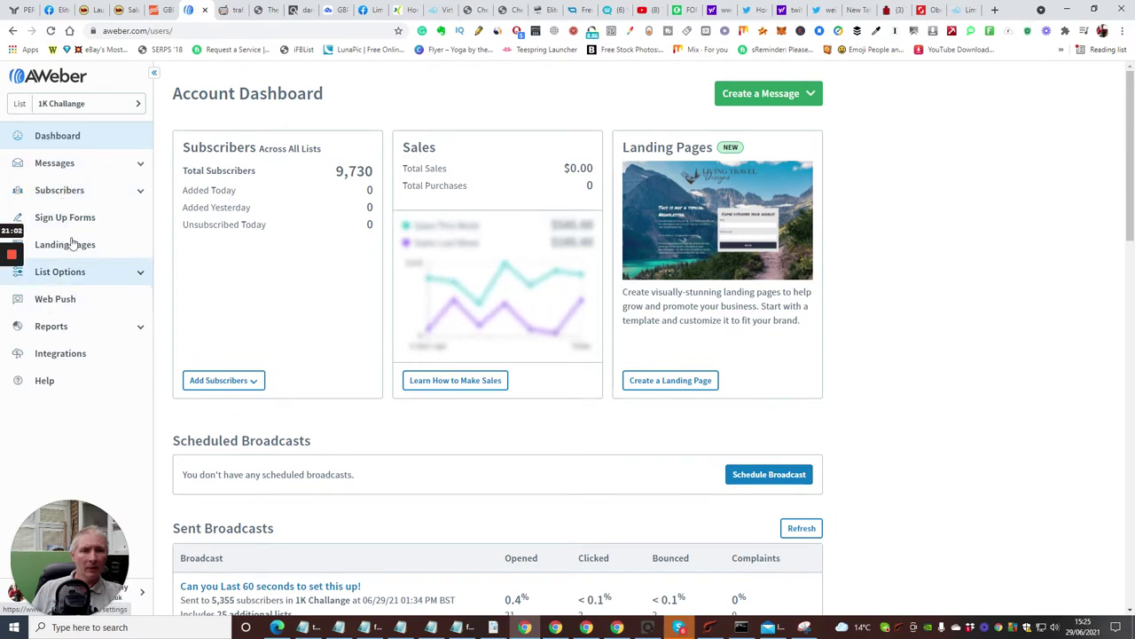
scroll(315, 241, down, 1)
scroll(313, 244, down, 5)
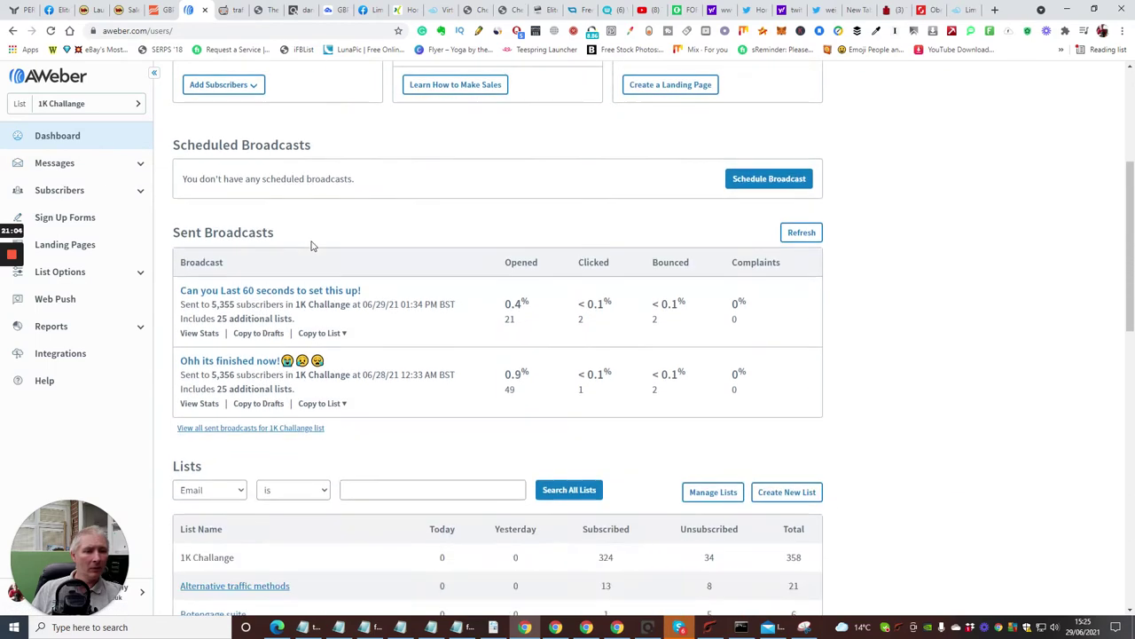
scroll(311, 246, up, 3)
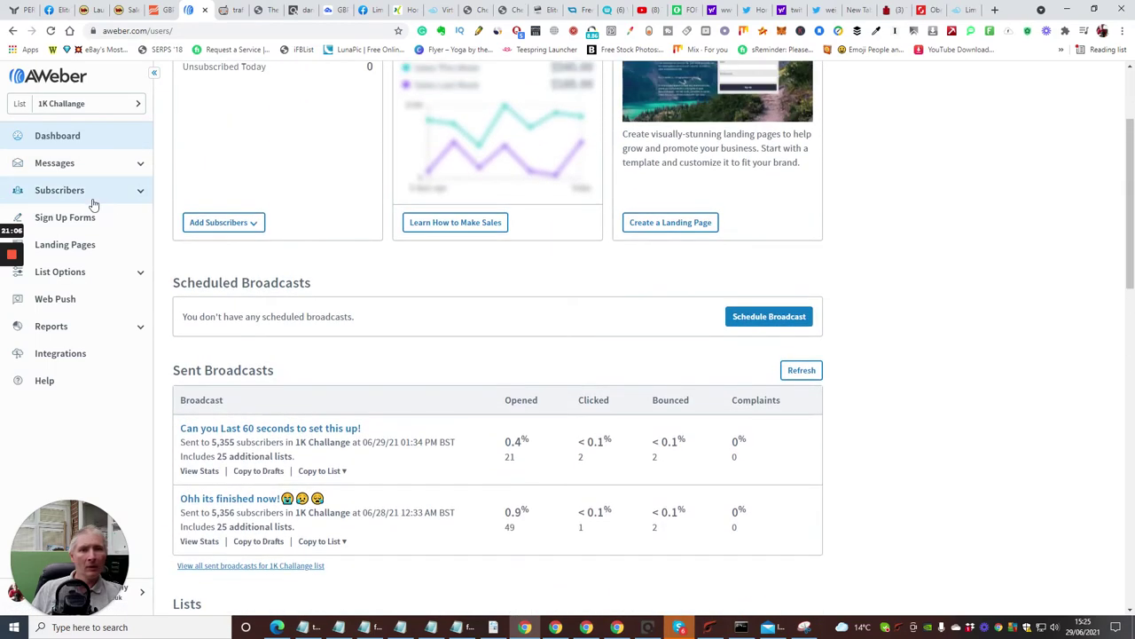
click(74, 166)
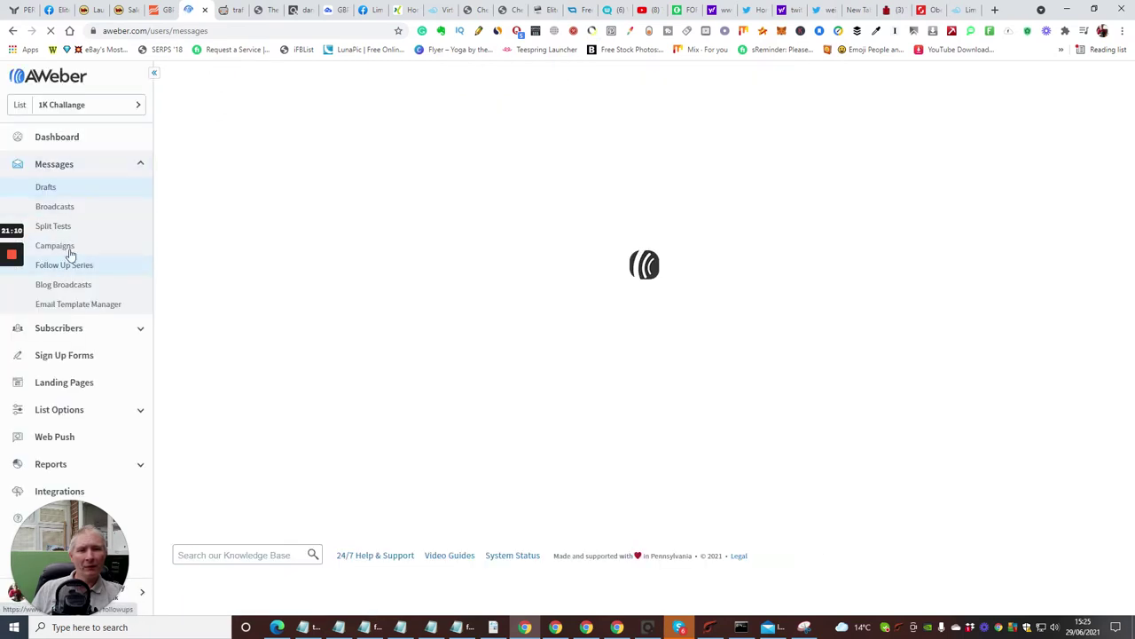
click(71, 267)
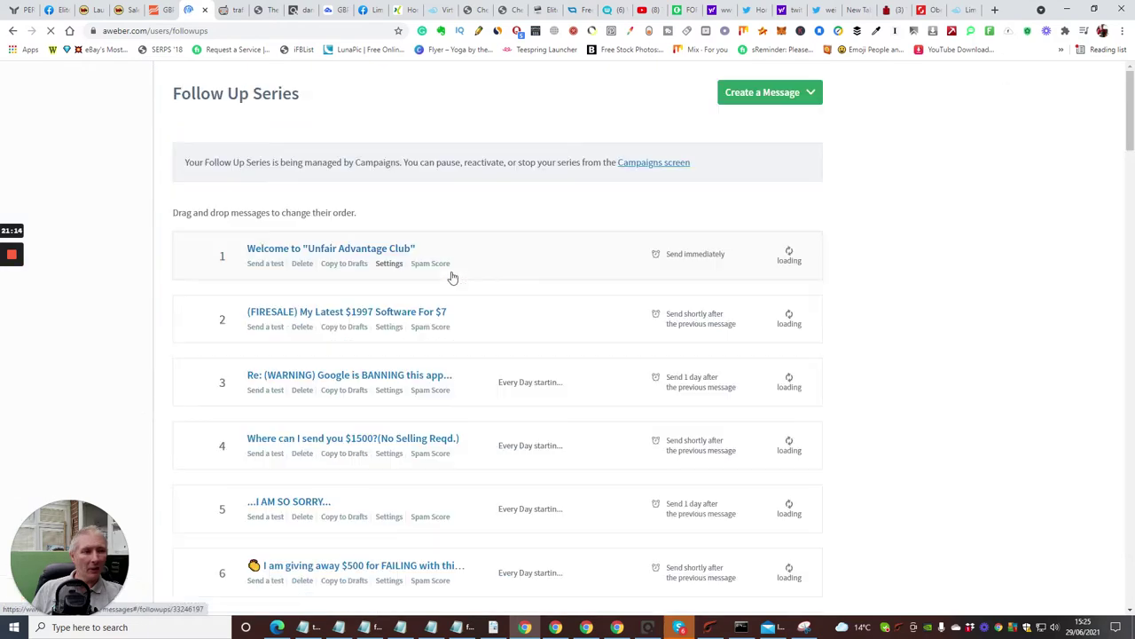
scroll(435, 293, down, 5)
scroll(430, 285, down, 14)
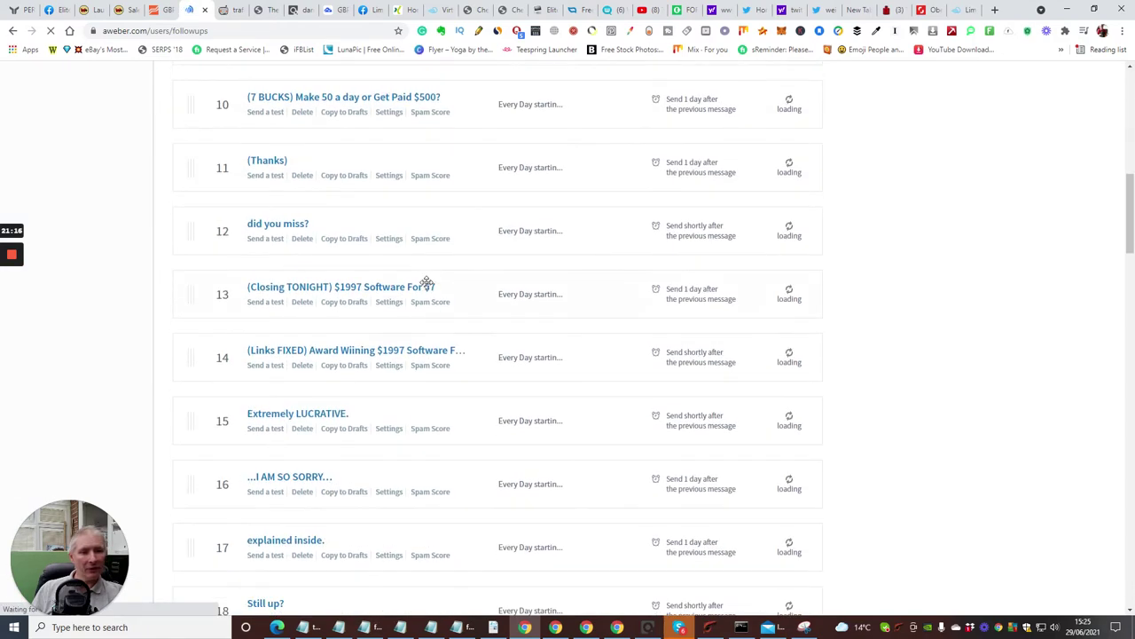
scroll(423, 285, down, 12)
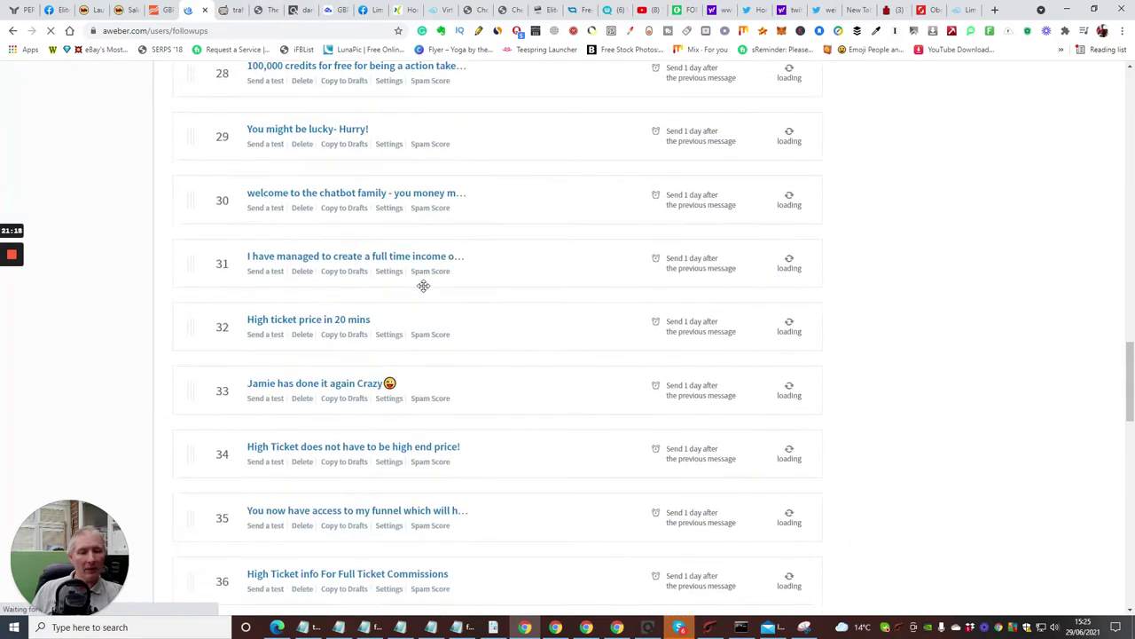
scroll(419, 289, down, 4)
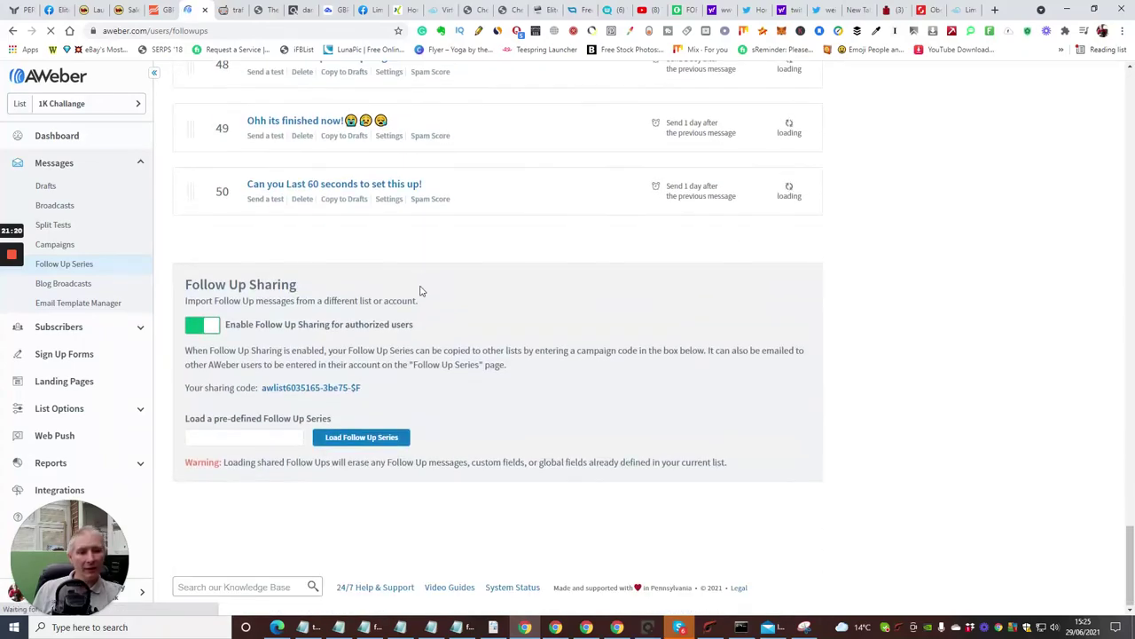
scroll(390, 301, up, 5)
scroll(346, 392, up, 18)
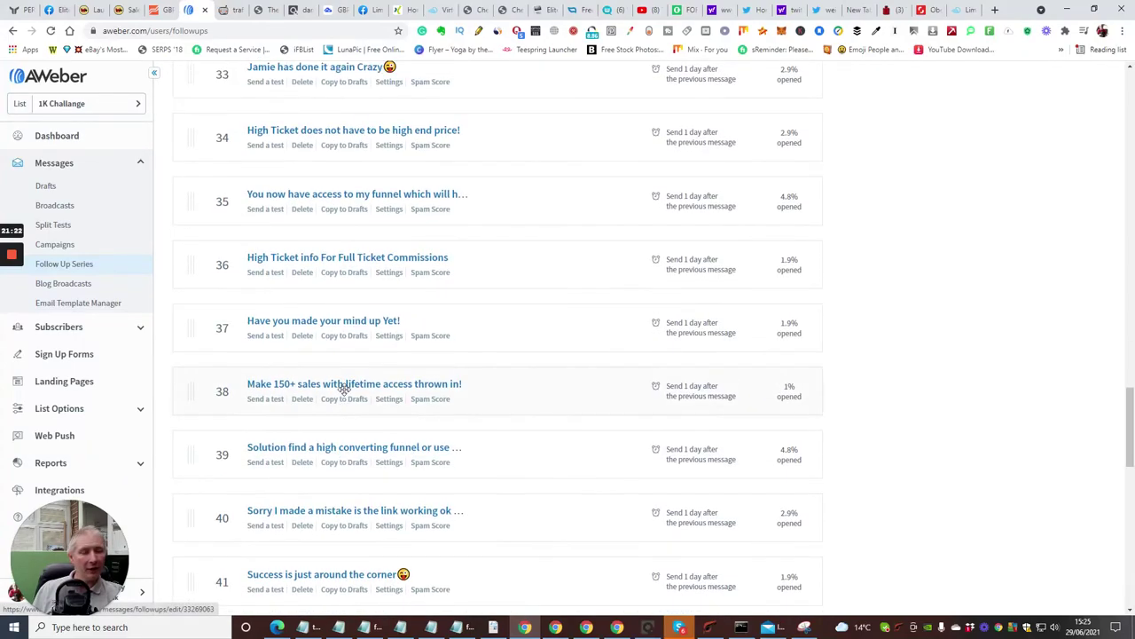
scroll(343, 390, up, 13)
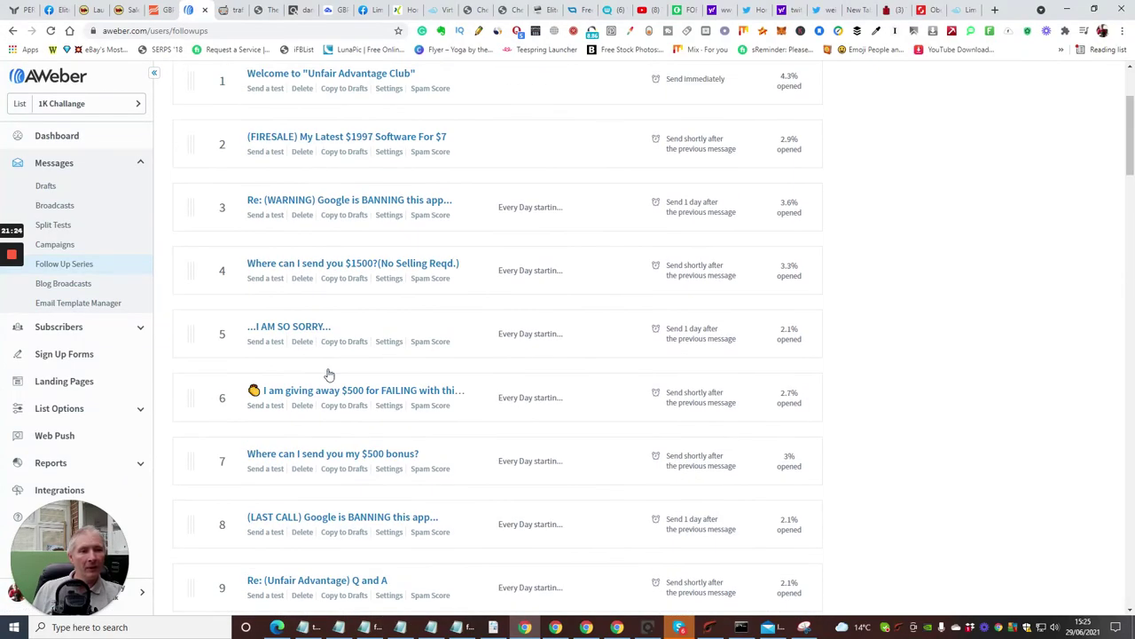
scroll(365, 305, down, 8)
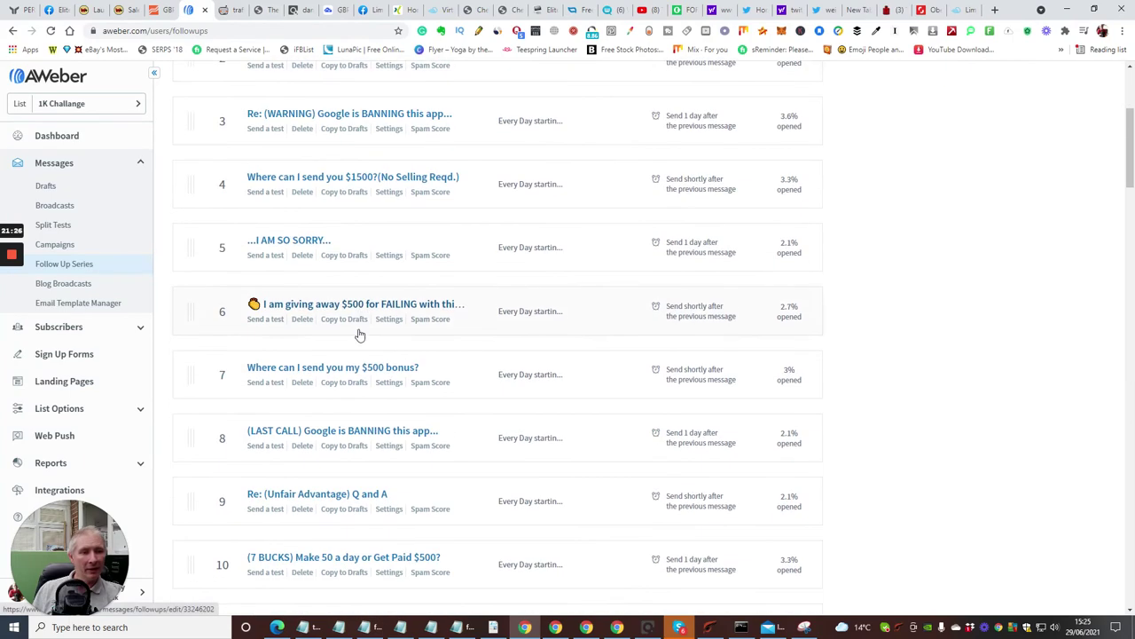
scroll(355, 328, up, 8)
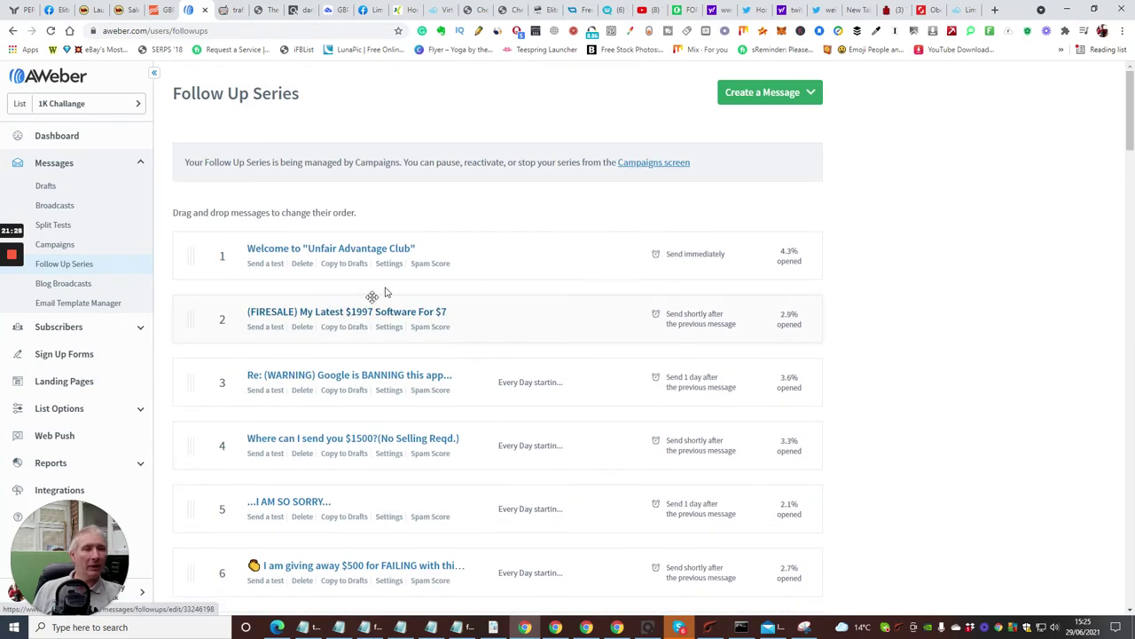
scroll(312, 189, down, 1)
scroll(319, 191, down, 20)
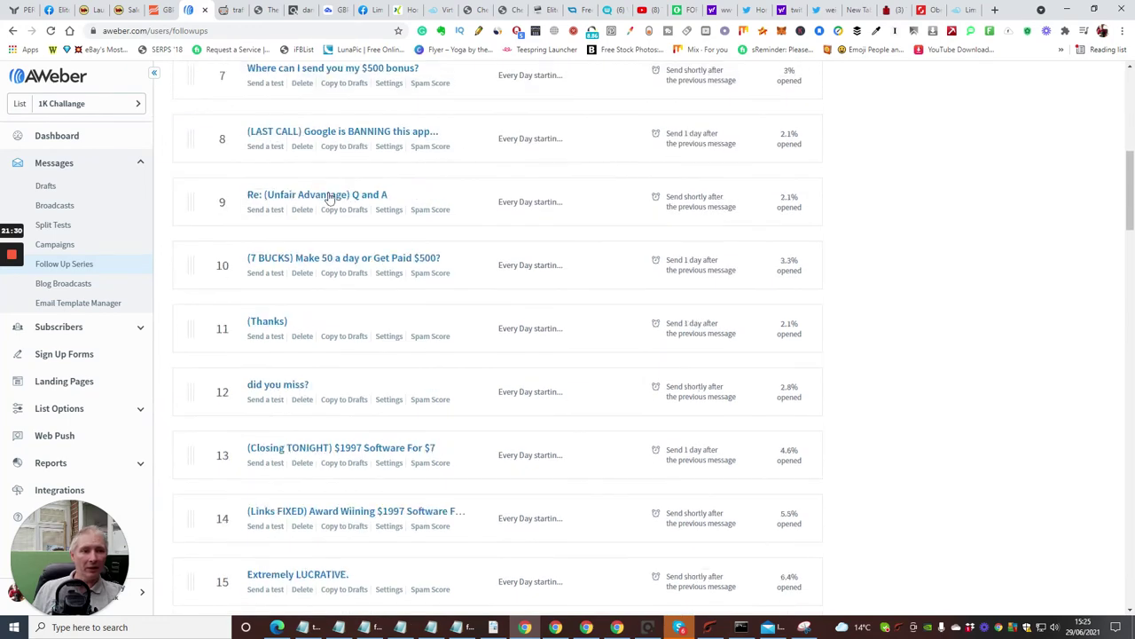
scroll(329, 197, down, 10)
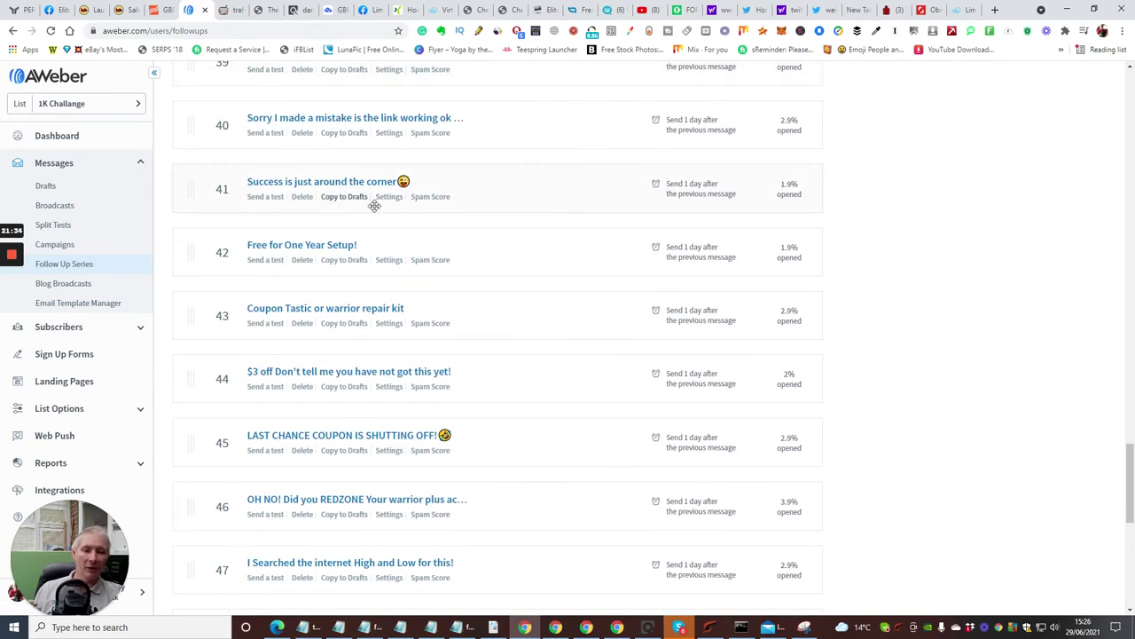
scroll(391, 227, down, 2)
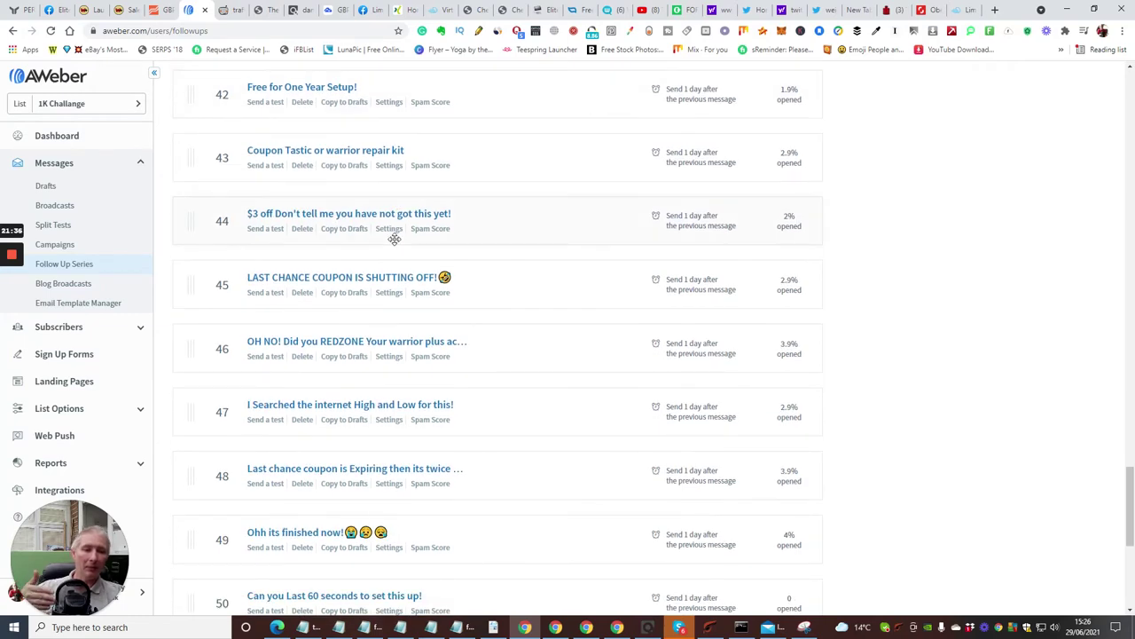
scroll(419, 243, down, 2)
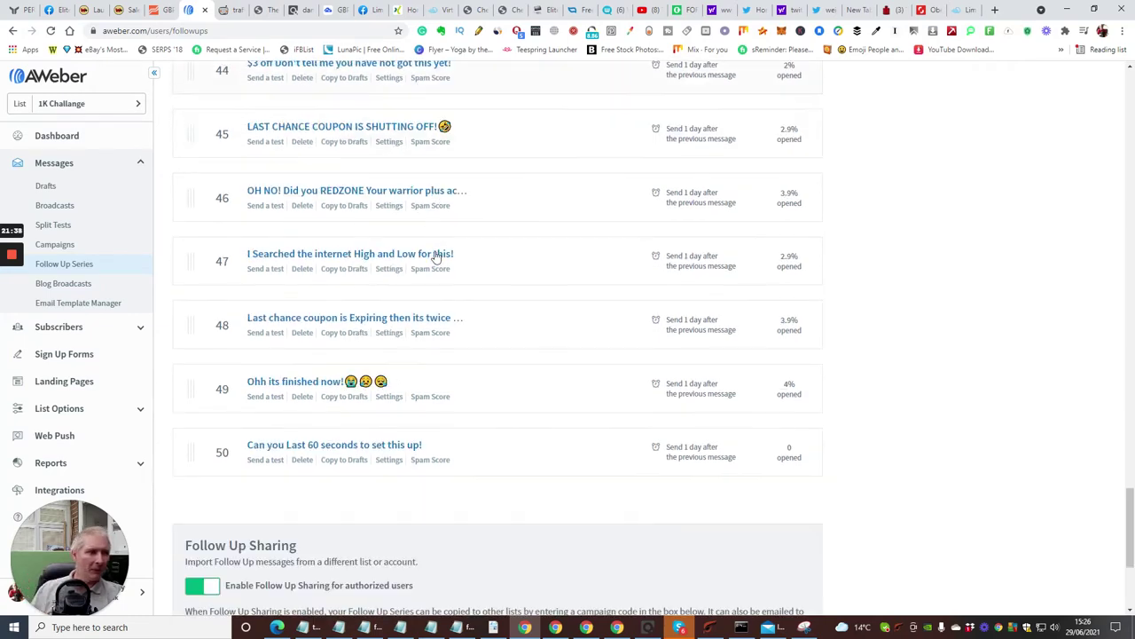
scroll(433, 253, down, 3)
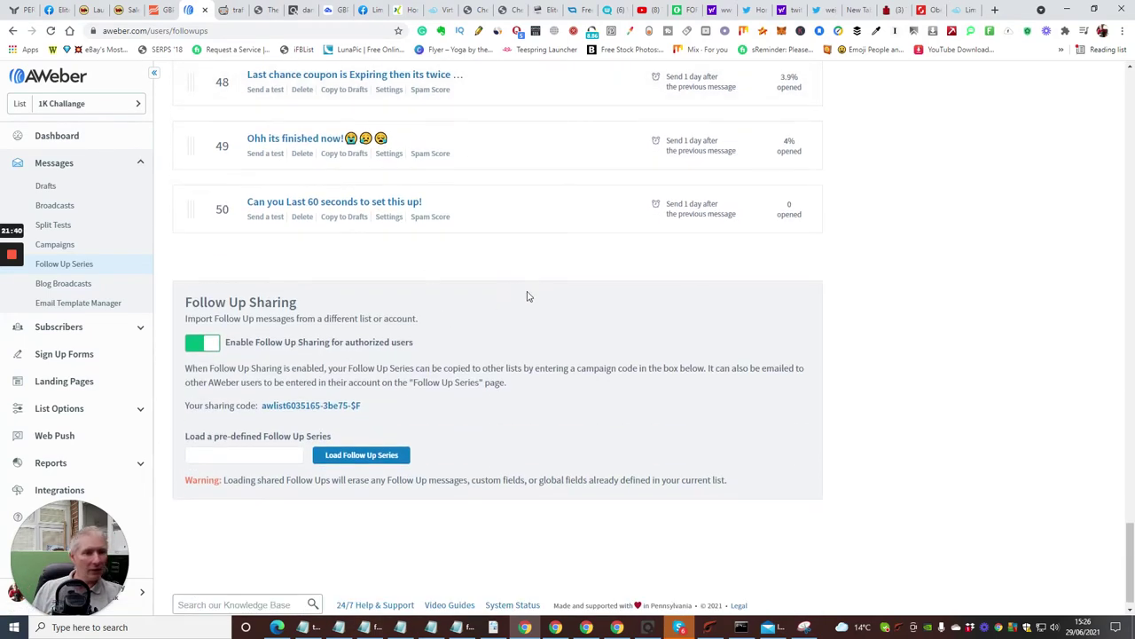
scroll(469, 278, down, 1)
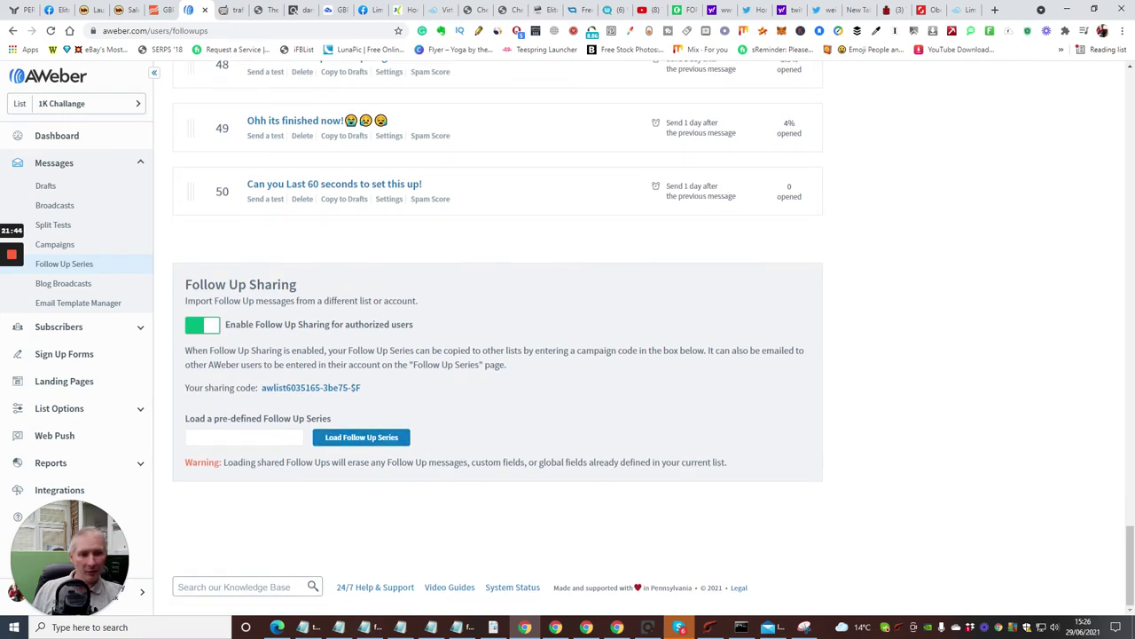
drag(262, 388, 361, 388)
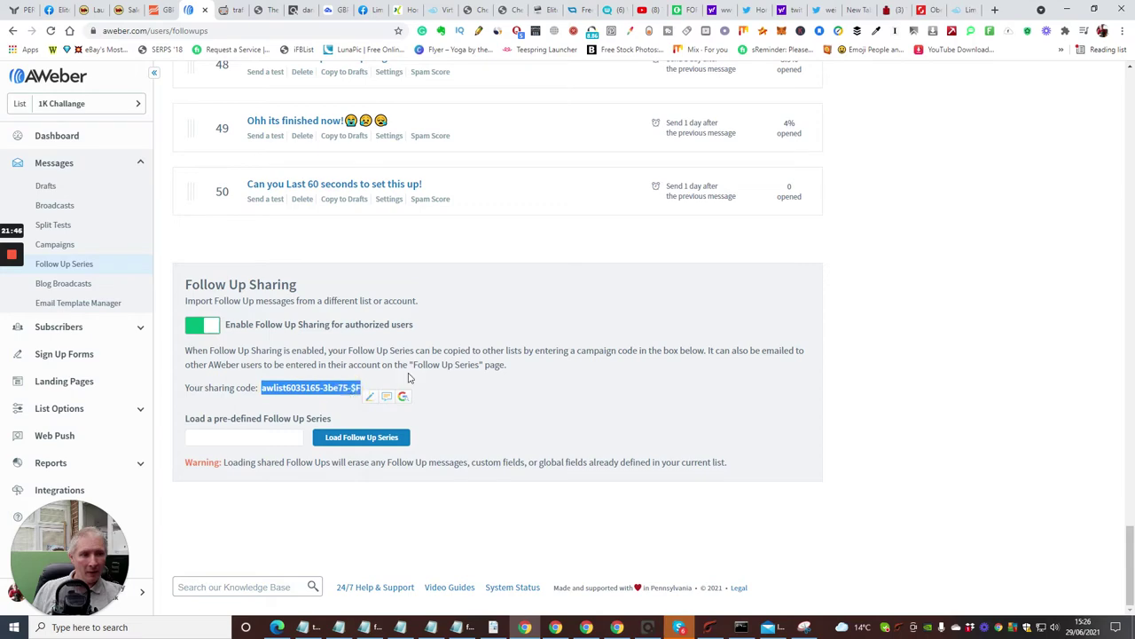
scroll(459, 263, up, 5)
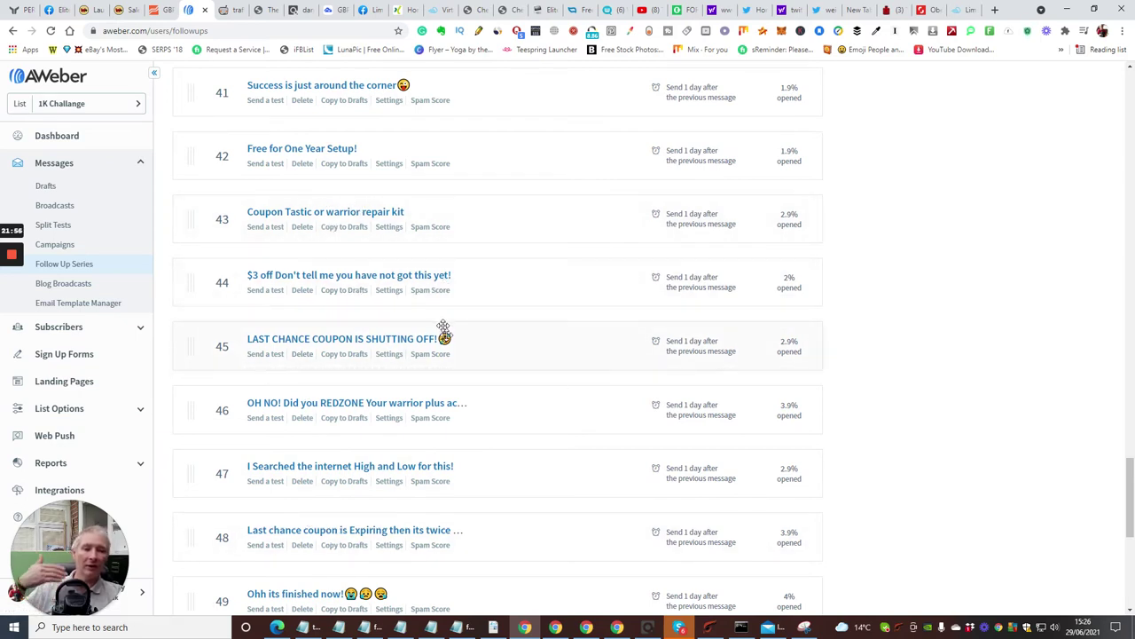
scroll(360, 258, up, 11)
scroll(317, 265, up, 18)
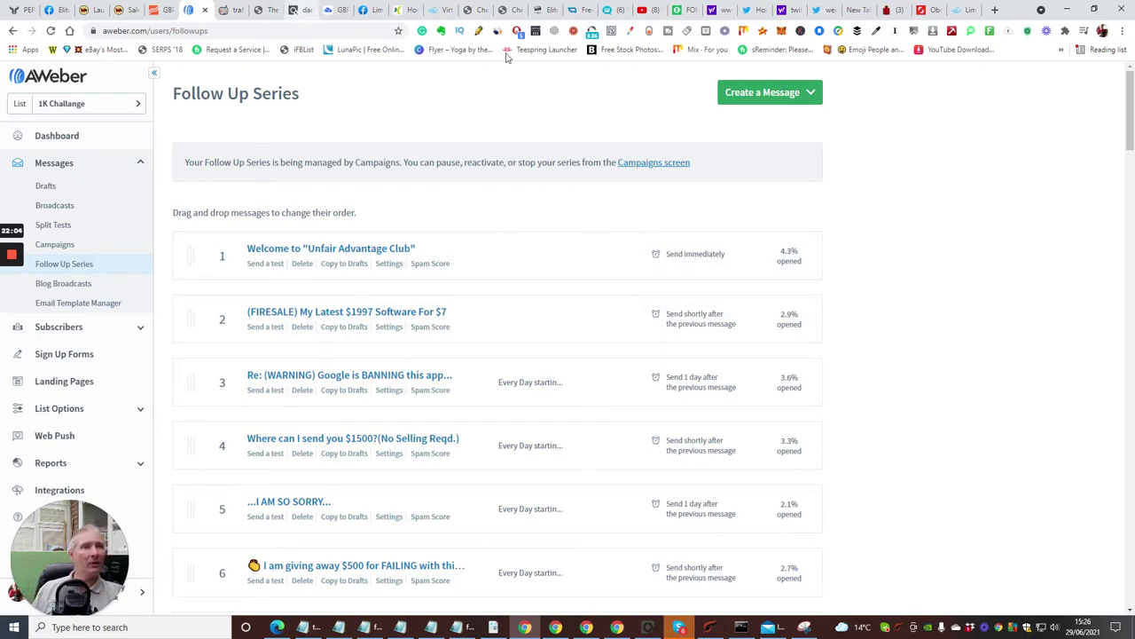
Search Twitter for 'make money online' and follow the How to make money online and Make_money_online accounts
click(825, 12)
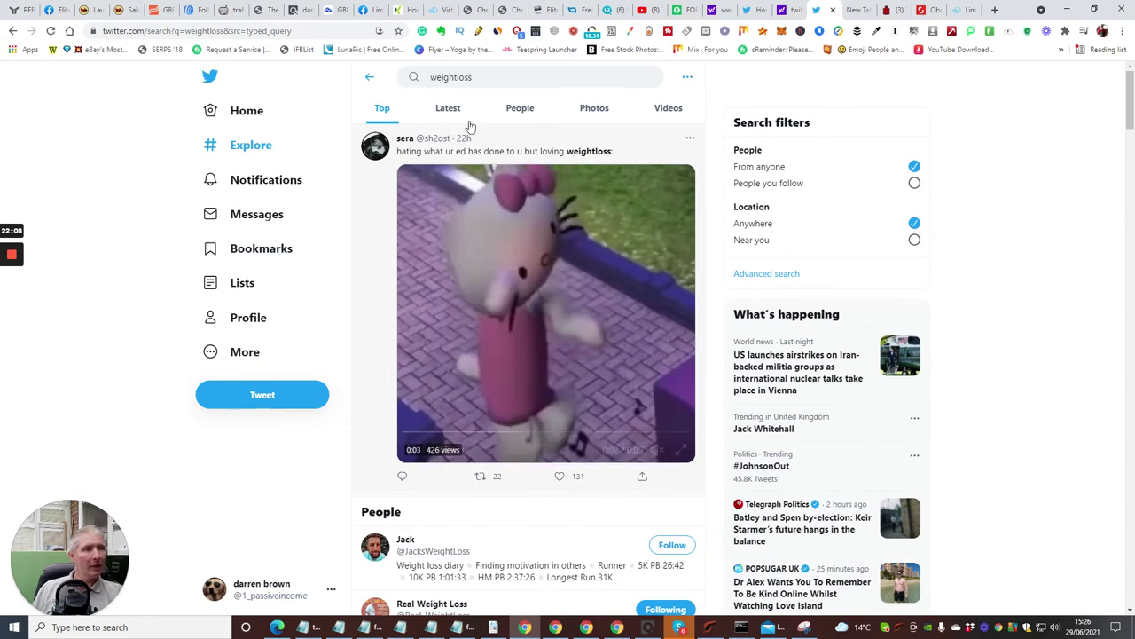
click(533, 77)
key(BackSpace)
key(BackSpace)
key(BackSpace)
key(BackSpace)
key(BackSpace)
key(BackSpace)
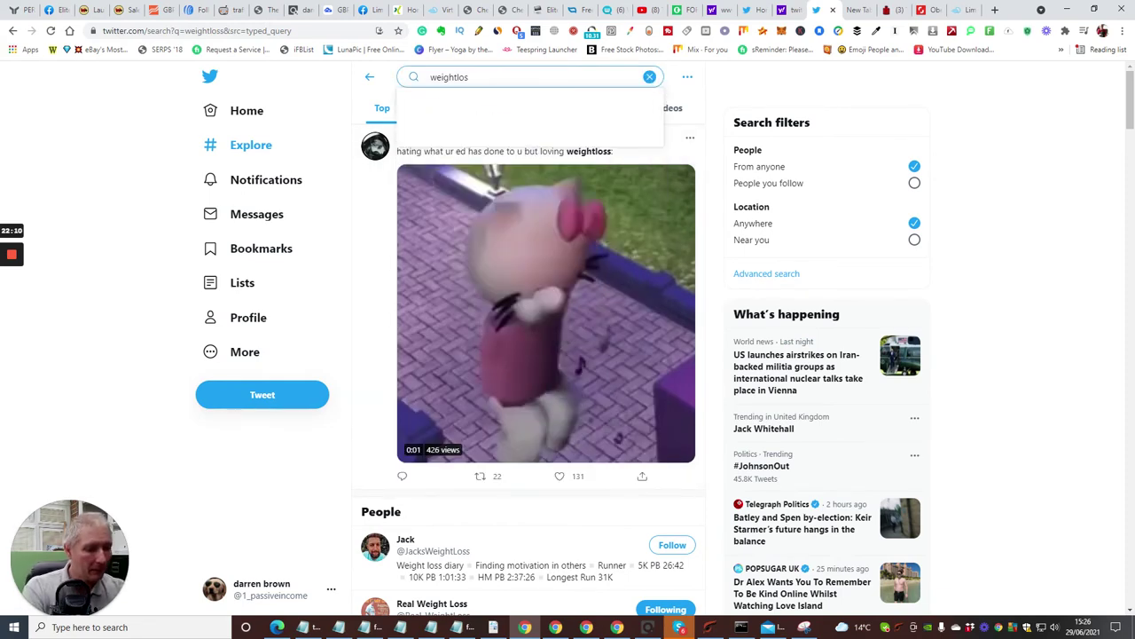
key(BackSpace)
key(BackSpace)
key(BackSpace)
key(BackSpace)
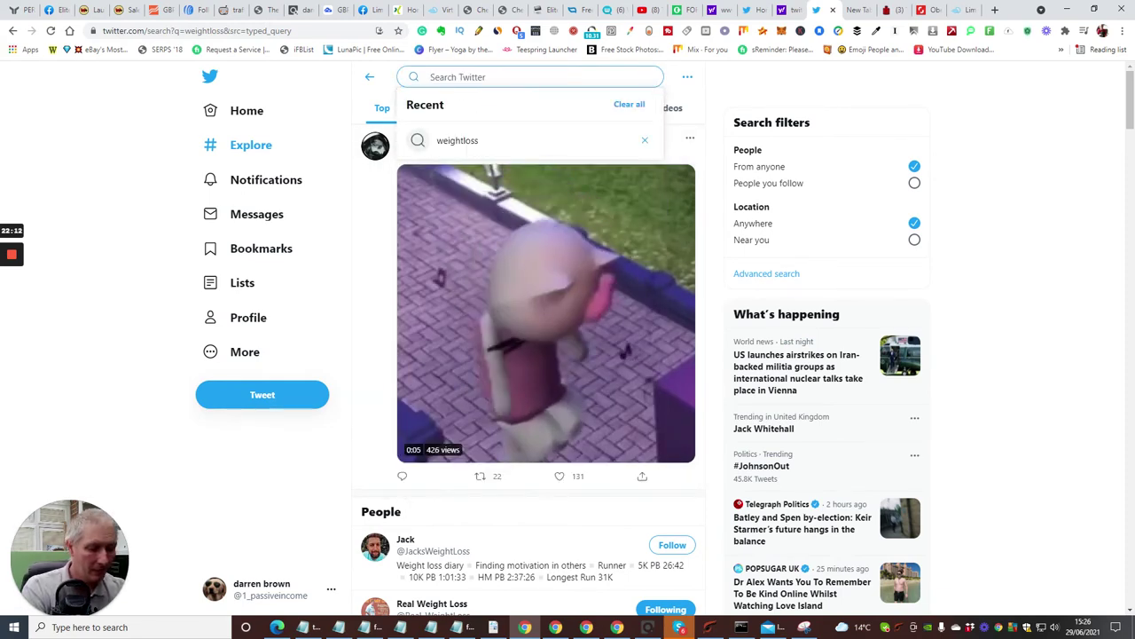
text(make money onloine)
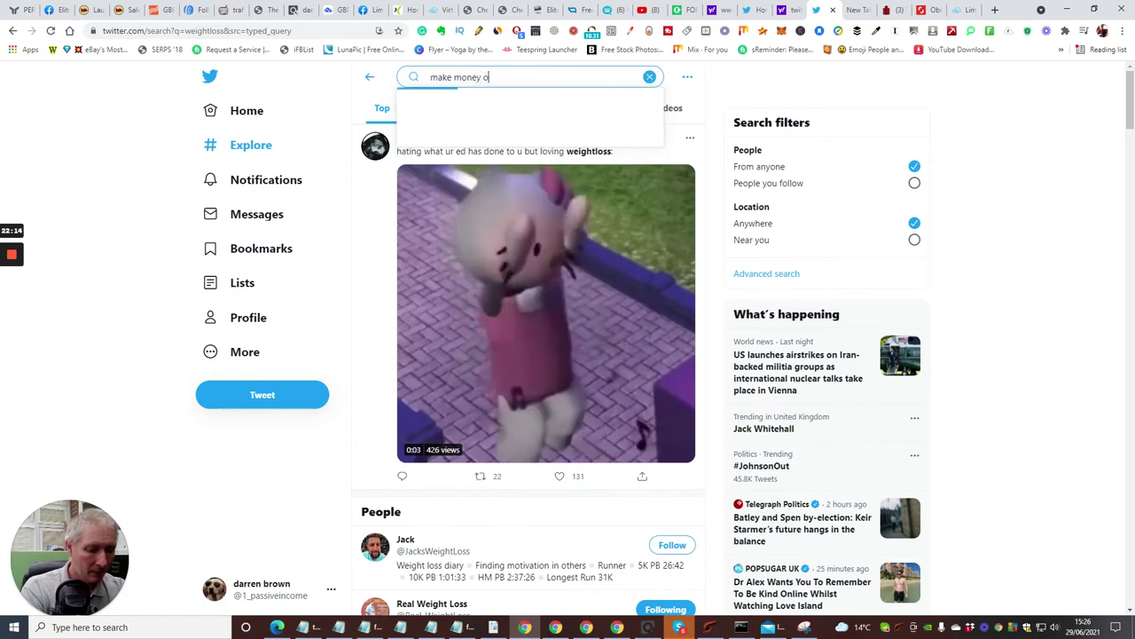
key(BackSpace)
key(BackSpace)
key(BackSpace)
key(BackSpace)
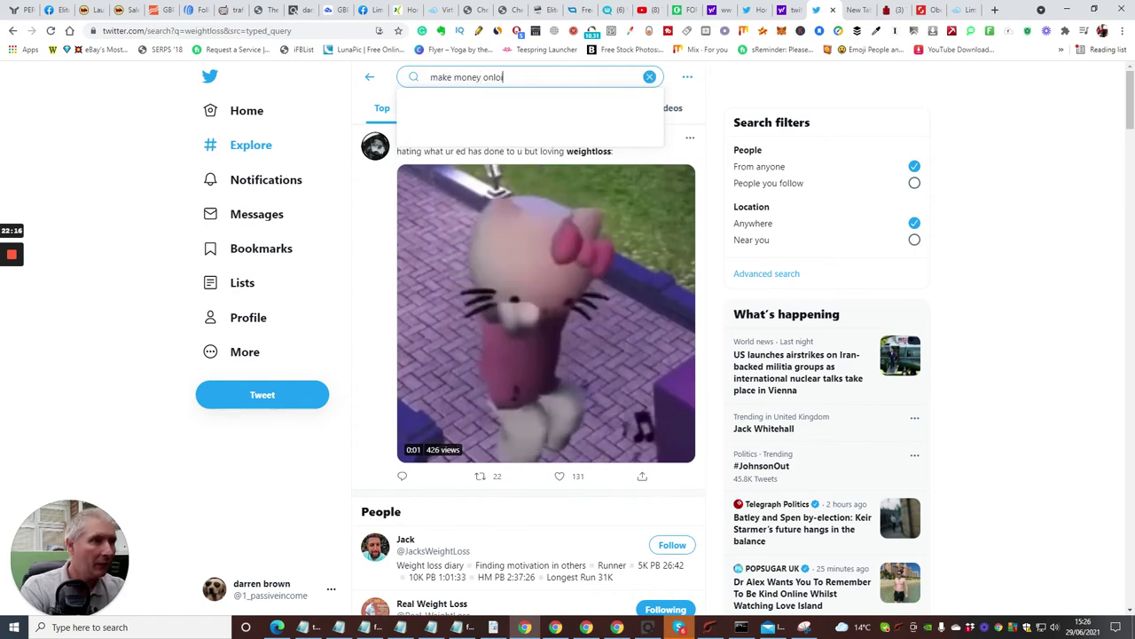
text(ine)
key(Return)
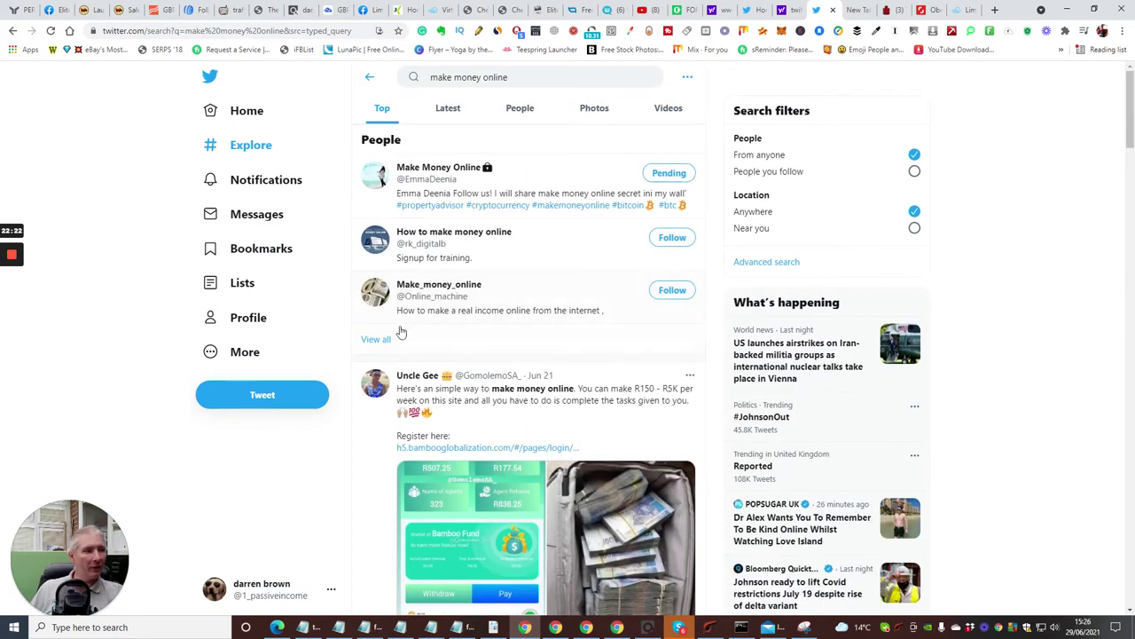
click(671, 293)
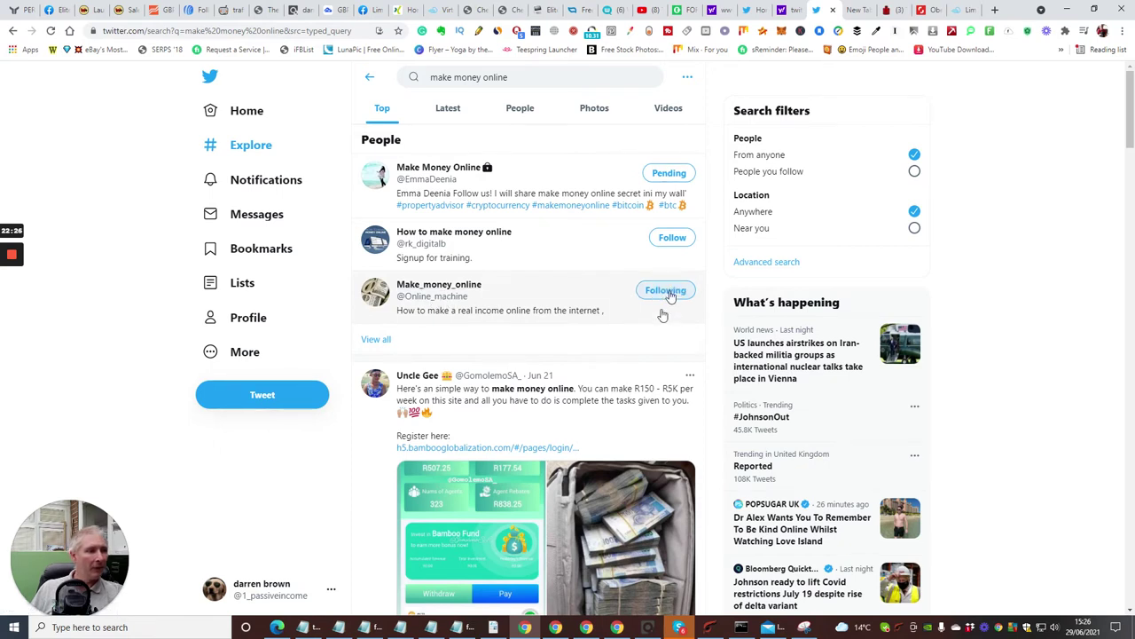
click(673, 241)
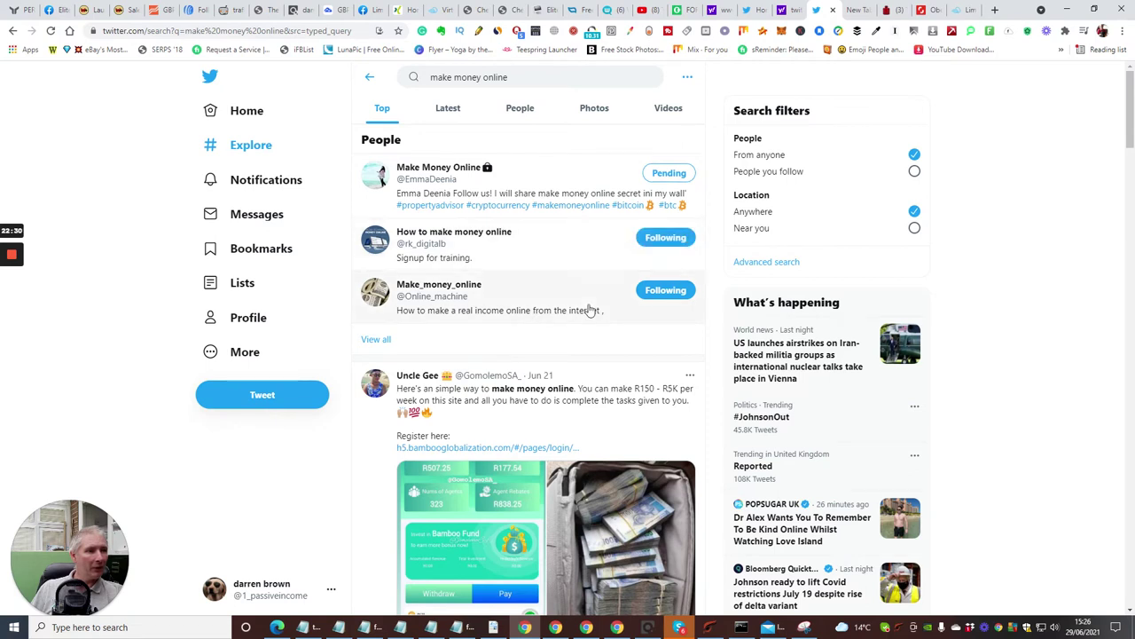
Open the Make_money_online profile and browse its follower counts and Who to follow suggestions
click(435, 284)
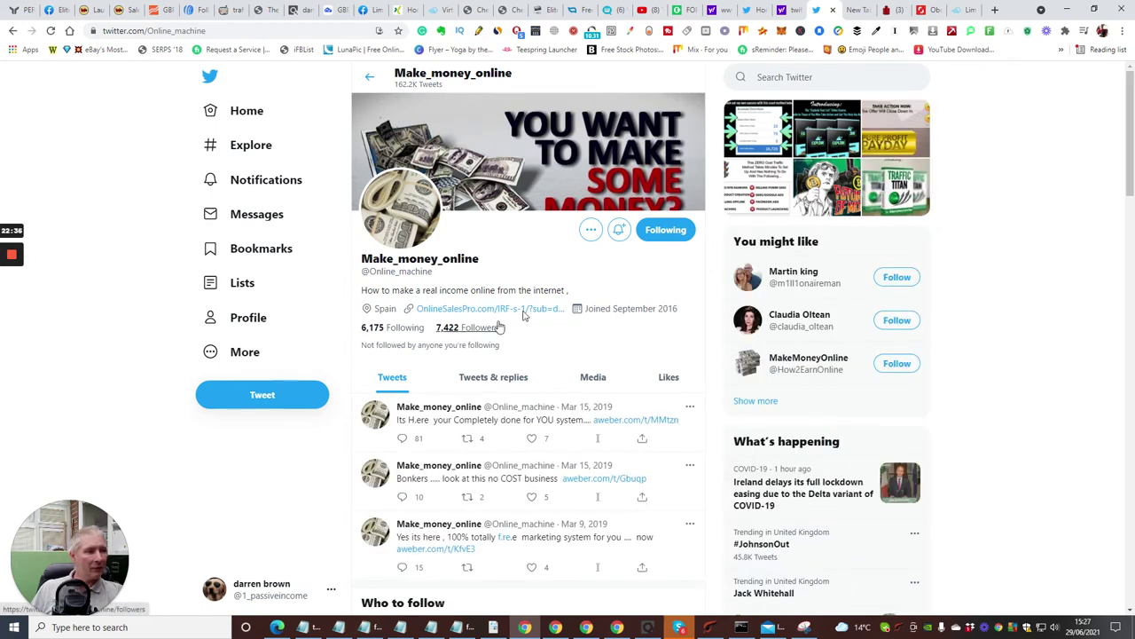
scroll(559, 266, down, 1)
scroll(560, 283, up, 1)
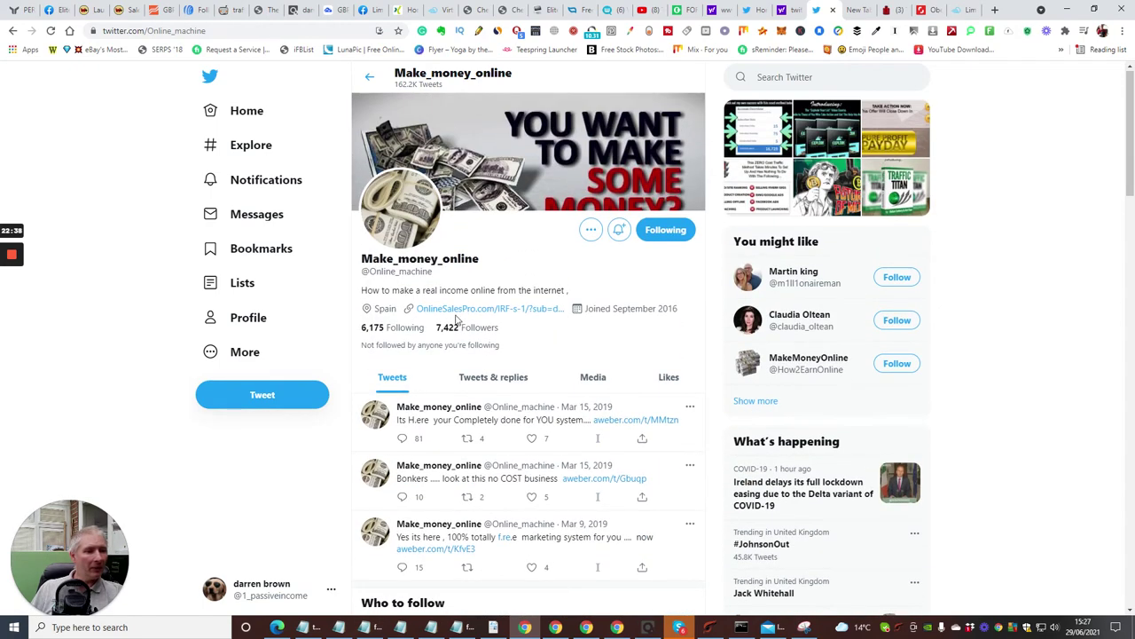
scroll(560, 300, down, 7)
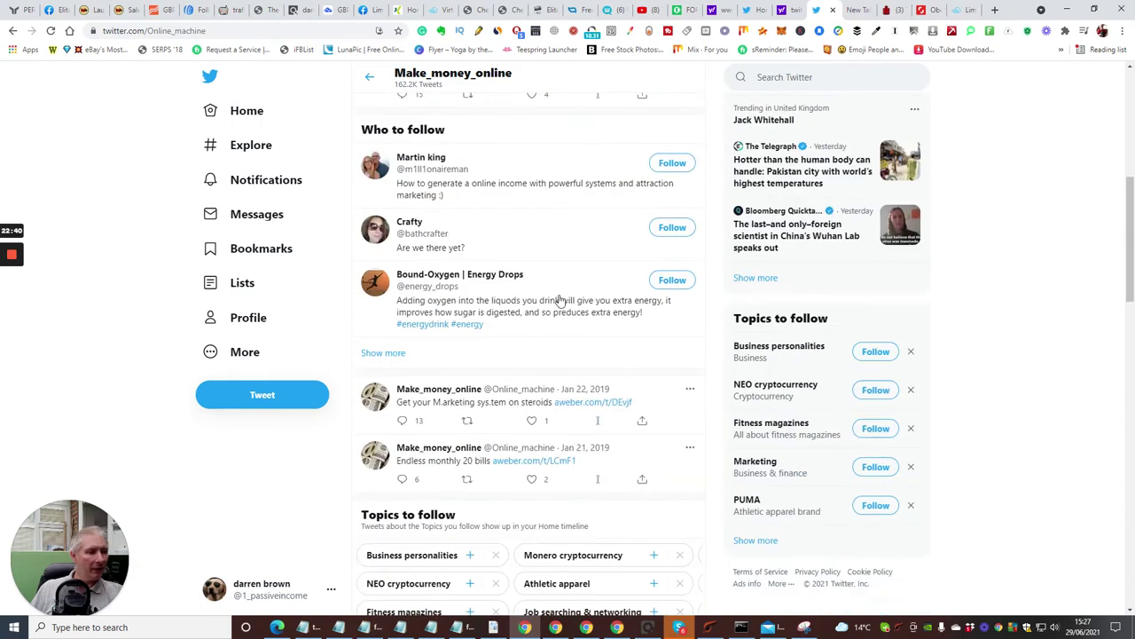
scroll(560, 299, up, 3)
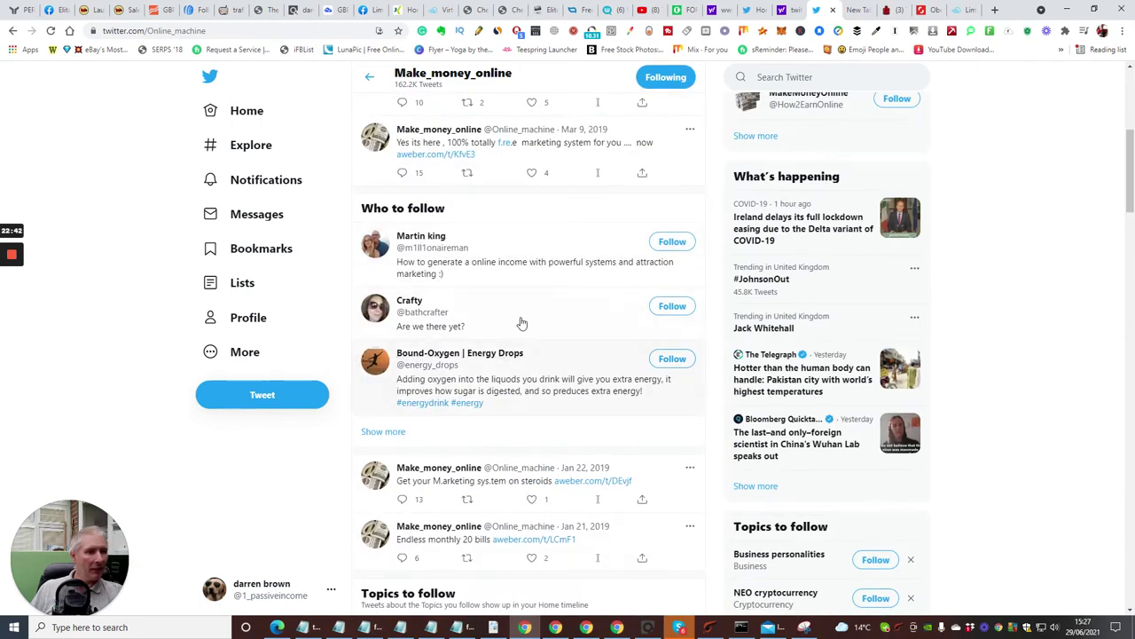
Start a new tweet mentioning the account, beginning 'I have a high'
click(263, 396)
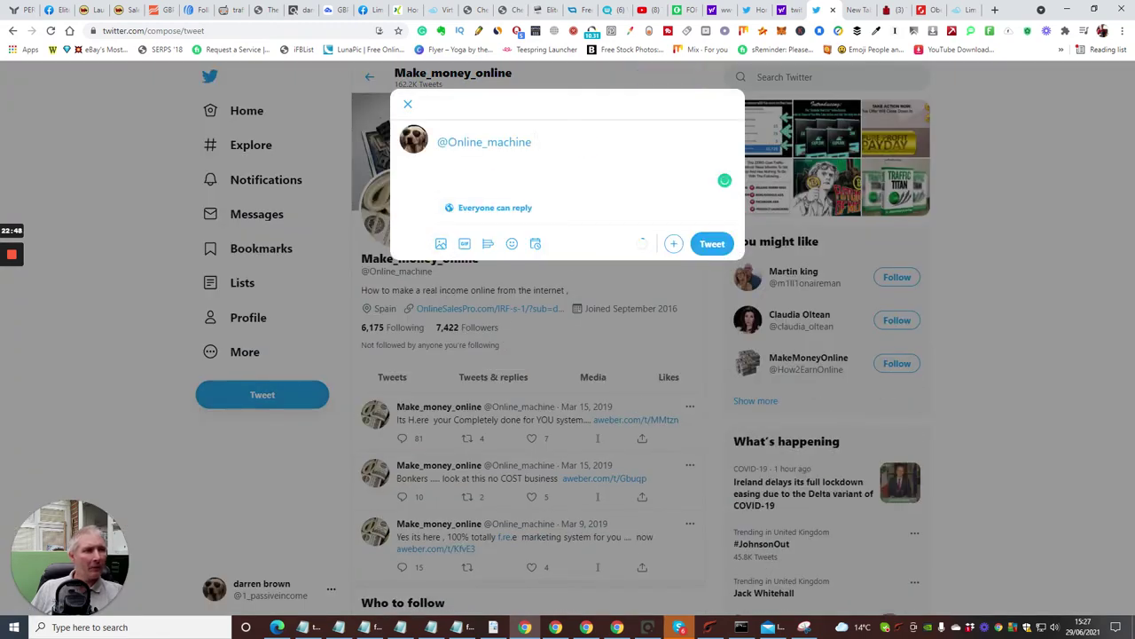
text(I hav)
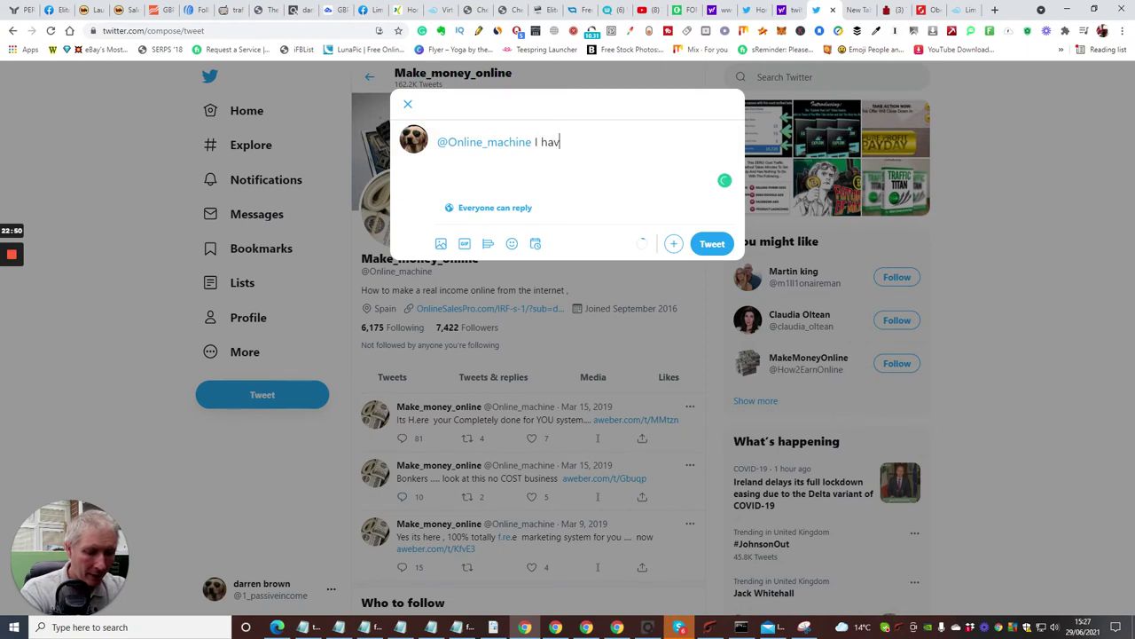
text(e a high co)
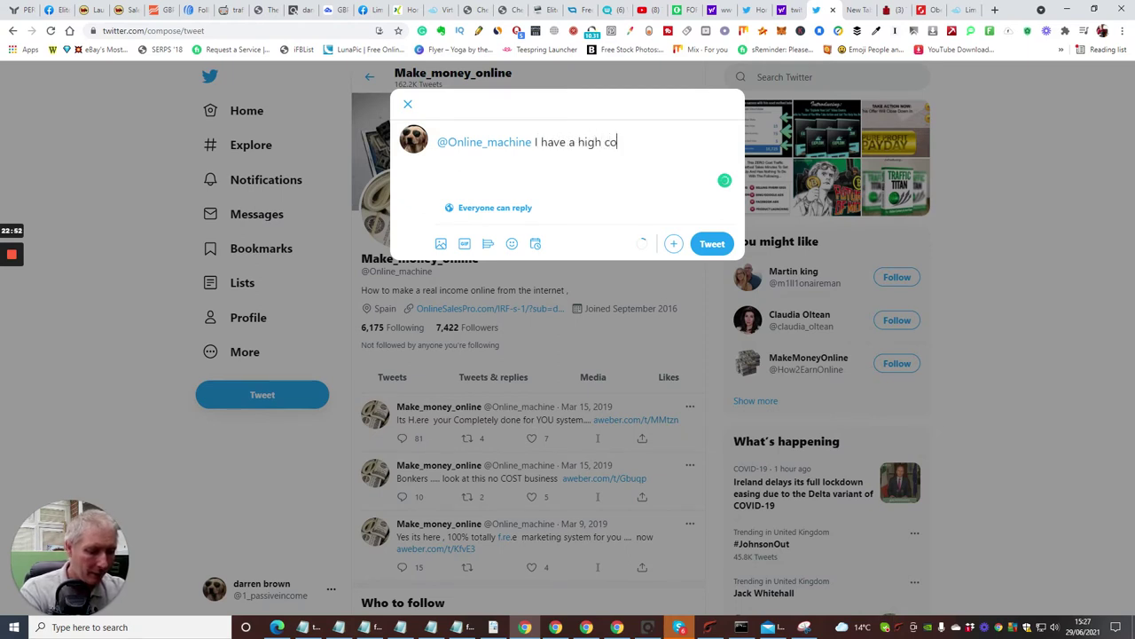
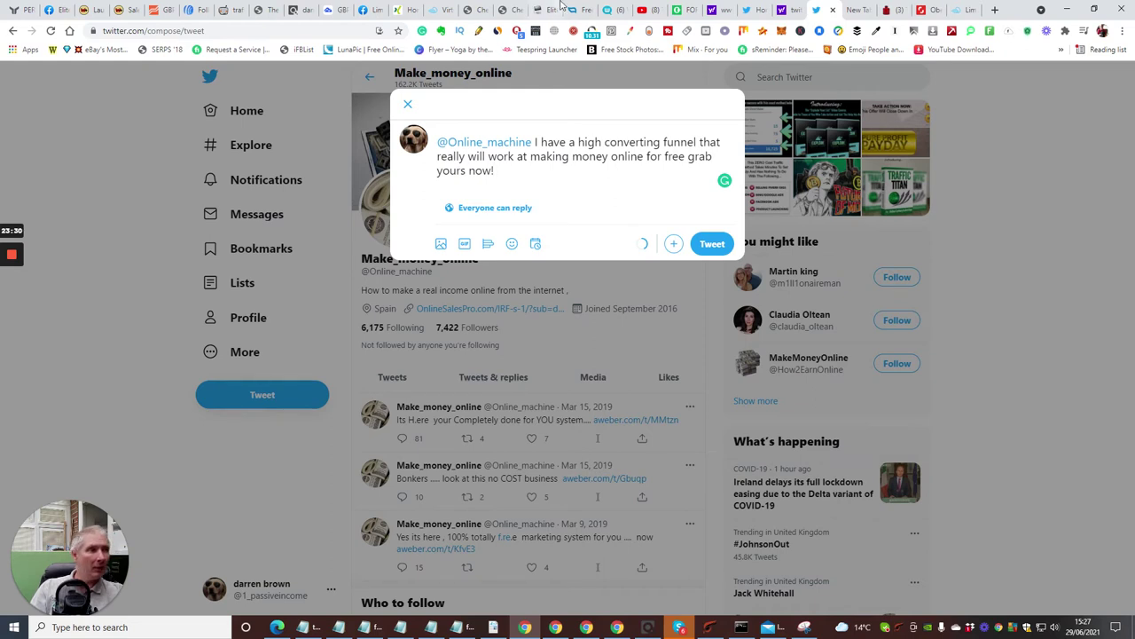
Go via the AWeber tab to the Builderall office tools dashboard
click(200, 10)
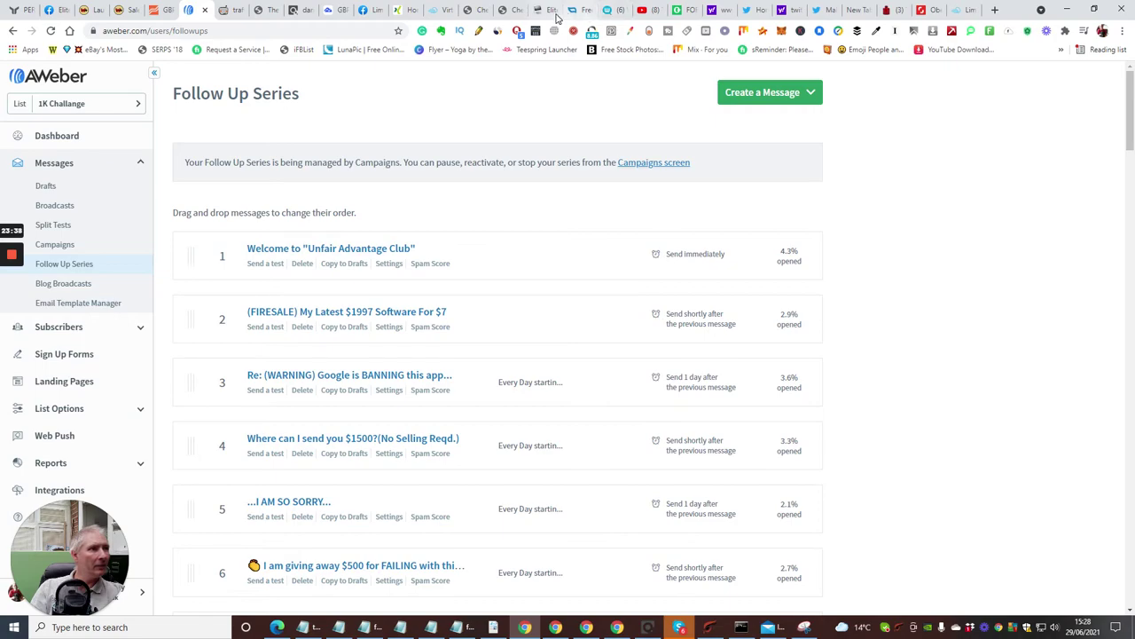
click(436, 10)
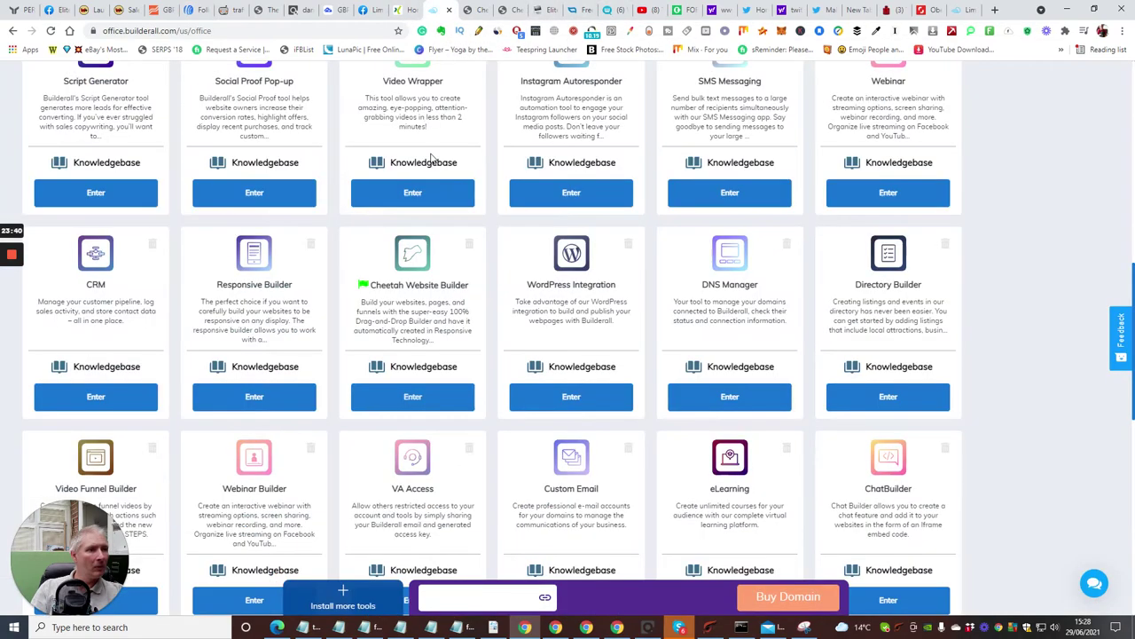
Open the URL Shortener tool from the affiliate franchise system area
scroll(667, 180, up, 10)
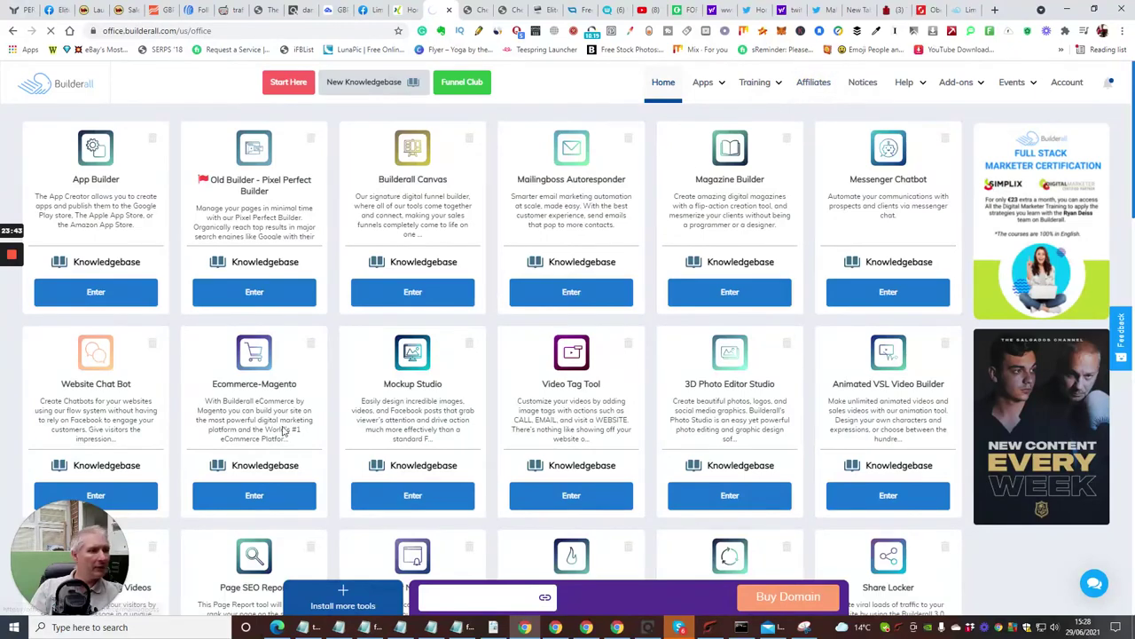
click(42, 294)
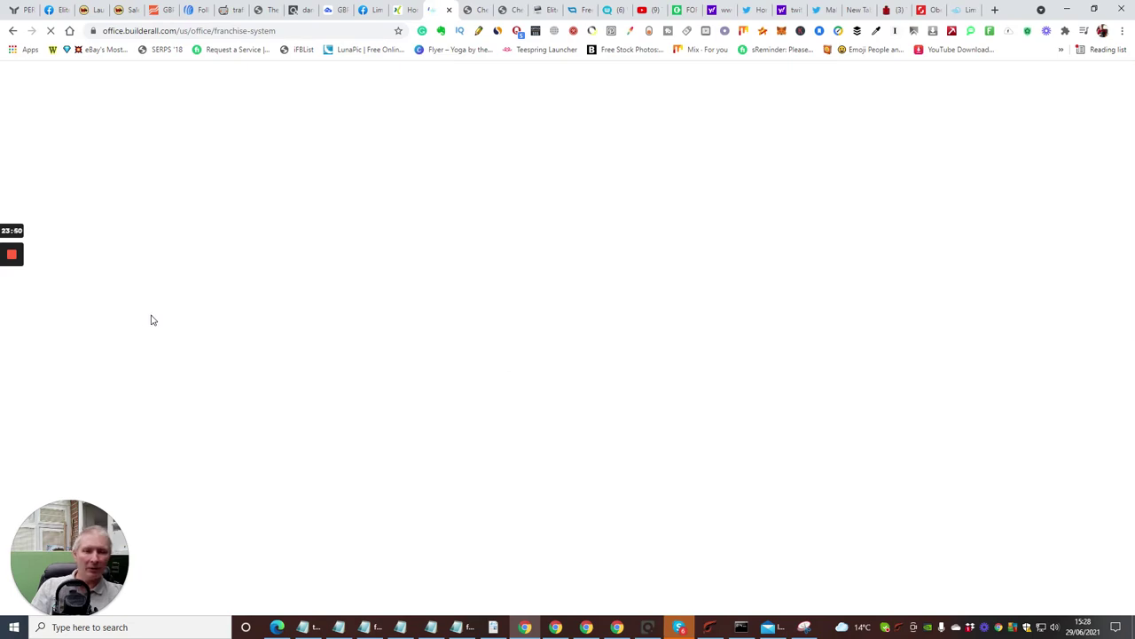
scroll(134, 331, down, 5)
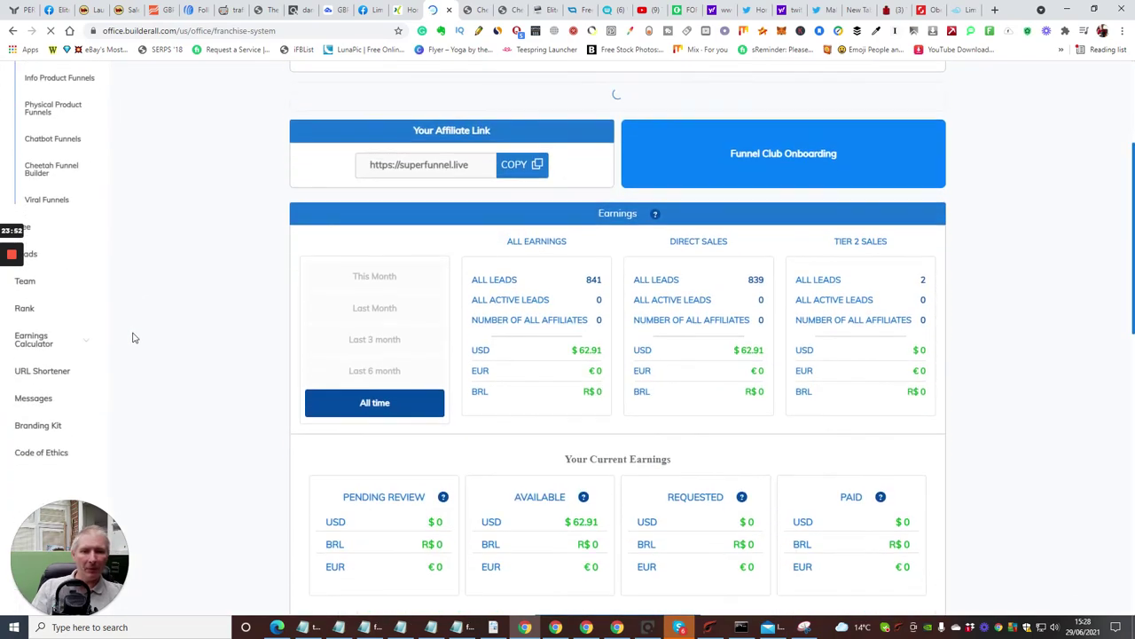
scroll(134, 337, down, 1)
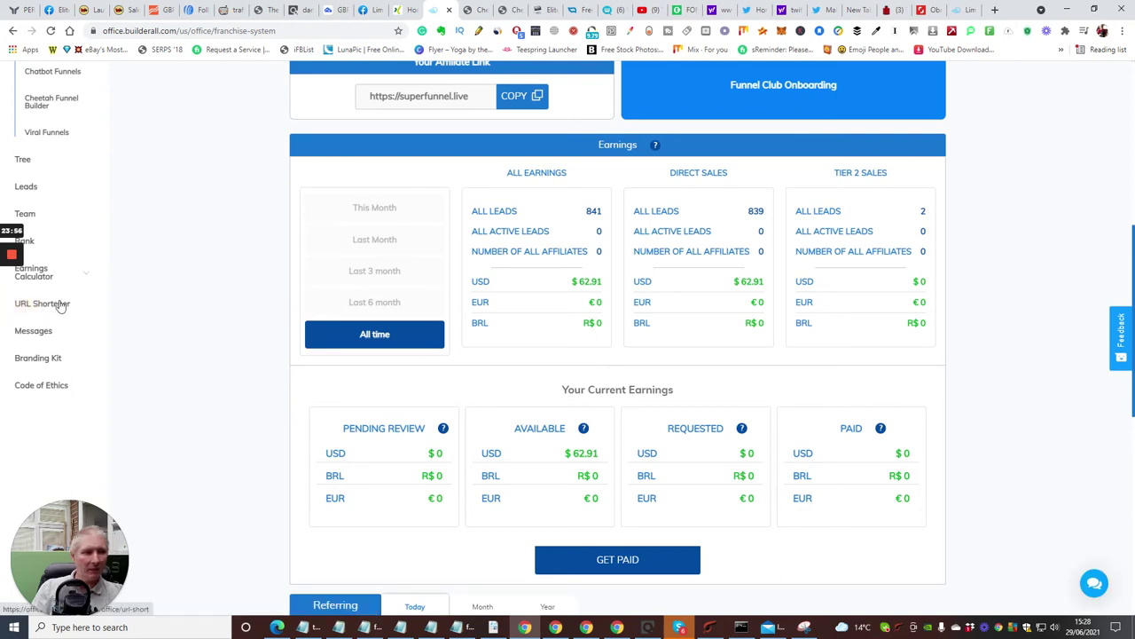
click(58, 307)
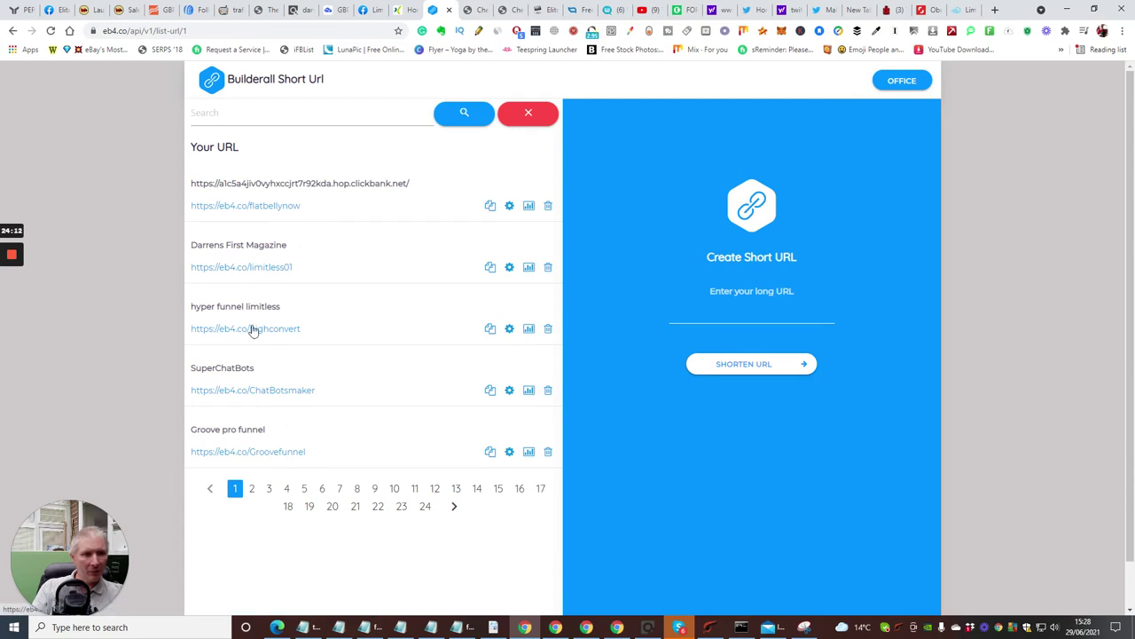
Empty the long-URL field of the mistaken paste and go back to AWeber's Follow Up Series
click(736, 309)
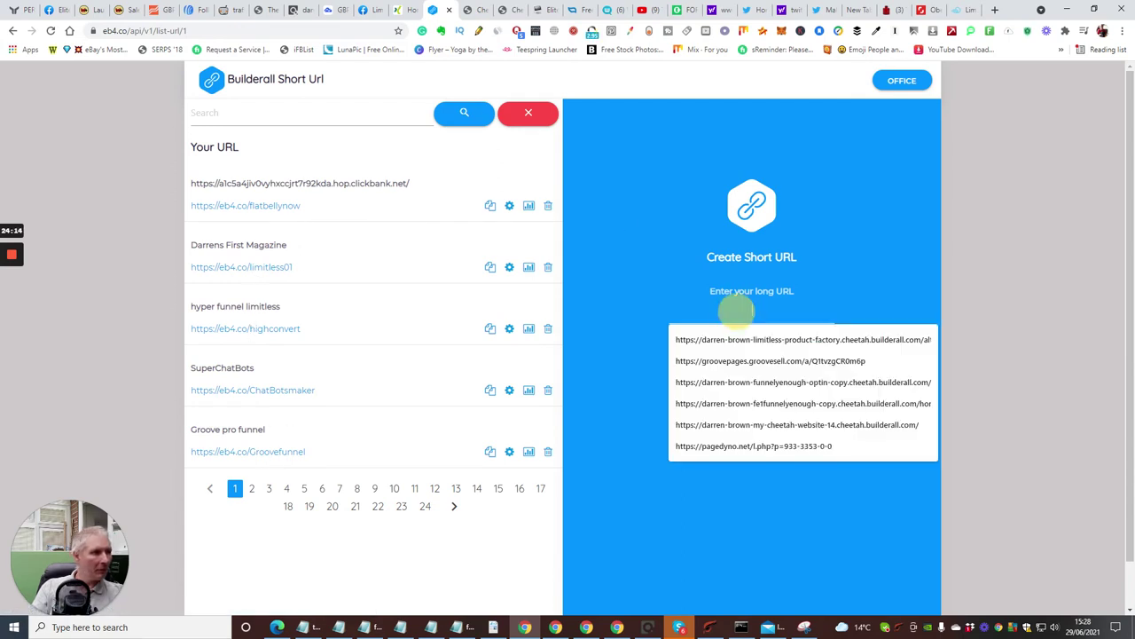
right_click(736, 311)
click(752, 403)
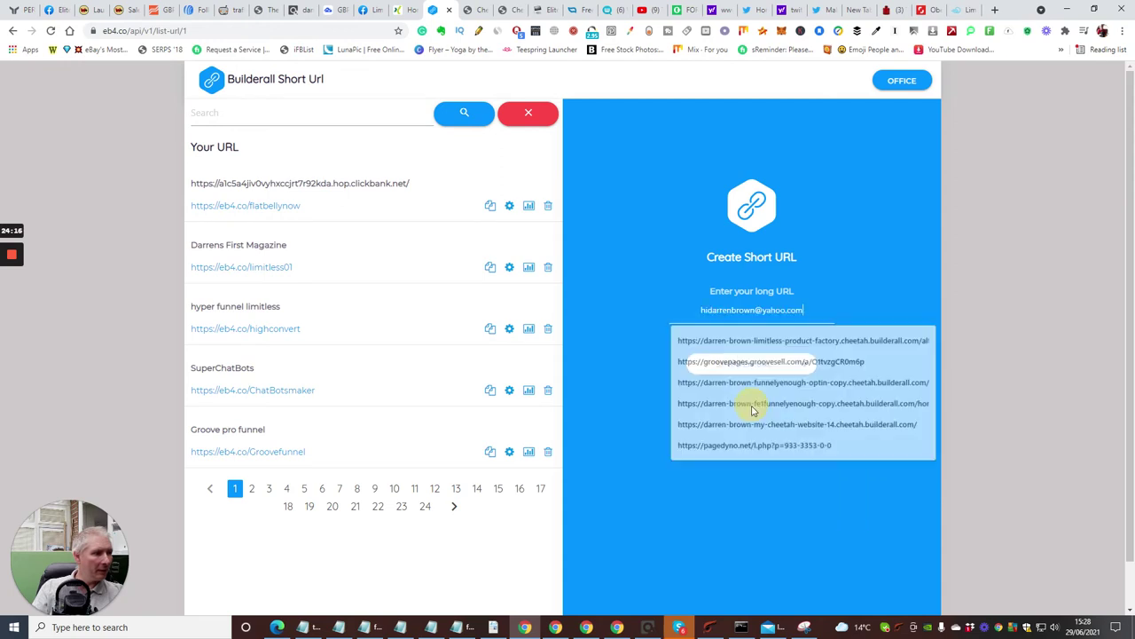
triple_click(736, 310)
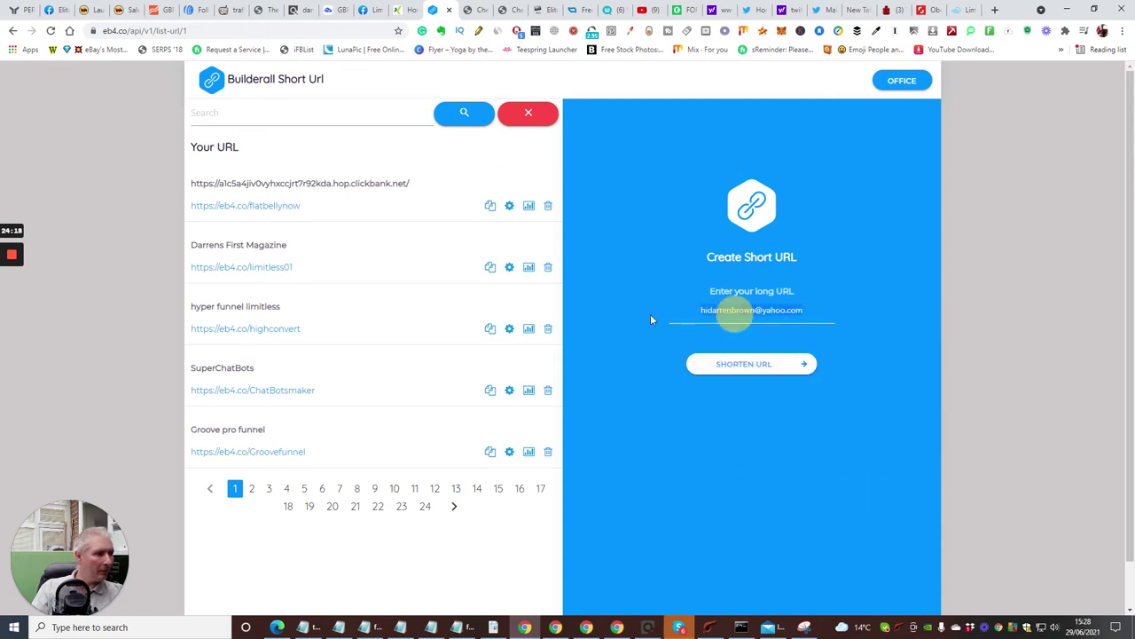
key(BackSpace)
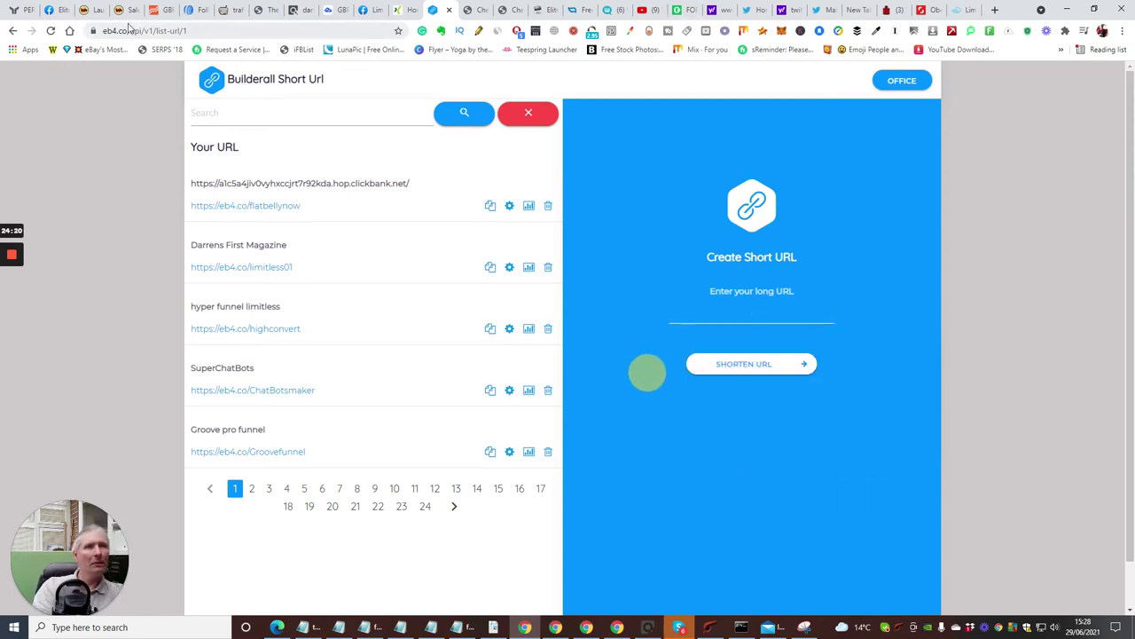
click(189, 10)
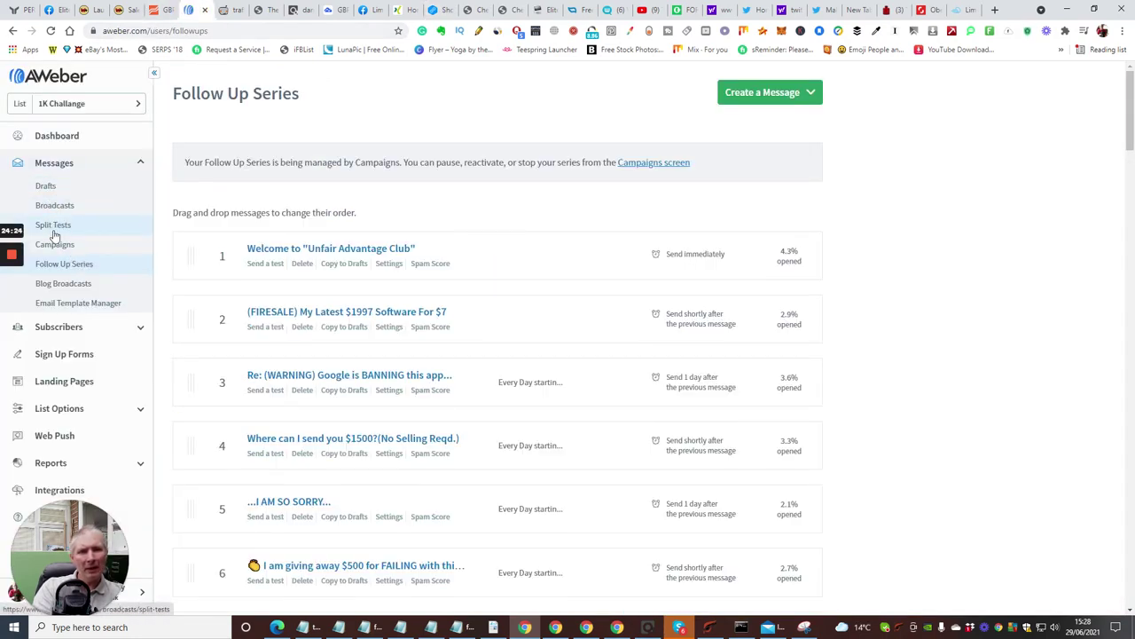
Copy the high convertor funnel landing page link, then return to Builderall's Short Url tab
click(71, 382)
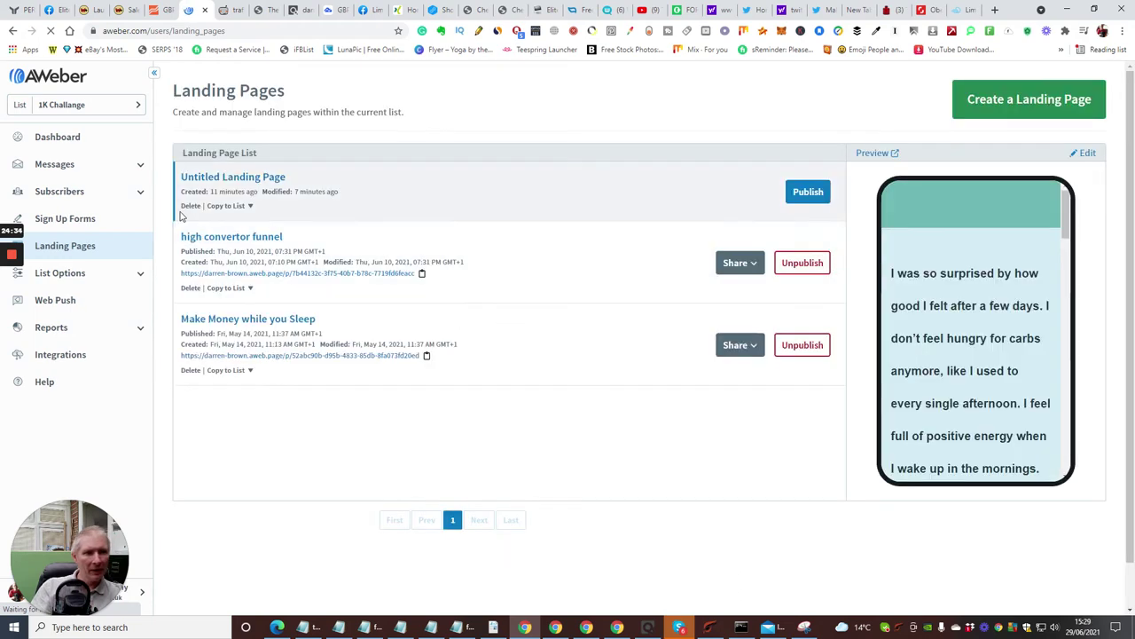
click(421, 273)
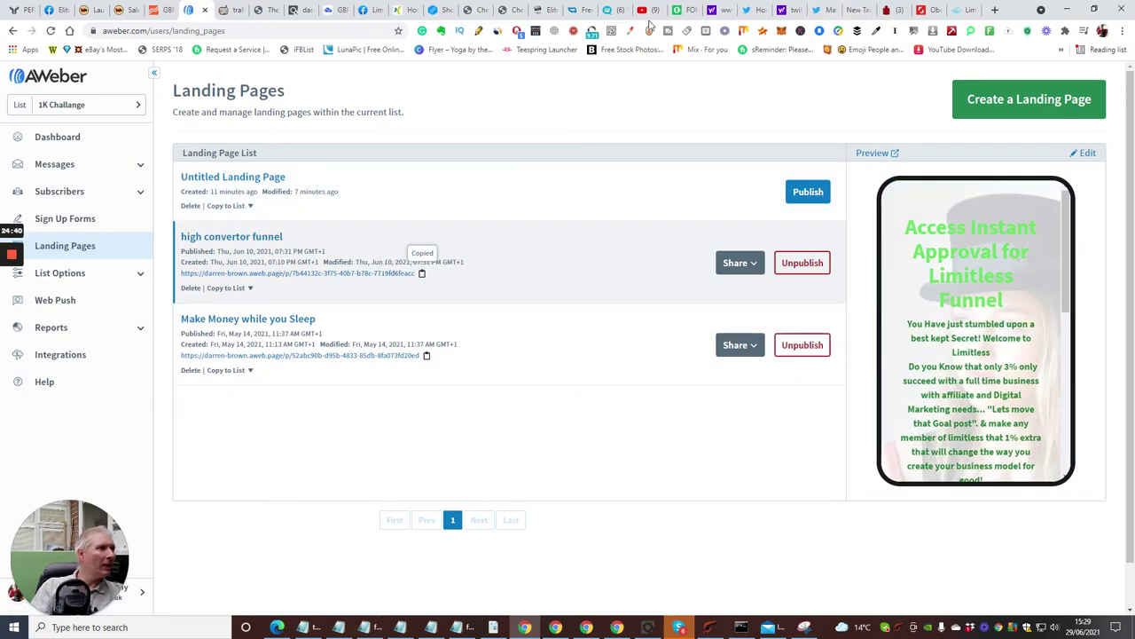
click(962, 9)
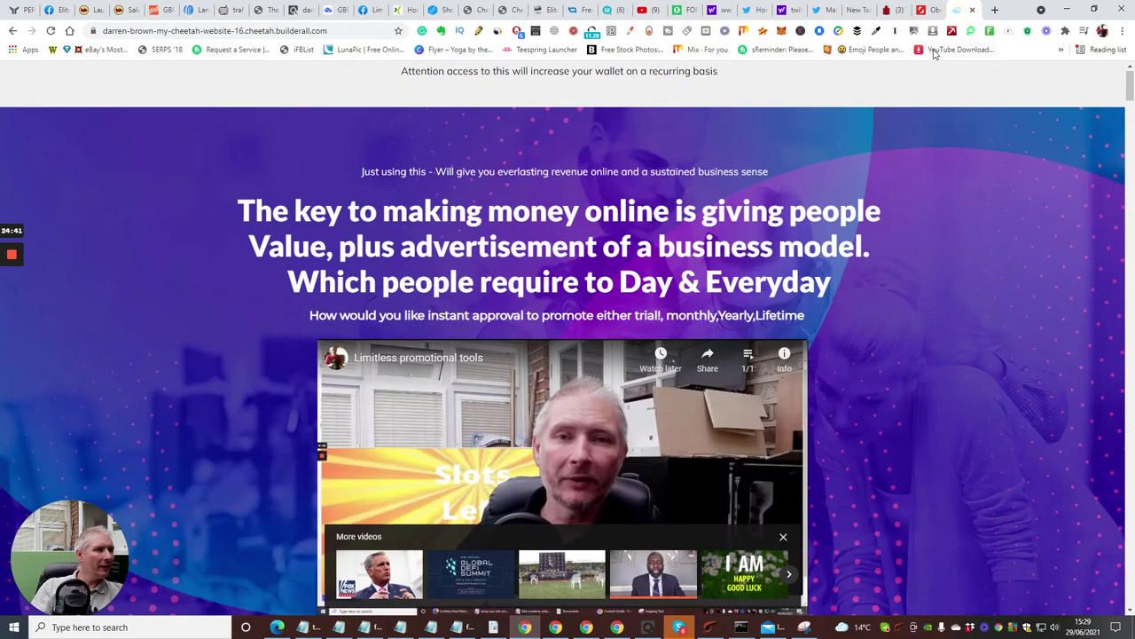
click(481, 12)
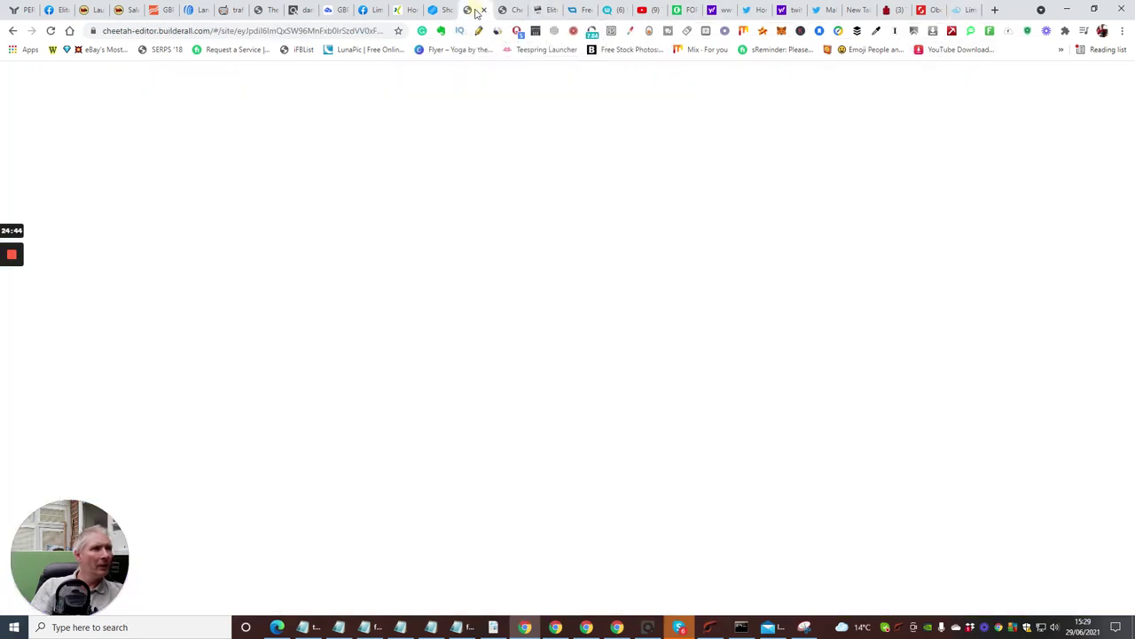
click(508, 11)
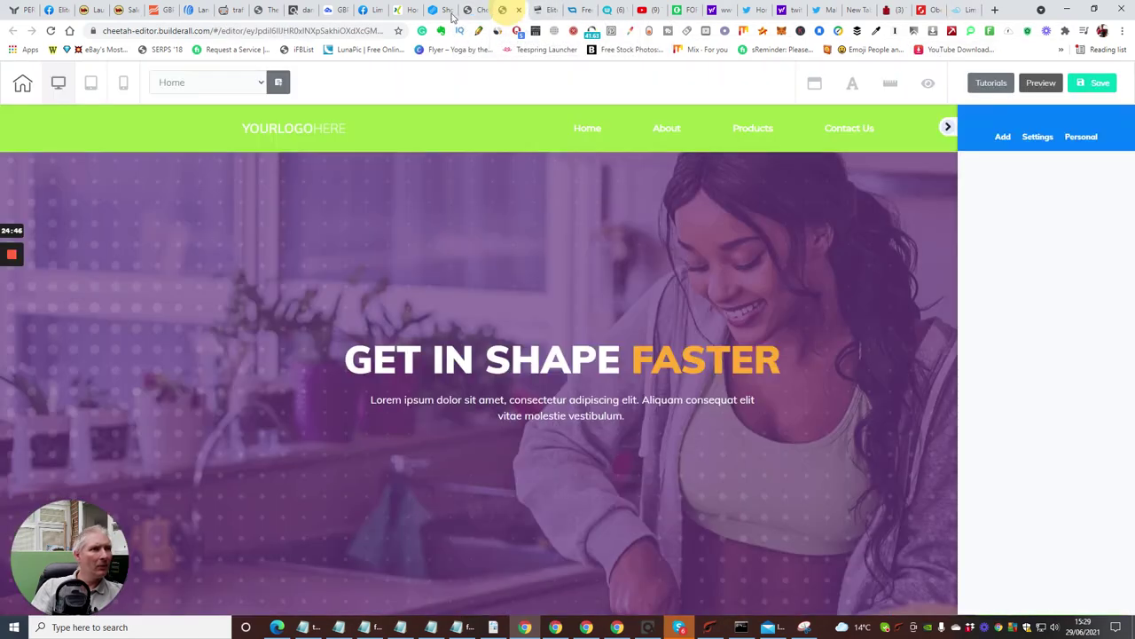
click(435, 10)
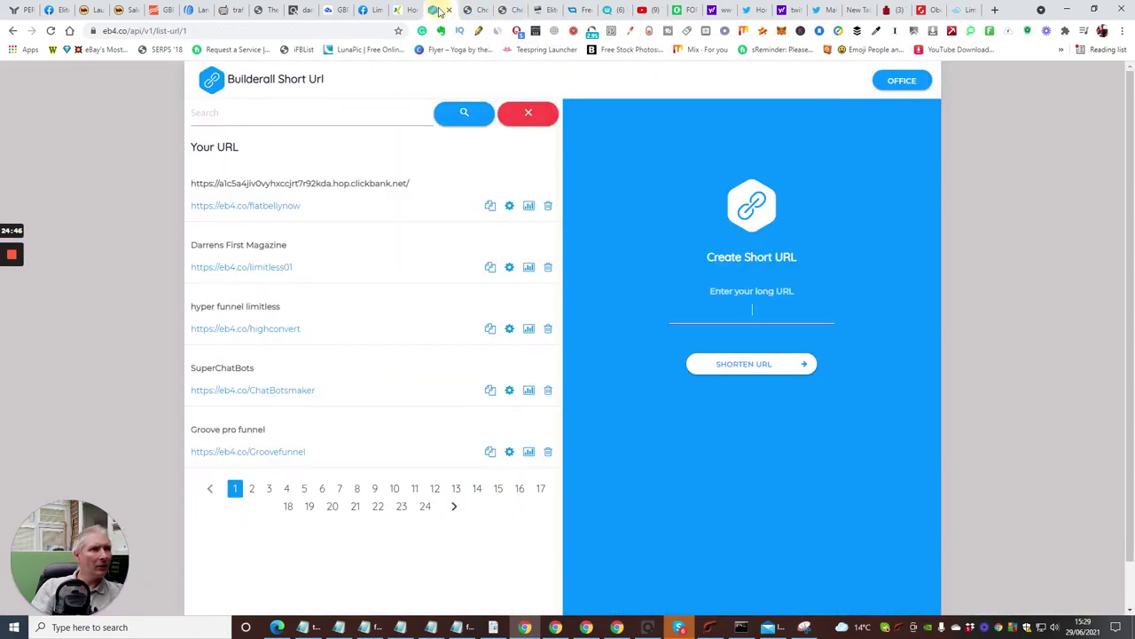
Paste the AWeber landing page link as the long URL and shorten it
right_click(736, 303)
click(763, 396)
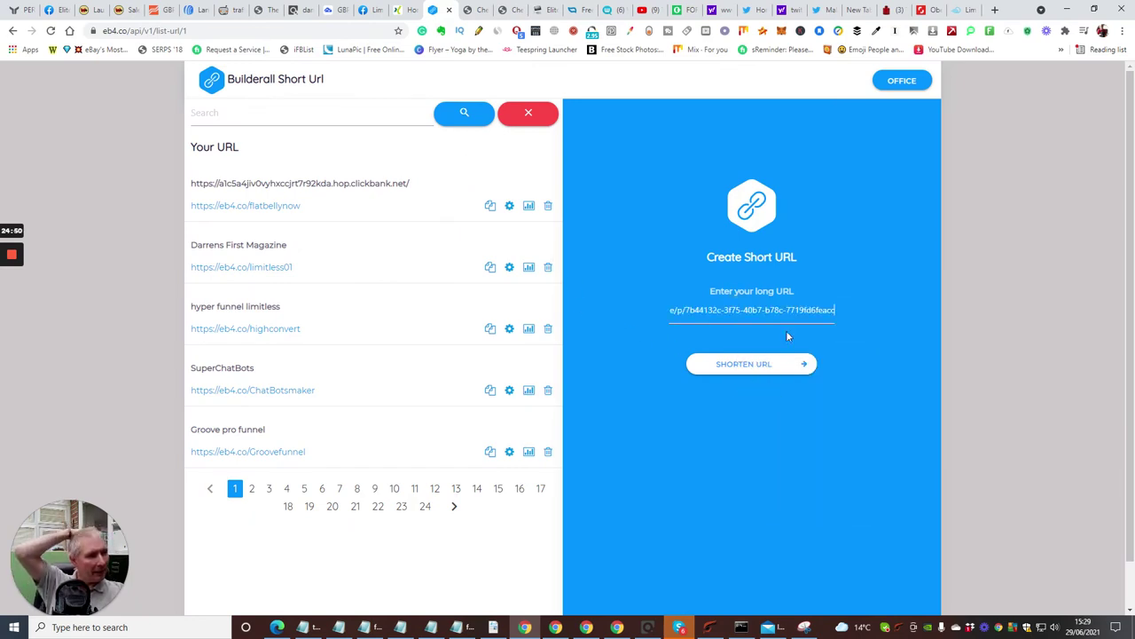
click(745, 365)
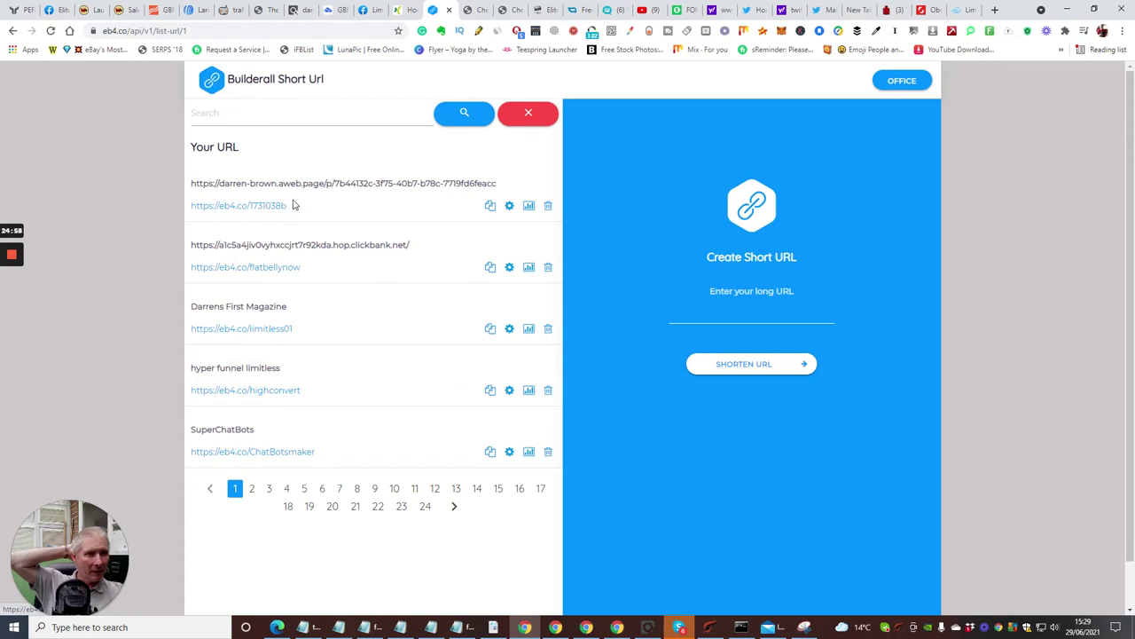
Title the short link 'Ultimate money spinner' with hash UltimateLimitless, save, and copy it
click(511, 206)
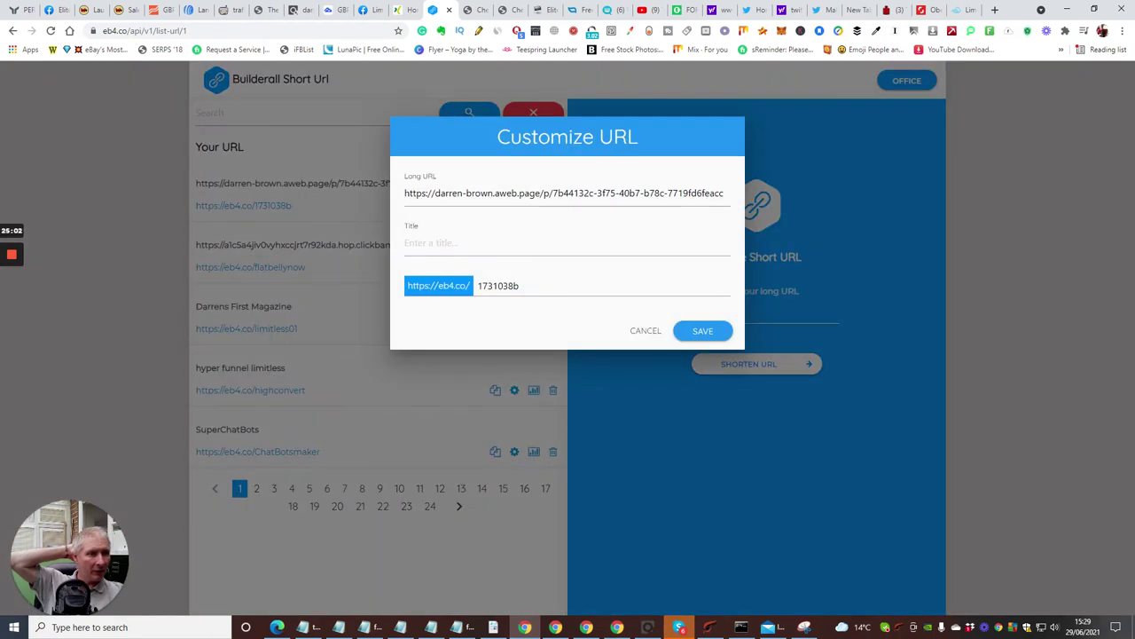
click(456, 242)
text(Ultimate)
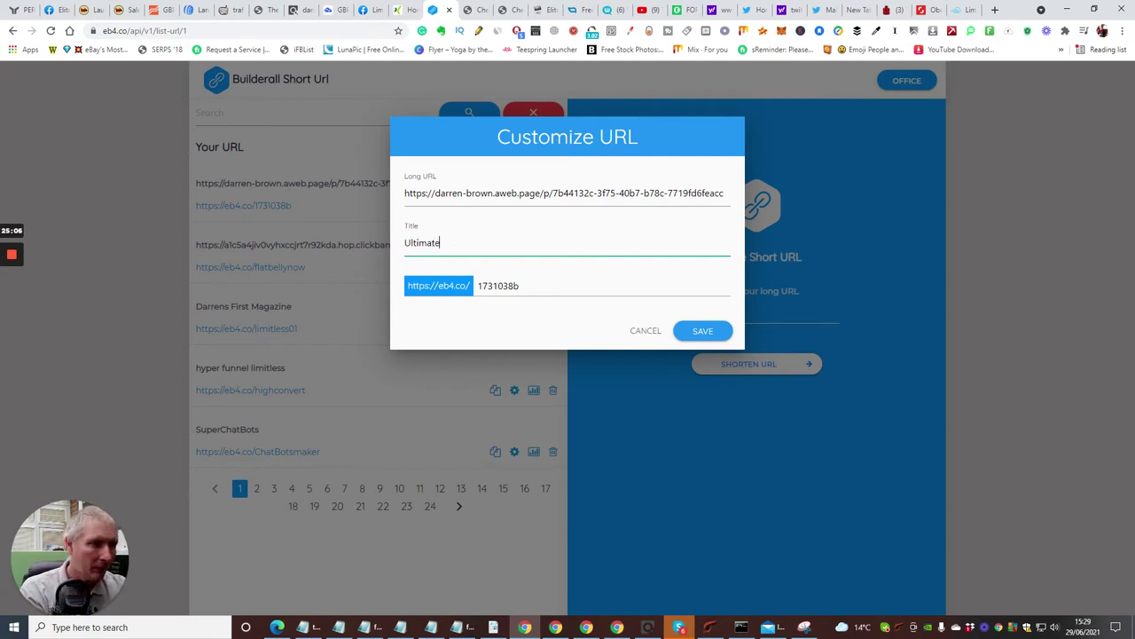
text( money spinner)
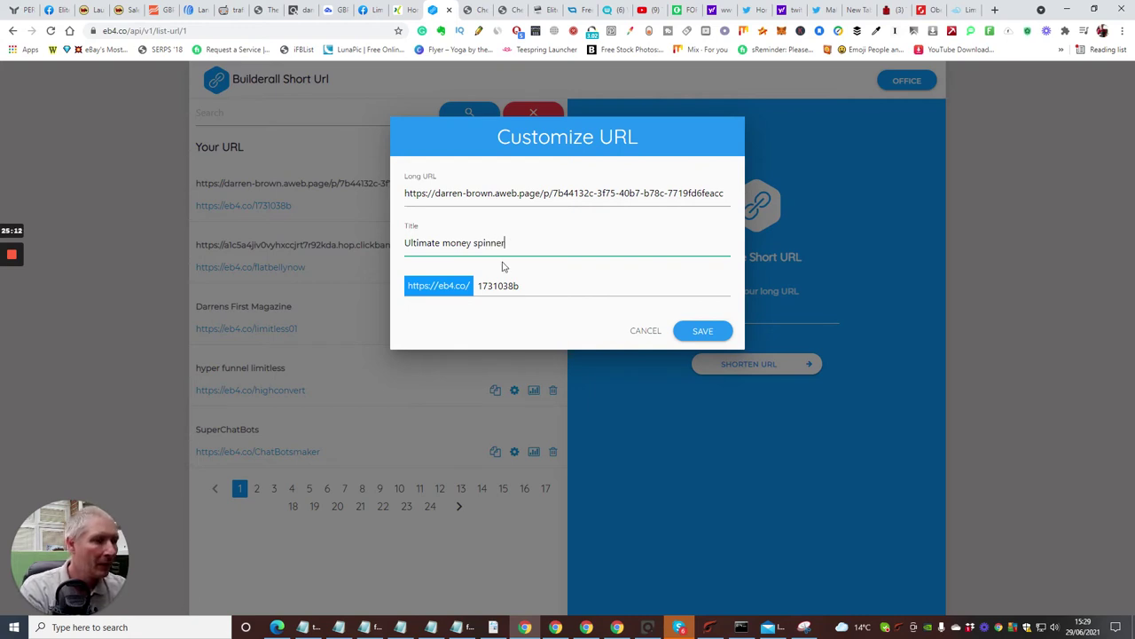
click(524, 285)
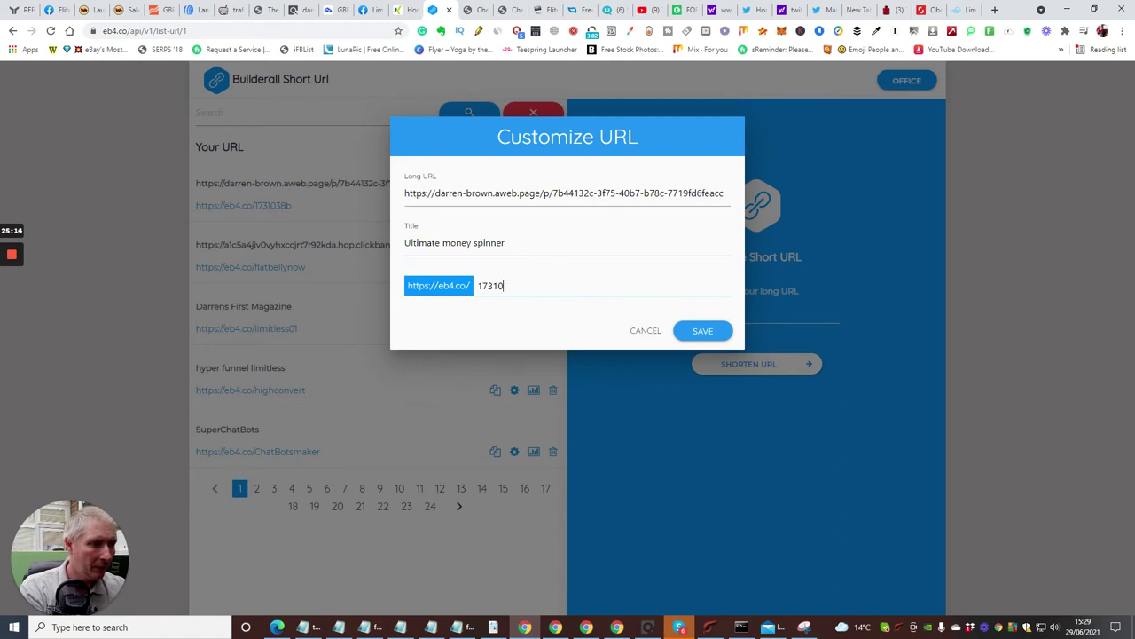
key(BackSpace)
key(BackSpace)
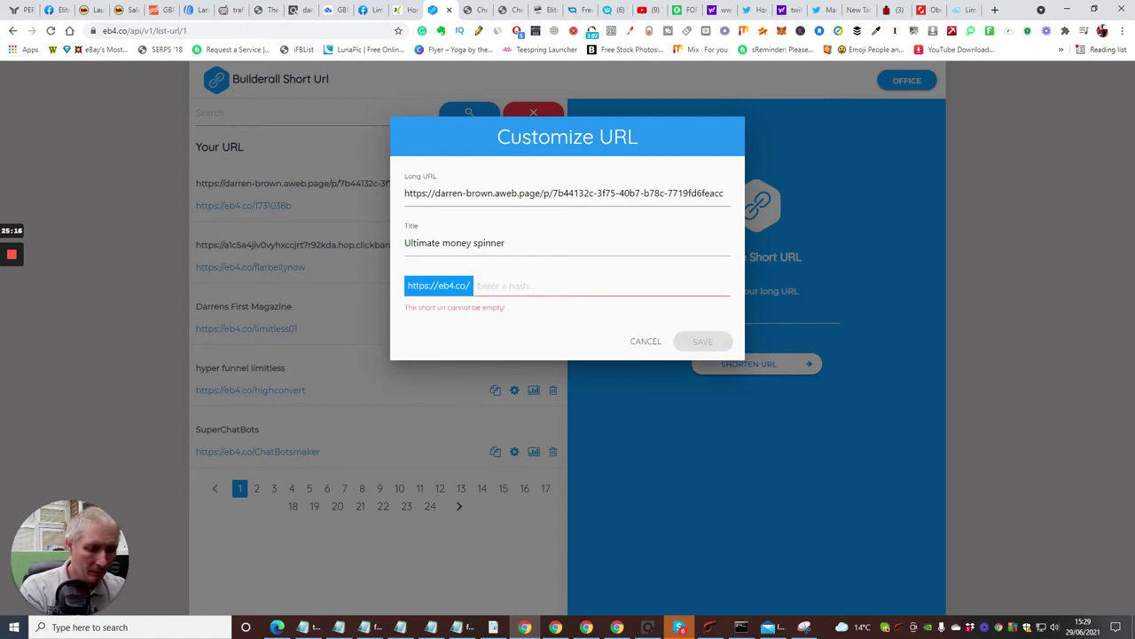
text(UltimateLimitless)
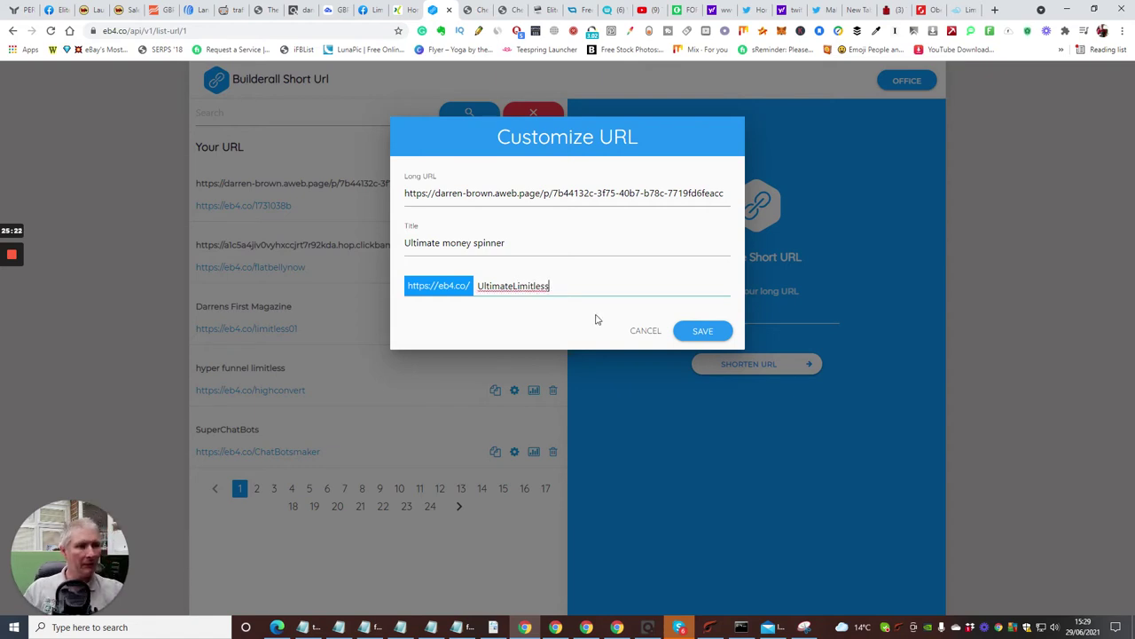
click(702, 329)
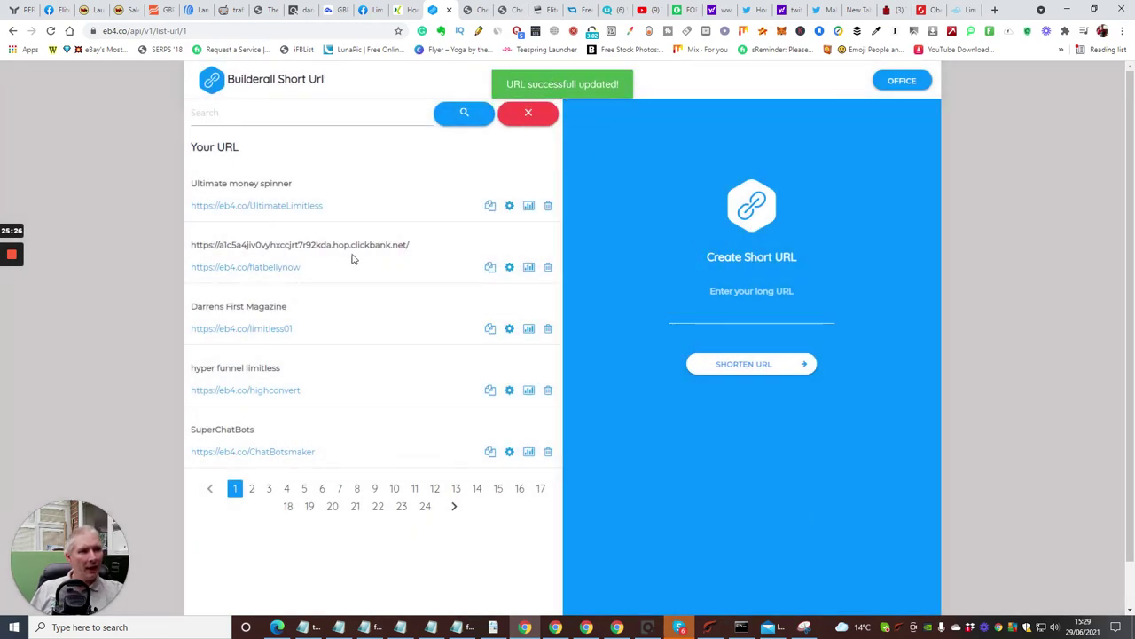
click(493, 207)
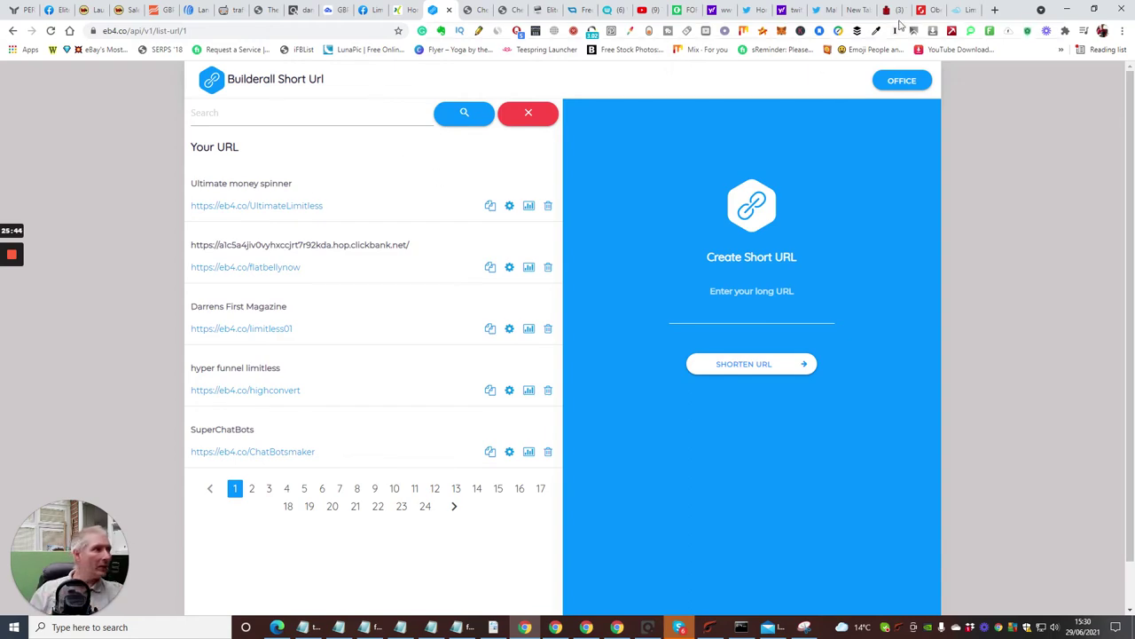
click(966, 9)
scroll(528, 271, down, 15)
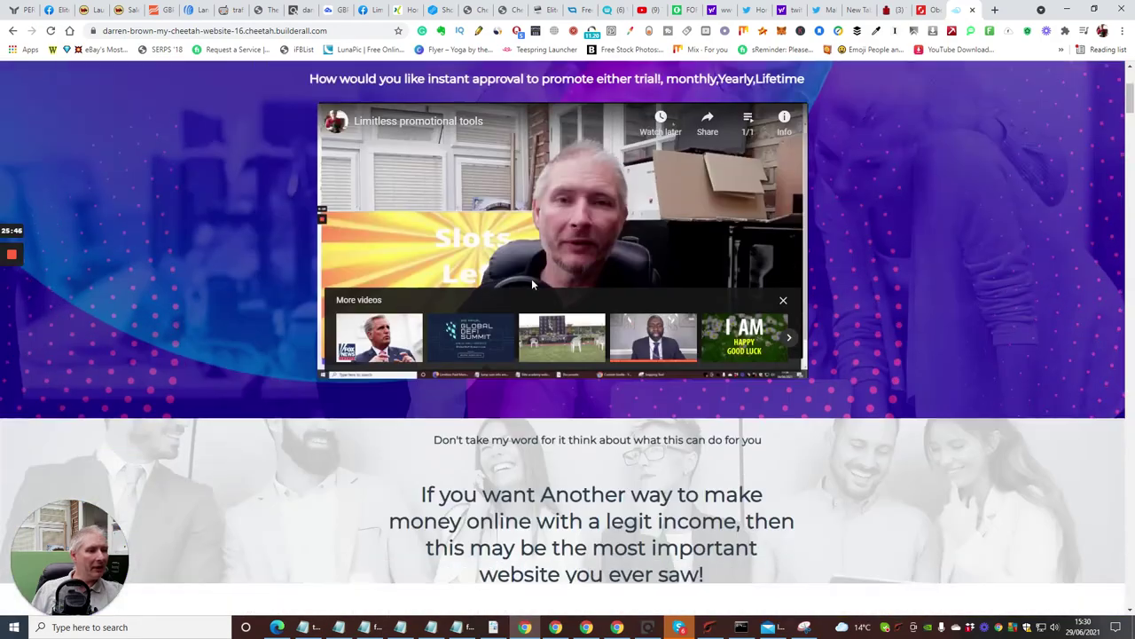
scroll(524, 266, down, 20)
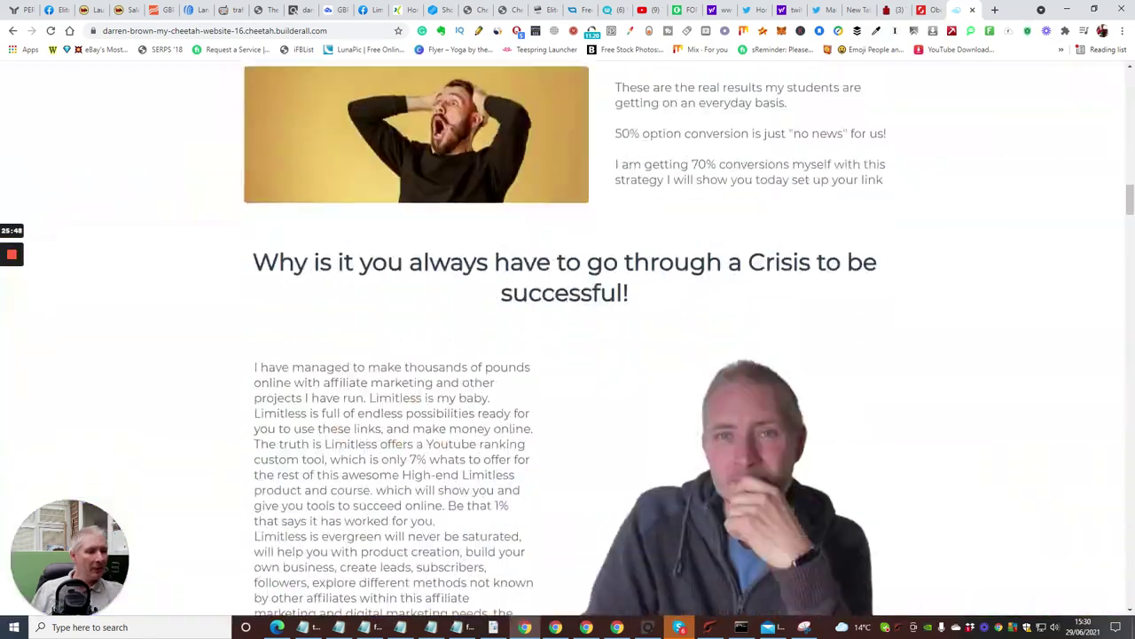
scroll(527, 253, down, 20)
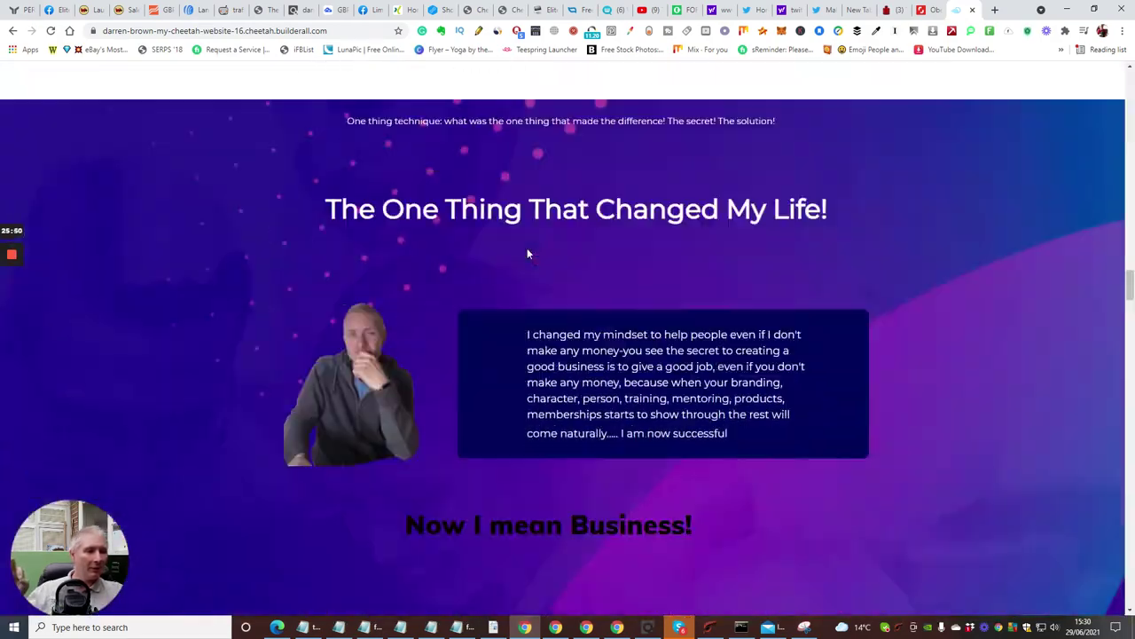
scroll(531, 253, down, 20)
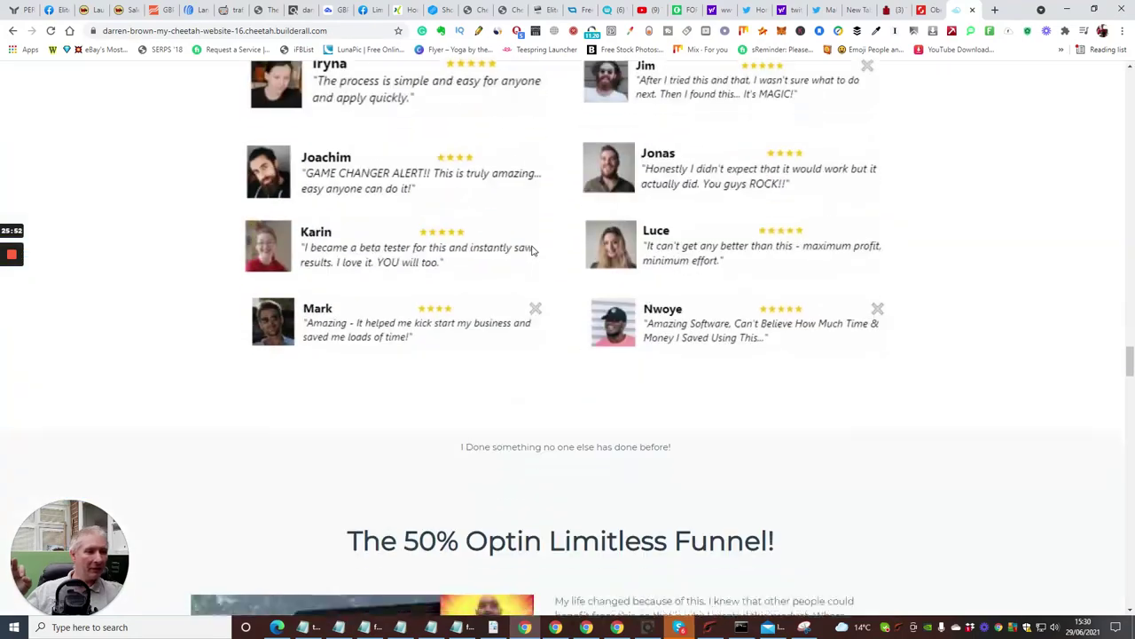
scroll(546, 235, down, 15)
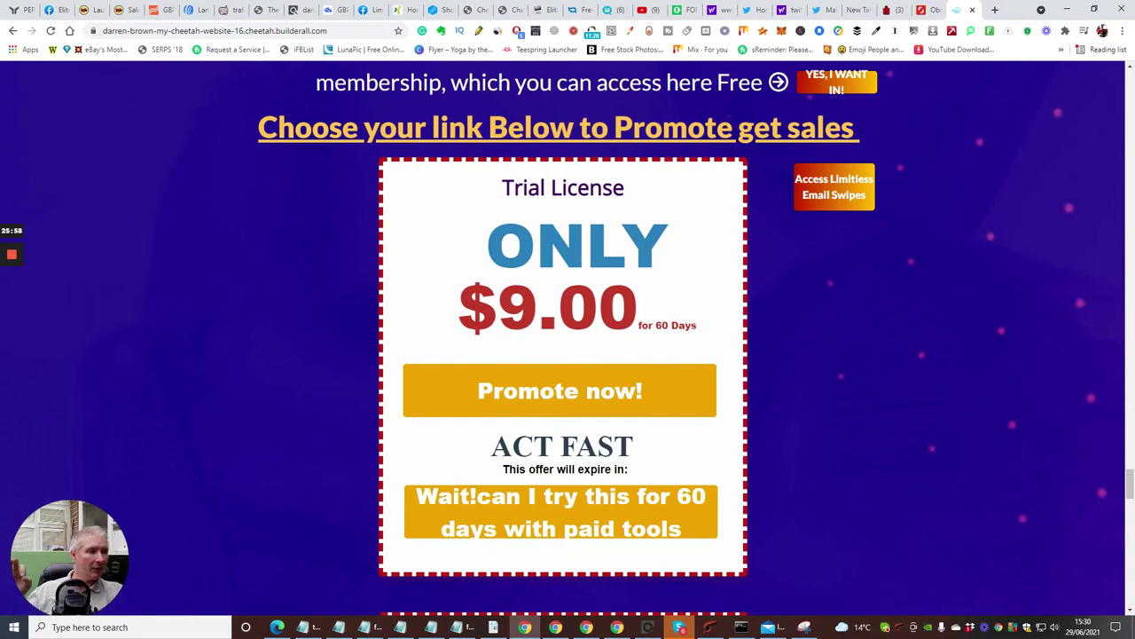
scroll(540, 304, down, 10)
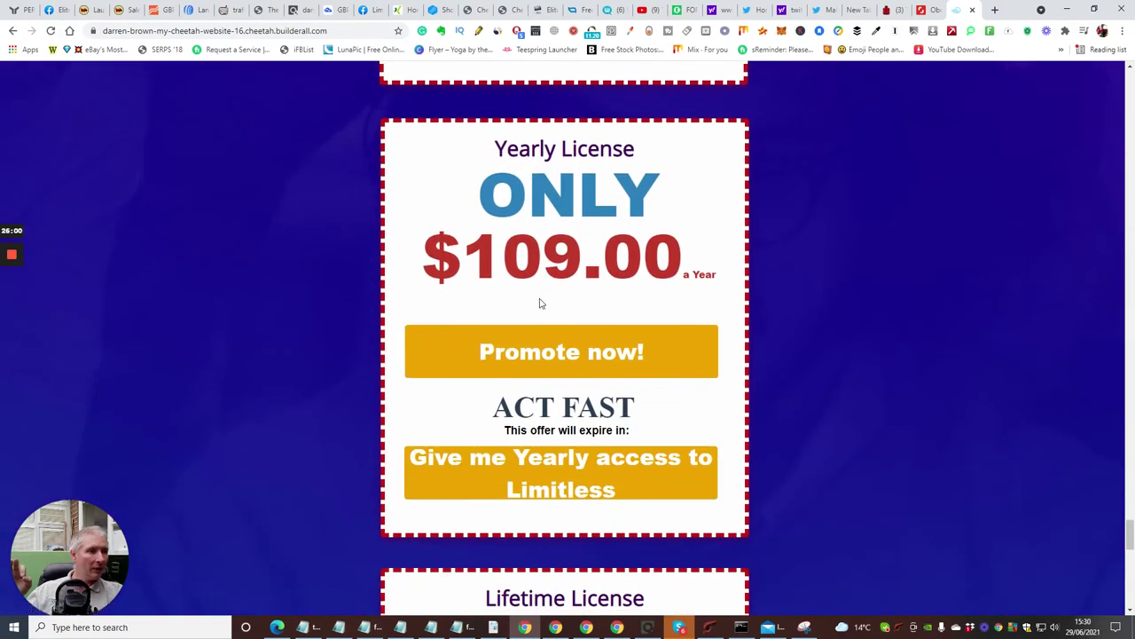
scroll(536, 350, down, 1)
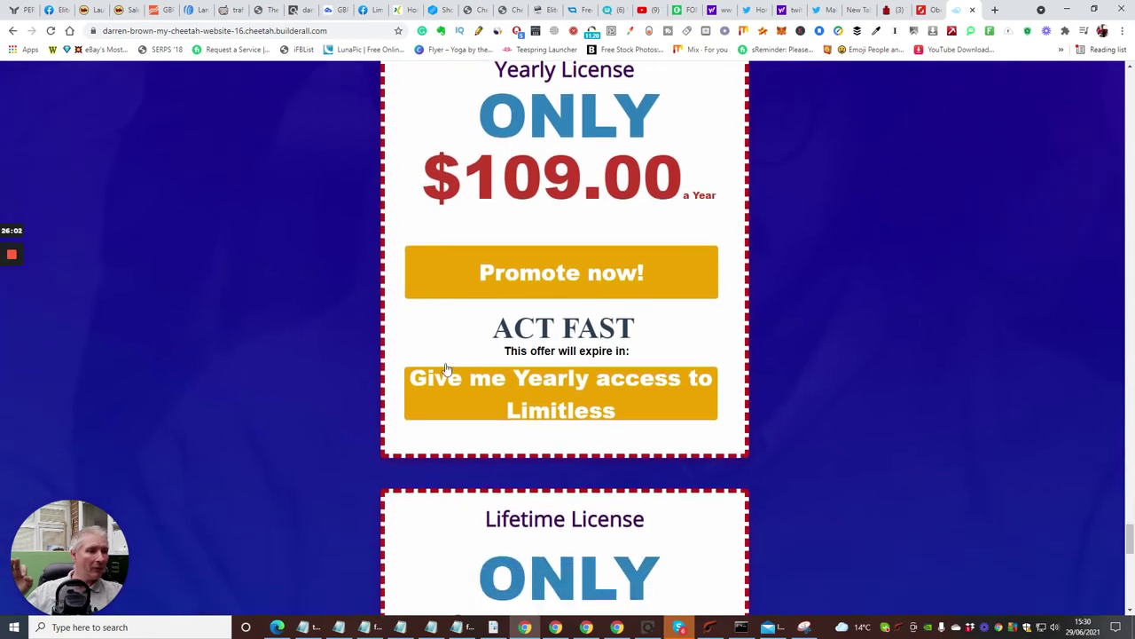
scroll(548, 226, down, 3)
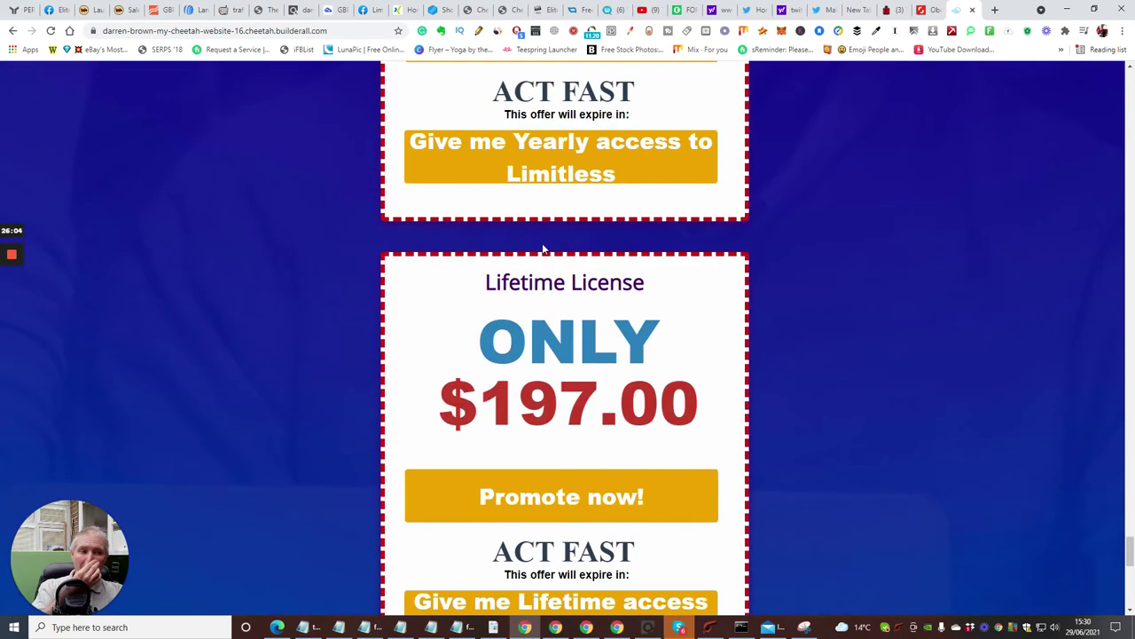
scroll(489, 180, up, 4)
scroll(497, 199, up, 20)
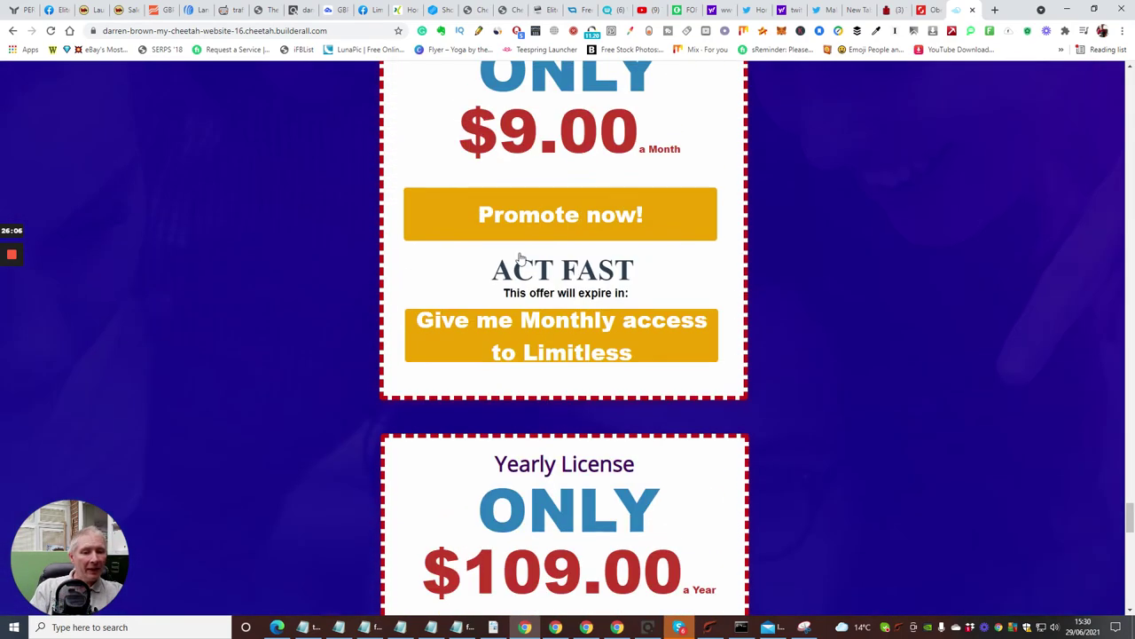
scroll(495, 199, up, 15)
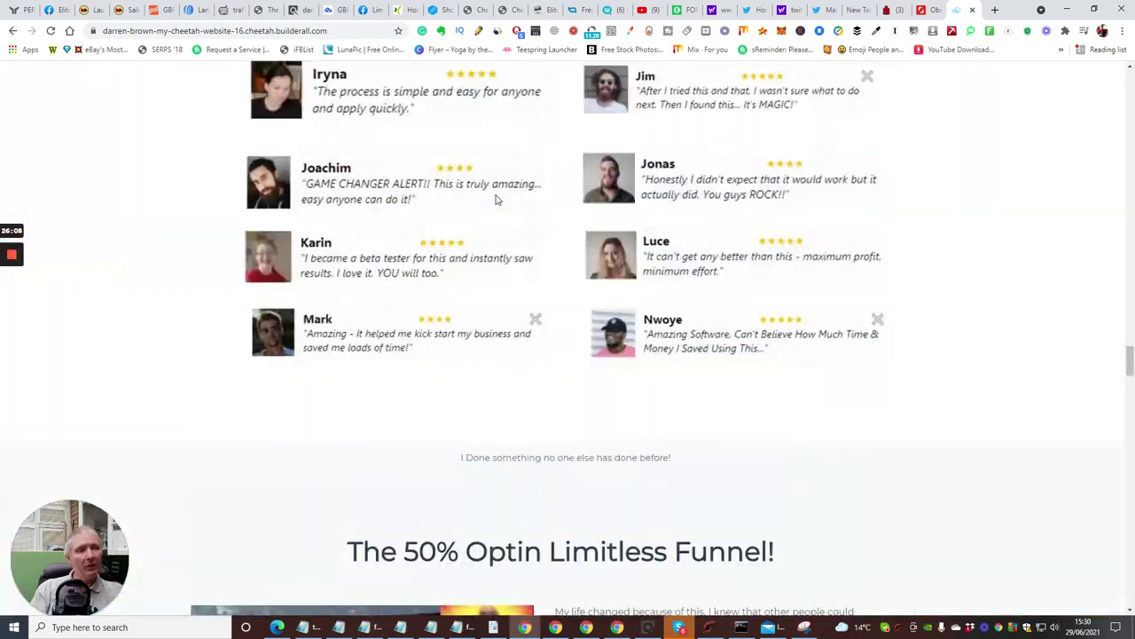
scroll(497, 200, up, 6)
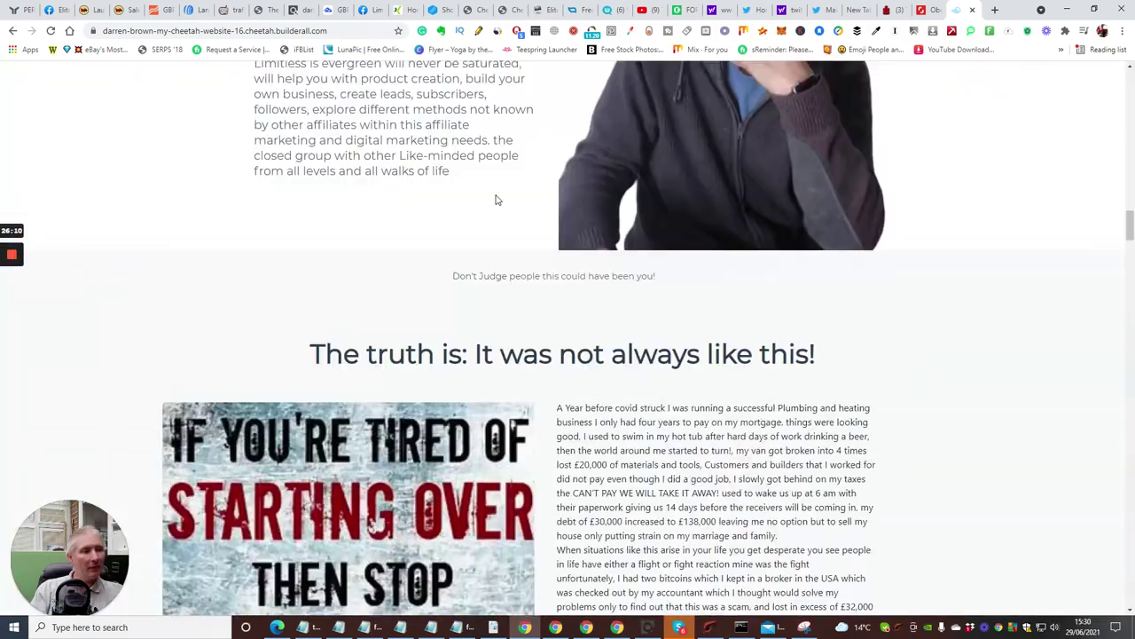
scroll(502, 222, down, 10)
scroll(505, 252, down, 3)
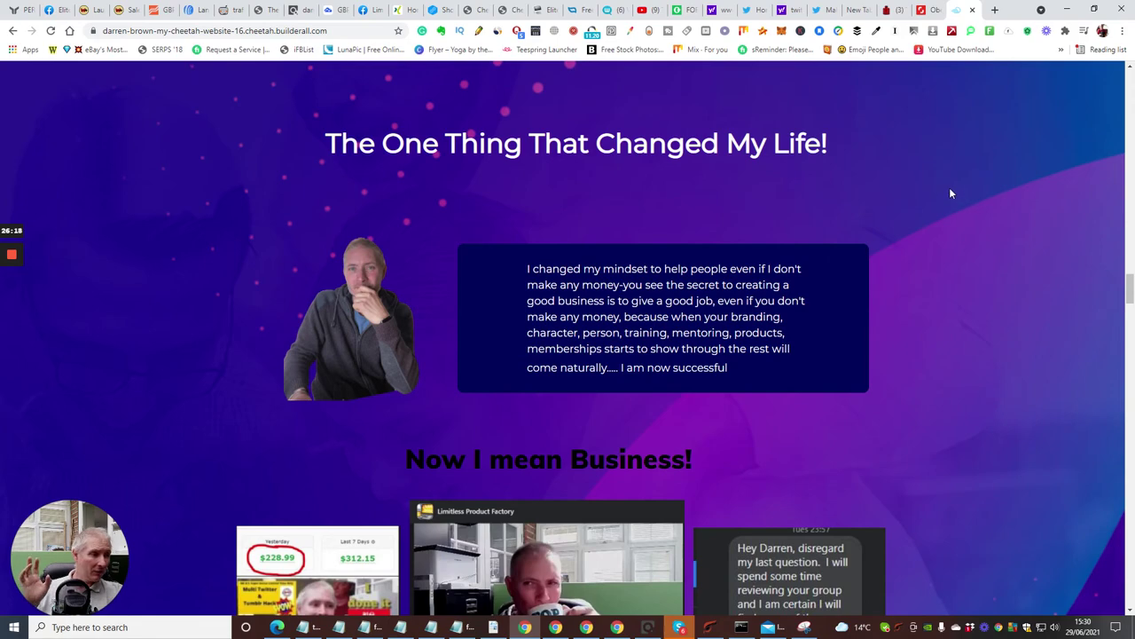
scroll(929, 192, down, 7)
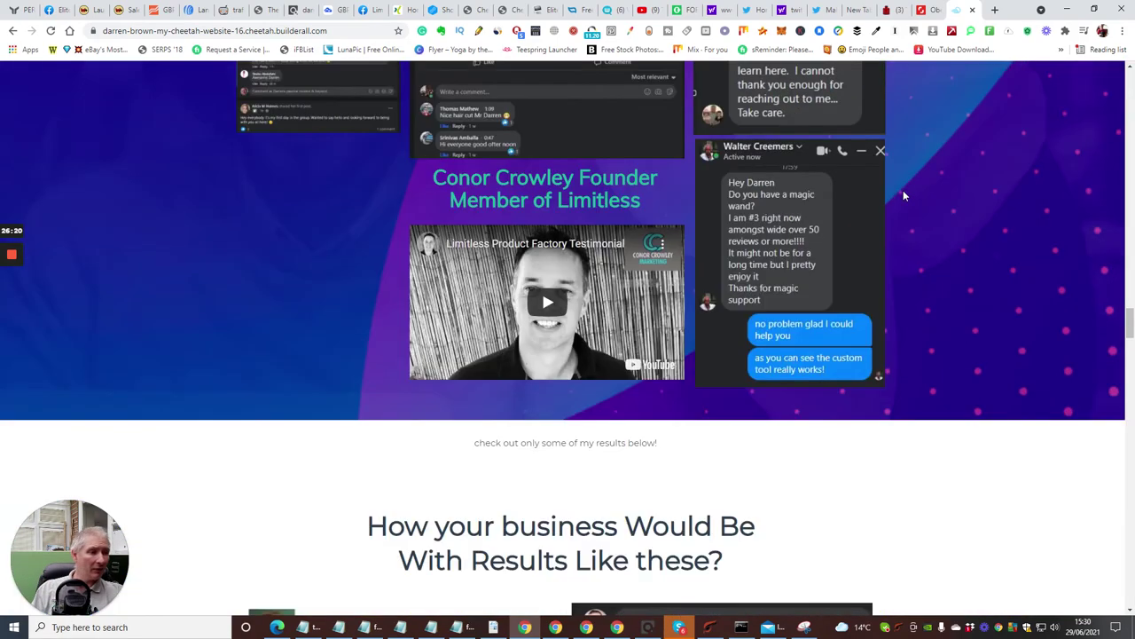
scroll(903, 190, up, 2)
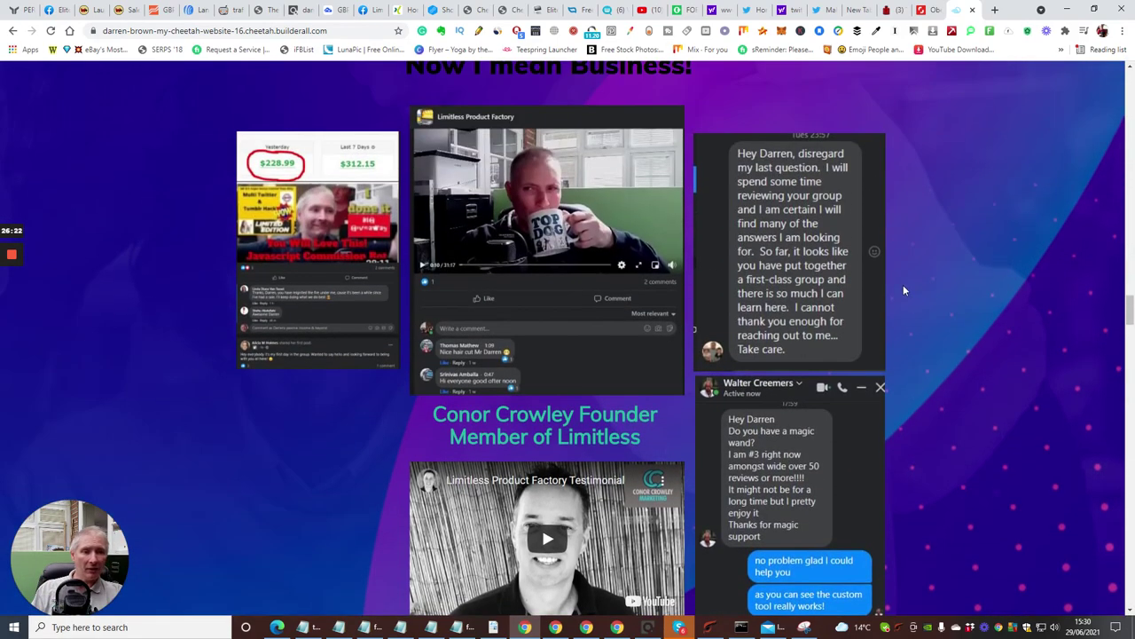
scroll(906, 284, down, 1)
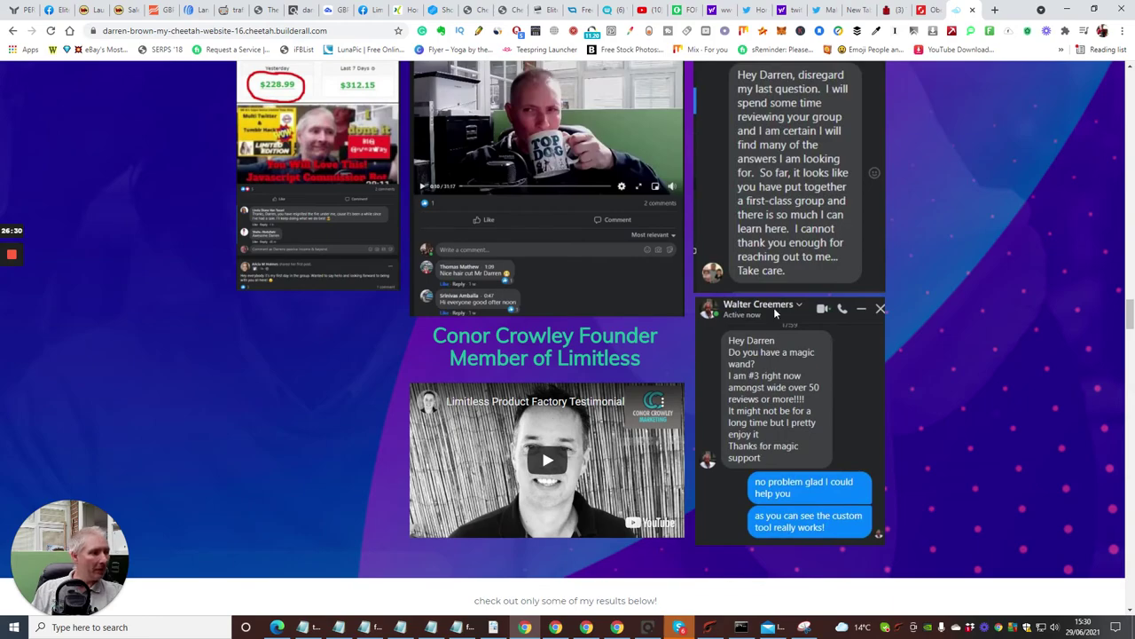
scroll(531, 202, down, 8)
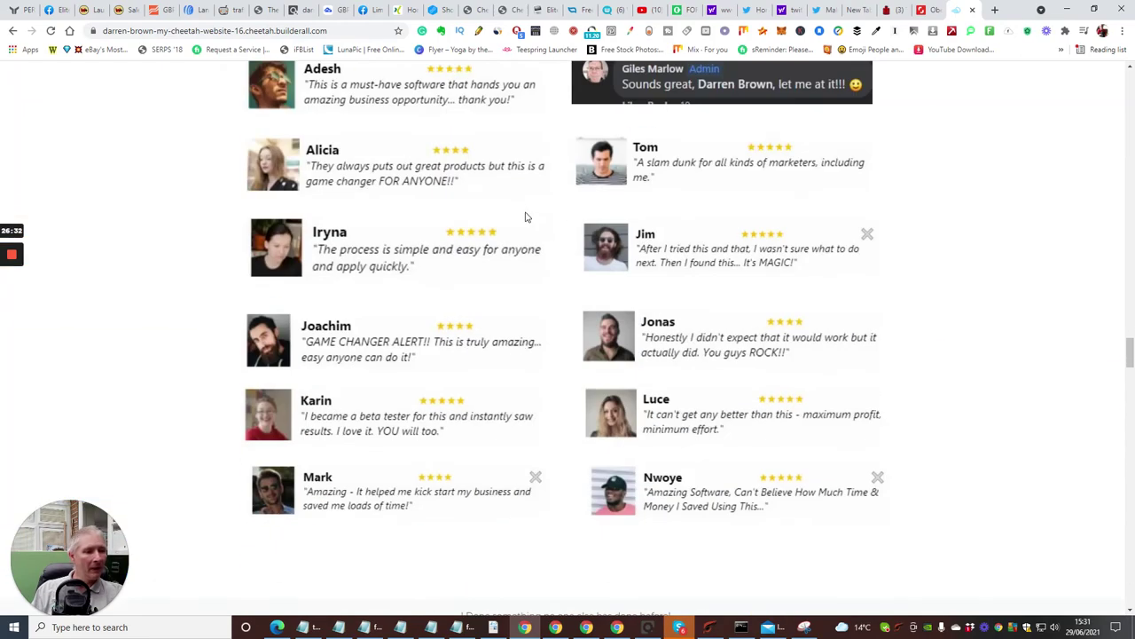
scroll(525, 217, down, 20)
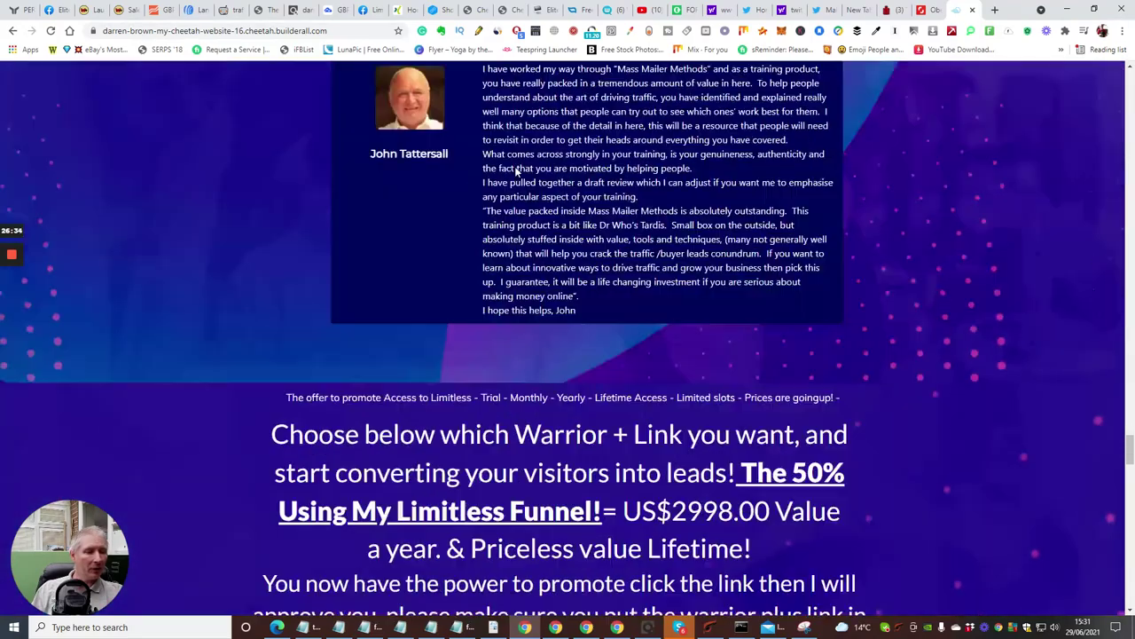
scroll(515, 171, up, 20)
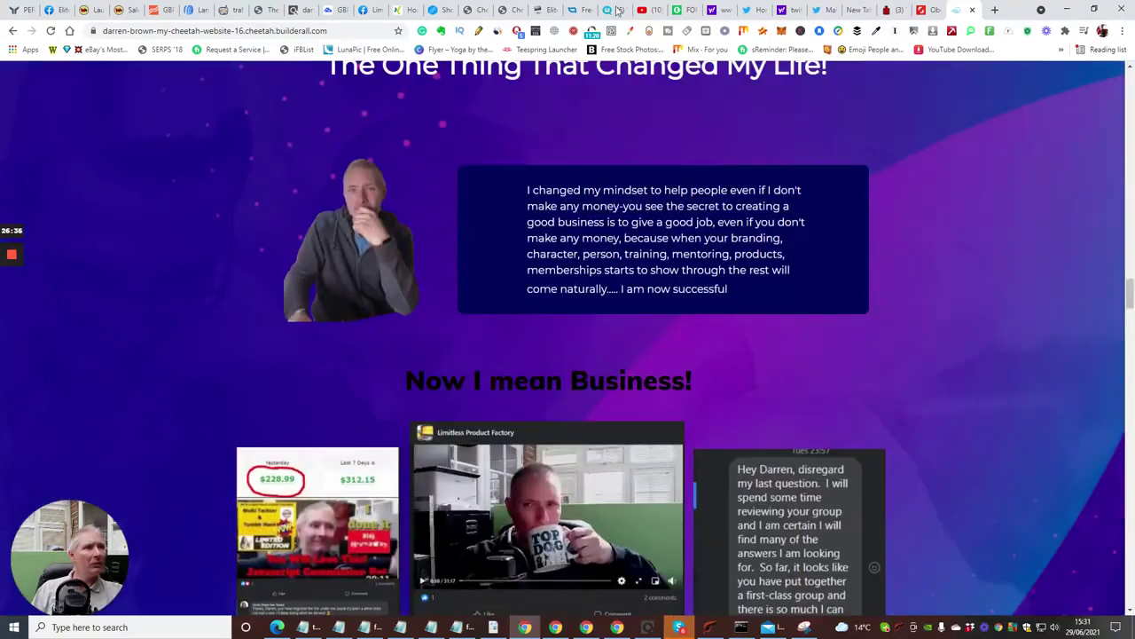
click(820, 10)
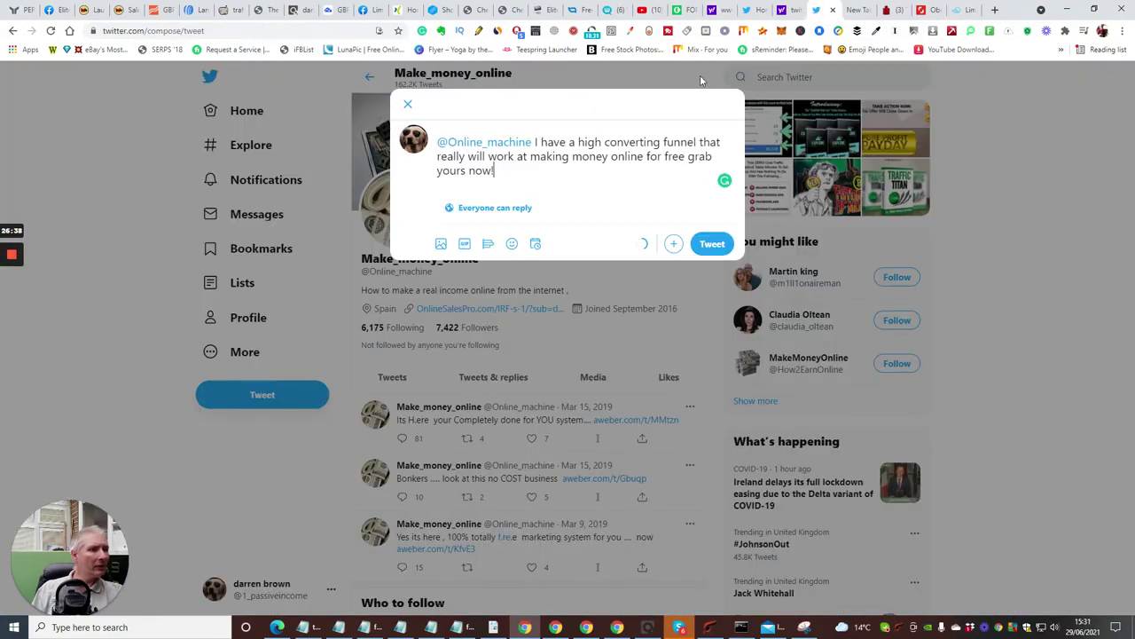
right_click(500, 173)
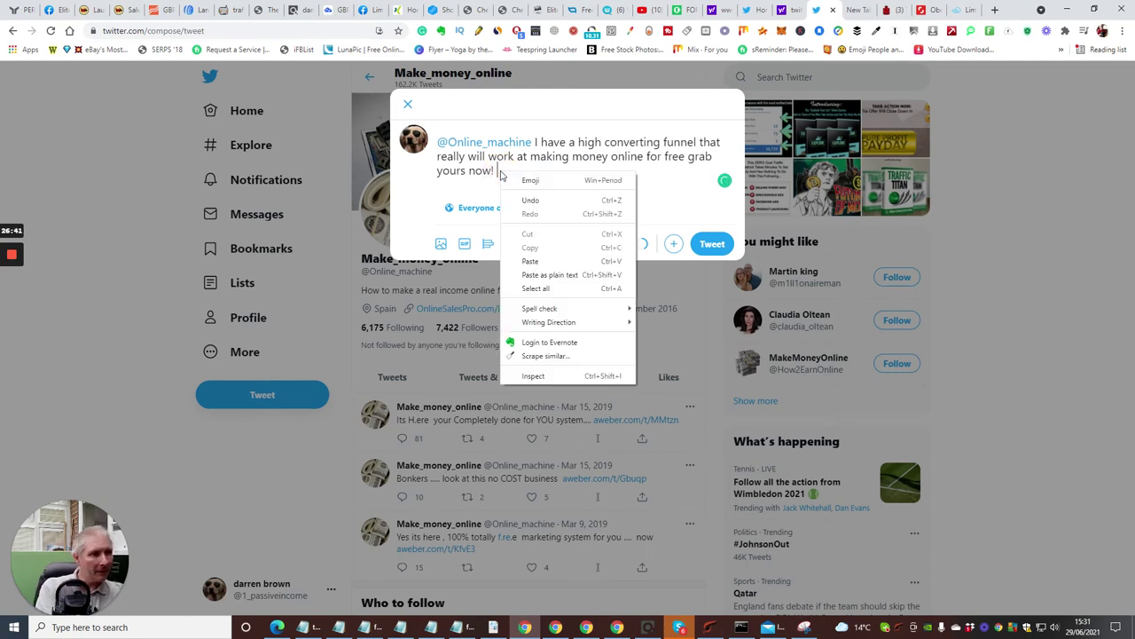
click(528, 261)
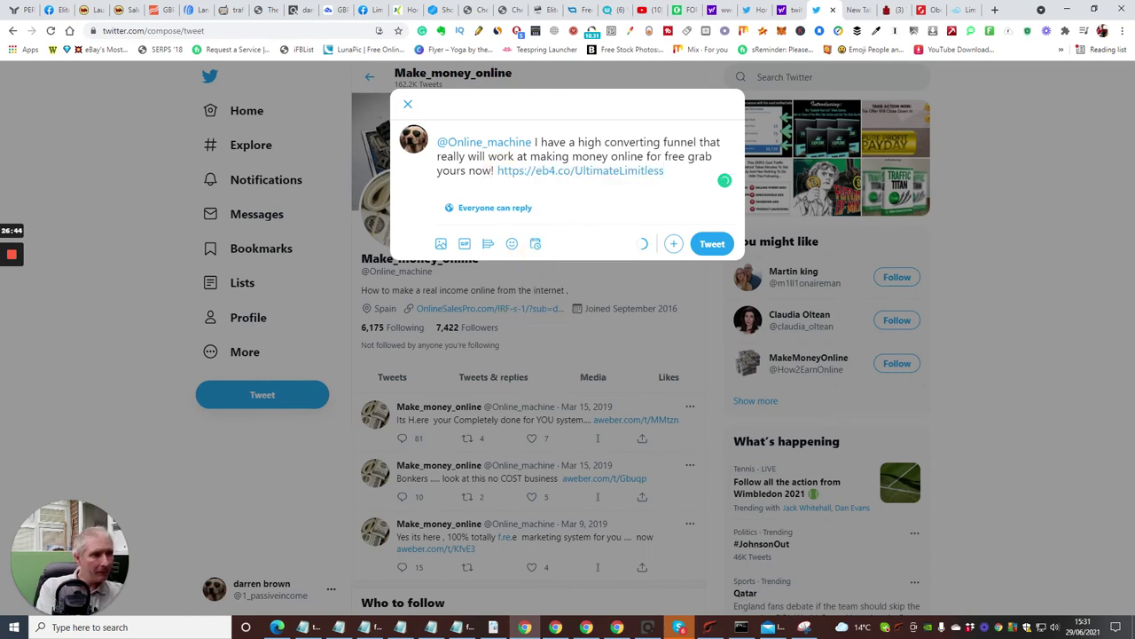
click(711, 244)
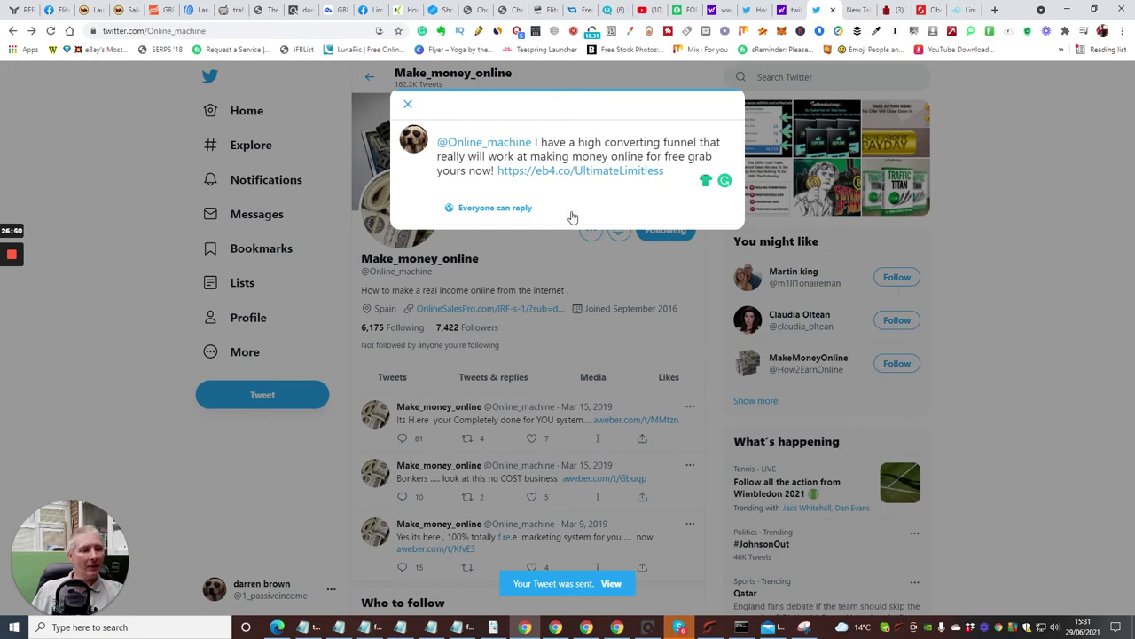
scroll(568, 266, down, 5)
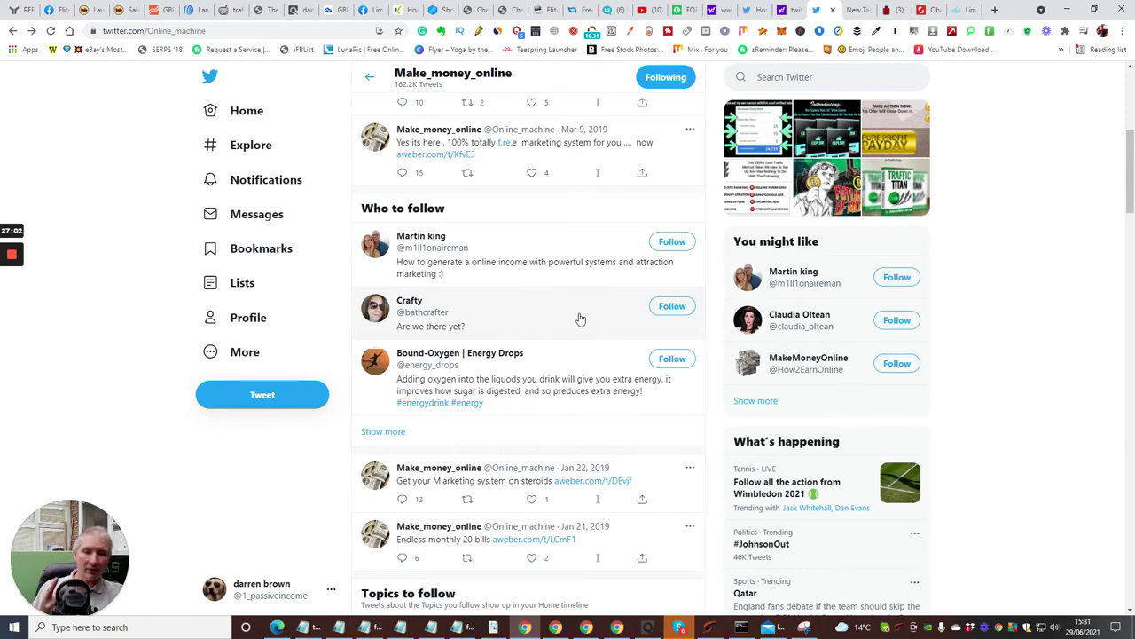
Open AWeber's Account Dashboard showing 9,730 total subscribers
click(189, 10)
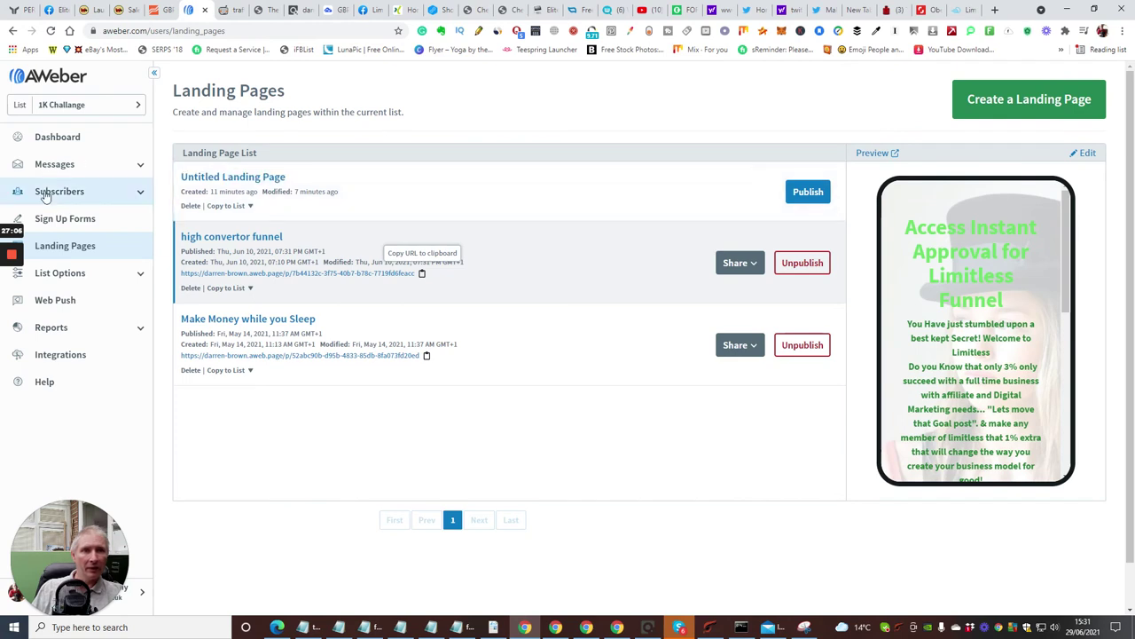
click(51, 140)
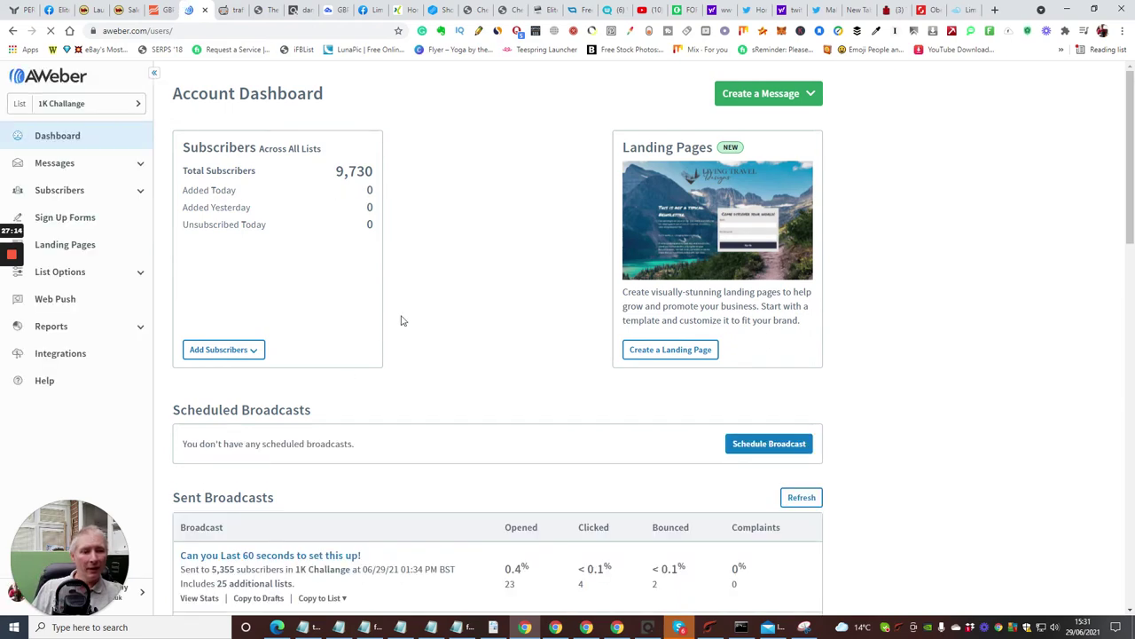
scroll(400, 320, down, 2)
scroll(394, 306, up, 3)
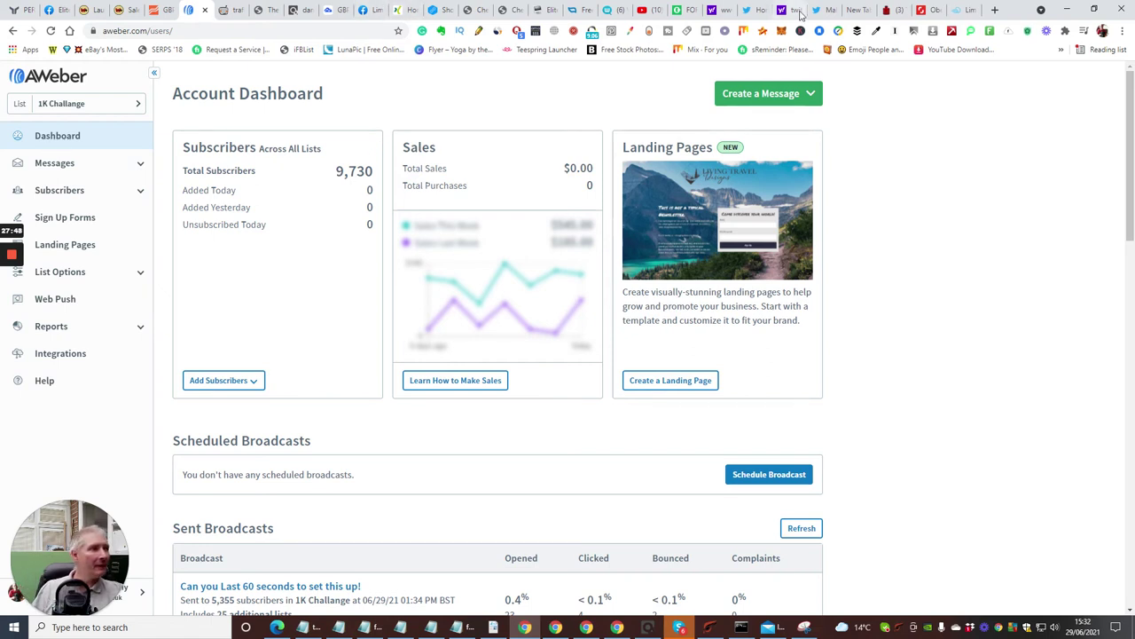
Check the funnel tweet on the home feed, then start a search from the profile
click(750, 10)
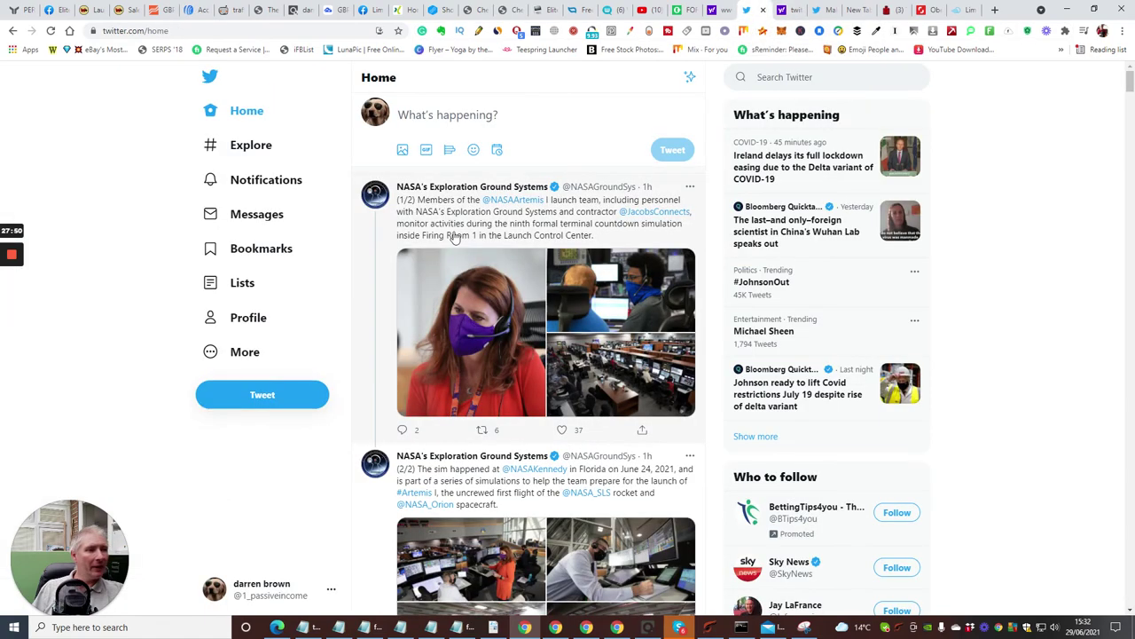
click(489, 116)
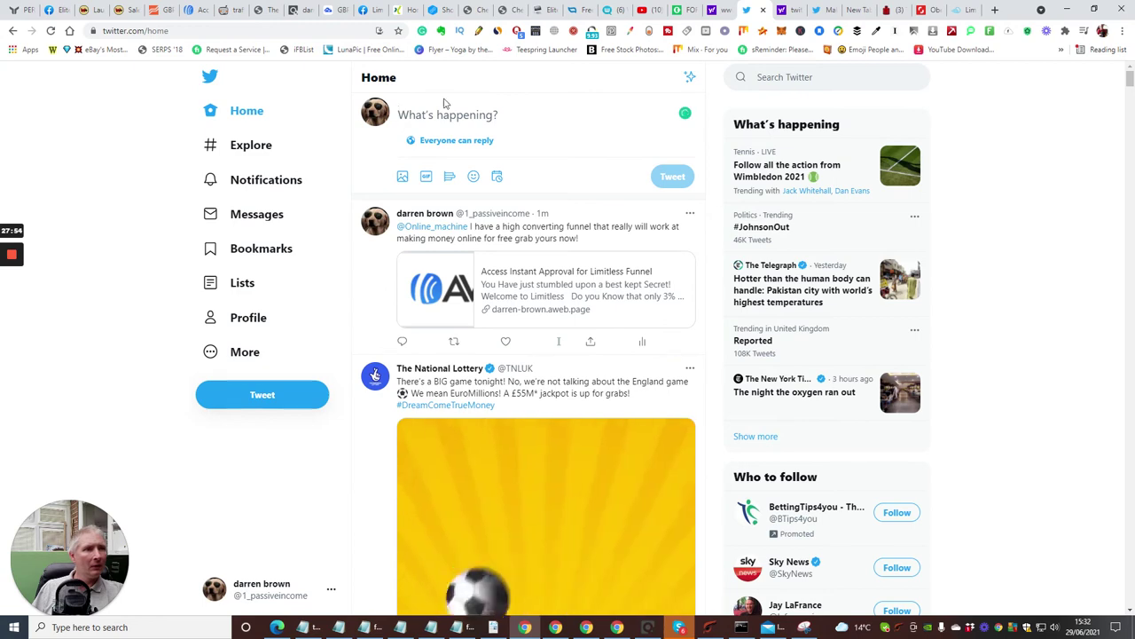
click(816, 9)
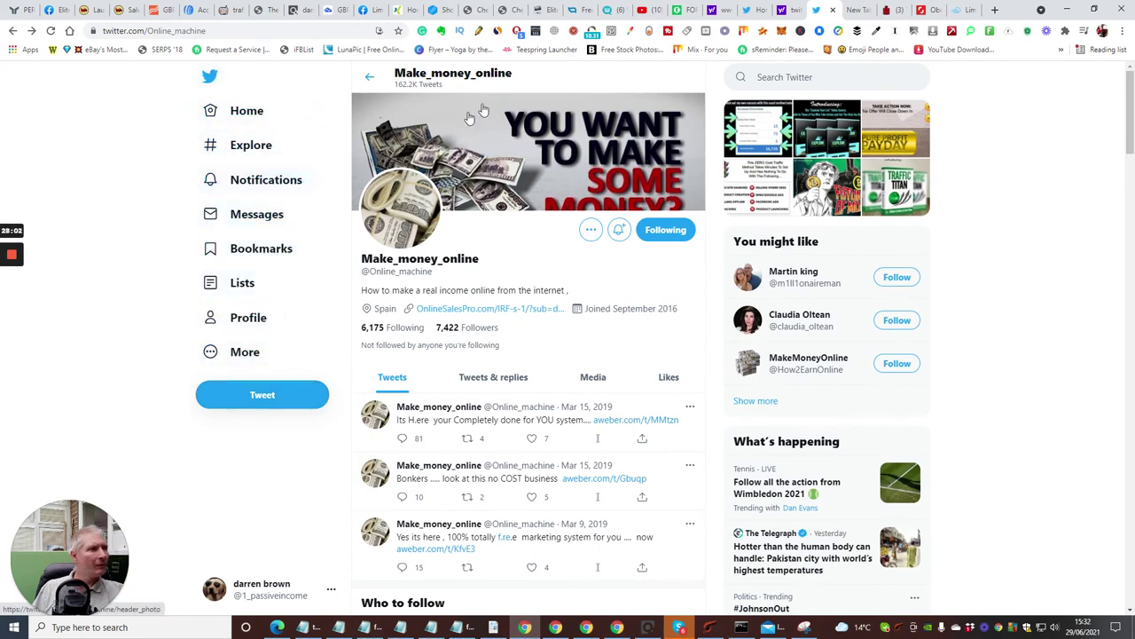
click(798, 77)
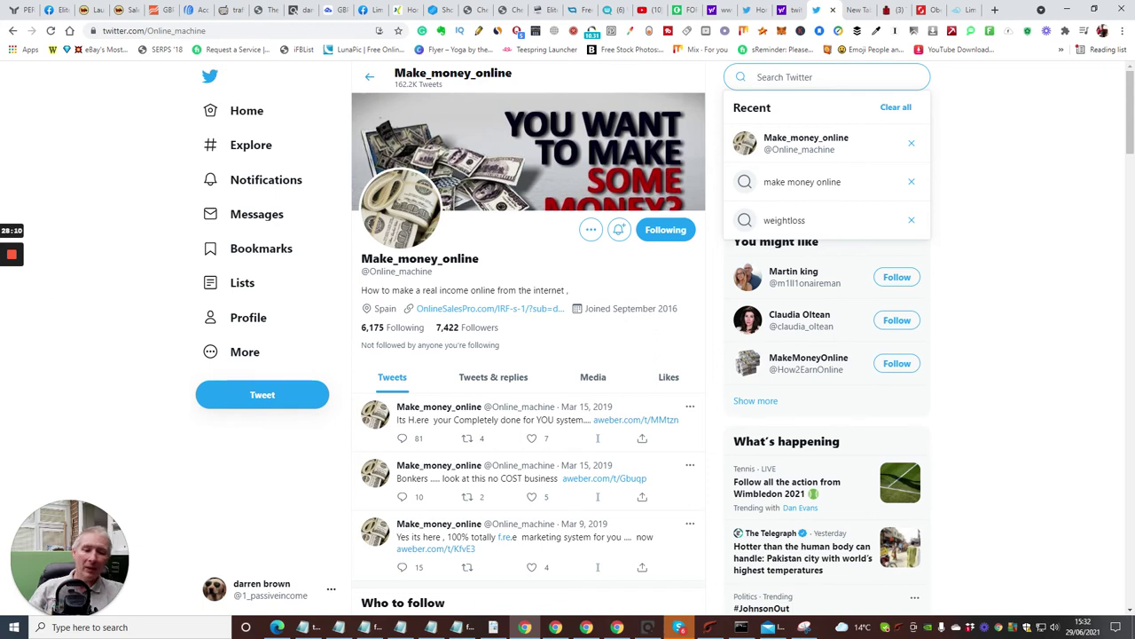
Search 'work from home', follow Legit Work From Home, and open its profile
text(a)
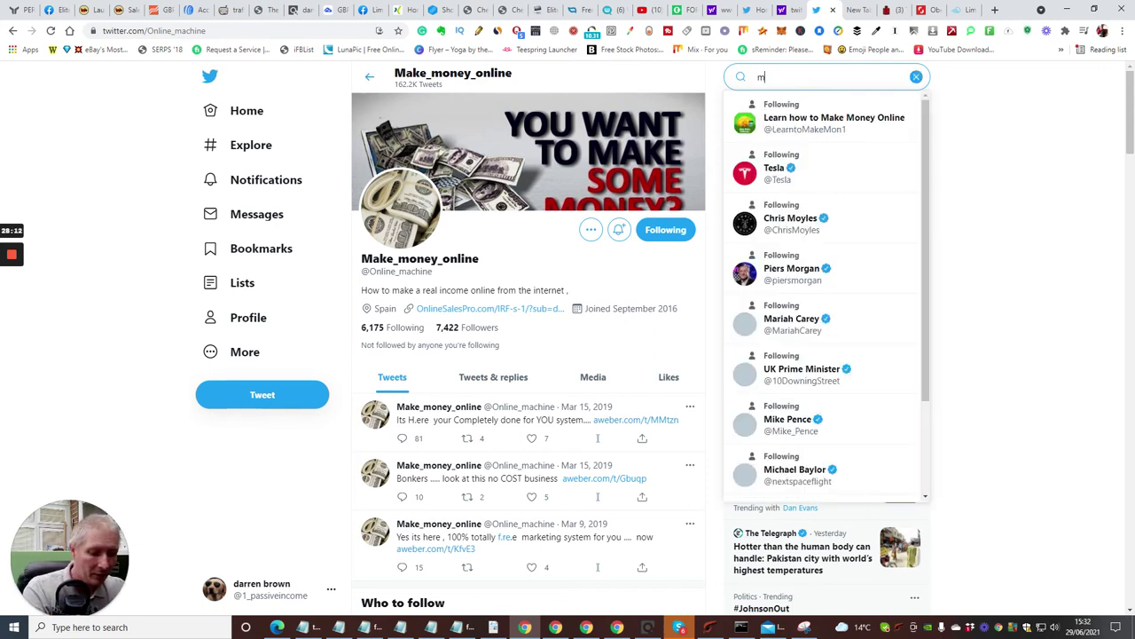
key(BackSpace)
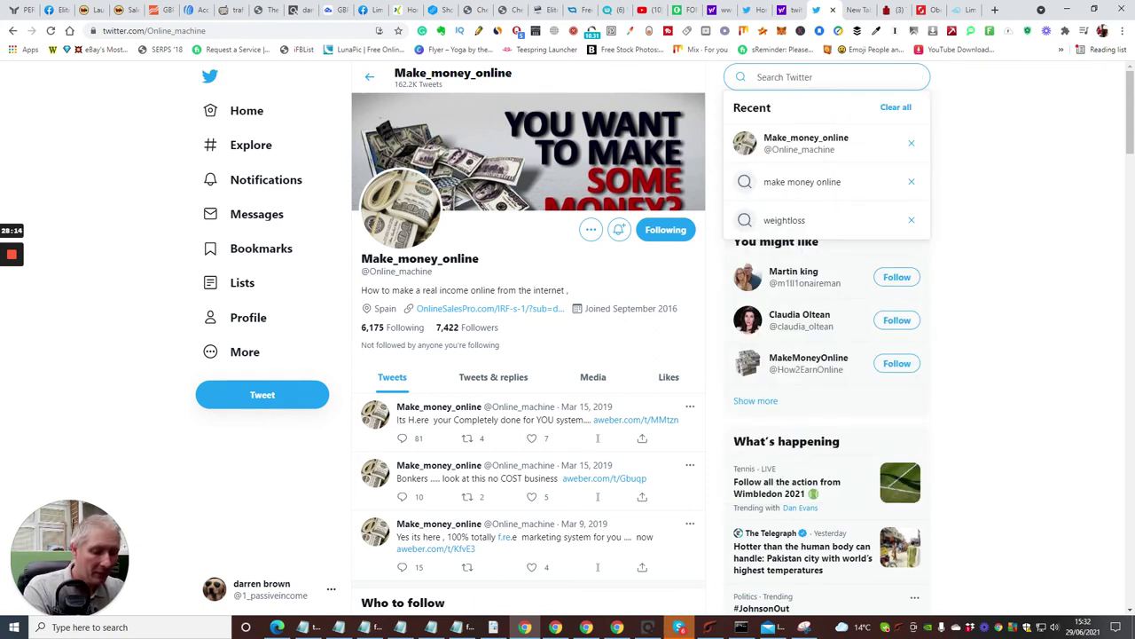
text(work from home)
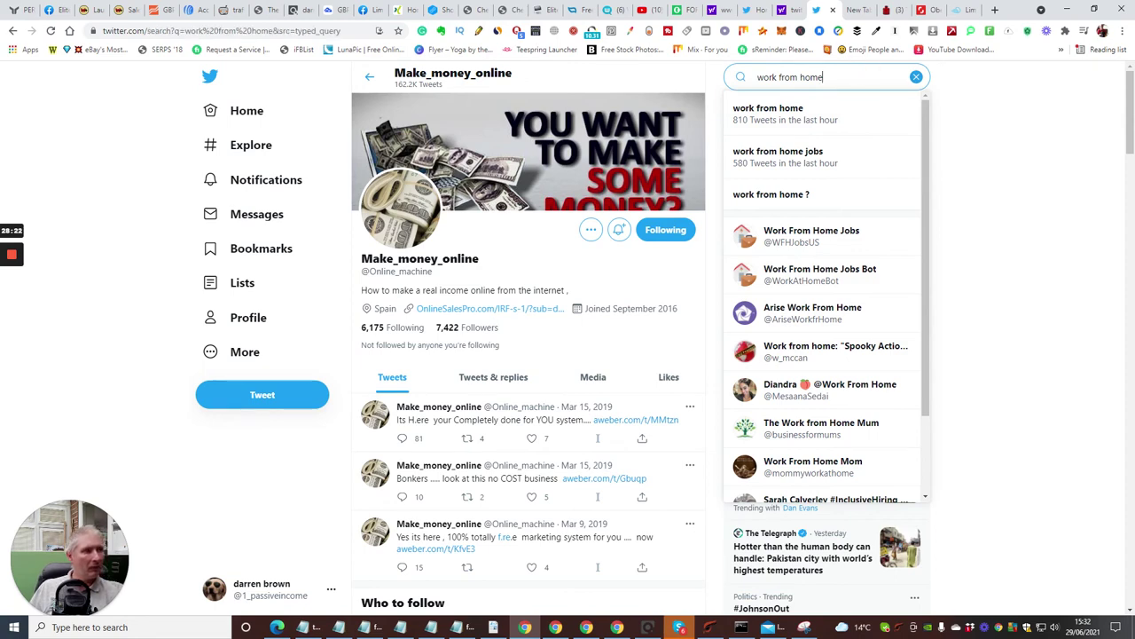
key(Return)
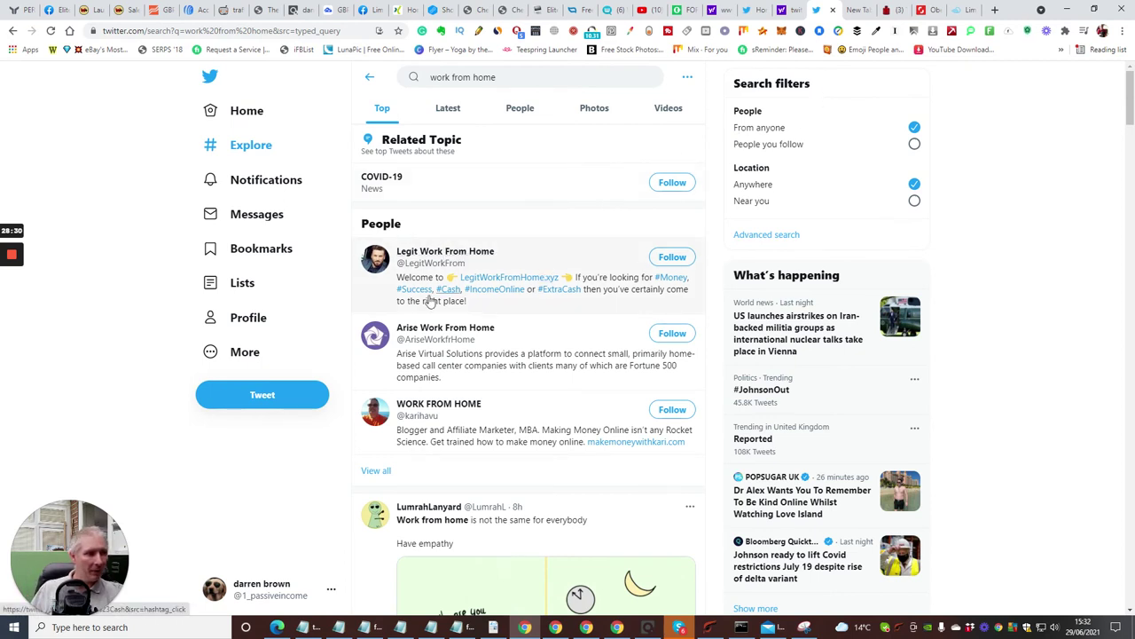
click(673, 258)
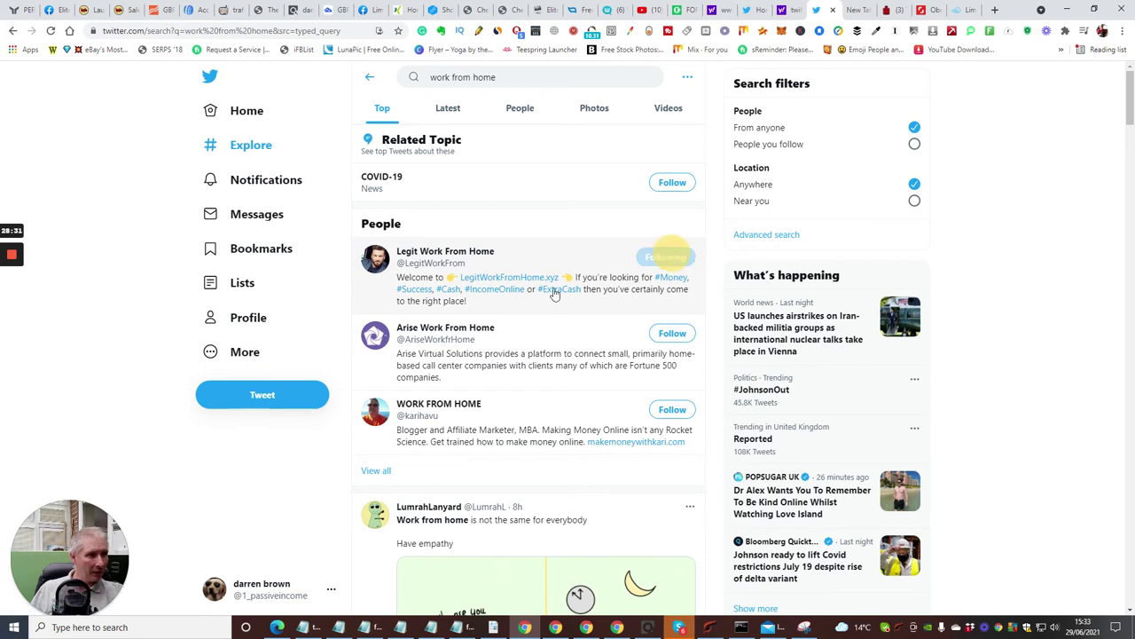
click(448, 252)
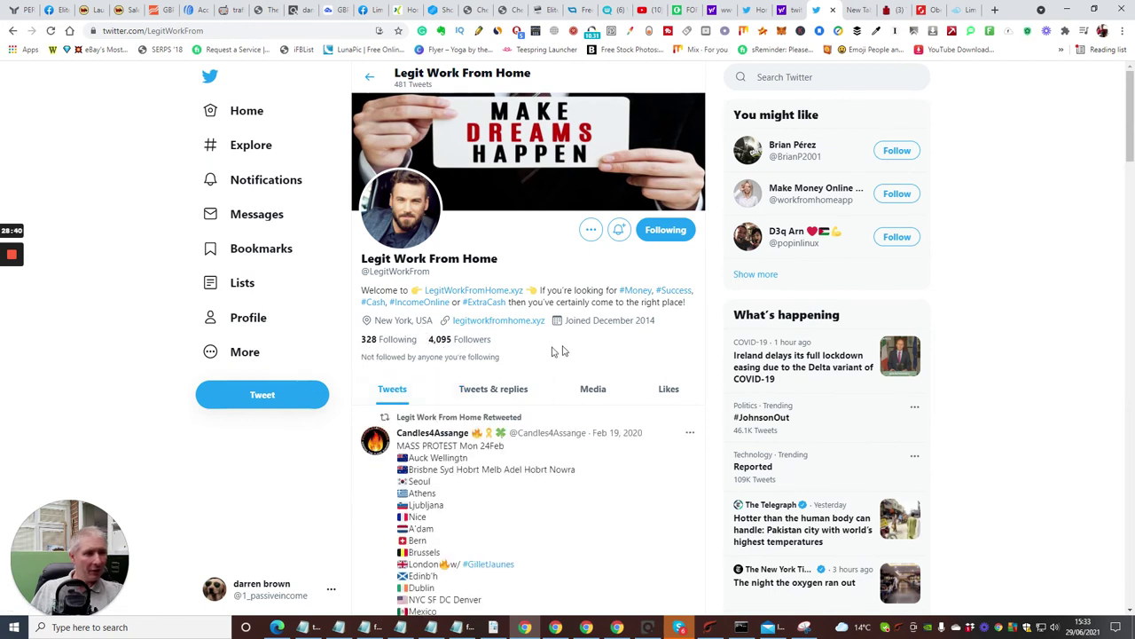
Draft a tweet saying anyone can use the amazing super funnel to work from home
click(273, 400)
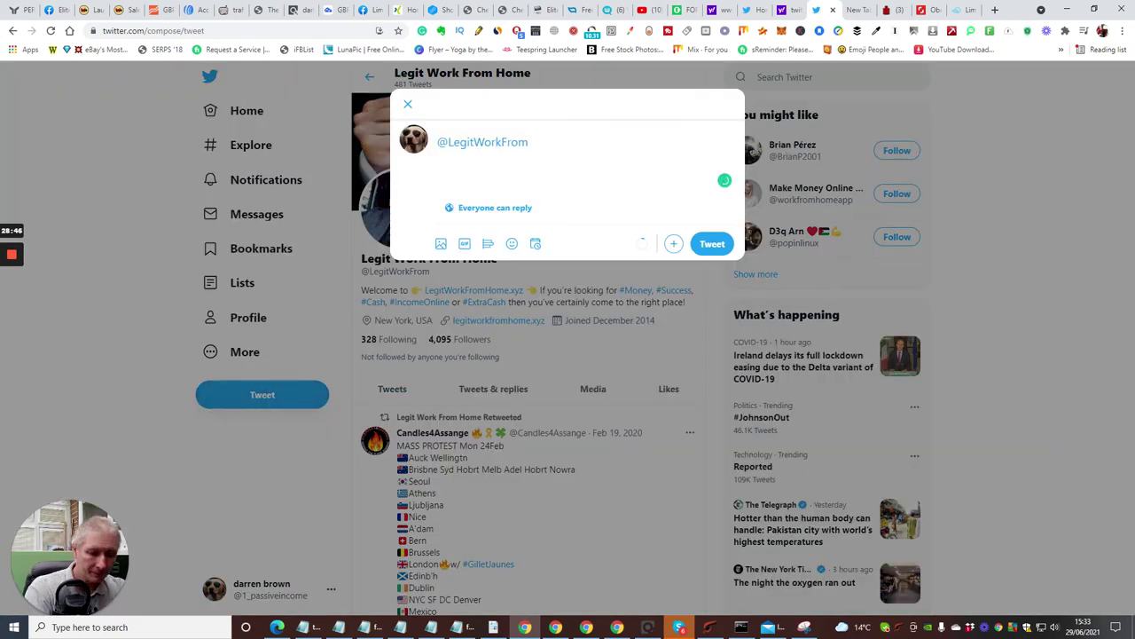
text(Wow I have a)
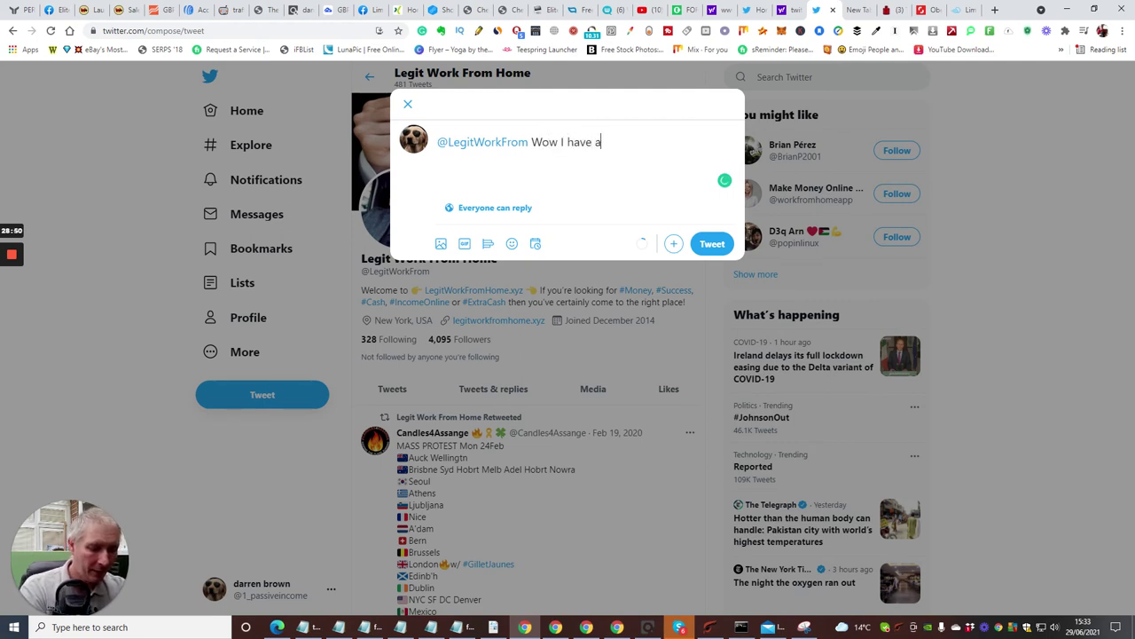
text( amazing)
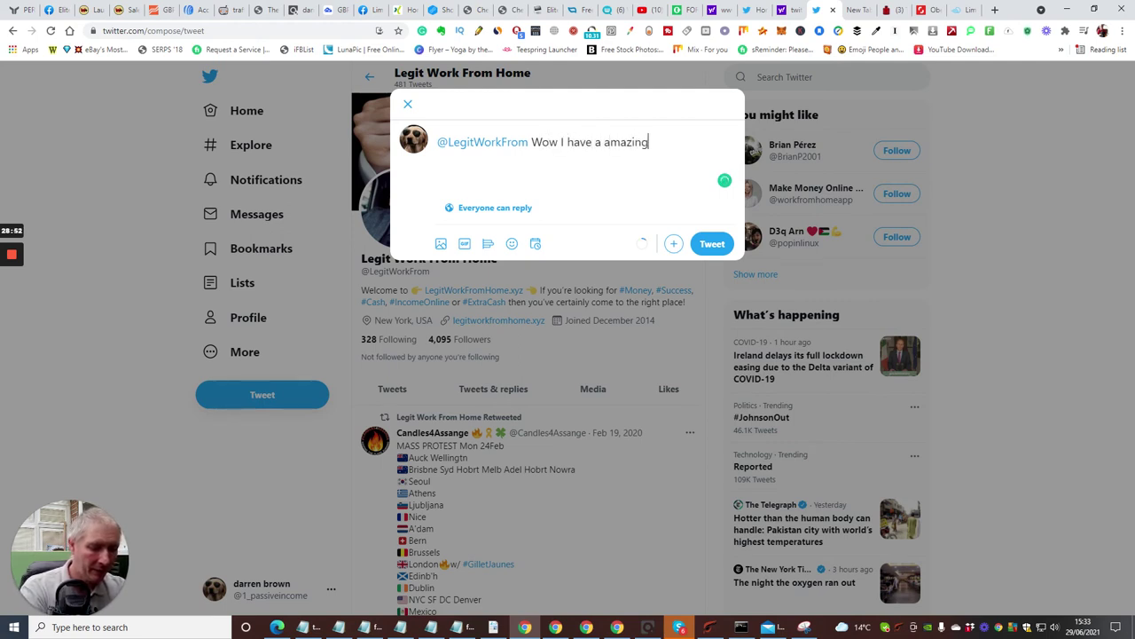
text( su)
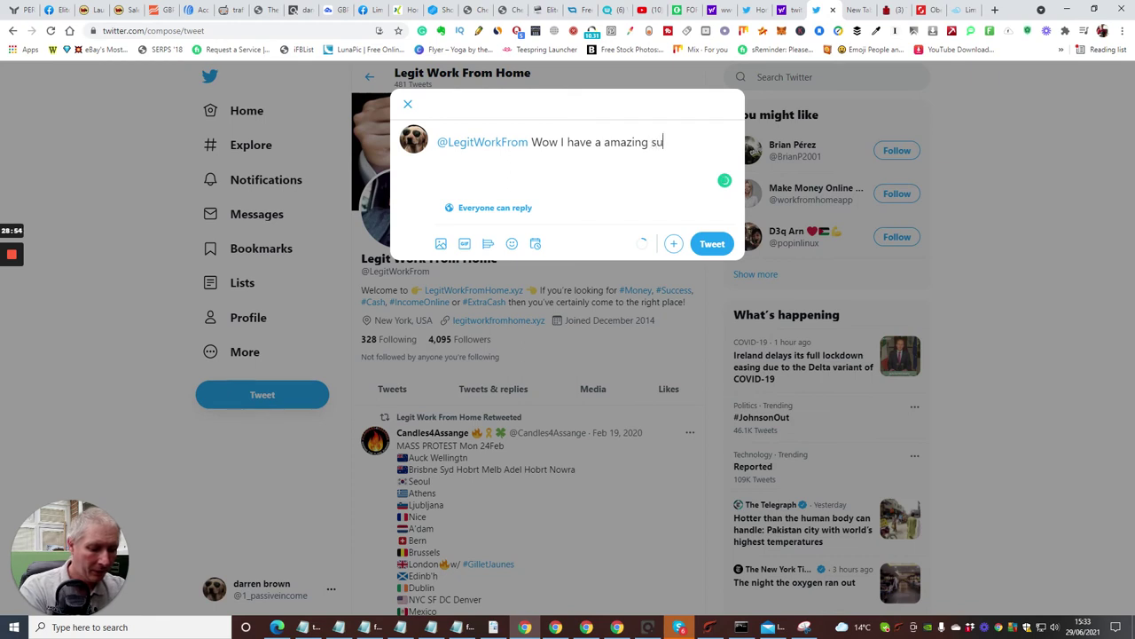
text(per funne)
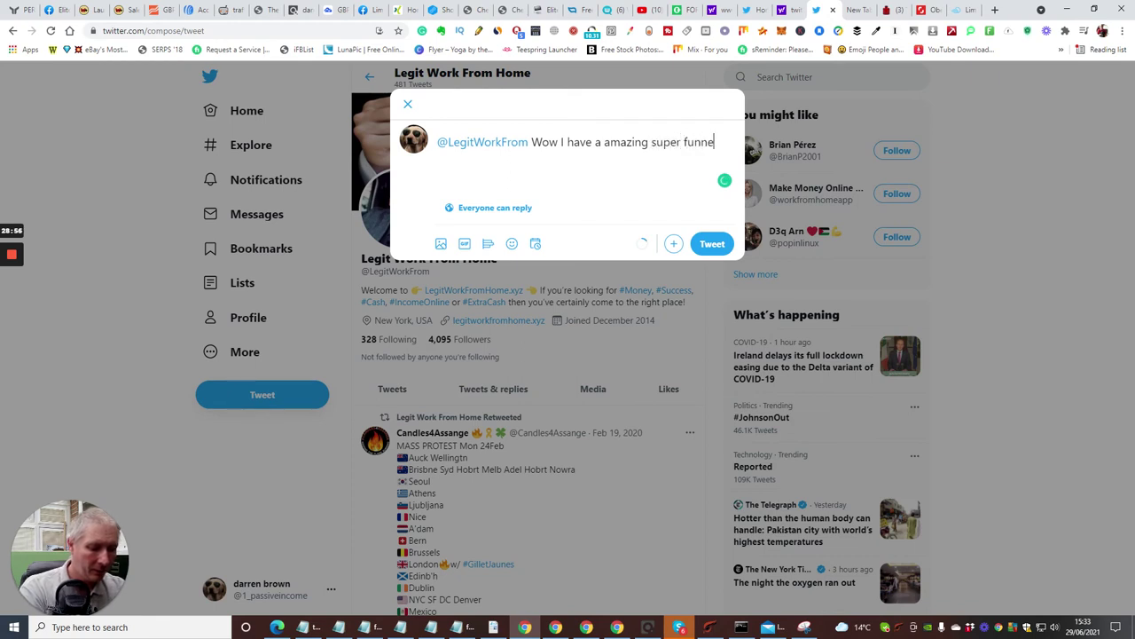
text(l that an)
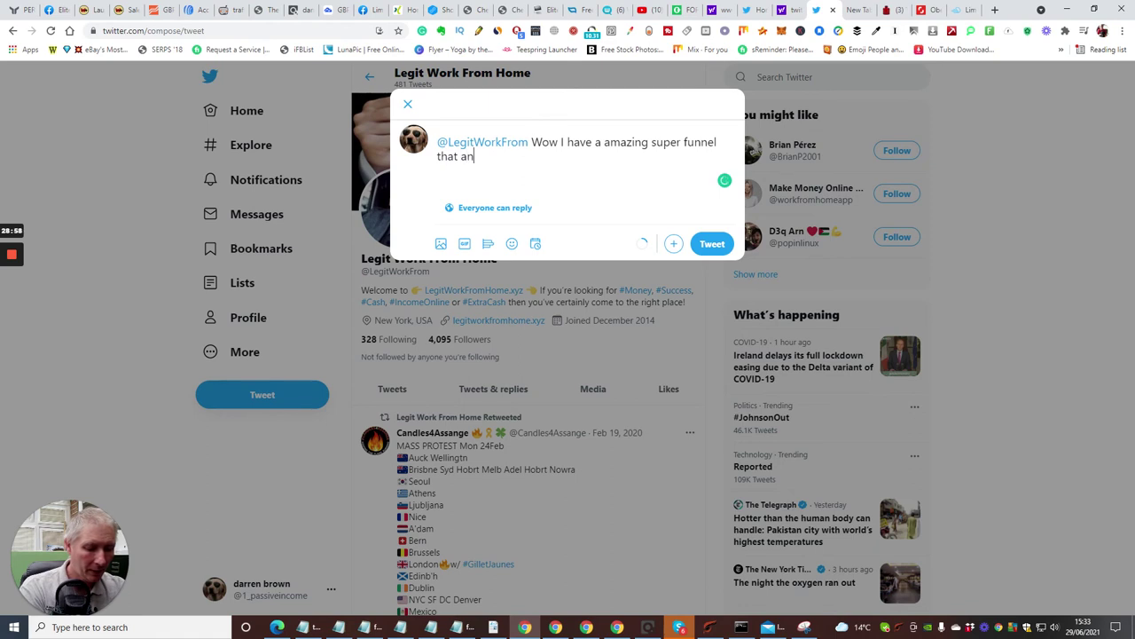
text(yone can )
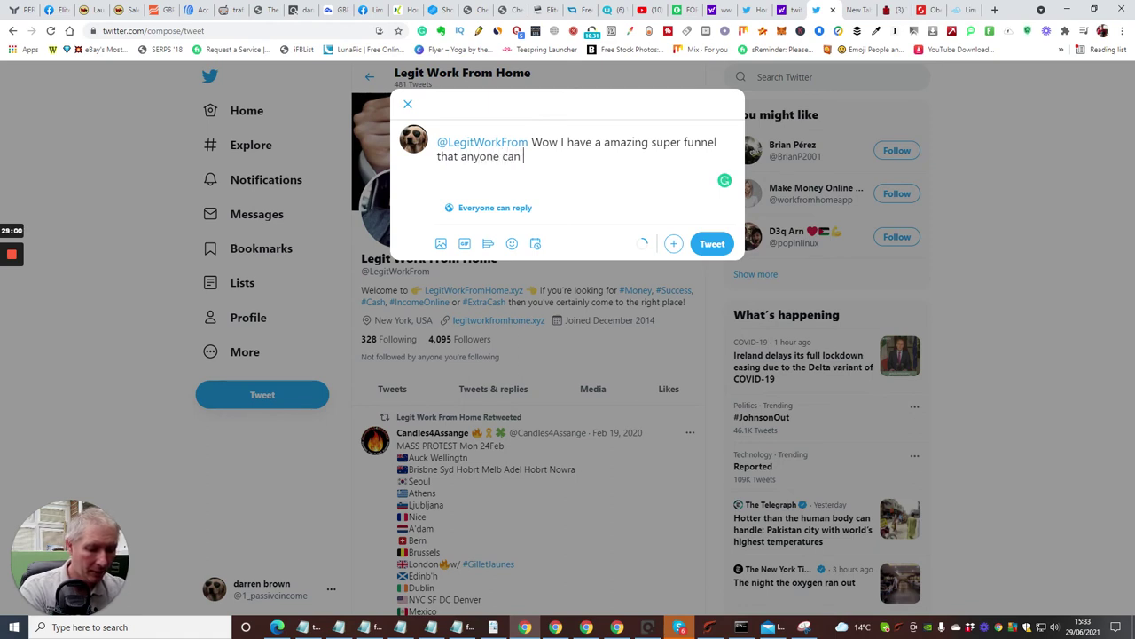
text(use to mmake m)
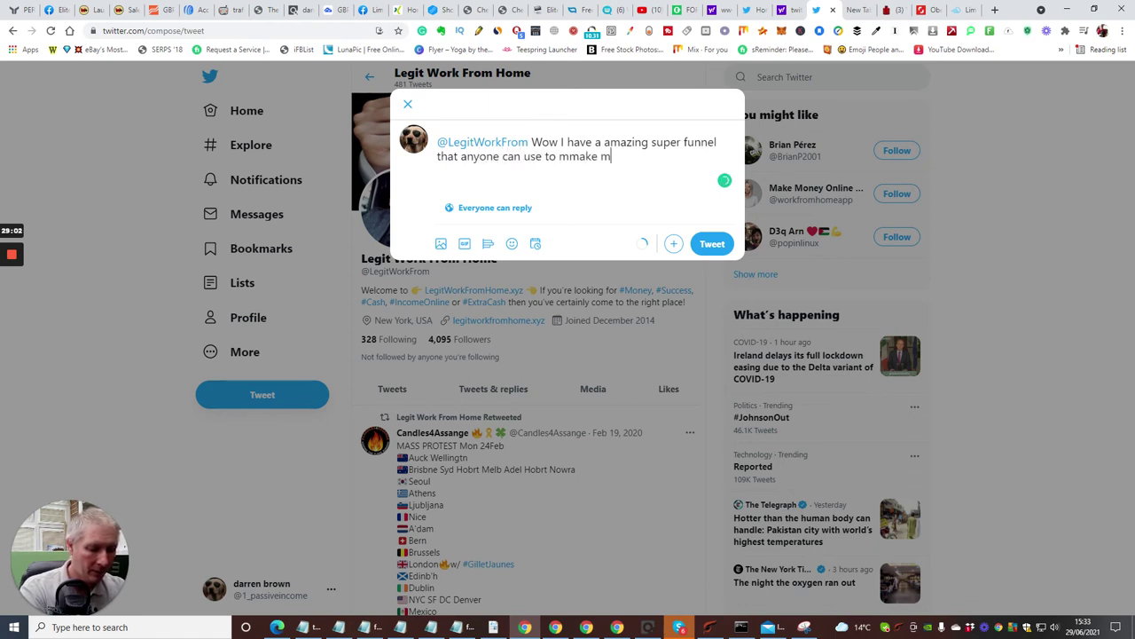
text(oney online start)
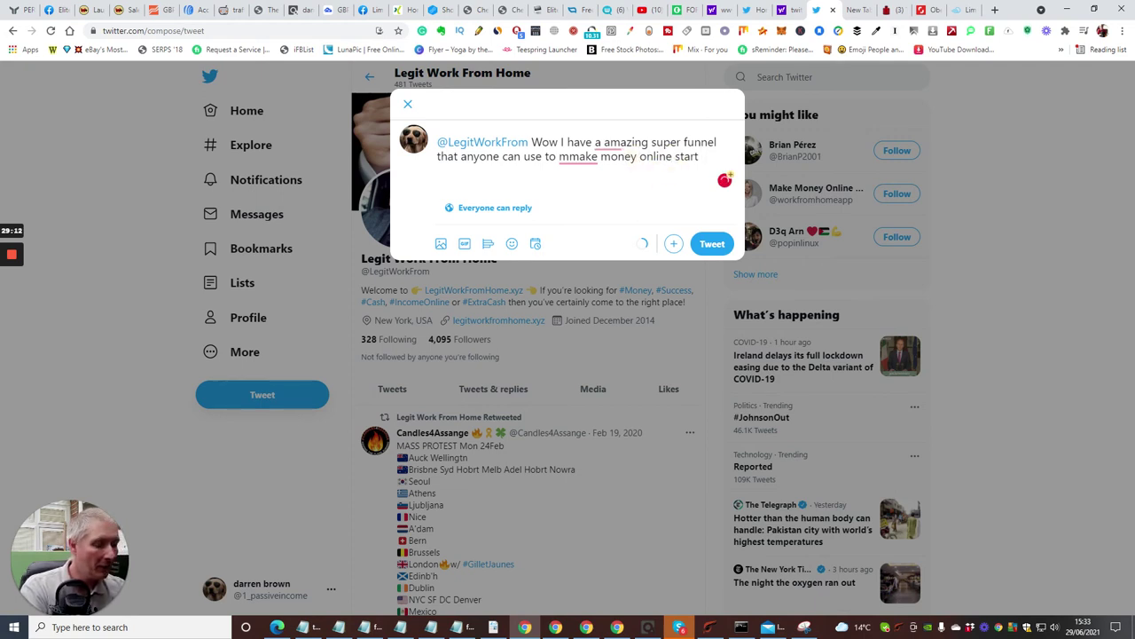
key(BackSpace)
key(BackSpace)
key(BackSpace)
key(BackSpace)
key(BackSpace)
key(BackSpace)
key(BackSpace)
key(BackSpace)
key(BackSpace)
key(BackSpace)
key(BackSpace)
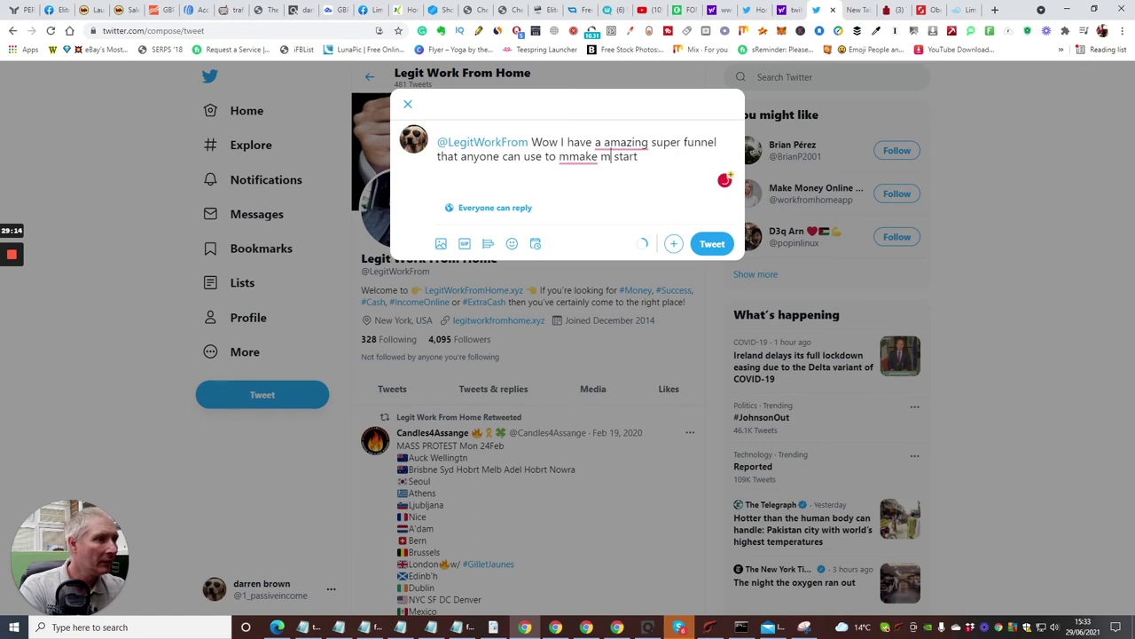
key(BackSpace)
key(BackSpace)
key(BackSpace)
key(BackSpace)
key(BackSpace)
key(BackSpace)
key(BackSpace)
key(BackSpace)
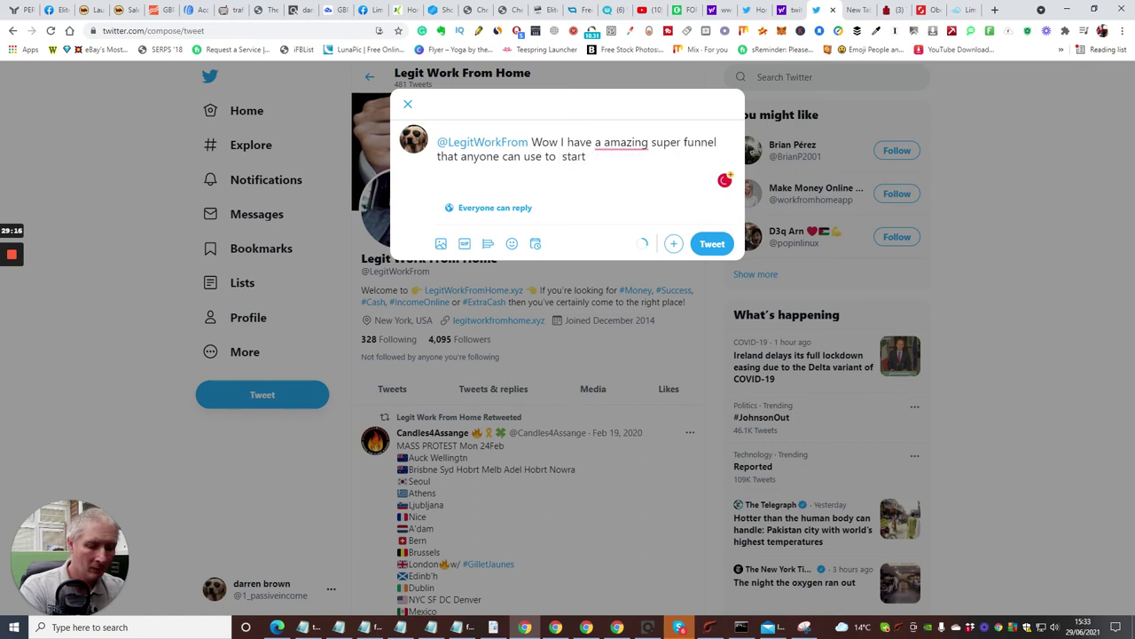
text(work from h)
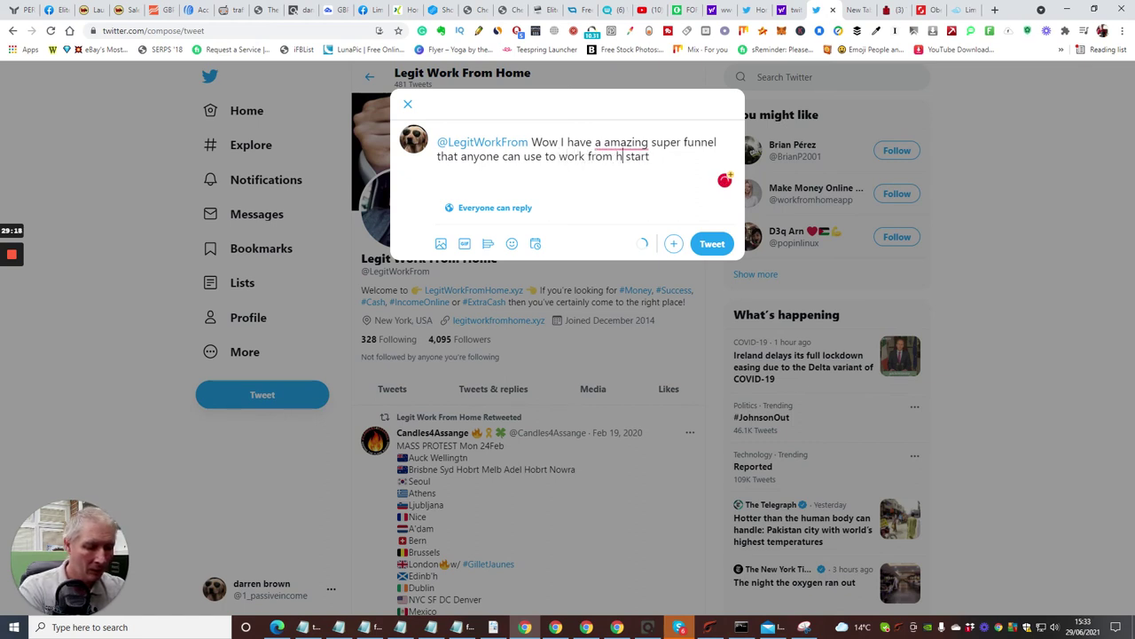
text(ome)
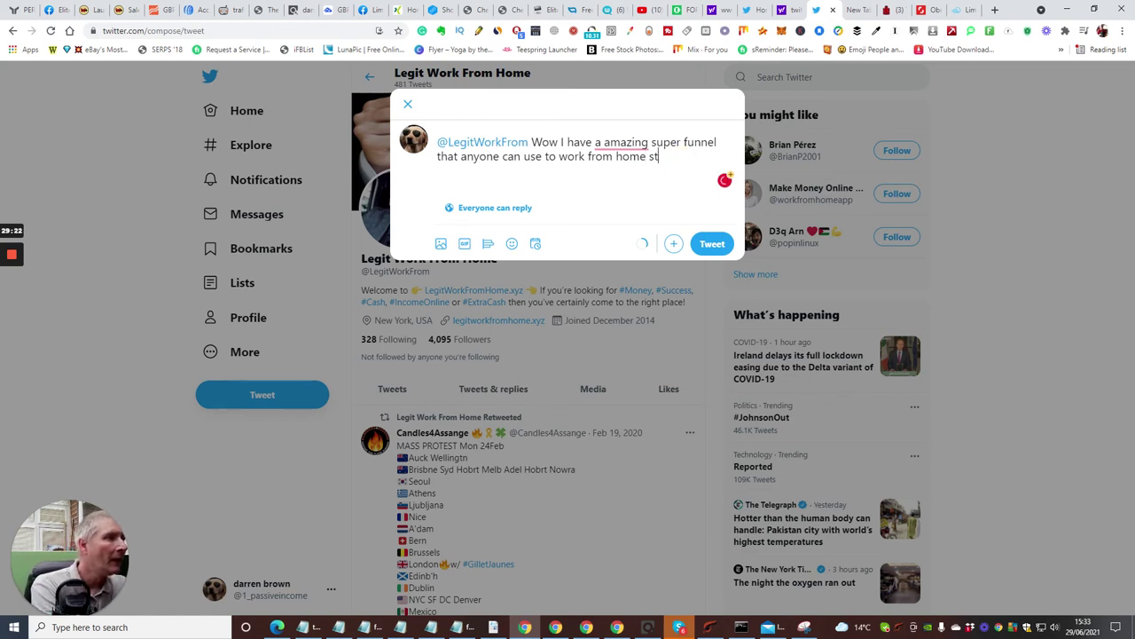
Add the eb4.co/UltimateLimitless link, fix 'a amazing' to 'an amazing', and post
right_click(657, 160)
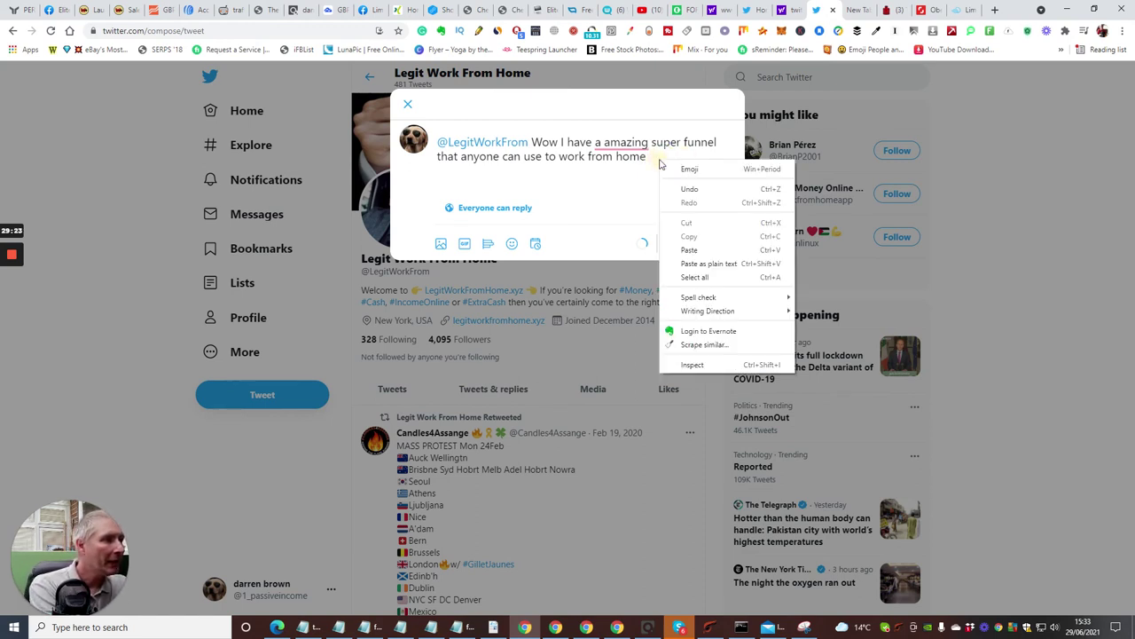
click(671, 251)
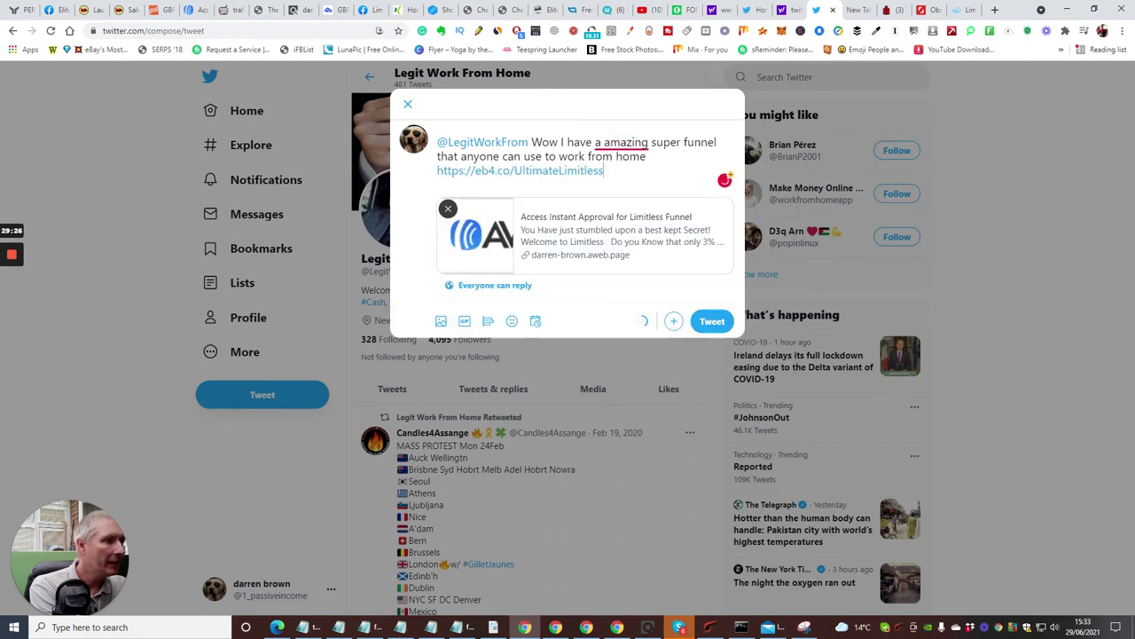
mouse_move(621, 144)
click(625, 175)
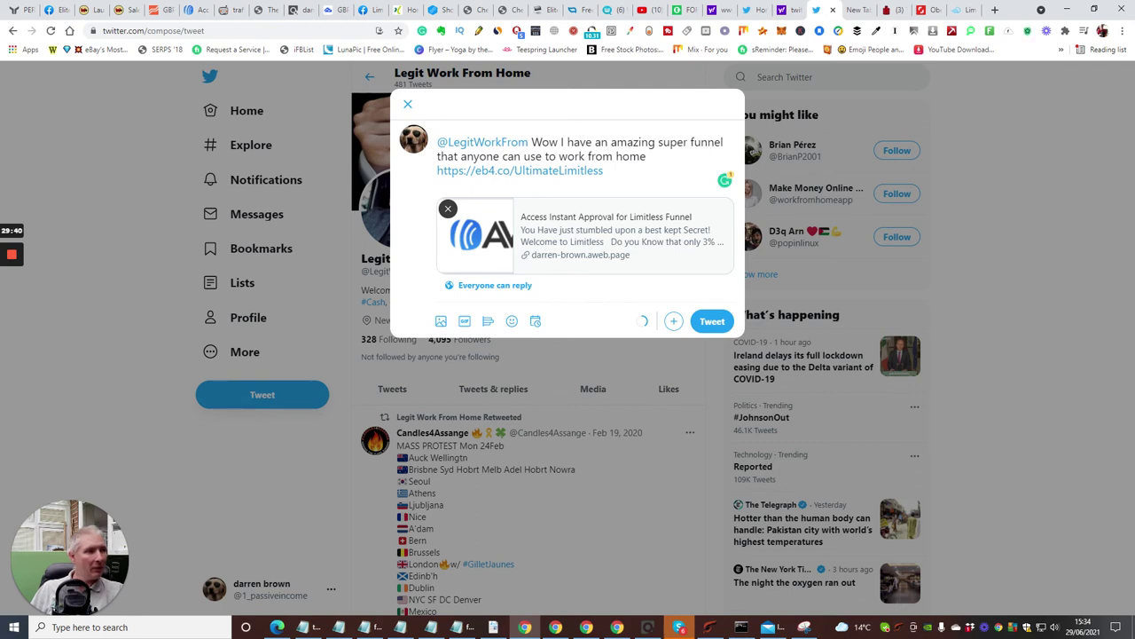
click(714, 322)
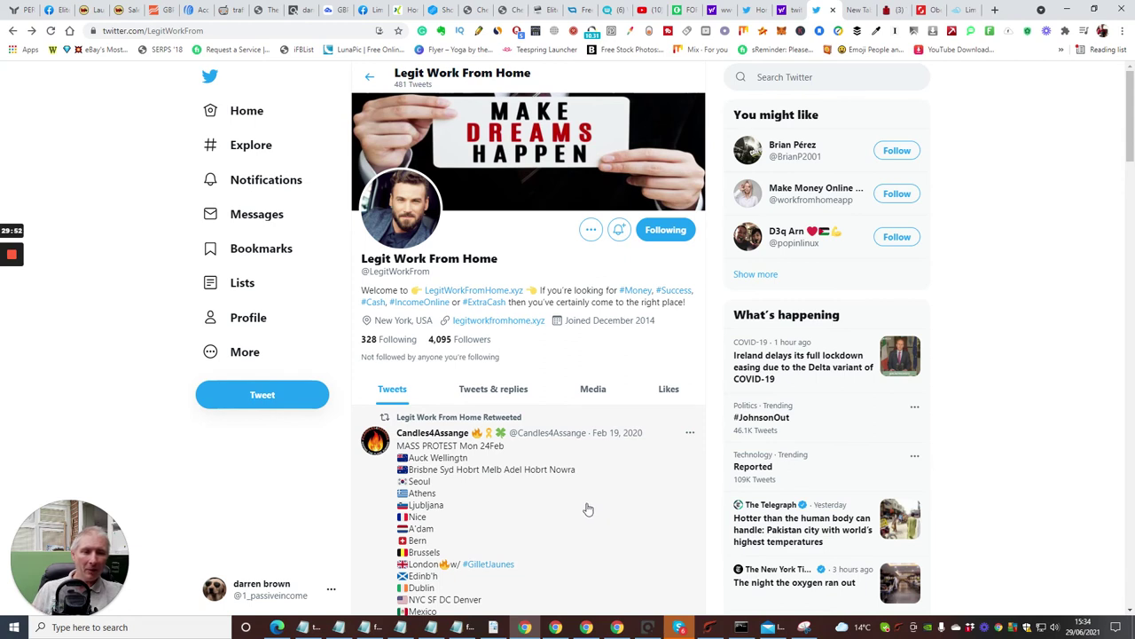
click(994, 10)
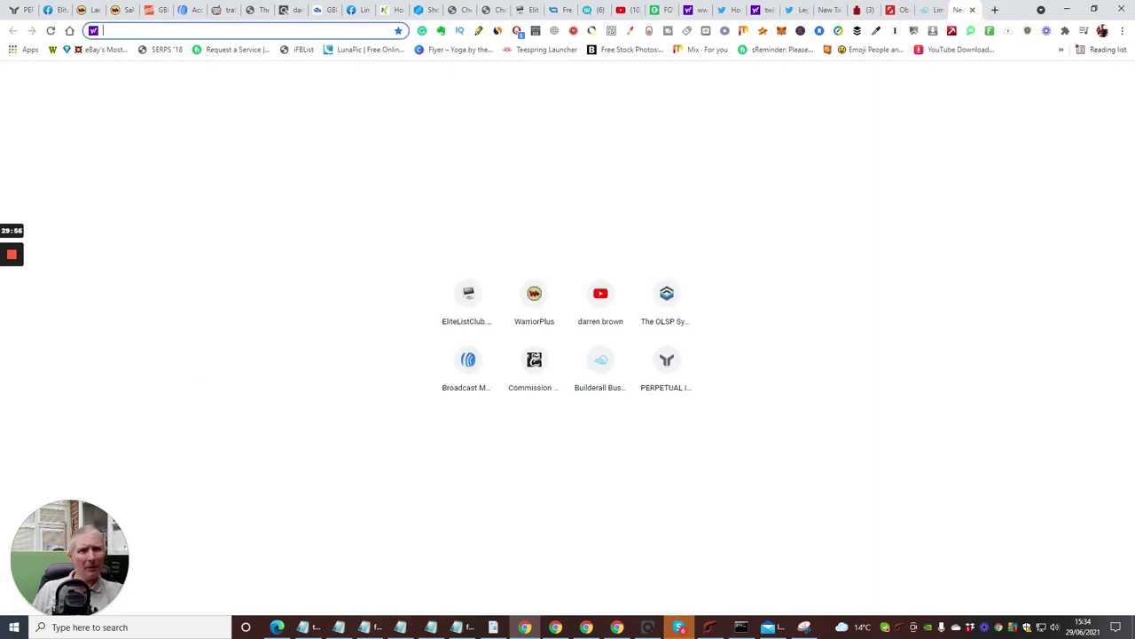
right_click(195, 30)
click(210, 121)
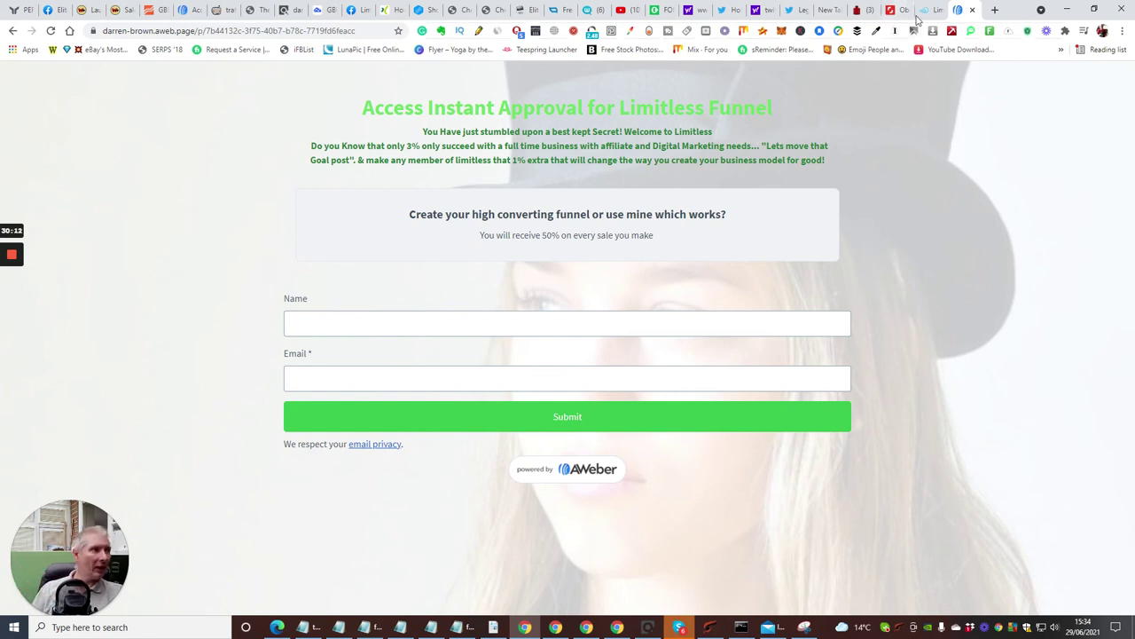
click(974, 11)
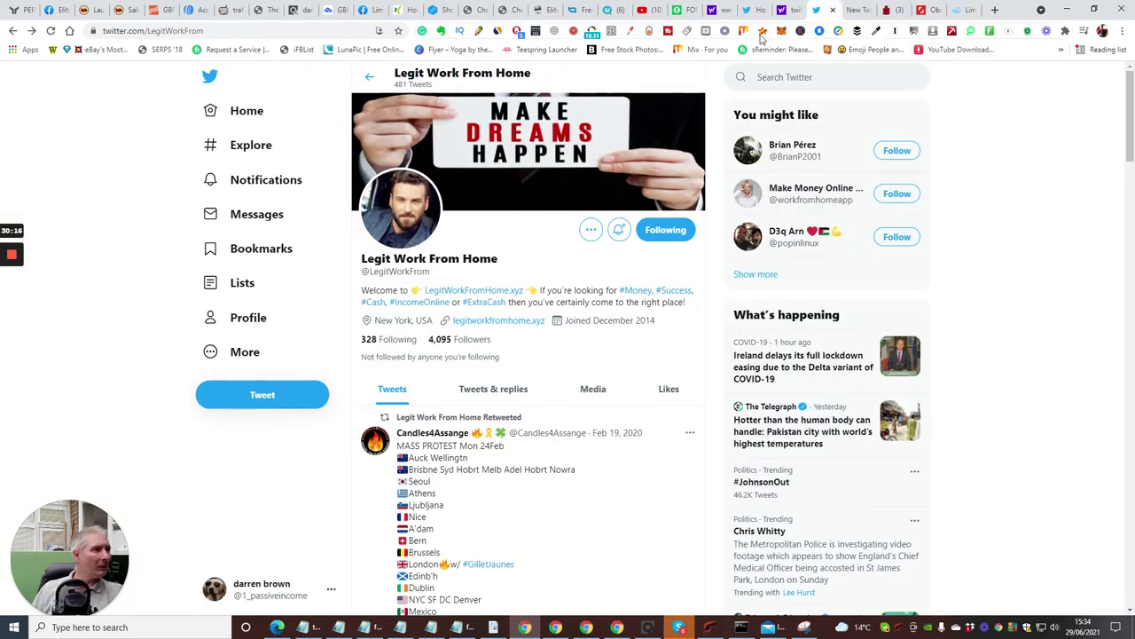
Search Twitter for 'passive income', follow the first matching account, and open its profile
click(793, 77)
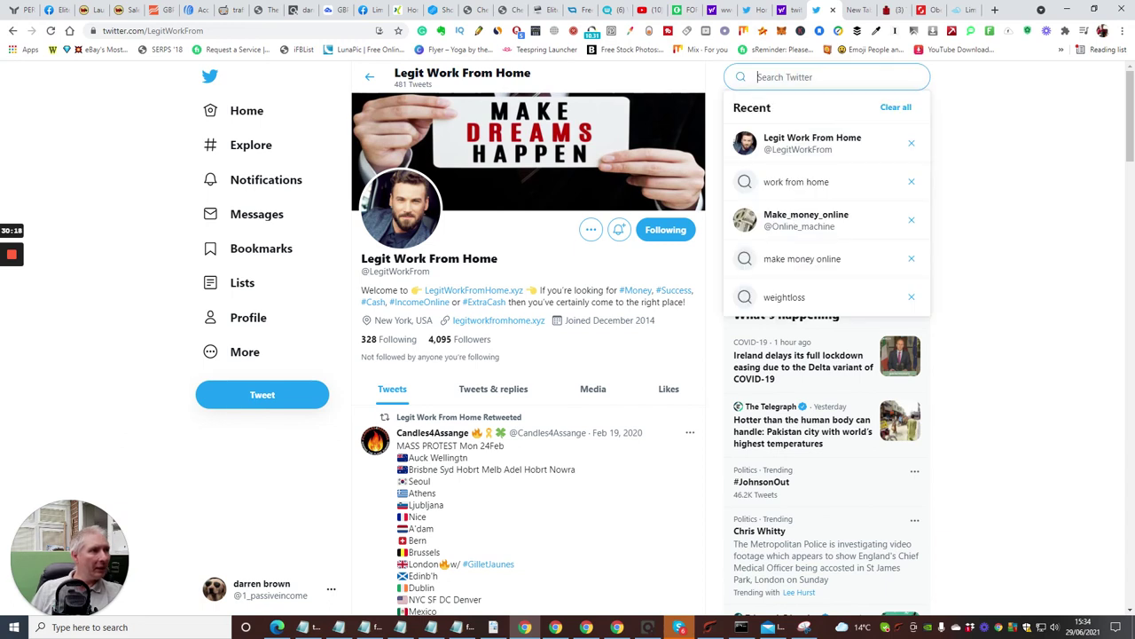
text(passiv)
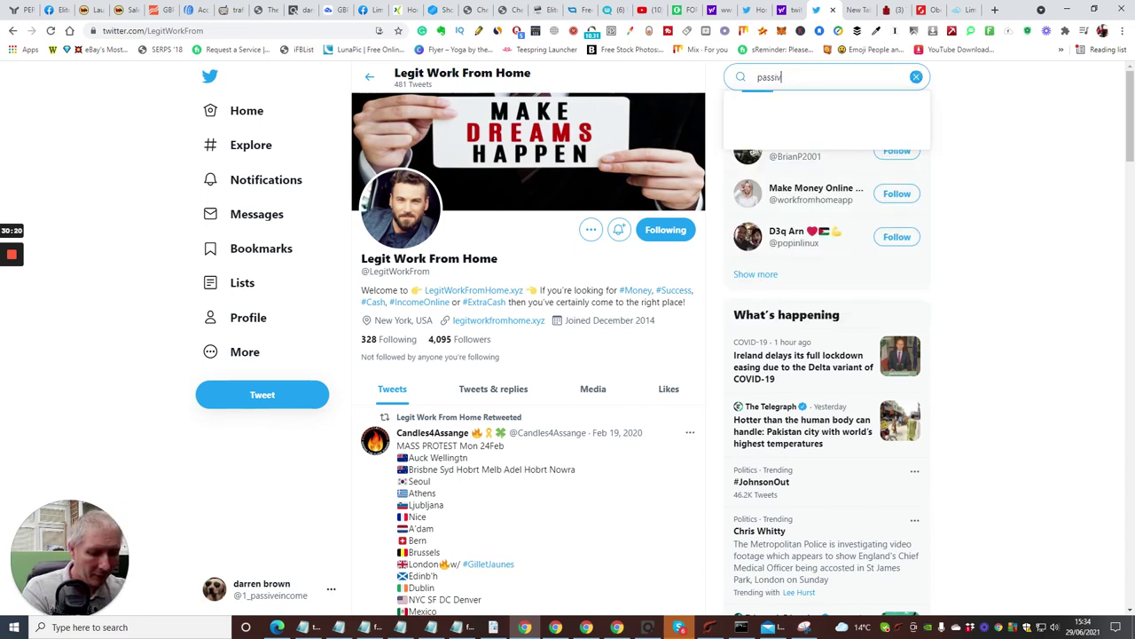
text(e income)
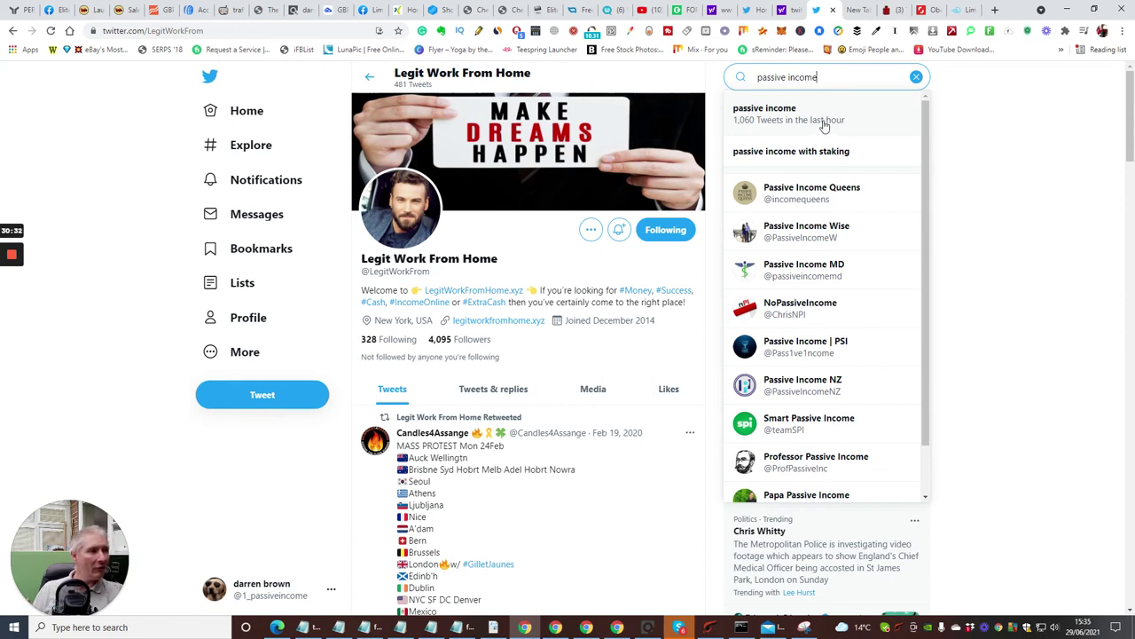
key(Return)
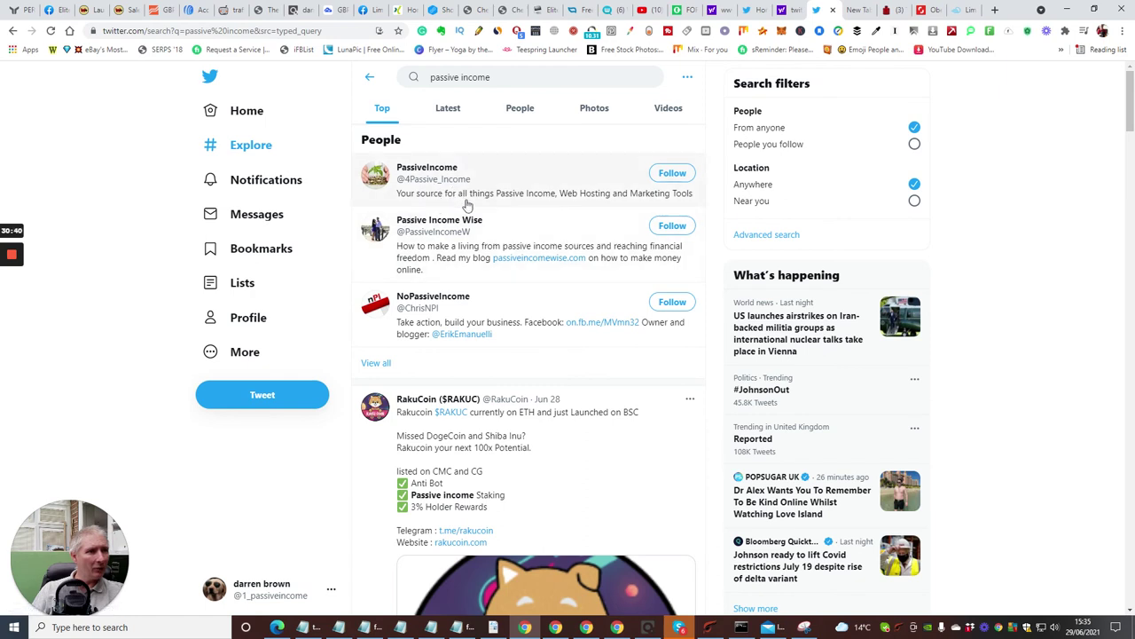
click(672, 174)
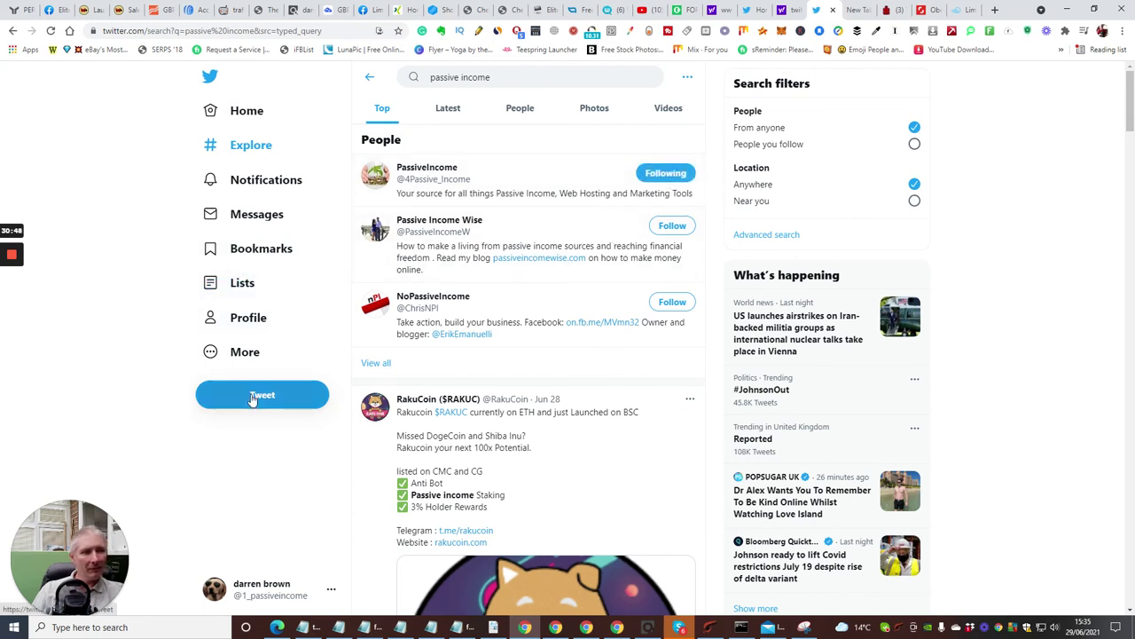
click(424, 169)
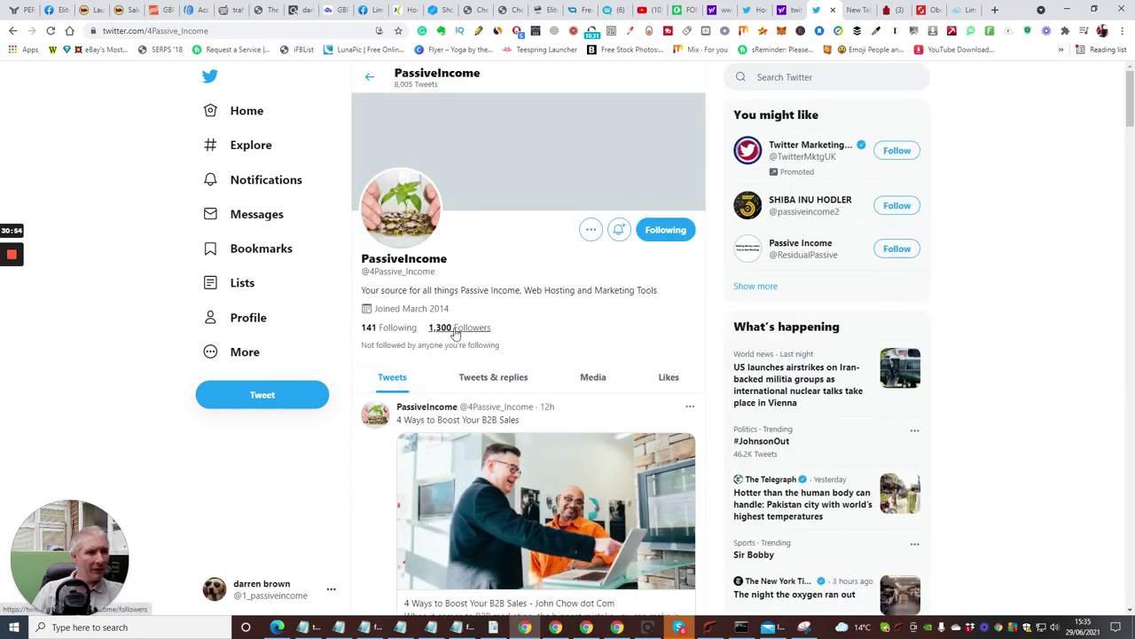
click(263, 401)
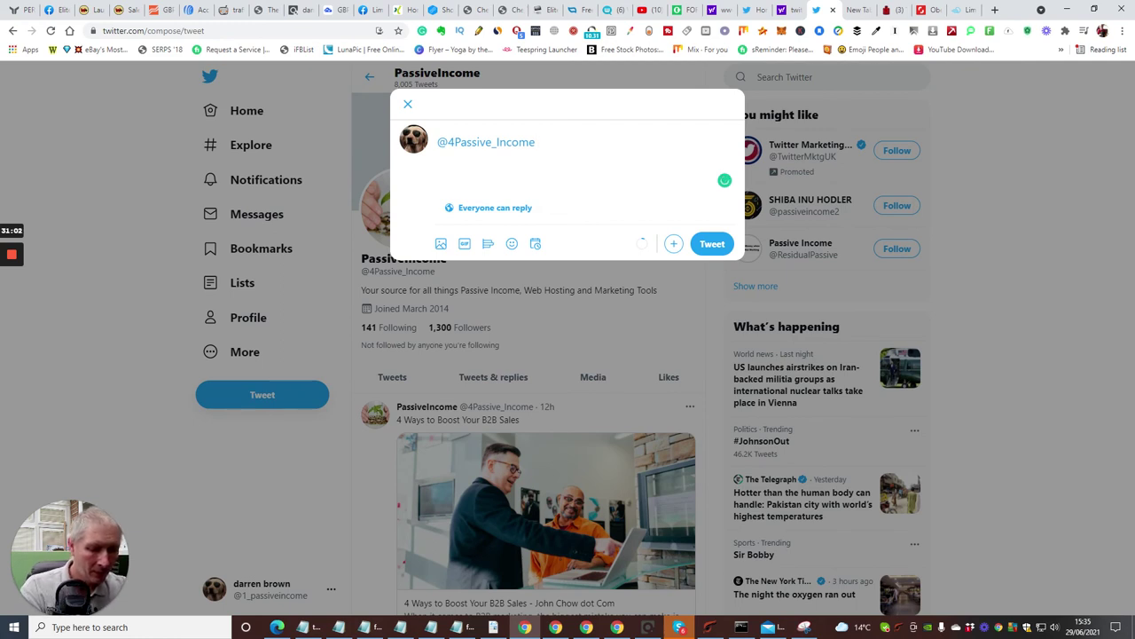
text(Who)
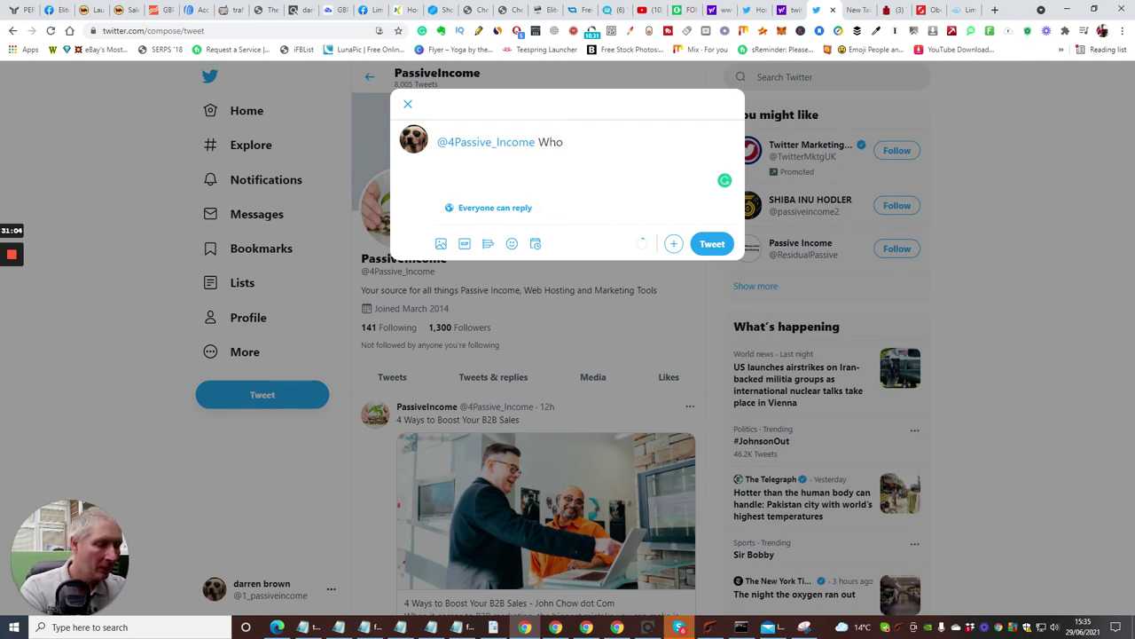
text( wants another sour)
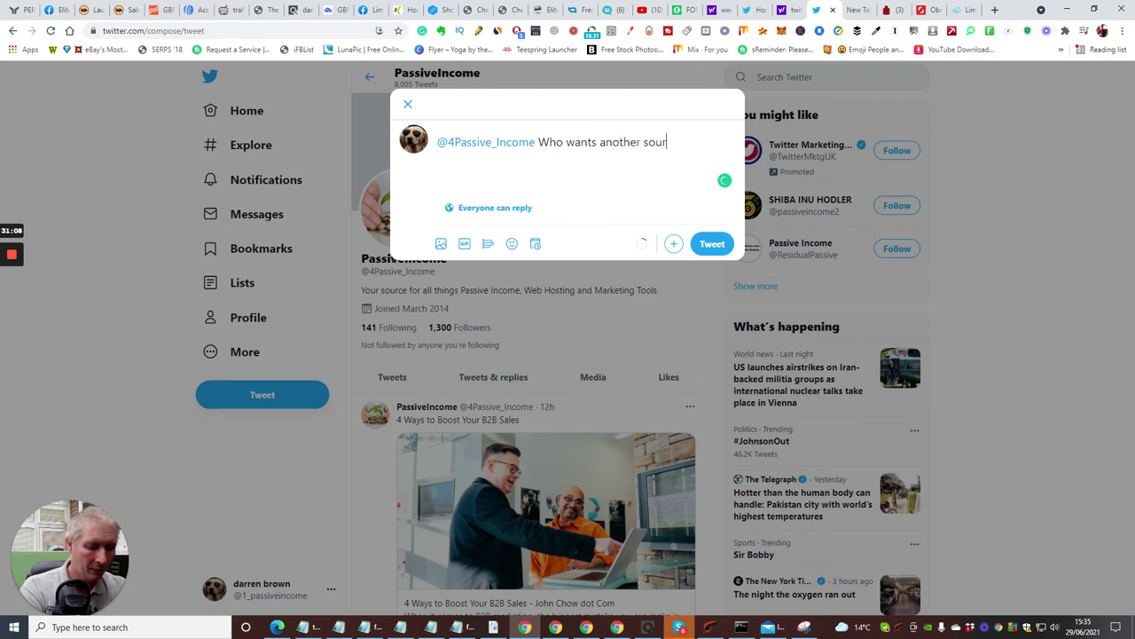
text(ce for pa)
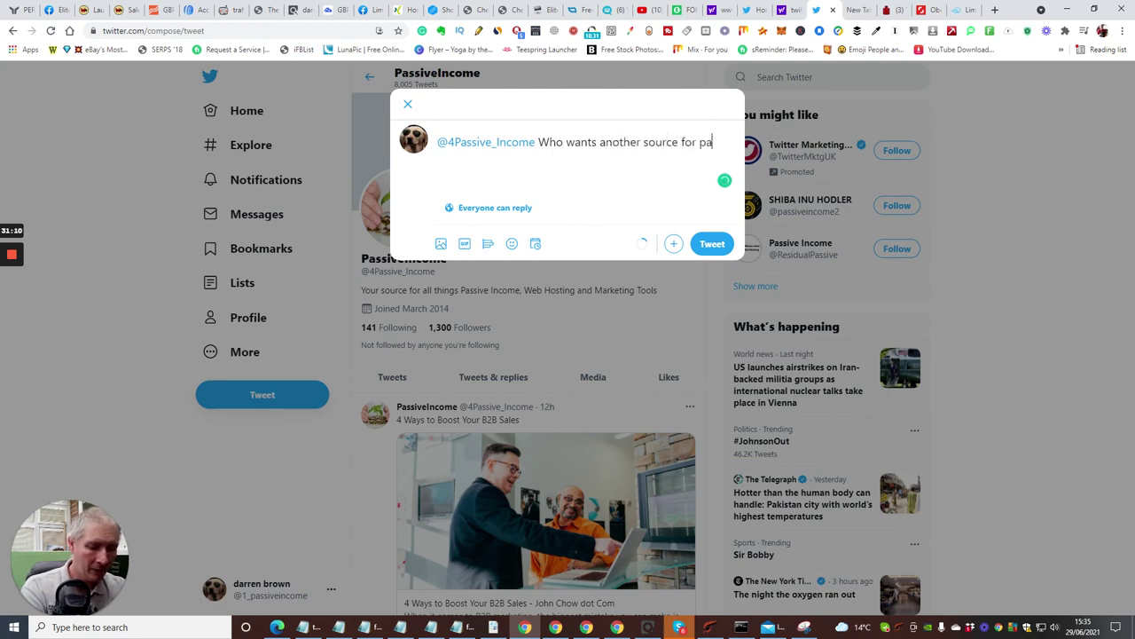
text(ssive in)
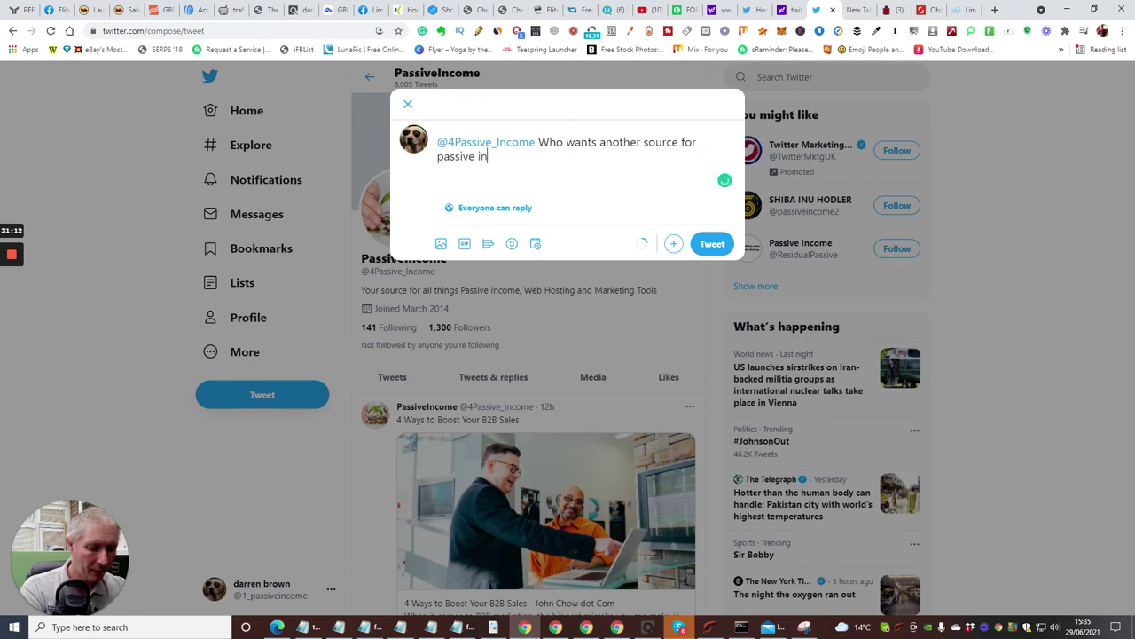
text(come fre)
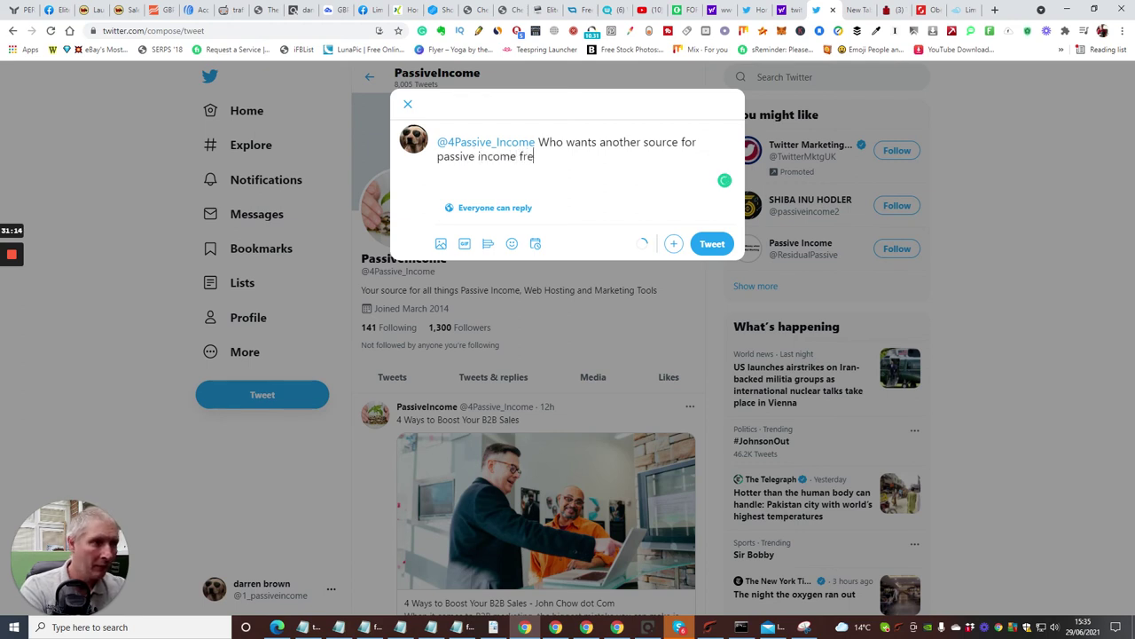
text(e!)
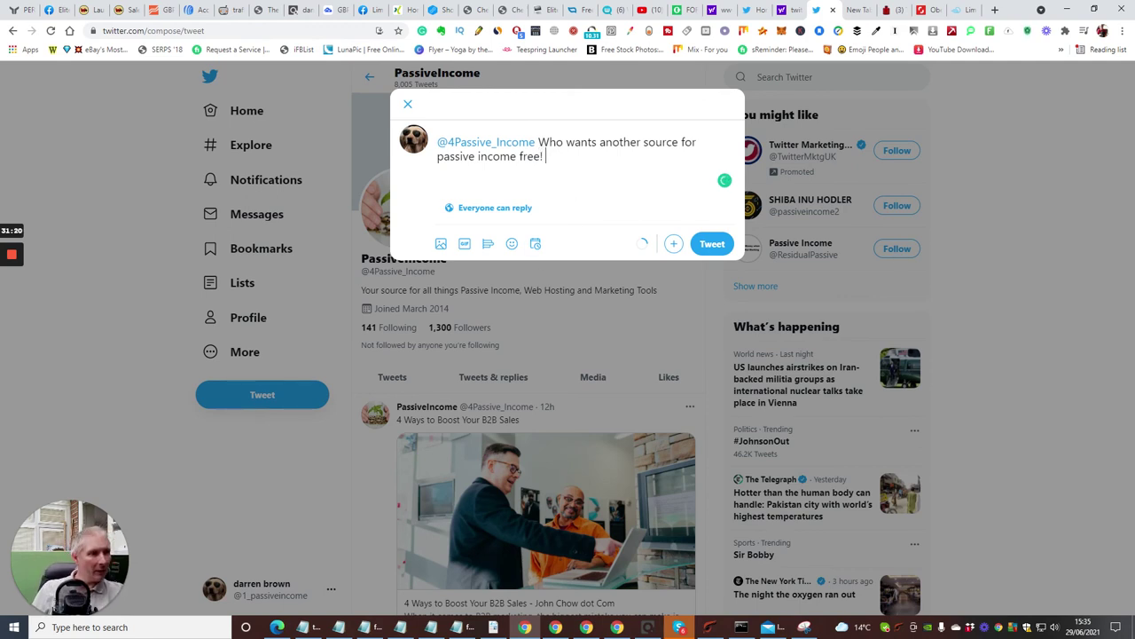
right_click(548, 158)
click(570, 250)
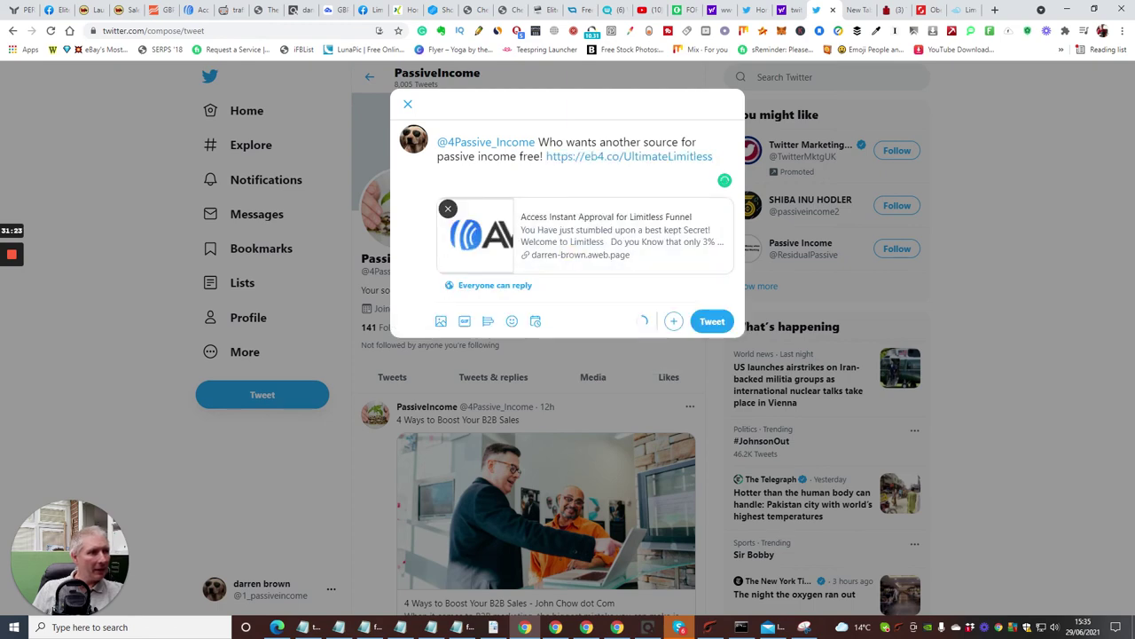
click(713, 321)
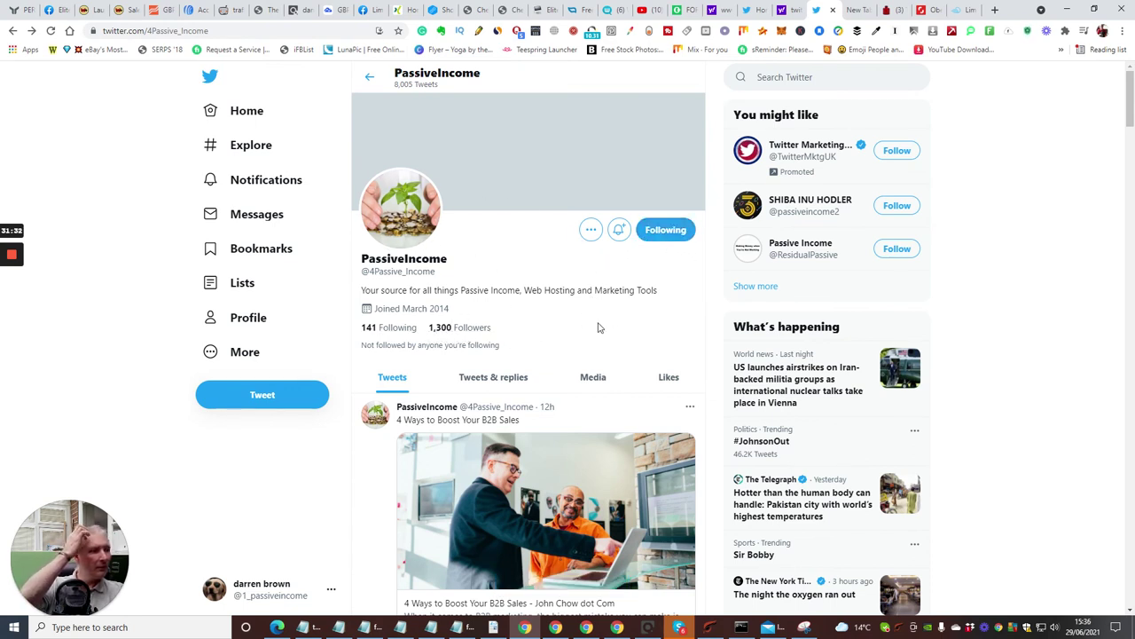
Search 'passive income', follow Passive Income Wise, the second result, and open its profile
scroll(565, 310, down, 2)
scroll(562, 308, up, 2)
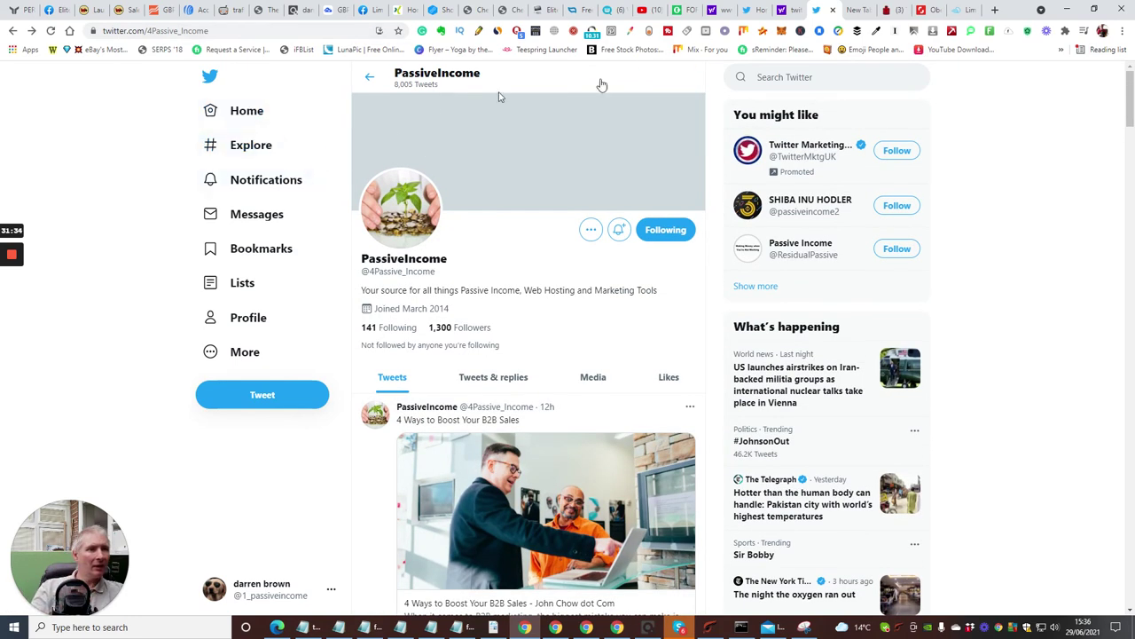
click(773, 76)
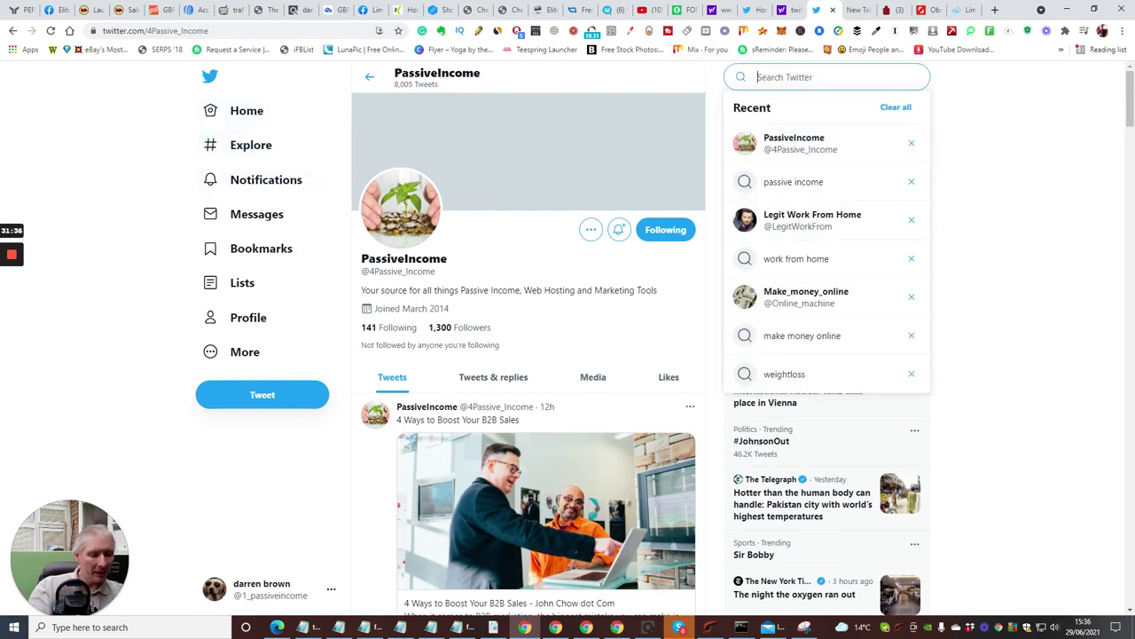
text(pas)
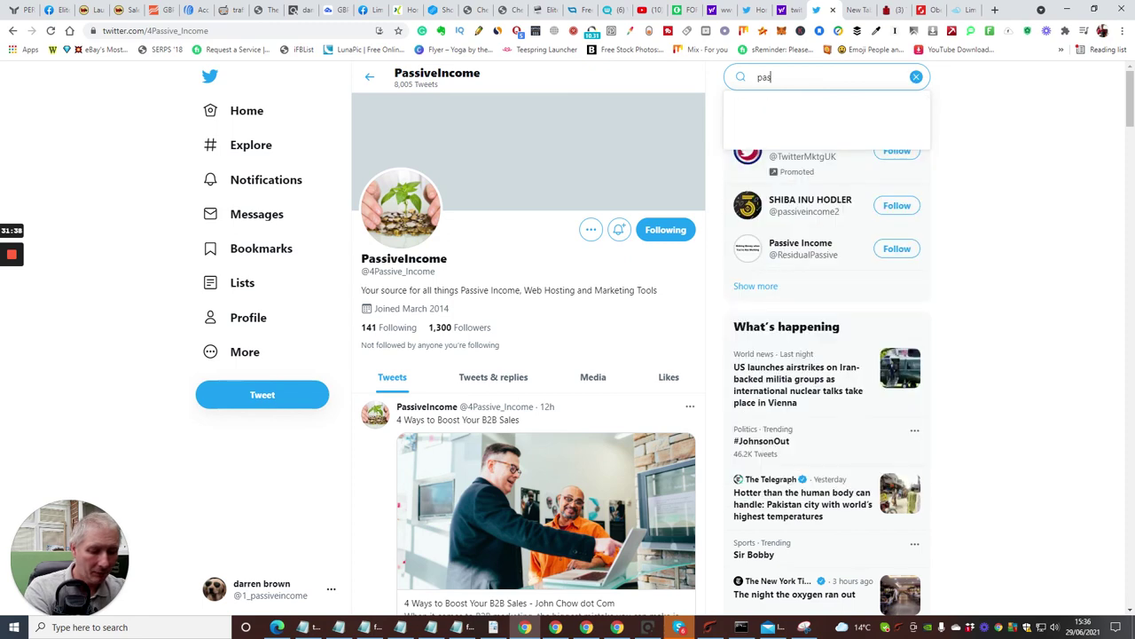
text(sive income)
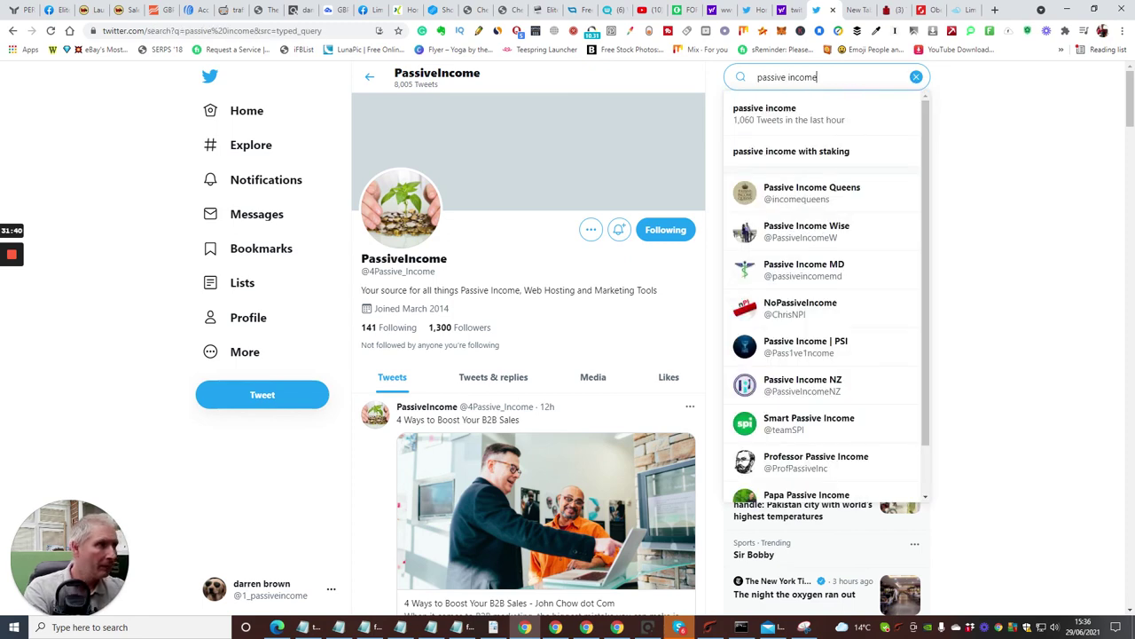
key(Return)
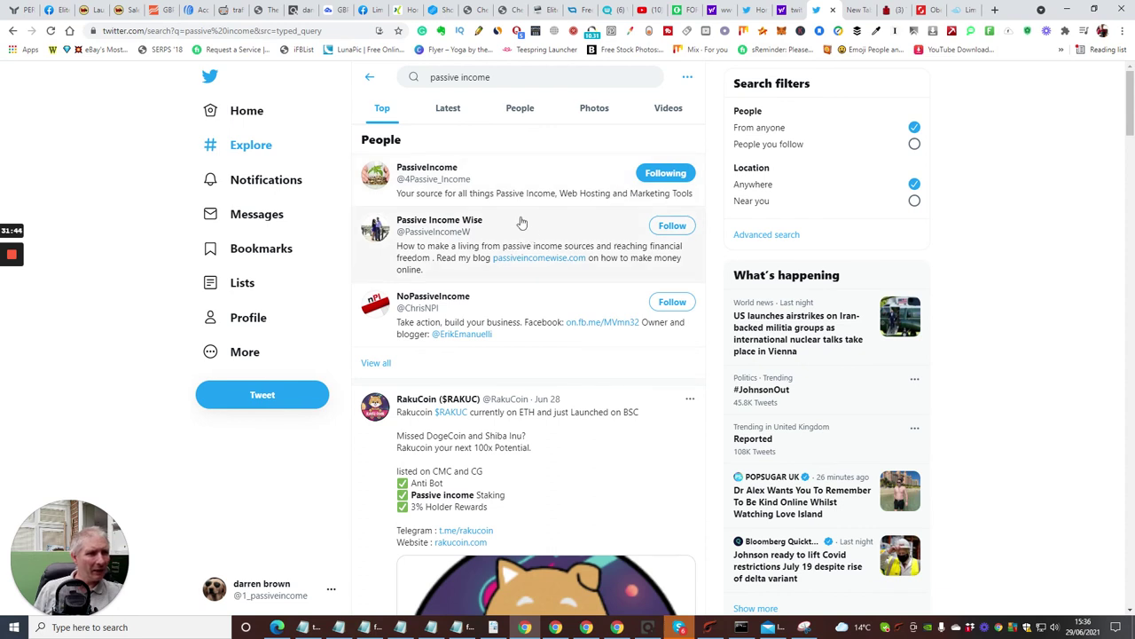
mouse_move(441, 240)
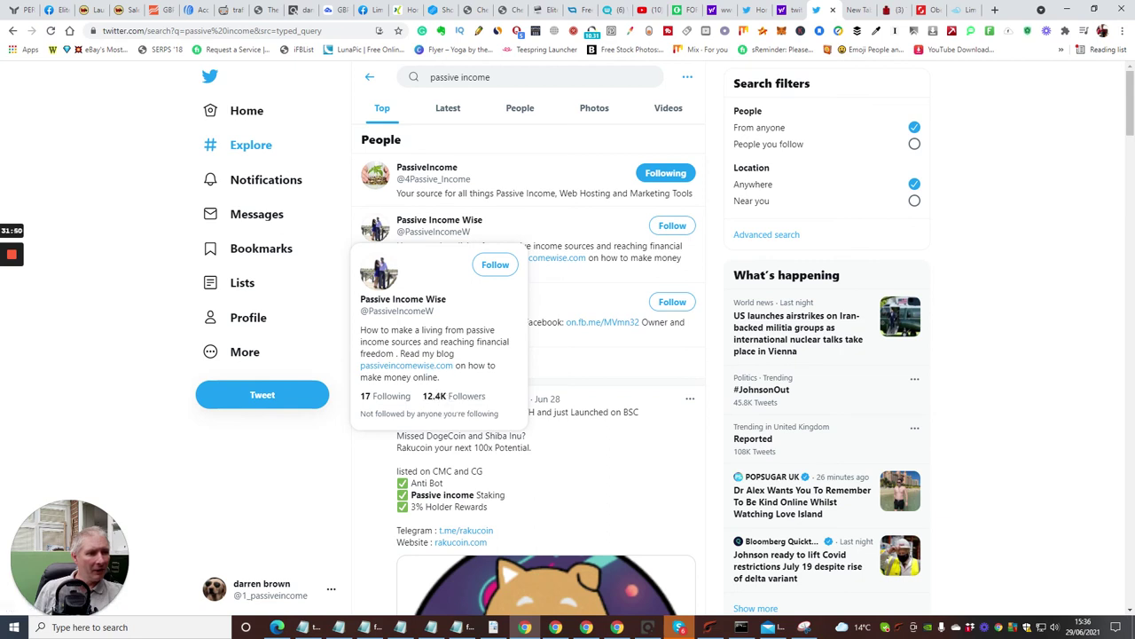
click(495, 264)
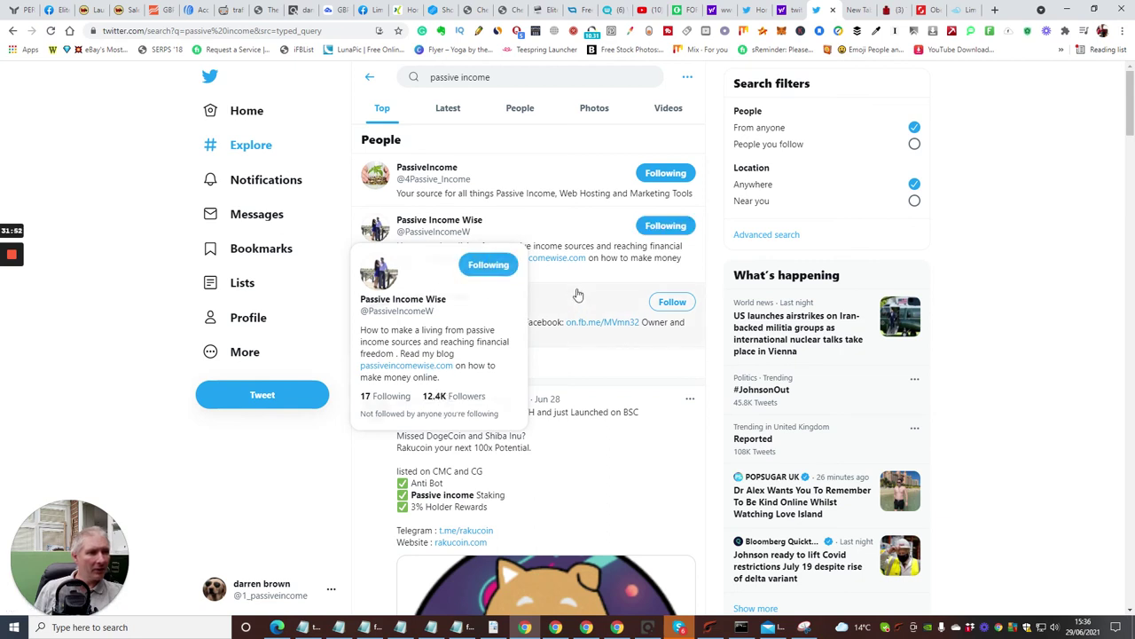
click(412, 301)
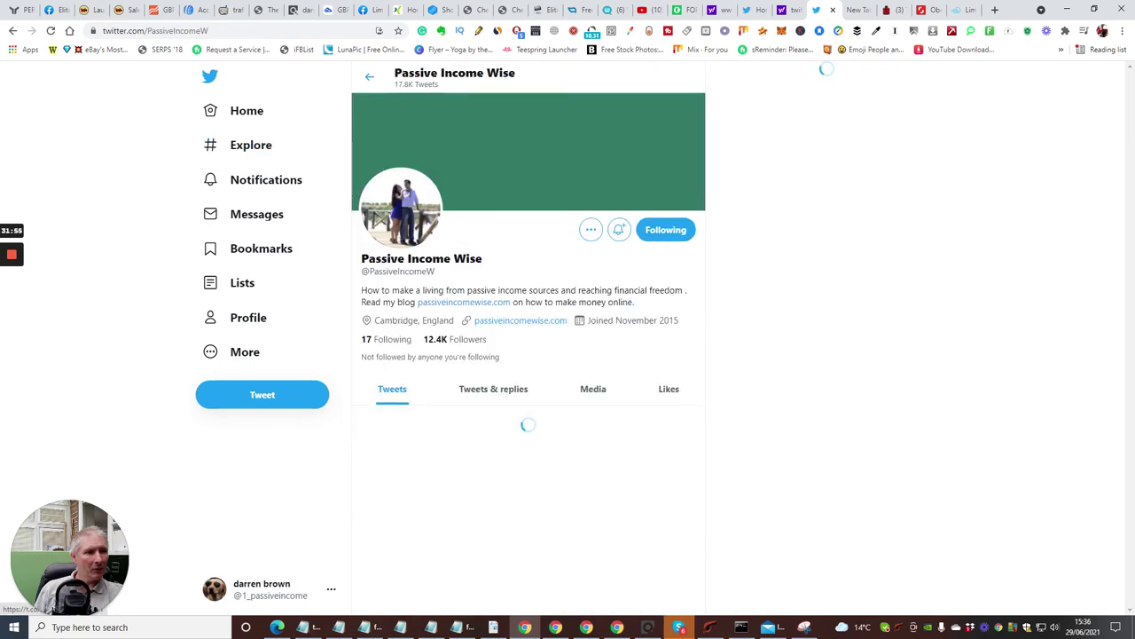
click(260, 395)
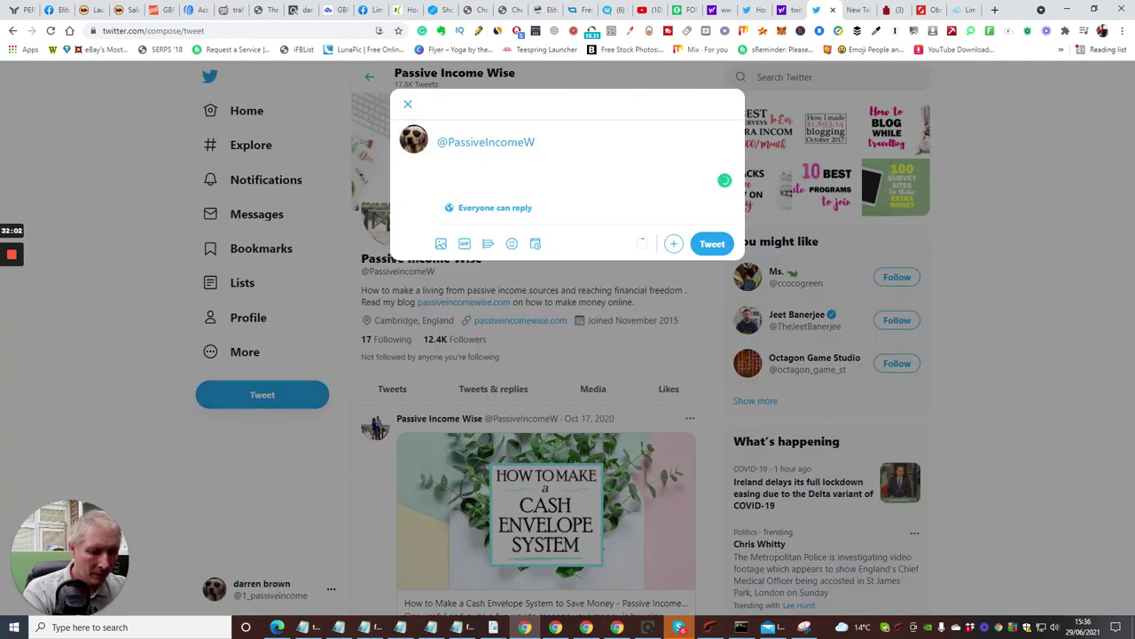
text(this would be)
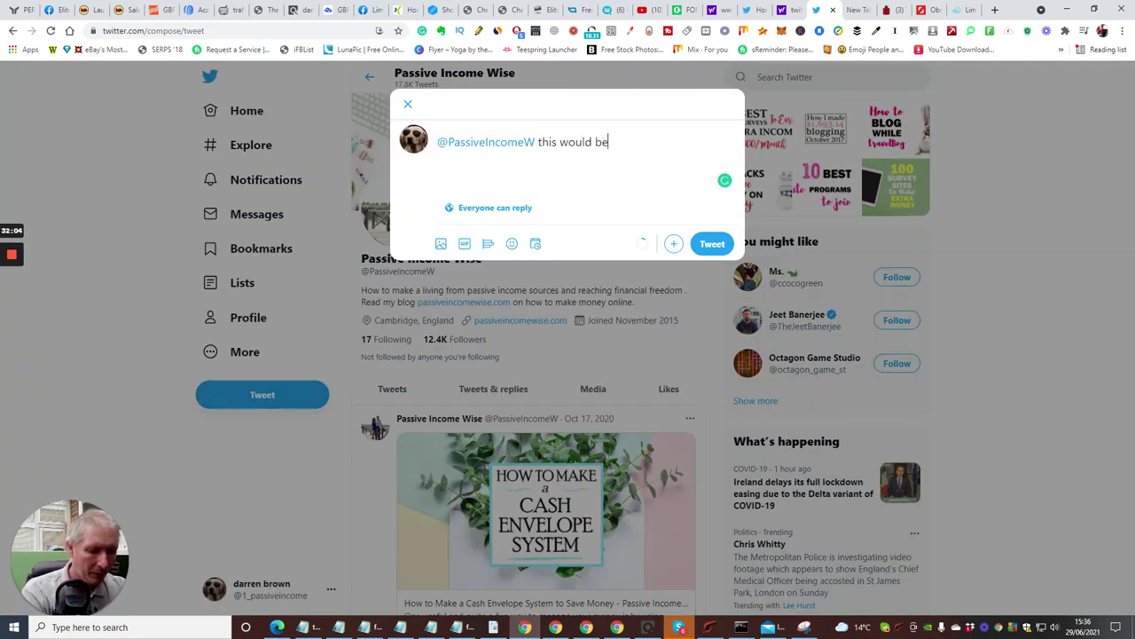
text( wise )
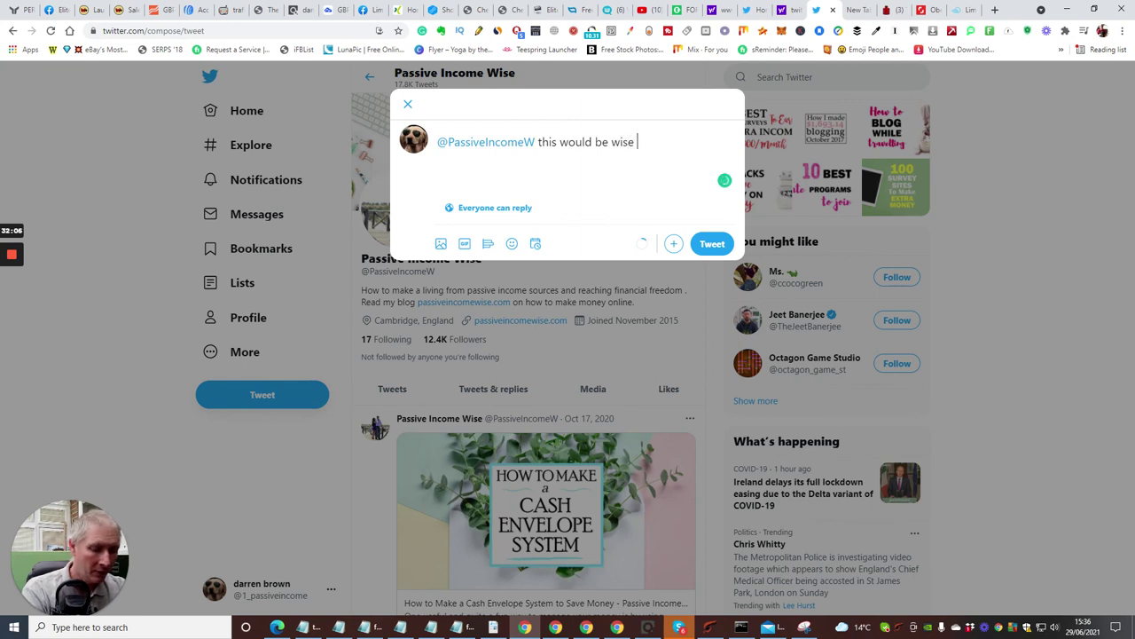
text(to join)
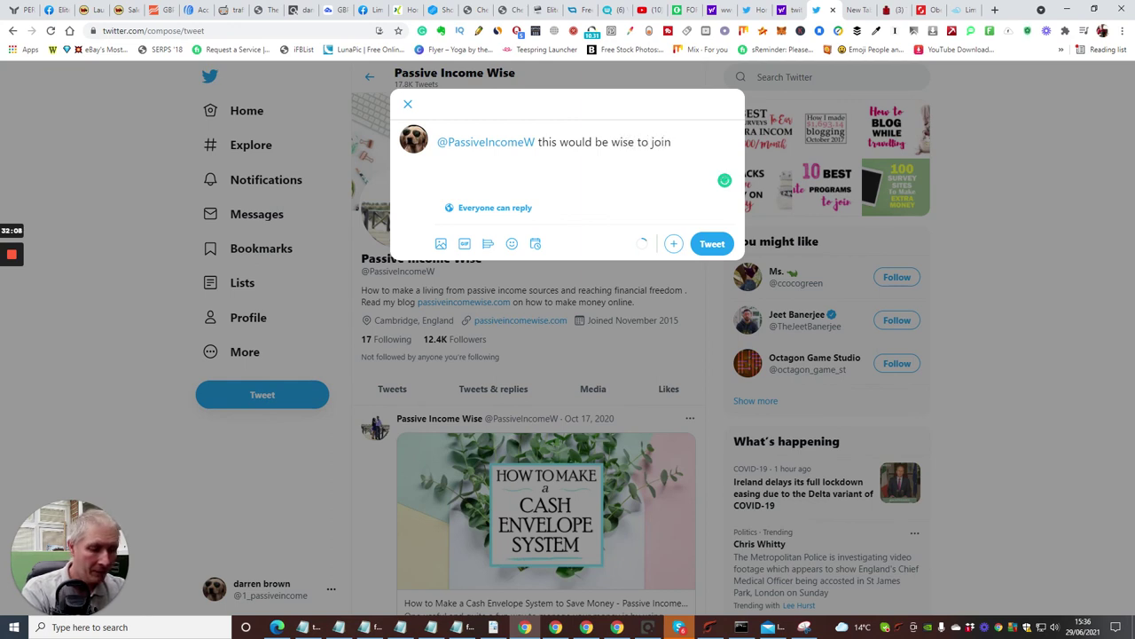
text( its free!)
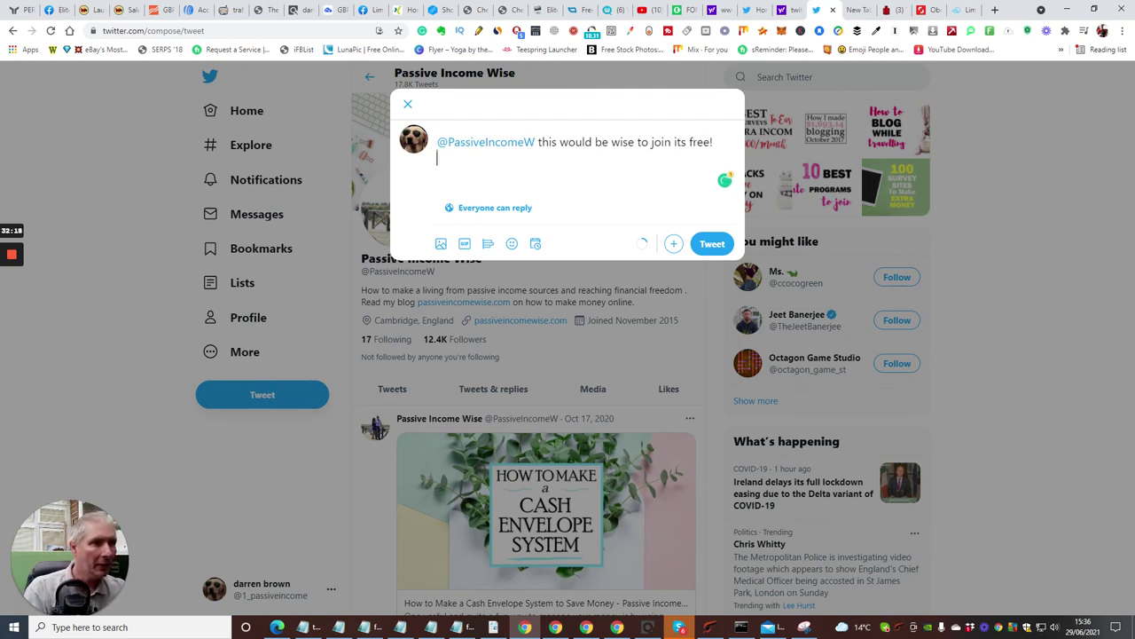
right_click(449, 158)
click(496, 252)
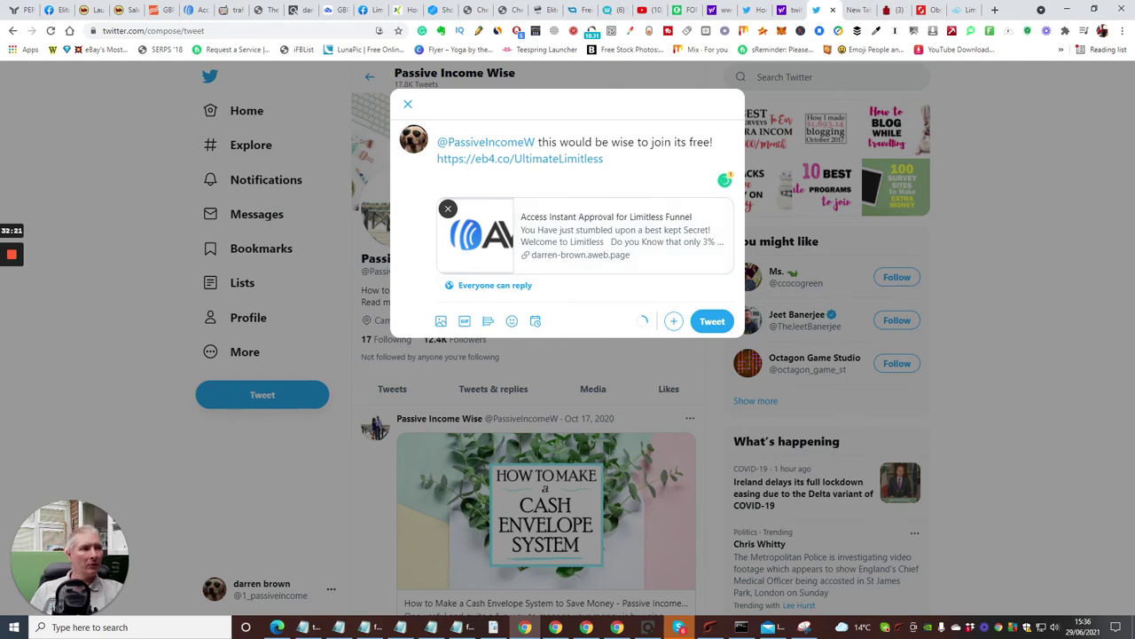
click(715, 321)
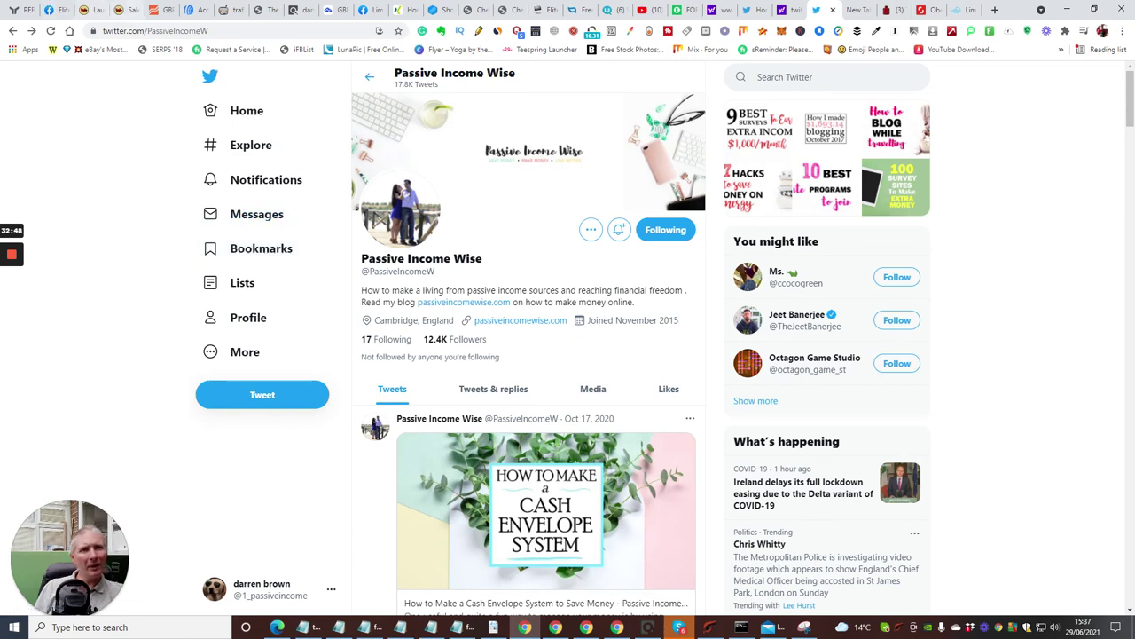
Return to the AWeber Account Dashboard, now showing 9,731 total subscribers
click(201, 12)
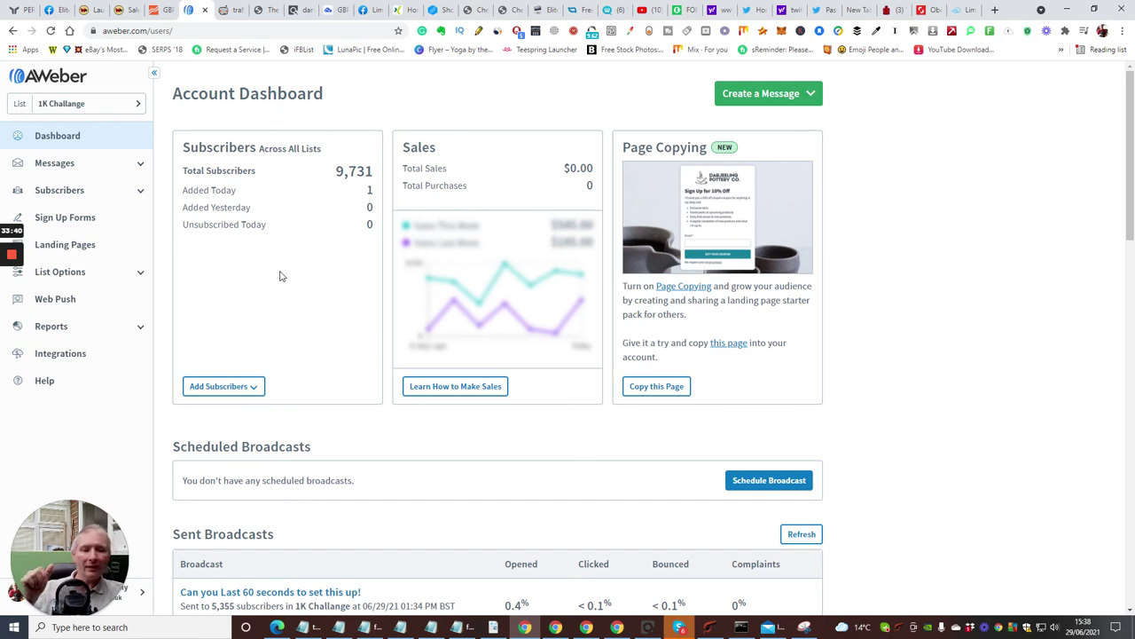
mouse_move(11, 259)
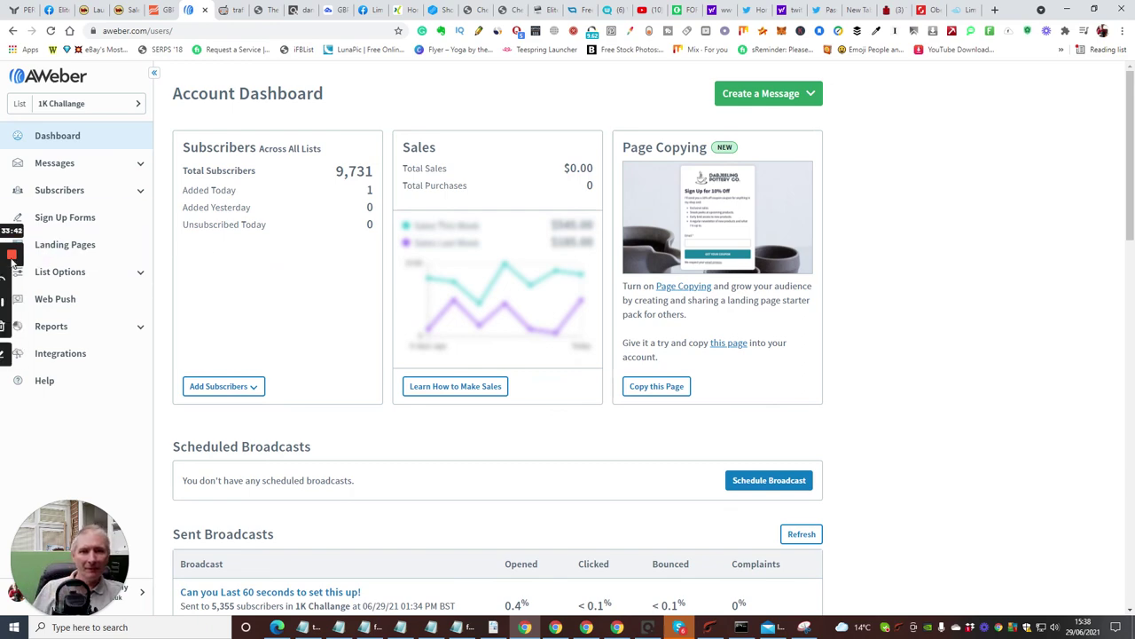